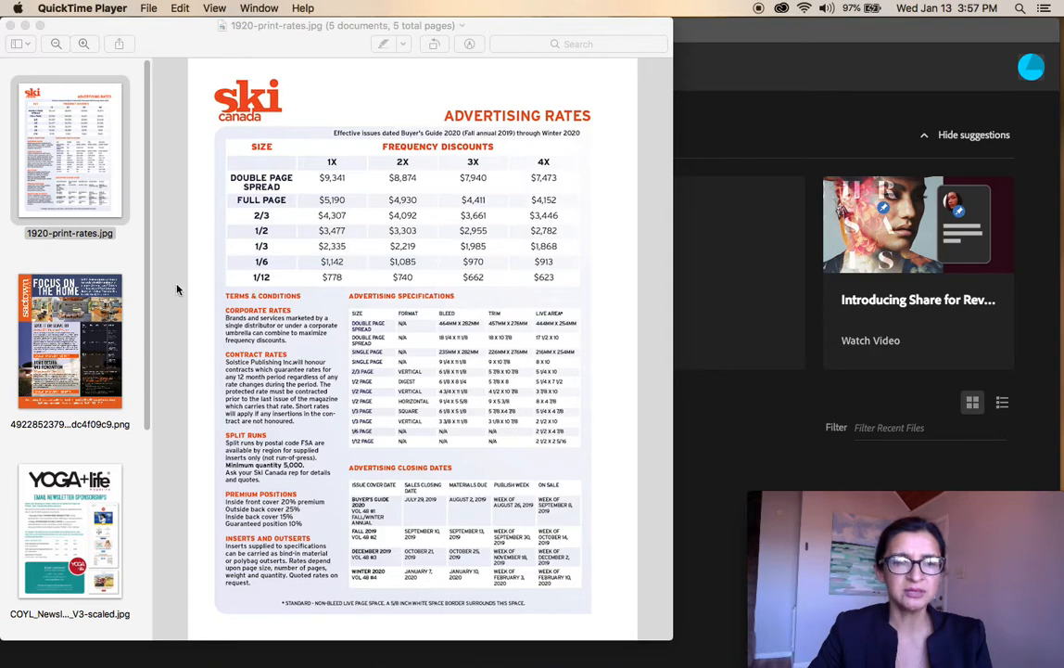
# - Review the sample magazine rate sheets: Ski Canada, Sactown, Yoga + Life, rate_list_web2020.jpg and Workplace Health
pyautogui.click(82, 343)
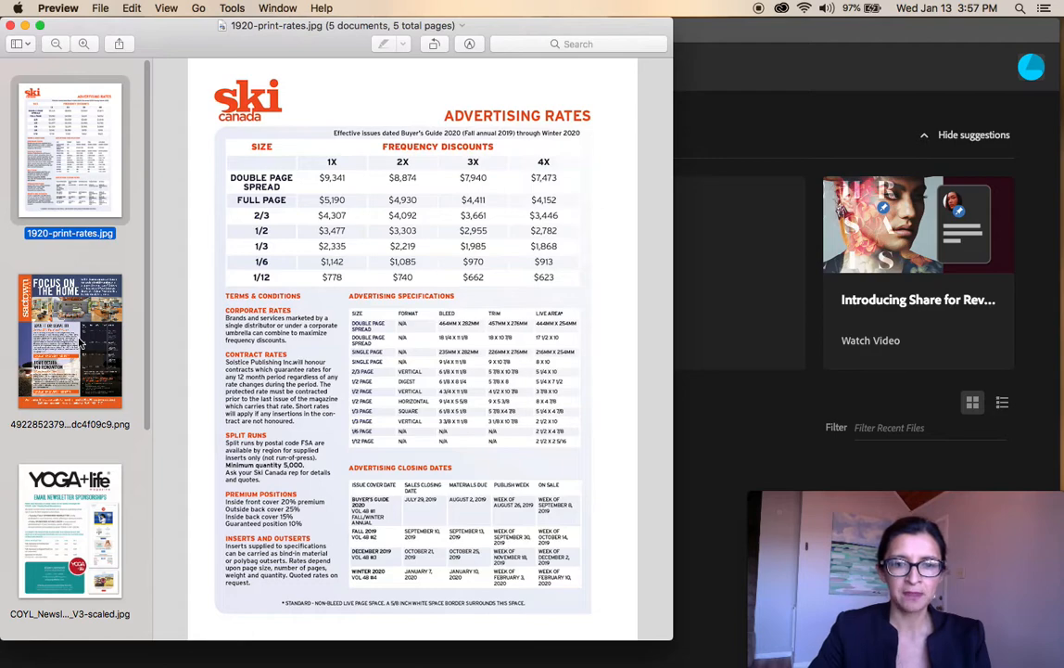
pyautogui.click(82, 343)
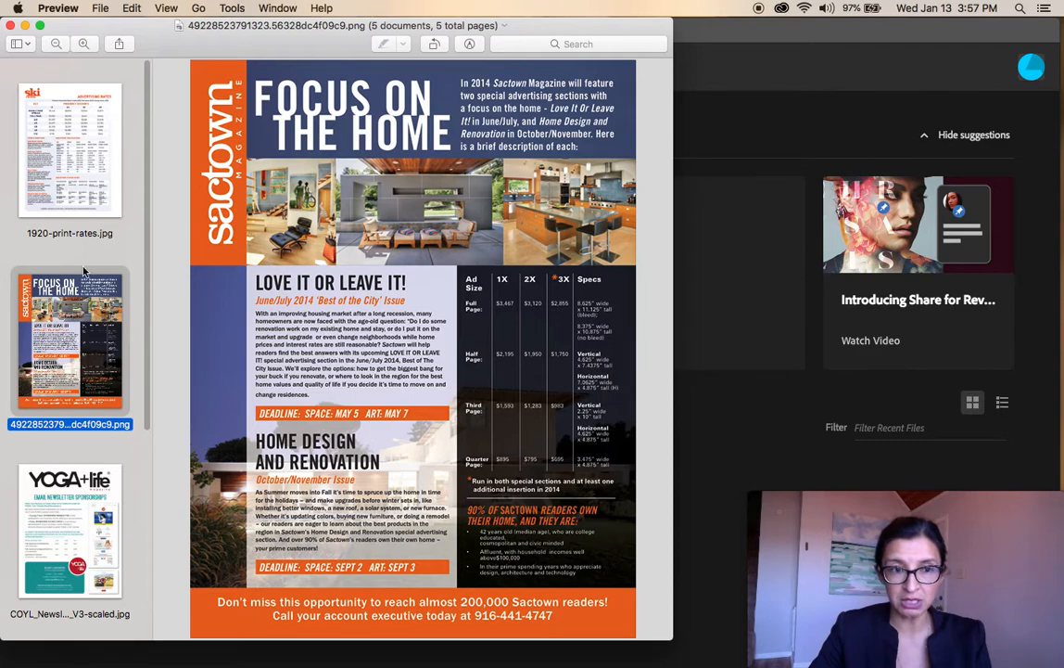
pyautogui.click(85, 188)
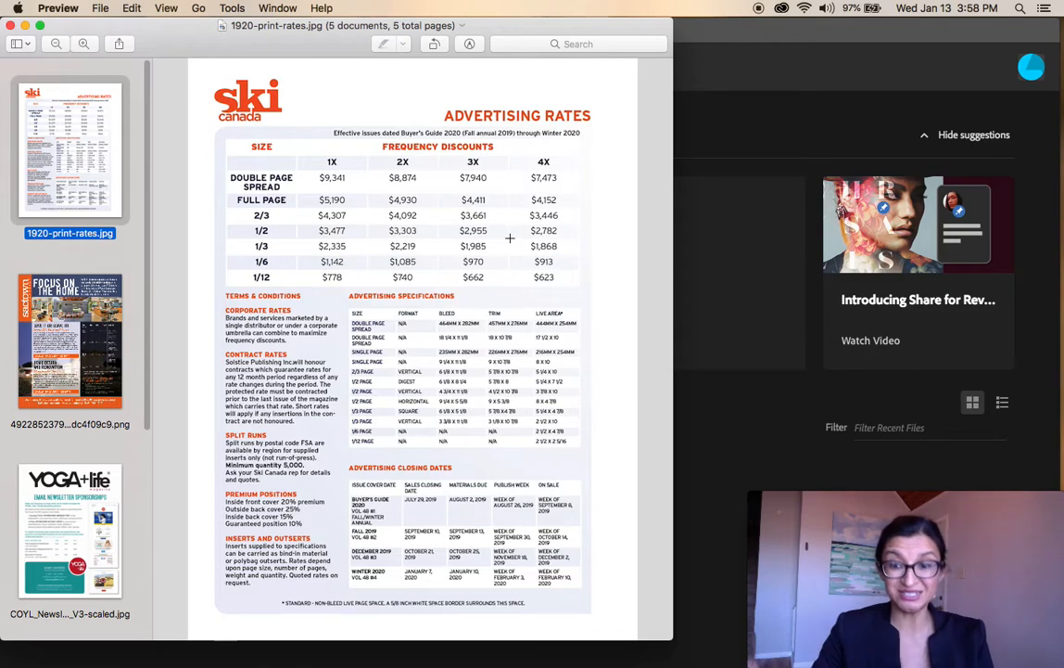
pyautogui.click(47, 336)
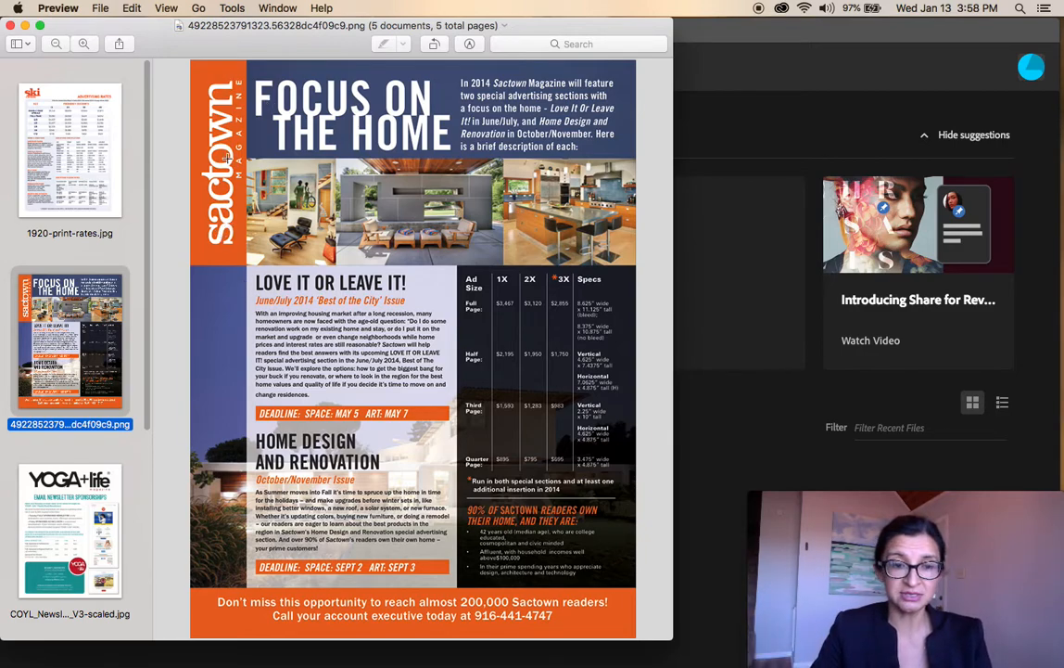
pyautogui.click(70, 508)
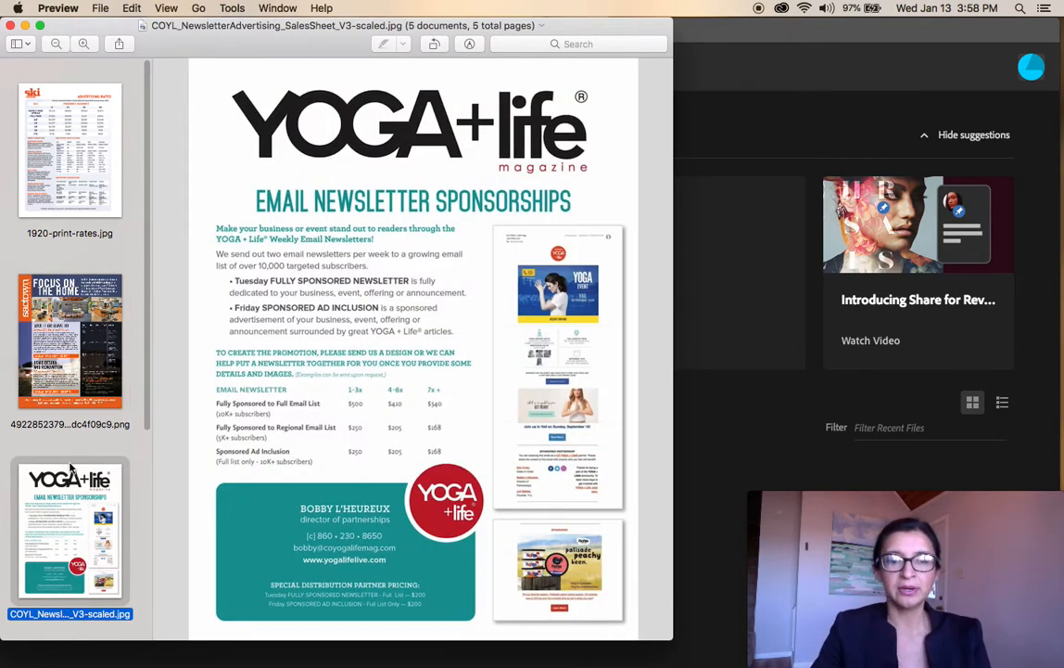
pyautogui.scroll(-1, 73, 466)
pyautogui.scroll(-10, 72, 467)
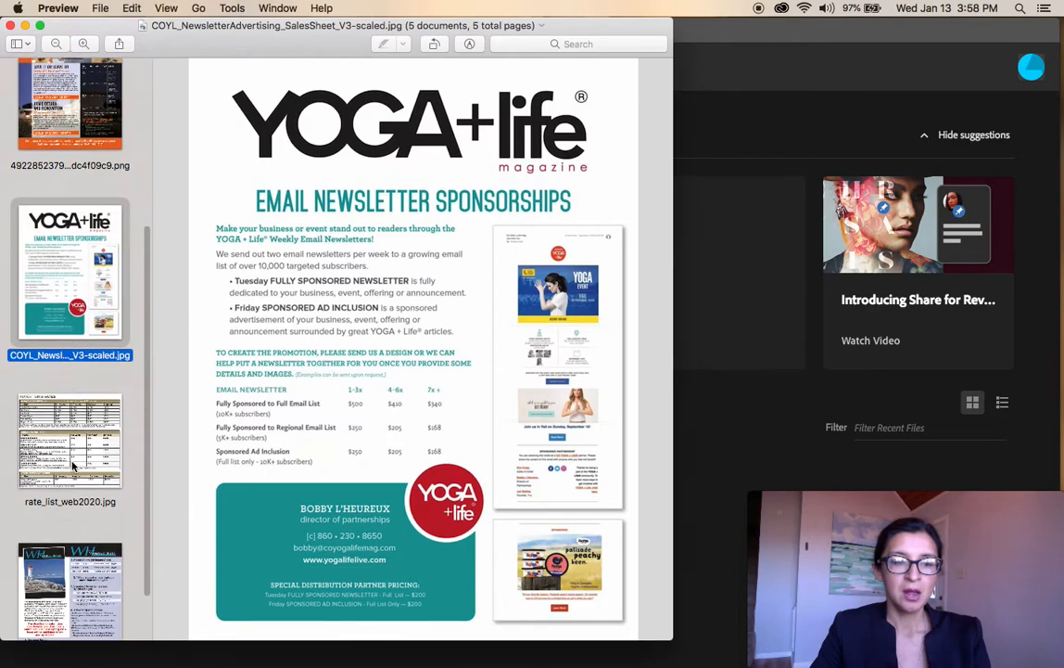
pyautogui.click(88, 379)
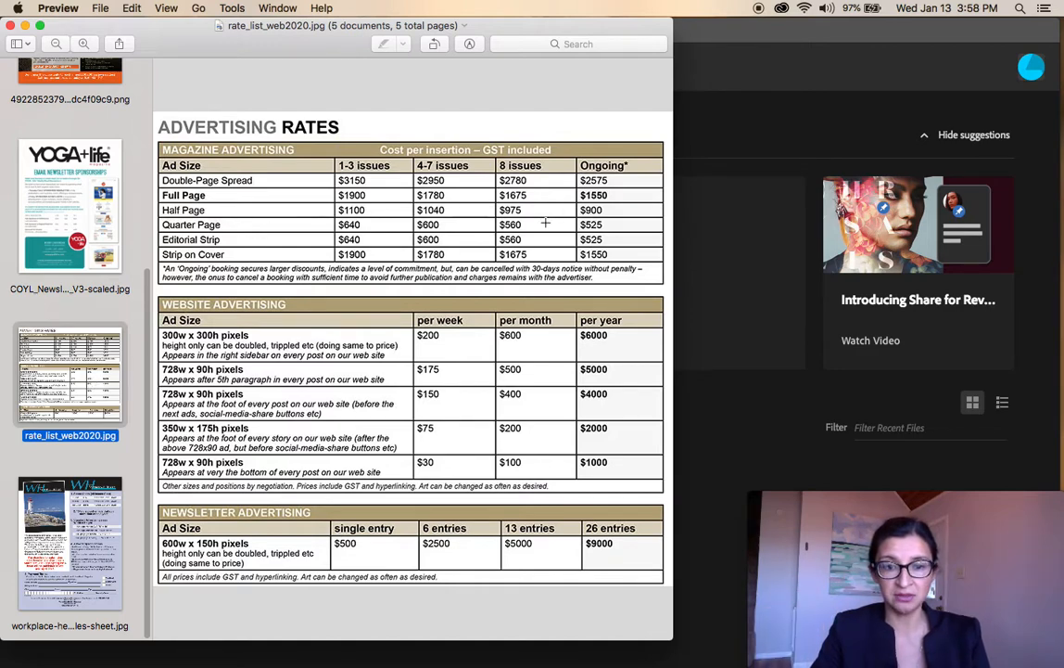
pyautogui.click(98, 510)
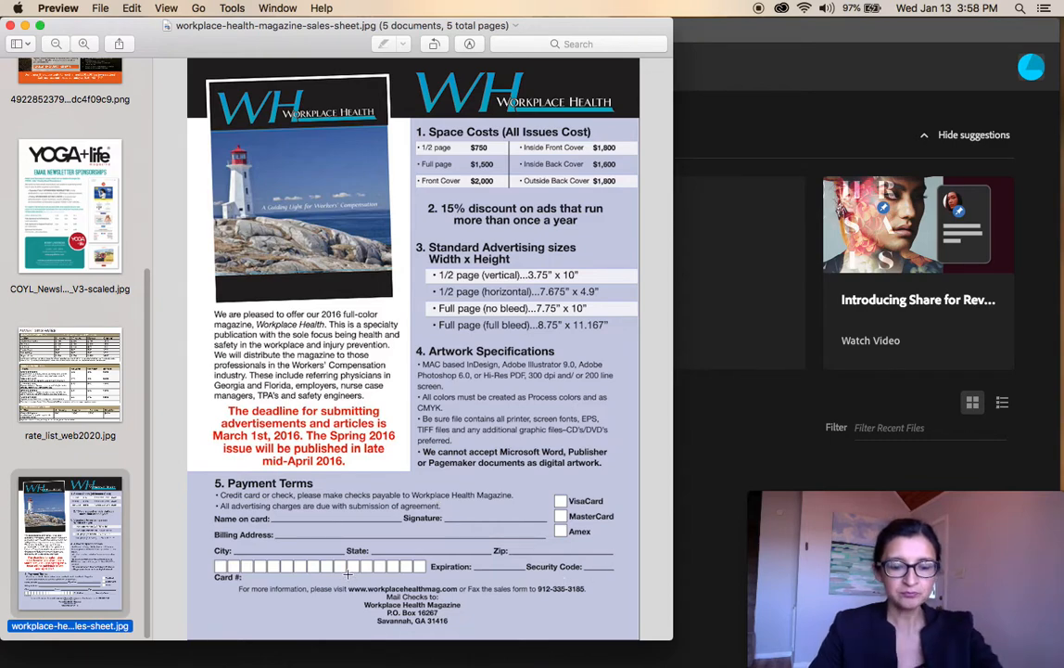
# - Switch to InDesign and set up a new Letter print document in inches with facing pages turned off
pyautogui.press('super+Tab')
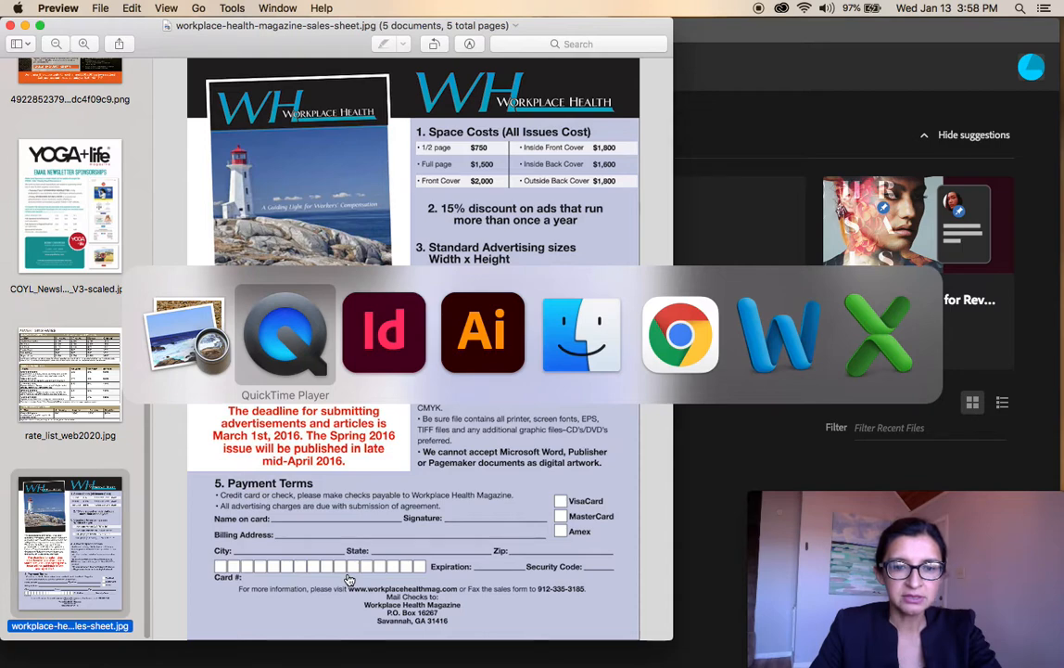
pyautogui.press('super+Tab')
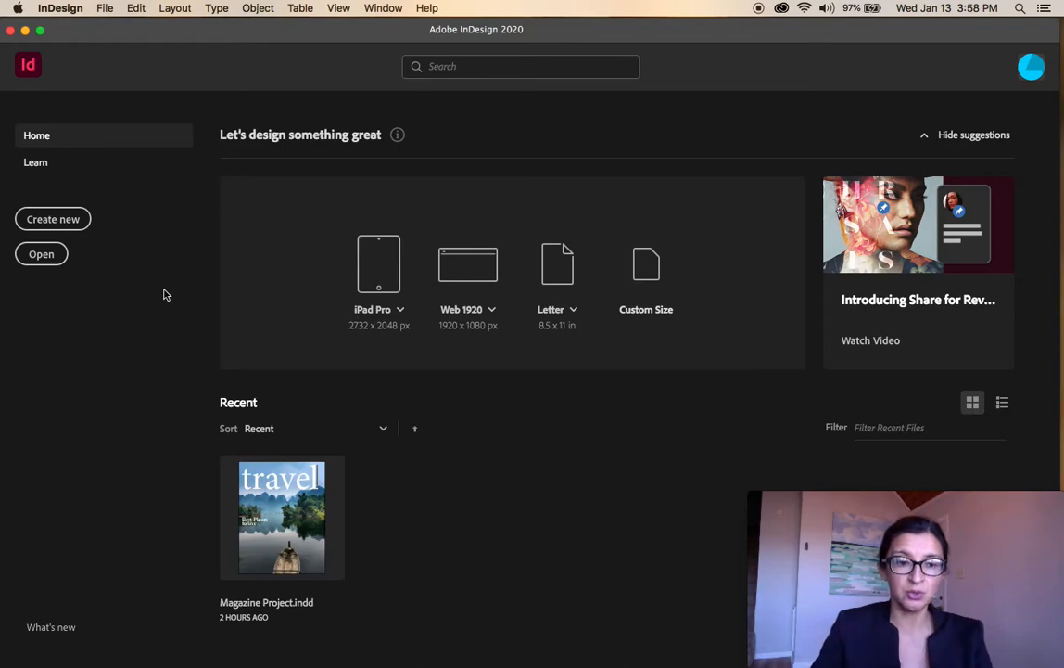
pyautogui.click(77, 230)
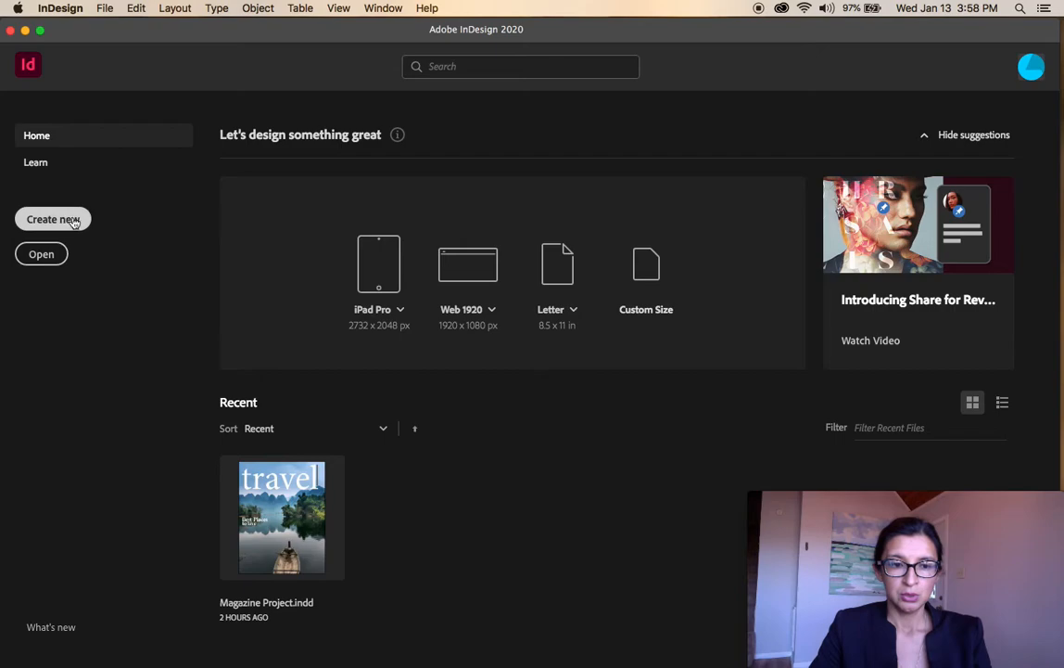
pyautogui.click(70, 220)
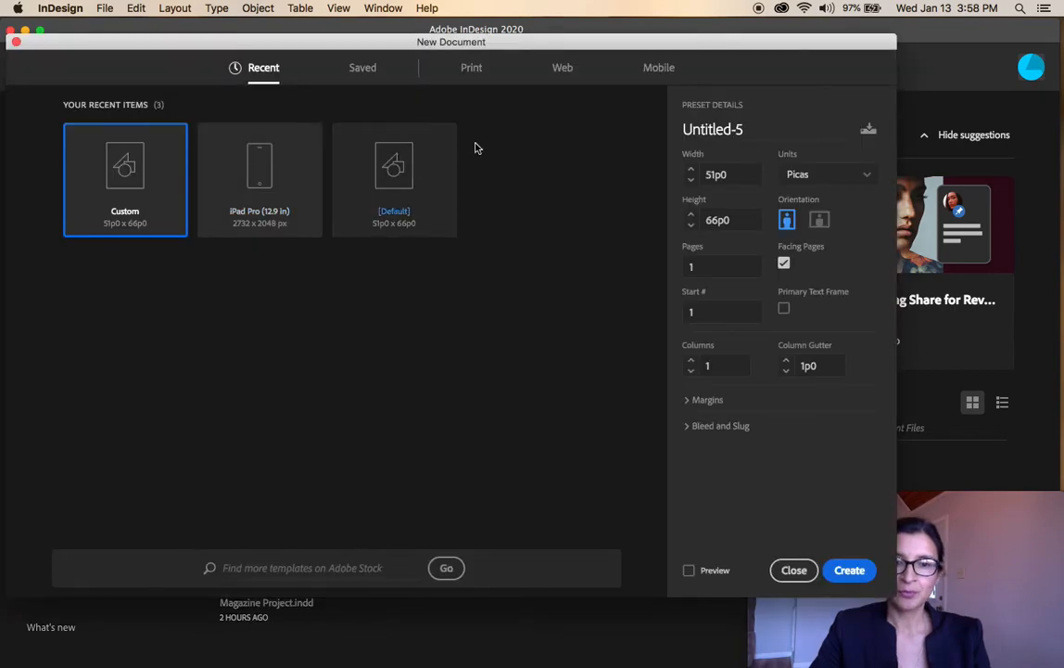
pyautogui.click(472, 70)
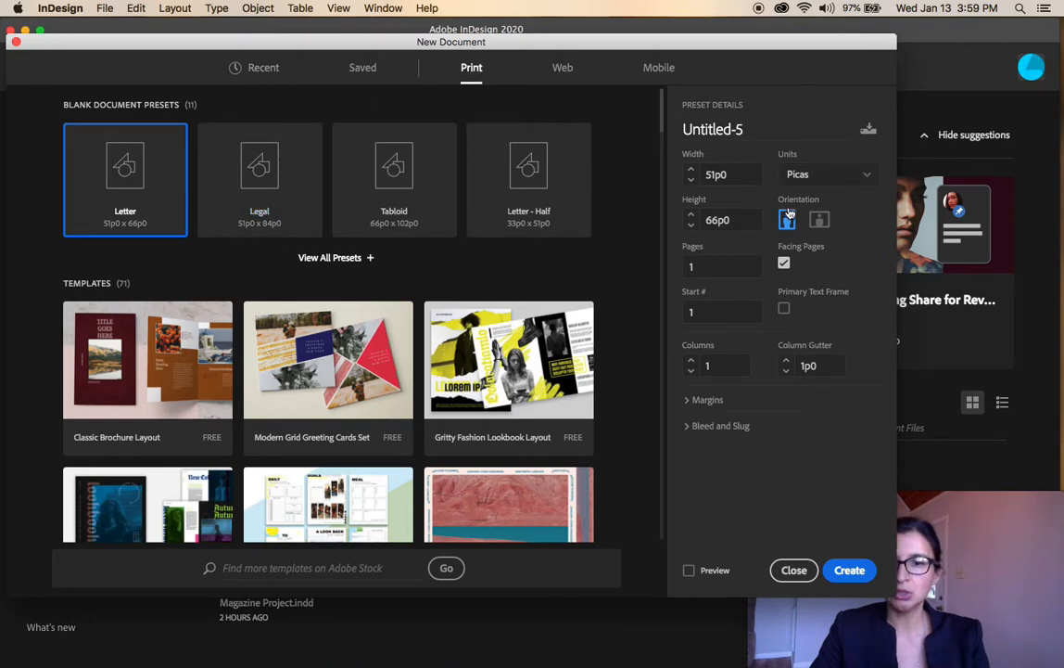
pyautogui.click(867, 179)
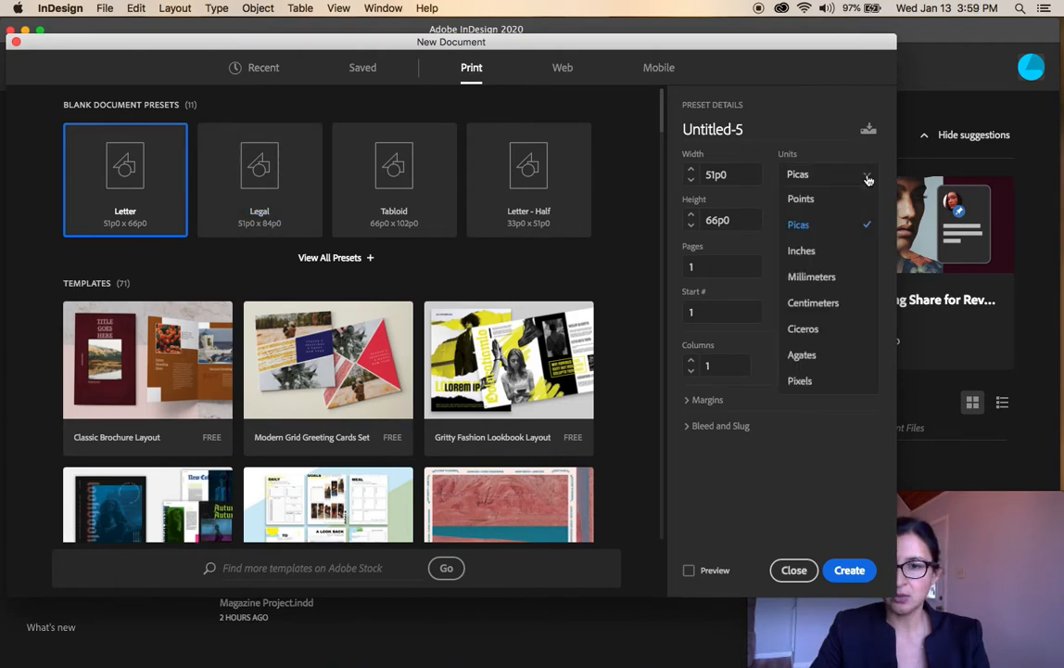
pyautogui.click(803, 252)
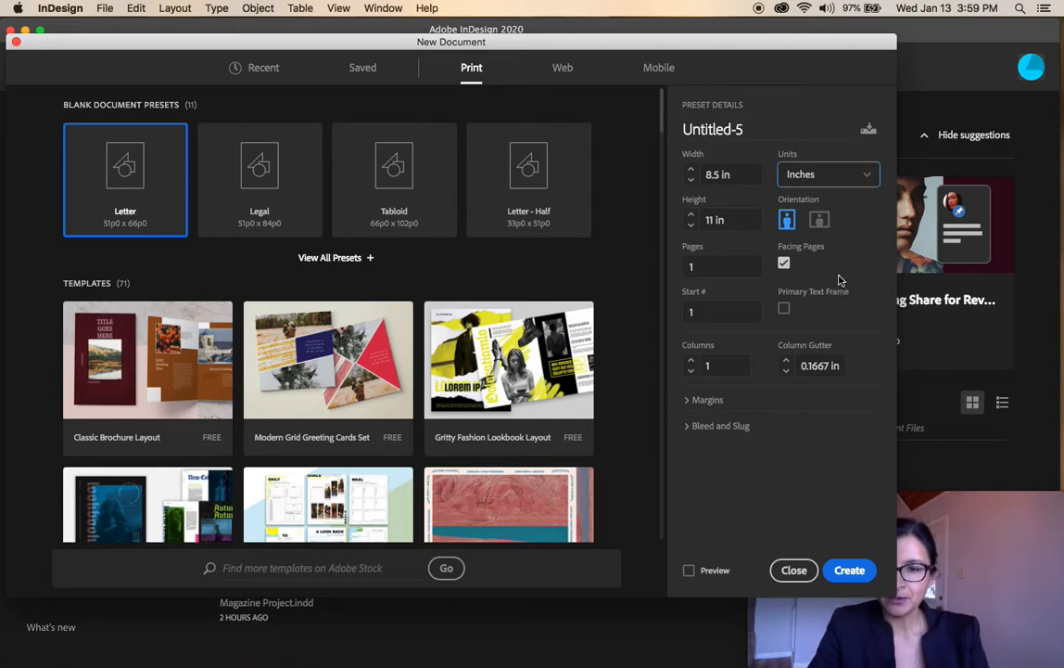
pyautogui.click(785, 265)
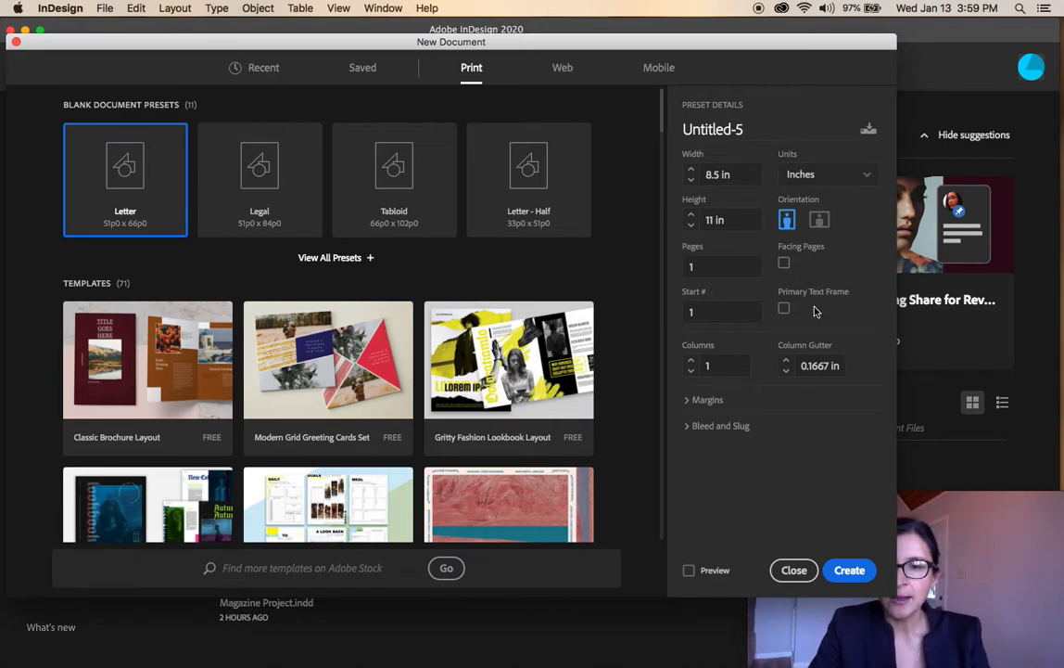
# - Set all margins to 0.25 in and all bleeds to 0.125 in, and create the document
pyautogui.click(687, 401)
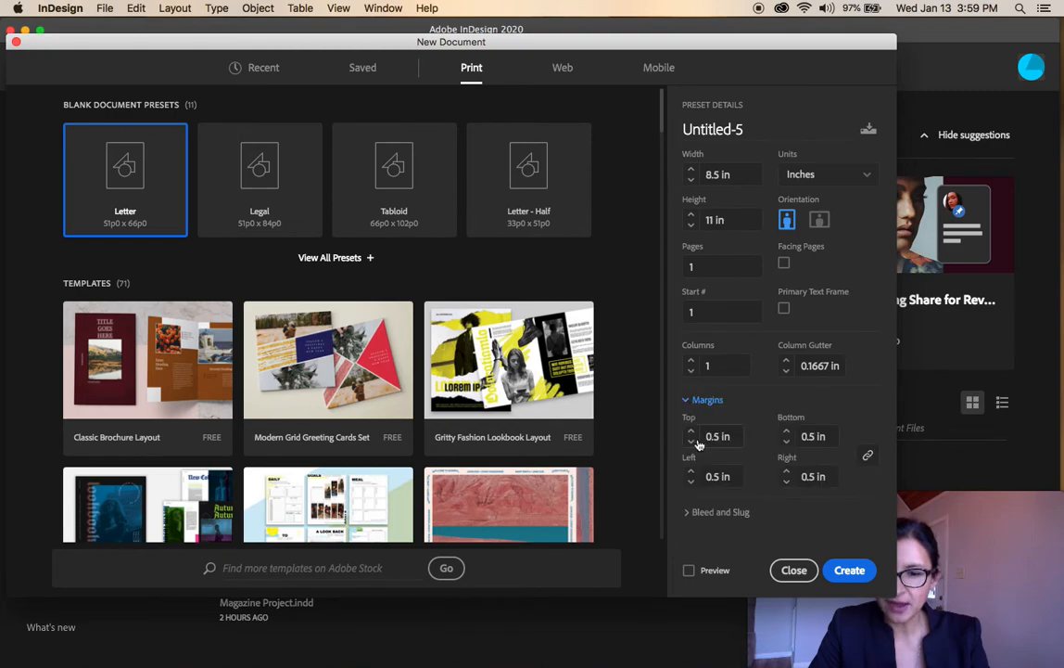
pyautogui.click(692, 442)
pyautogui.click(692, 442)
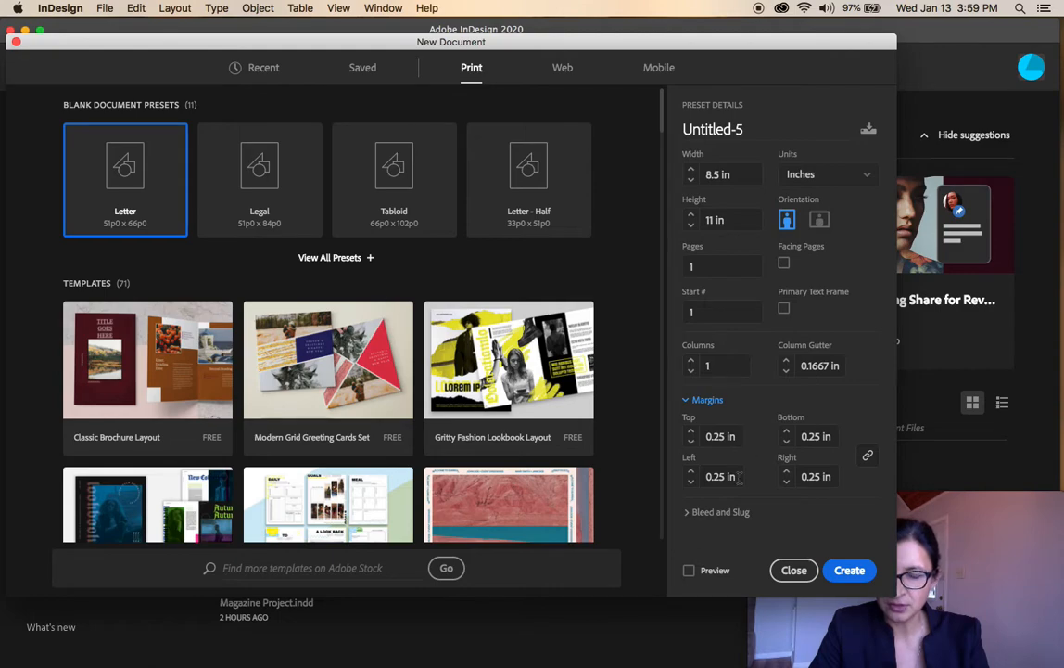
pyautogui.click(688, 513)
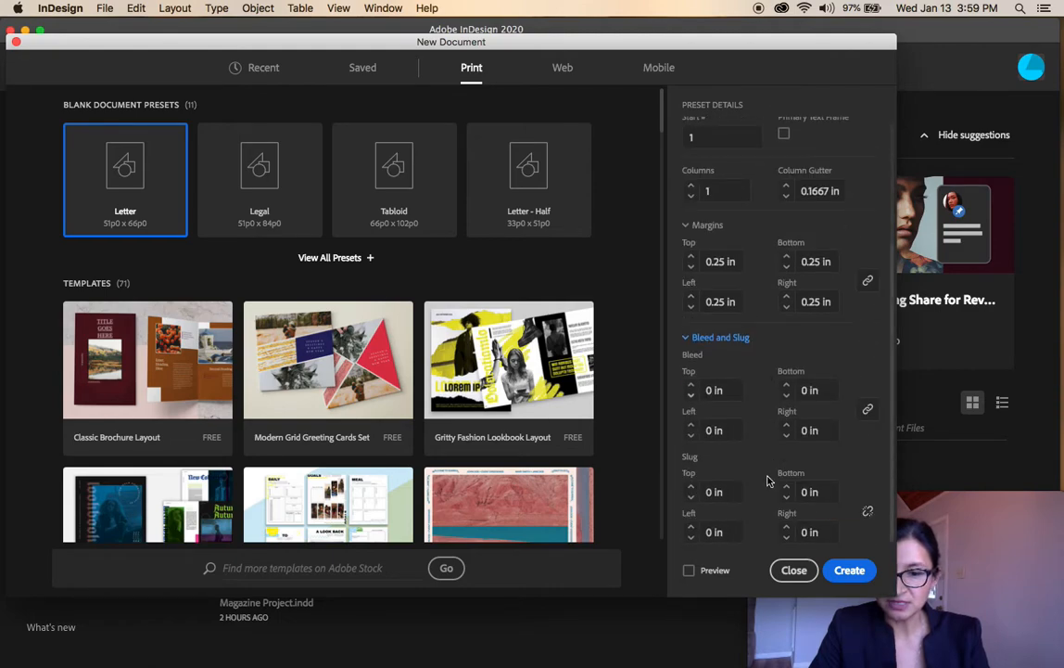
pyautogui.click(691, 386)
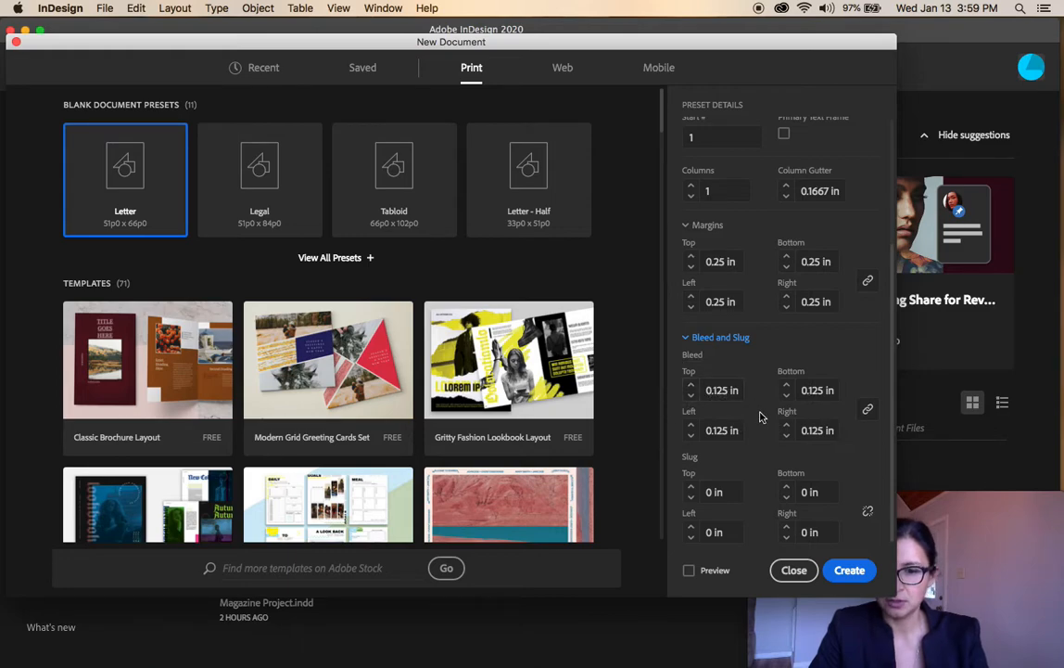
pyautogui.scroll(1, 761, 416)
pyautogui.scroll(-1, 764, 426)
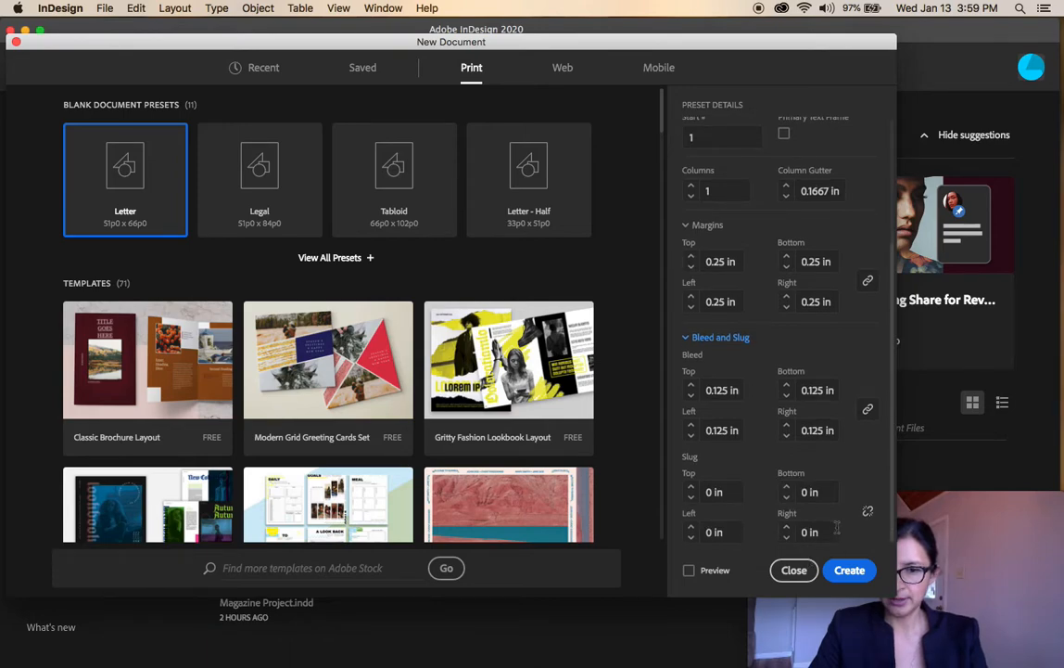
pyautogui.click(850, 569)
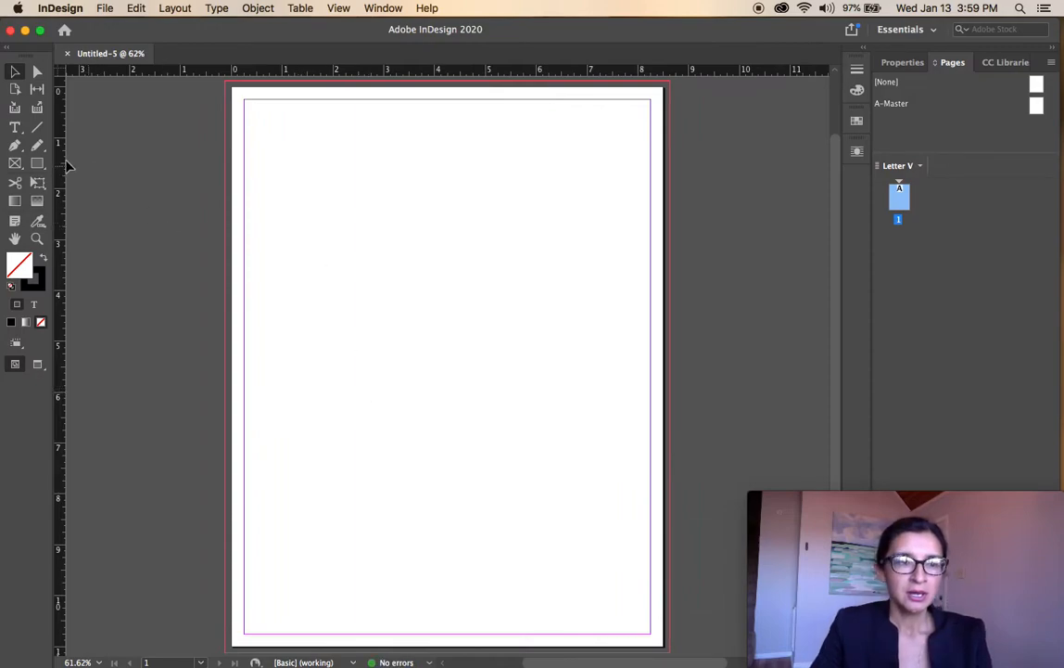
# - Draw a text frame spanning the page from margin to margin, about 4.3 in tall, starting about 1.75 in below the page's top edge
pyautogui.click(15, 127)
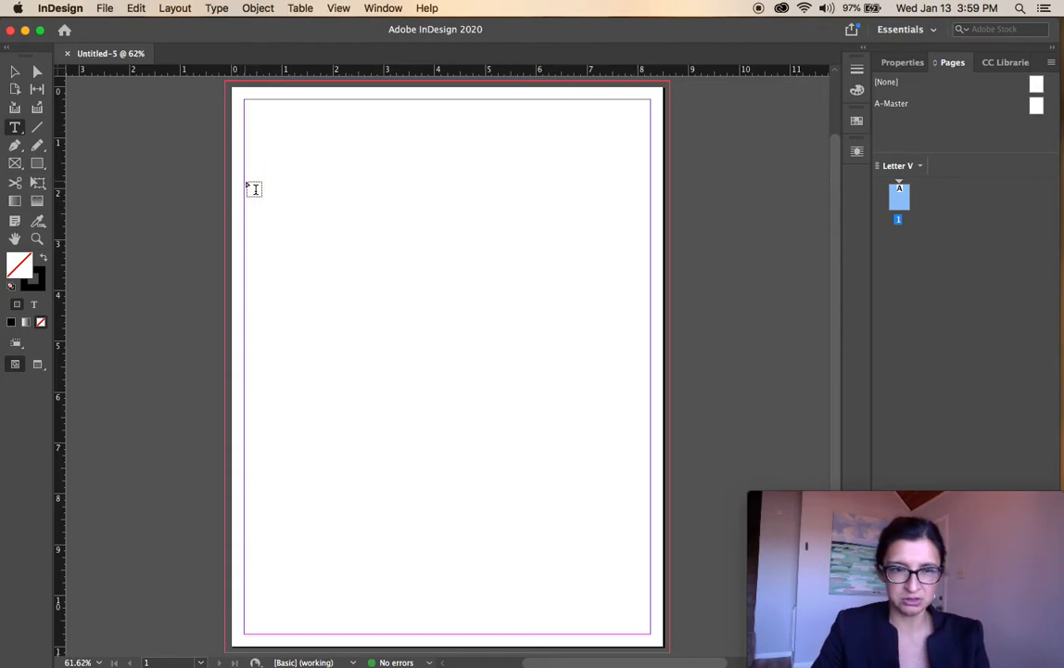
pyautogui.moveTo(244, 177); pyautogui.dragTo(650, 399)
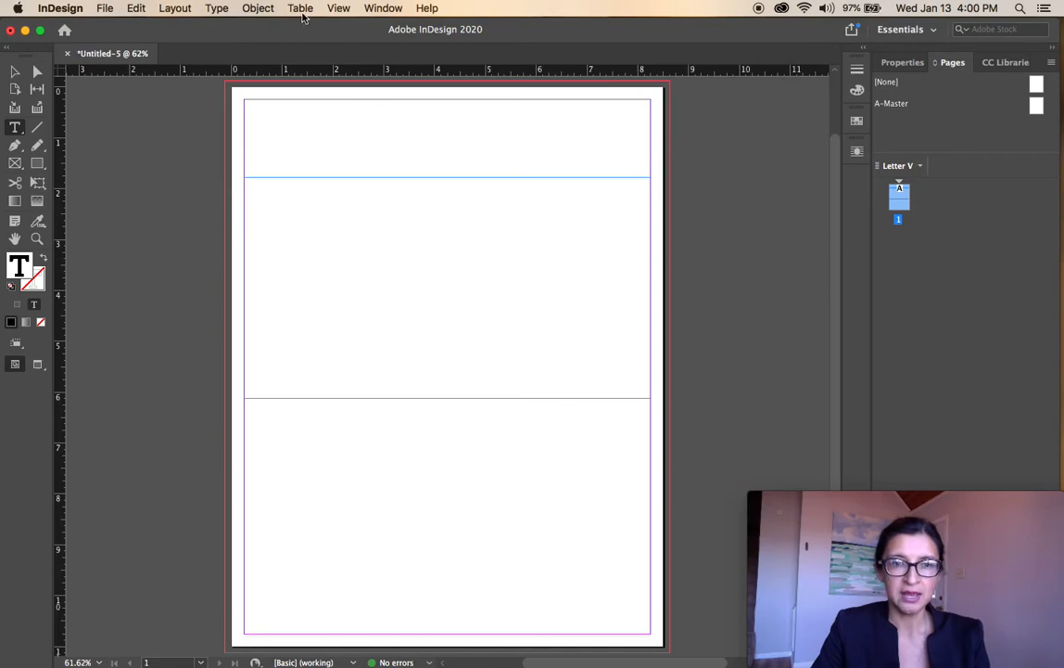
pyautogui.click(301, 9)
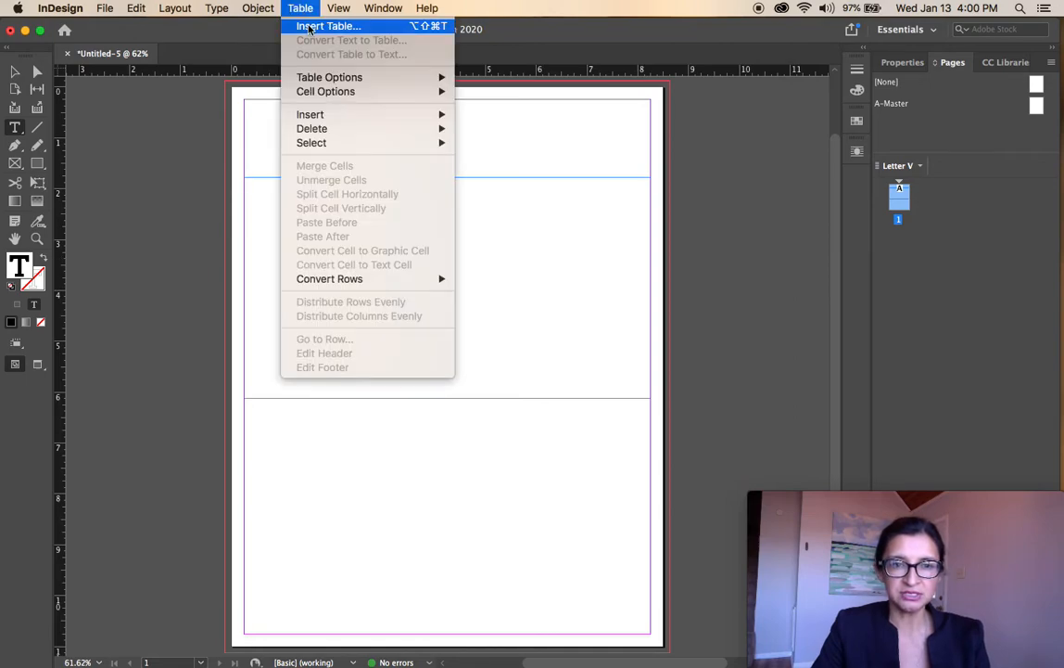
pyautogui.click(301, 9)
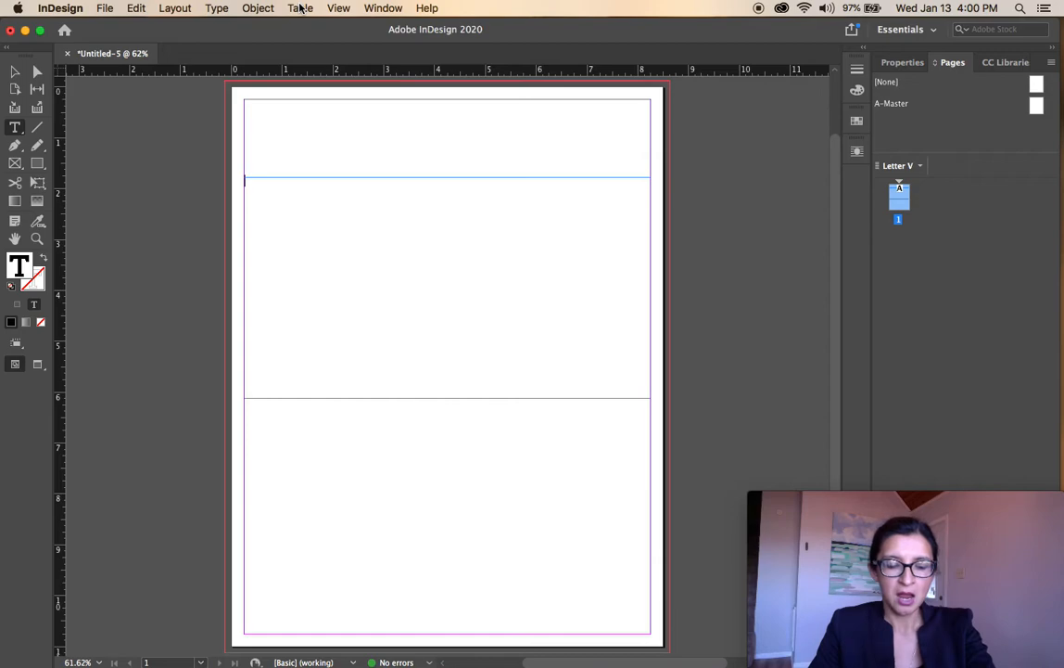
# - Switch to Preview to examine the table layout in rate_list_web2020.jpg, and return to the InDesign document
pyautogui.press('super+Tab')
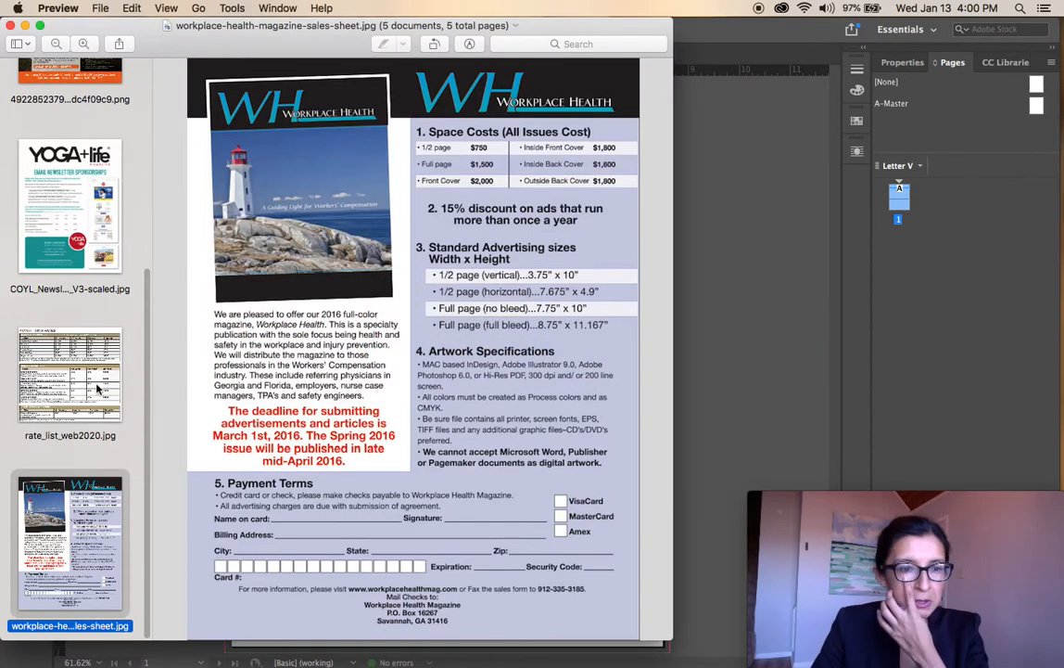
pyautogui.click(131, 369)
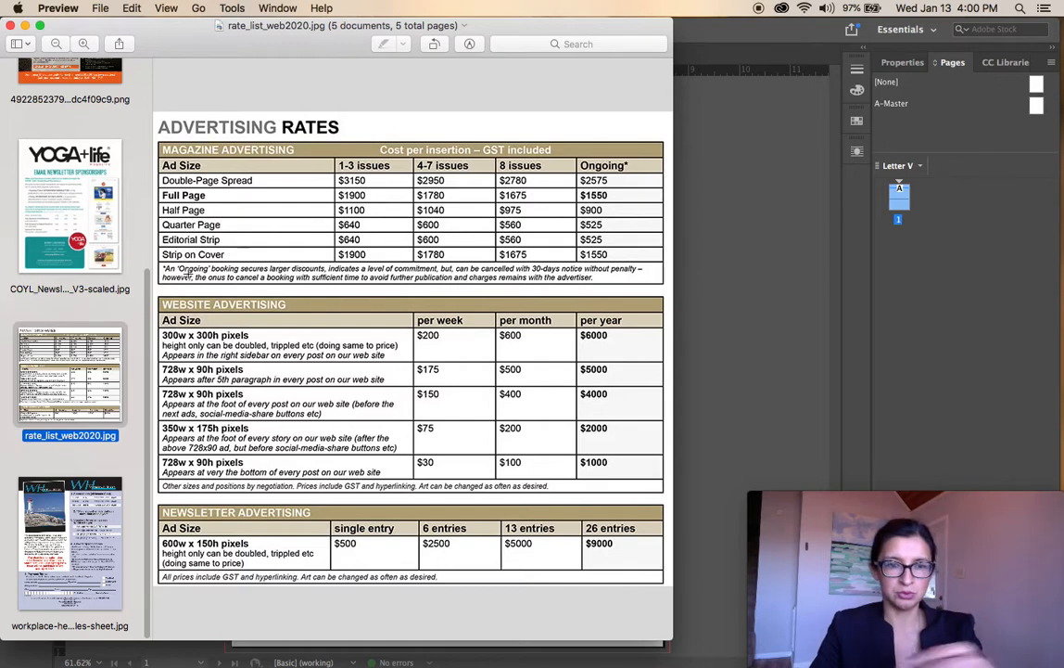
pyautogui.press('super+Tab')
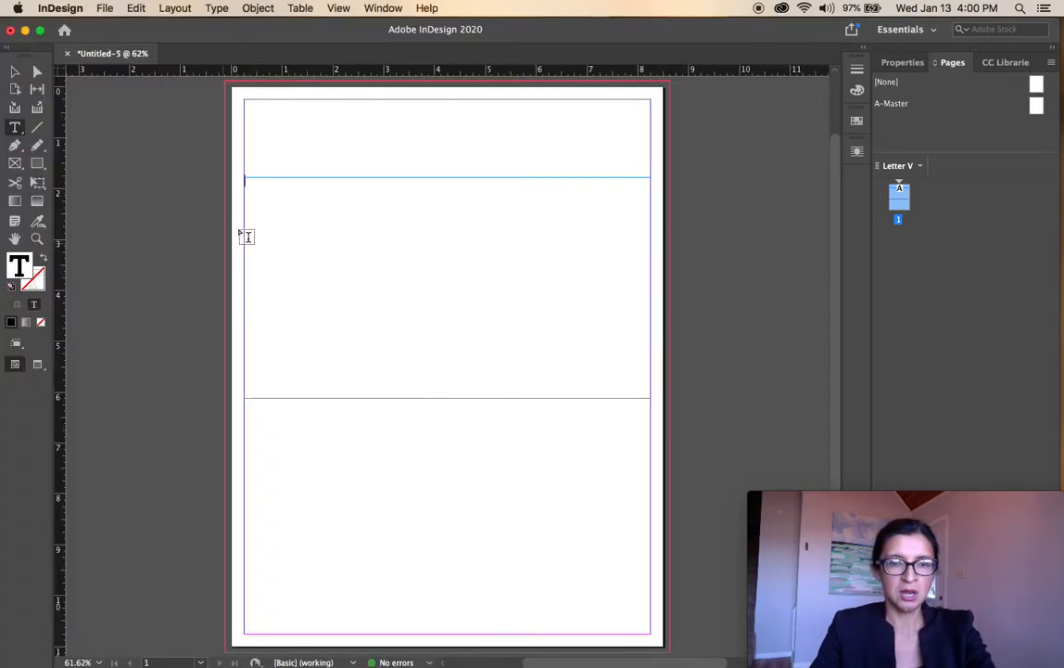
# - Insert a table with 9 body rows and 5 columns into the text frame
pyautogui.click(298, 10)
pyautogui.click(310, 26)
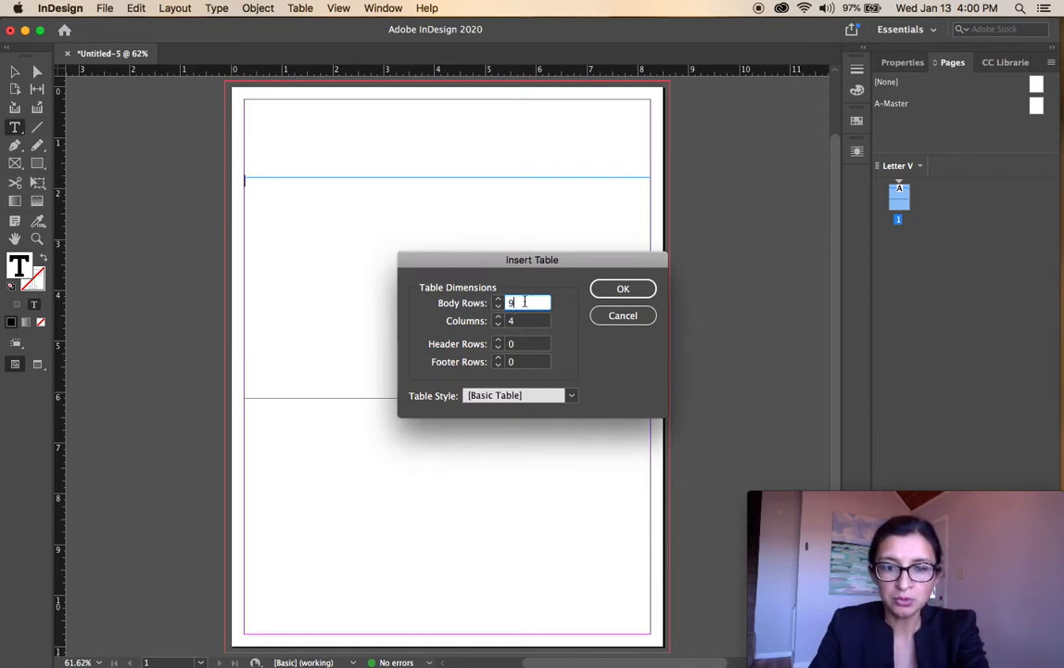
pyautogui.press('Tab')
pyautogui.write('5')
pyautogui.click(627, 289)
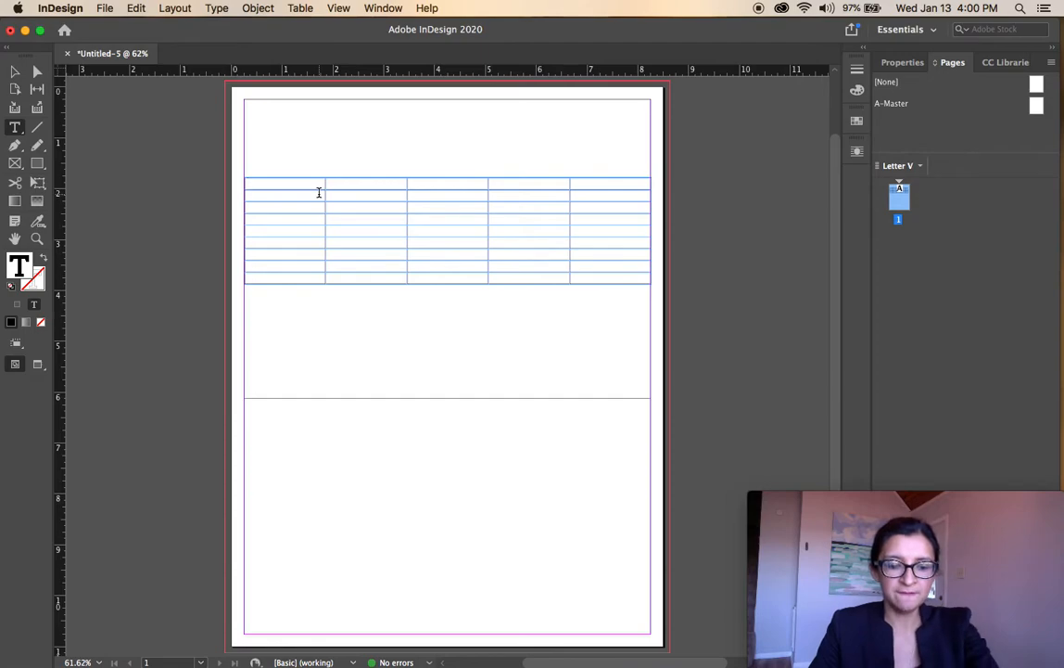
# - Check the sample rate table in Preview, then merge the five cells of the InDesign table's first row
pyautogui.press('super+Tab')
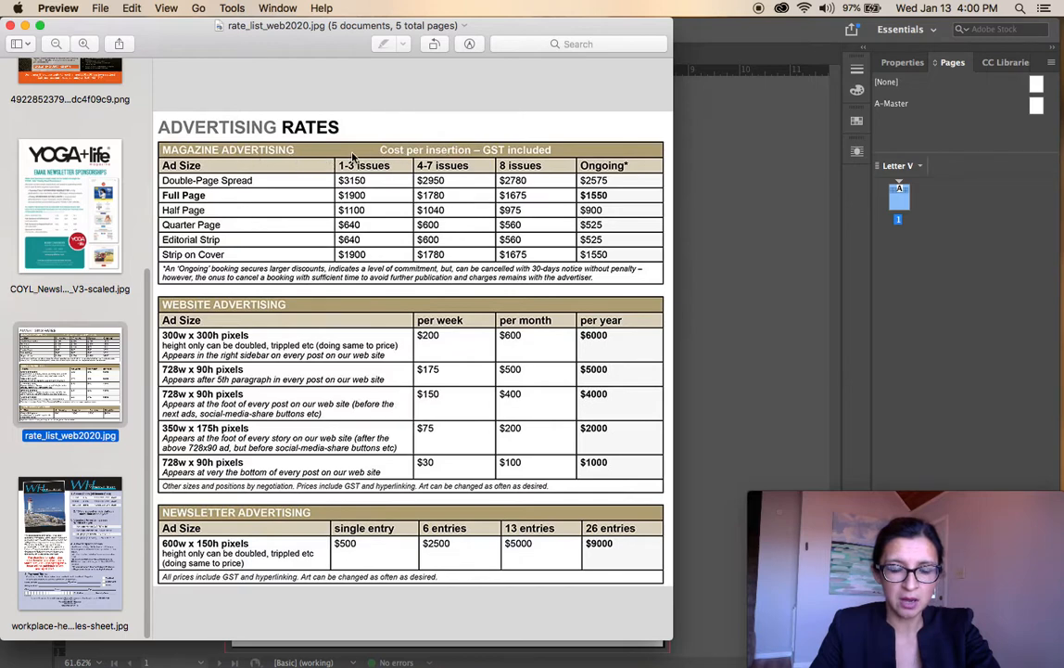
pyautogui.press('super+Tab')
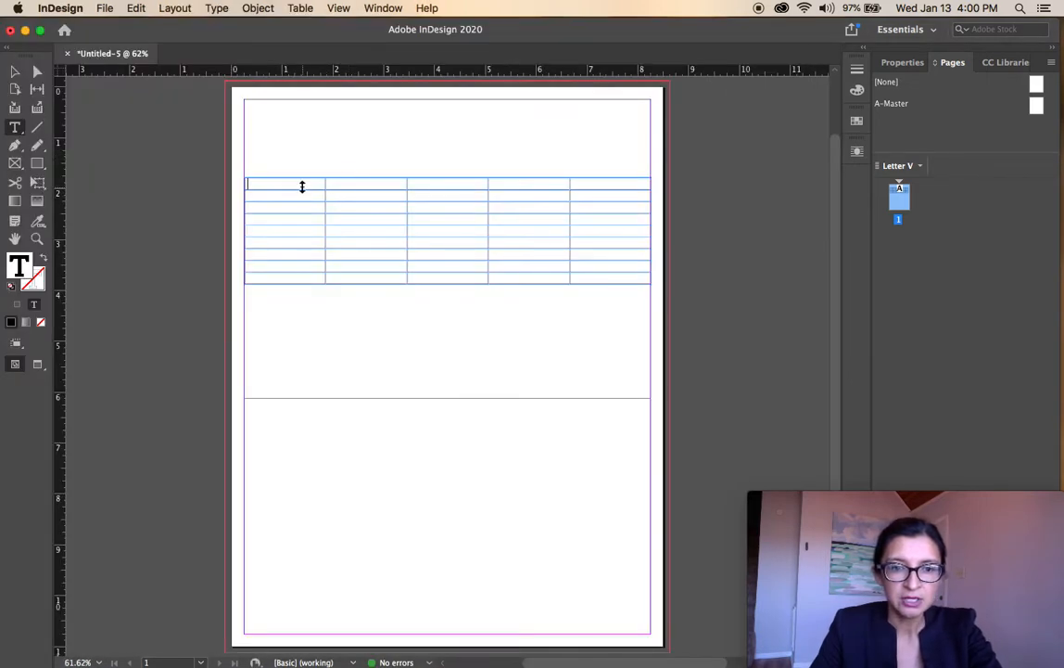
pyautogui.moveTo(302, 182); pyautogui.dragTo(592, 185)
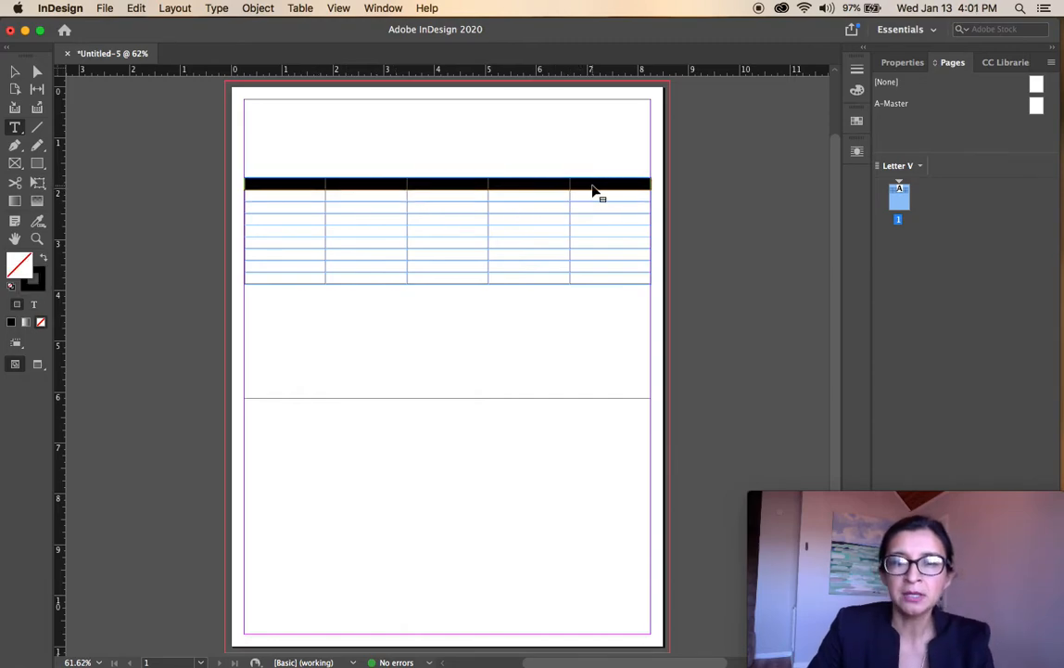
pyautogui.rightClick(593, 189)
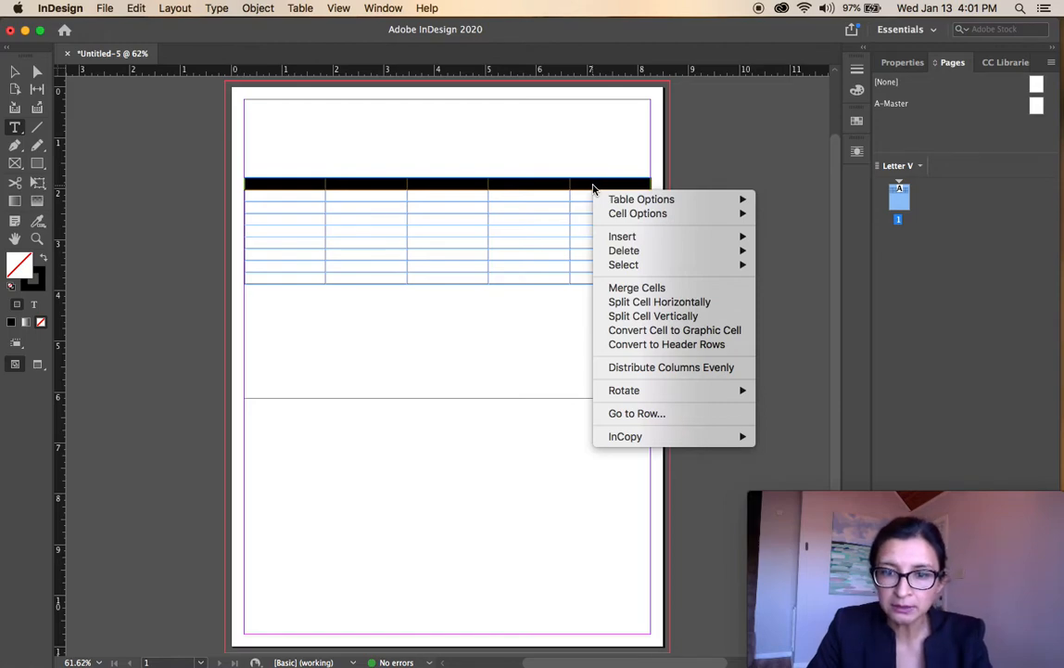
pyautogui.click(647, 289)
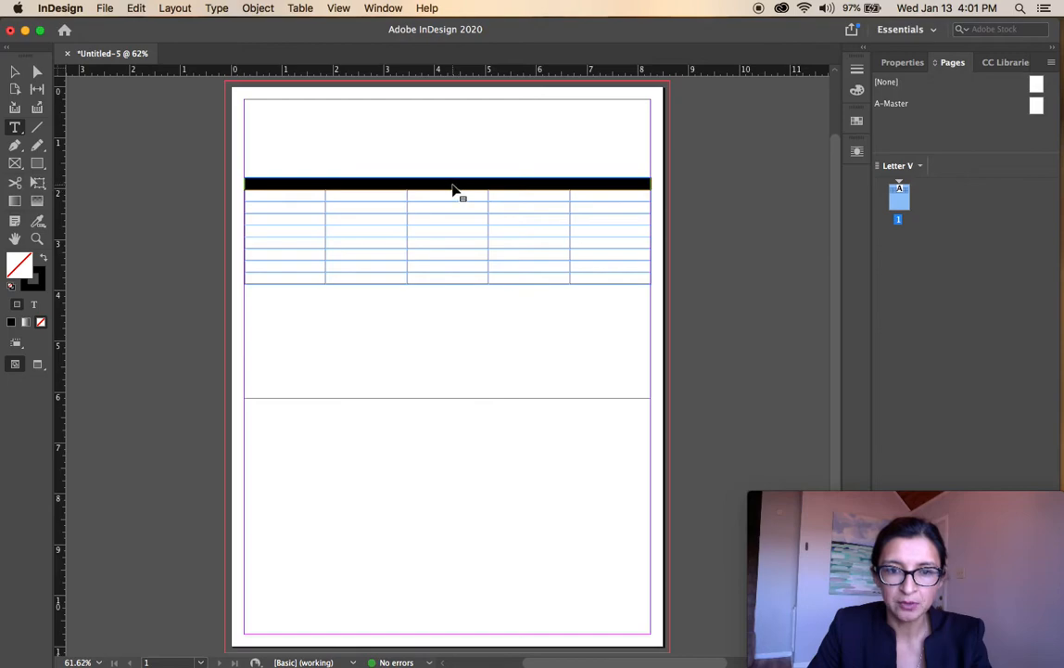
# - Enter the heading "Magazine Advertising" in the merged first row, following the sample rate sheet in Preview
pyautogui.click(455, 184)
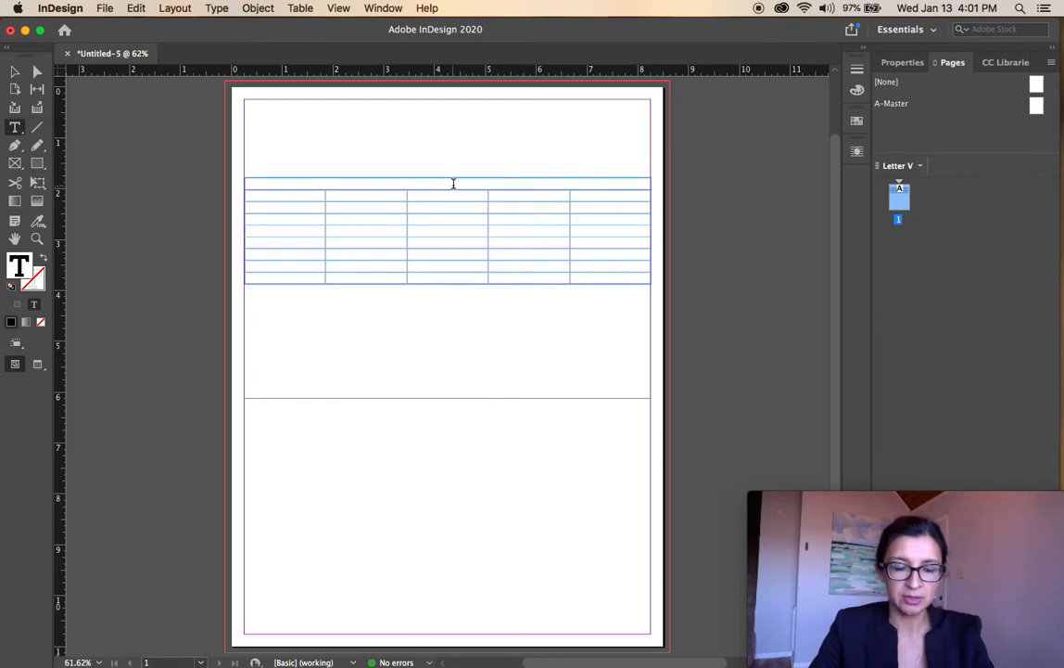
pyautogui.press('super+Tab')
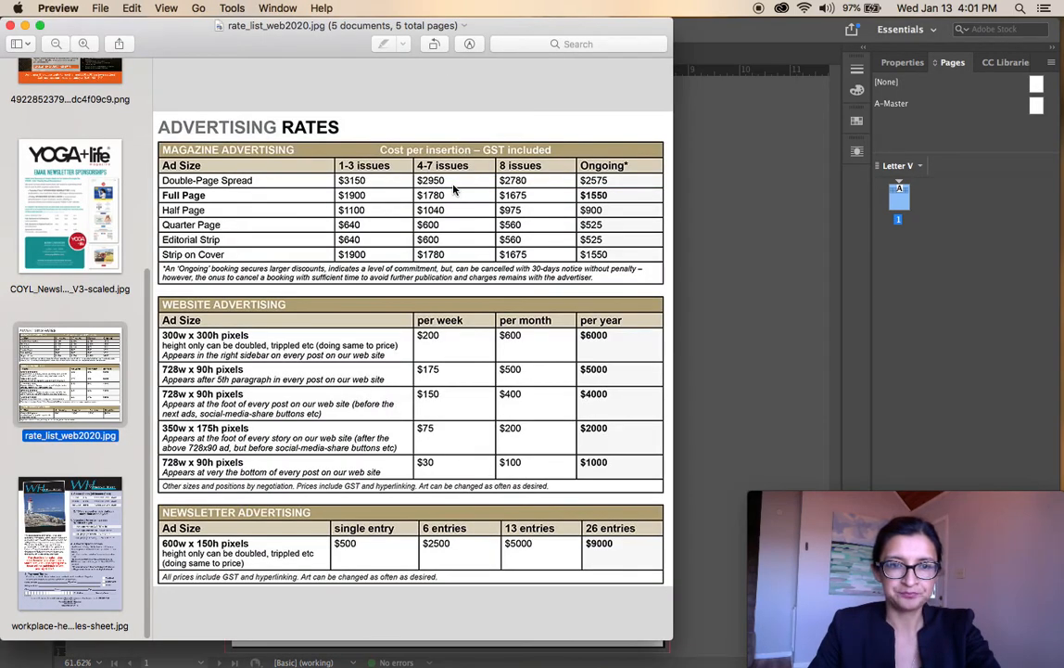
pyautogui.press('super+Tab')
pyautogui.write('M')
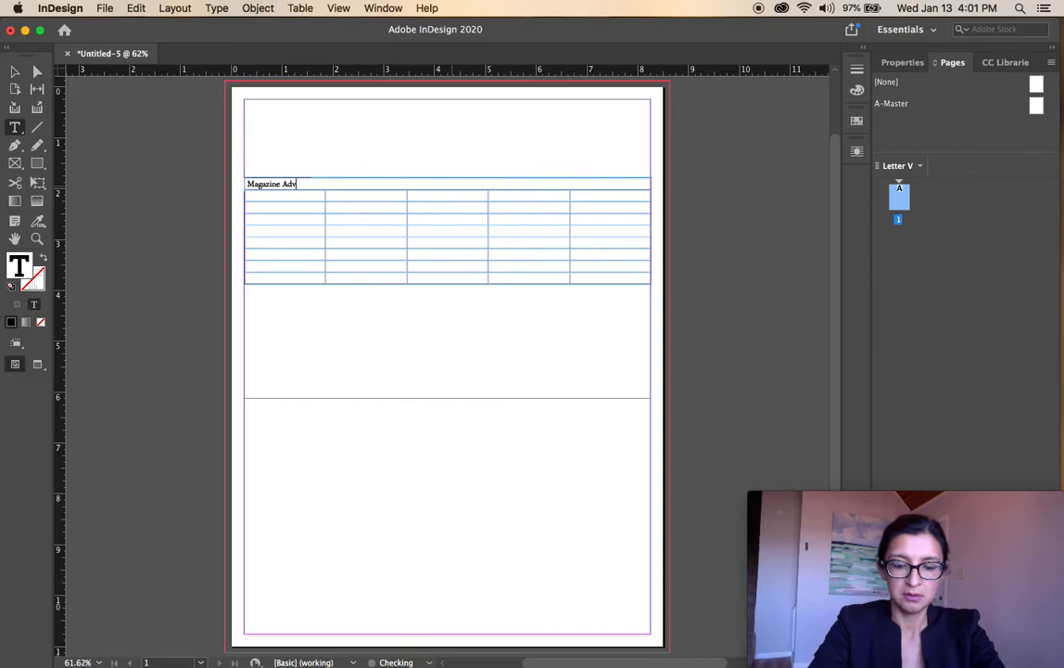
pyautogui.write('agazine Advertising')
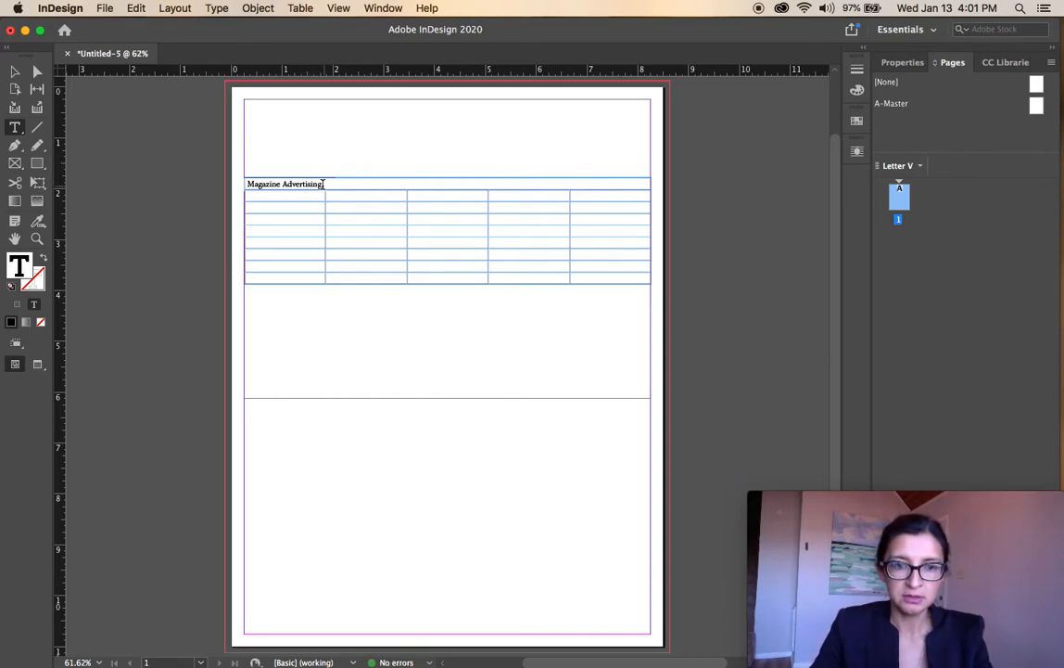
# - Set the font of all the table's cells to Arial
pyautogui.moveTo(323, 195); pyautogui.dragTo(397, 280)
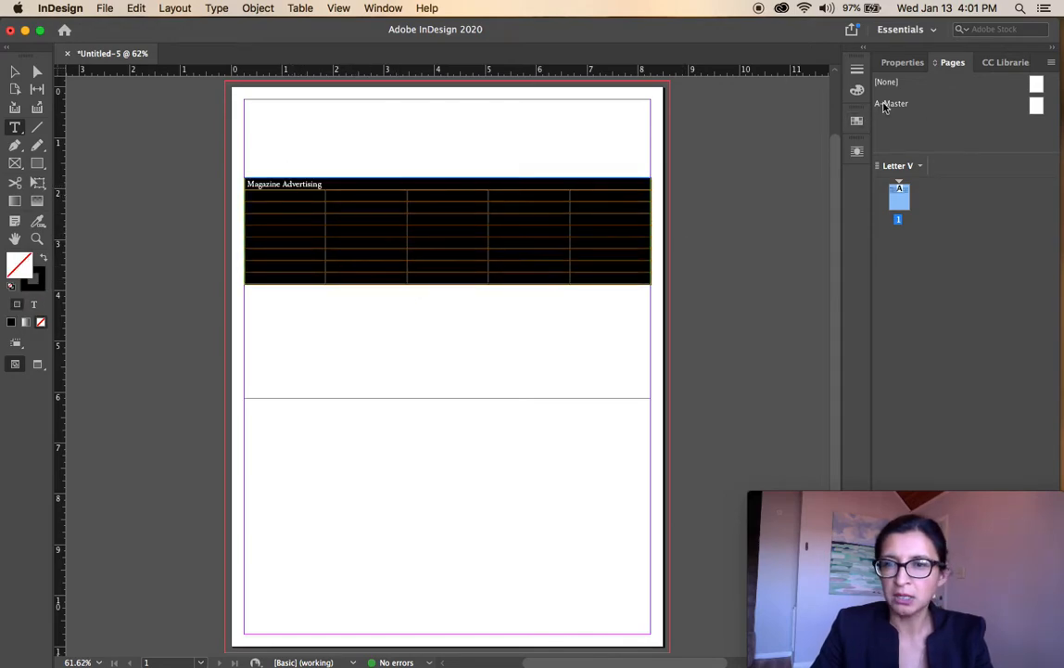
pyautogui.click(900, 62)
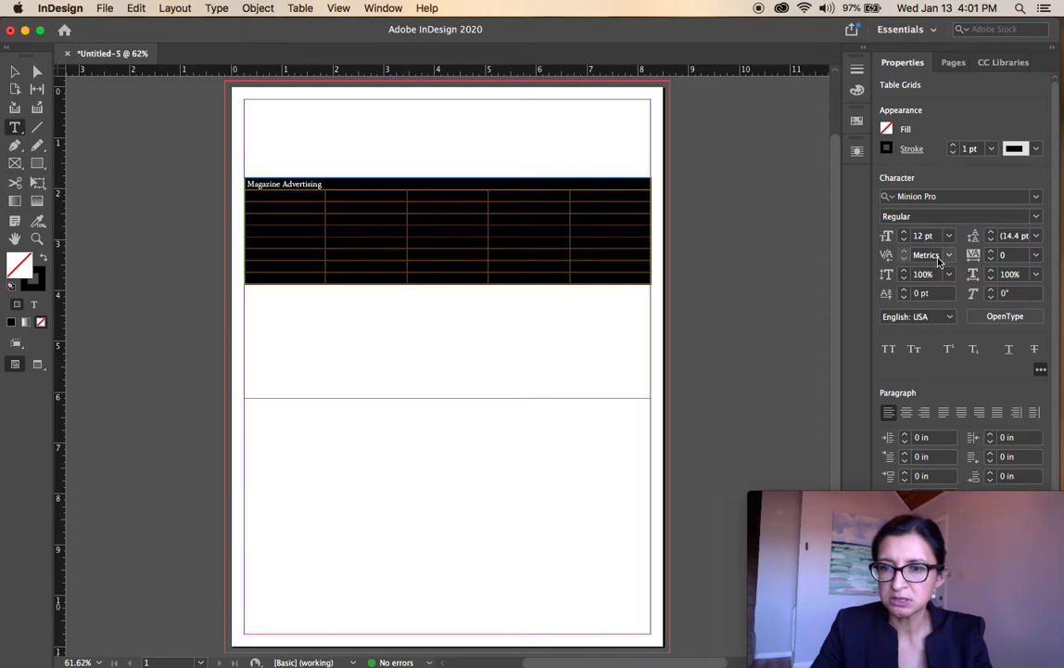
pyautogui.click(1036, 196)
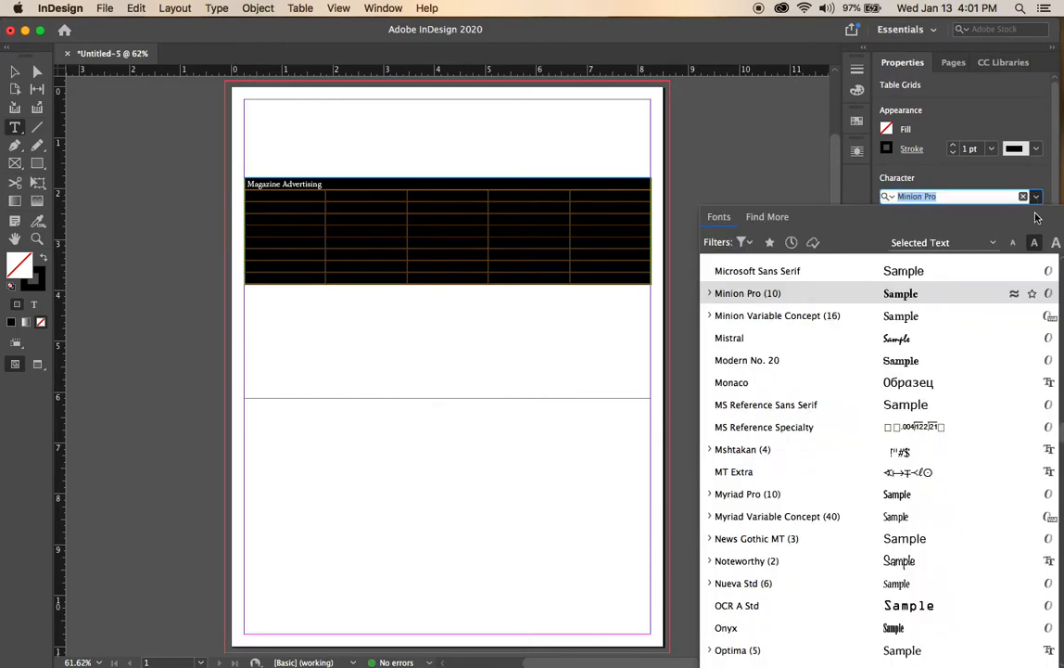
pyautogui.scroll(-15, 956, 289)
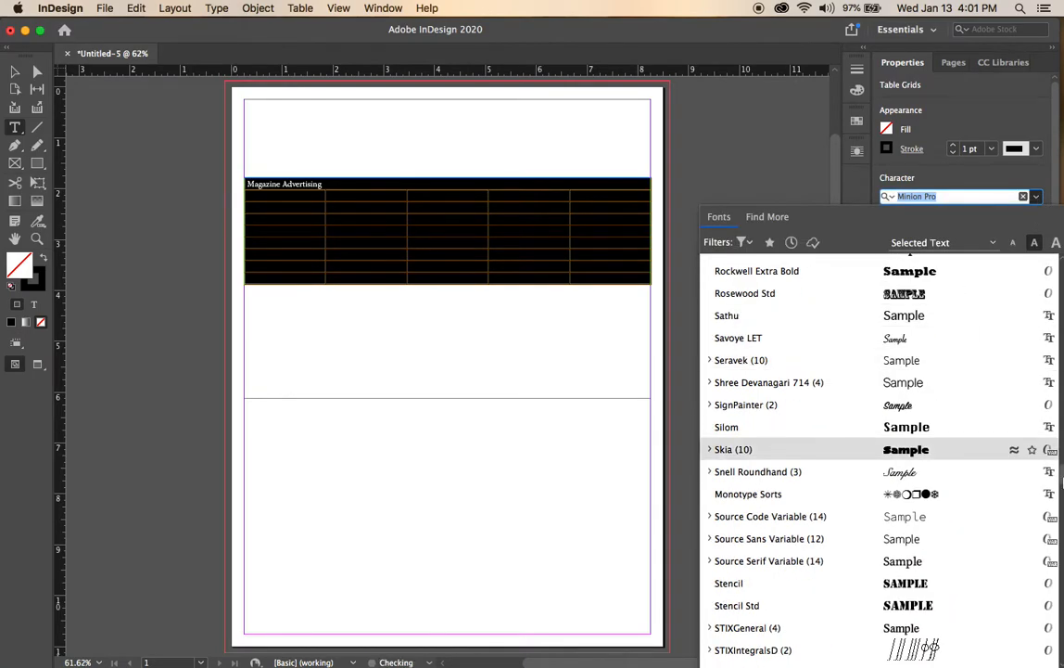
pyautogui.moveTo(1054, 464); pyautogui.dragTo(1056, 276)
pyautogui.scroll(-5, 1056, 276)
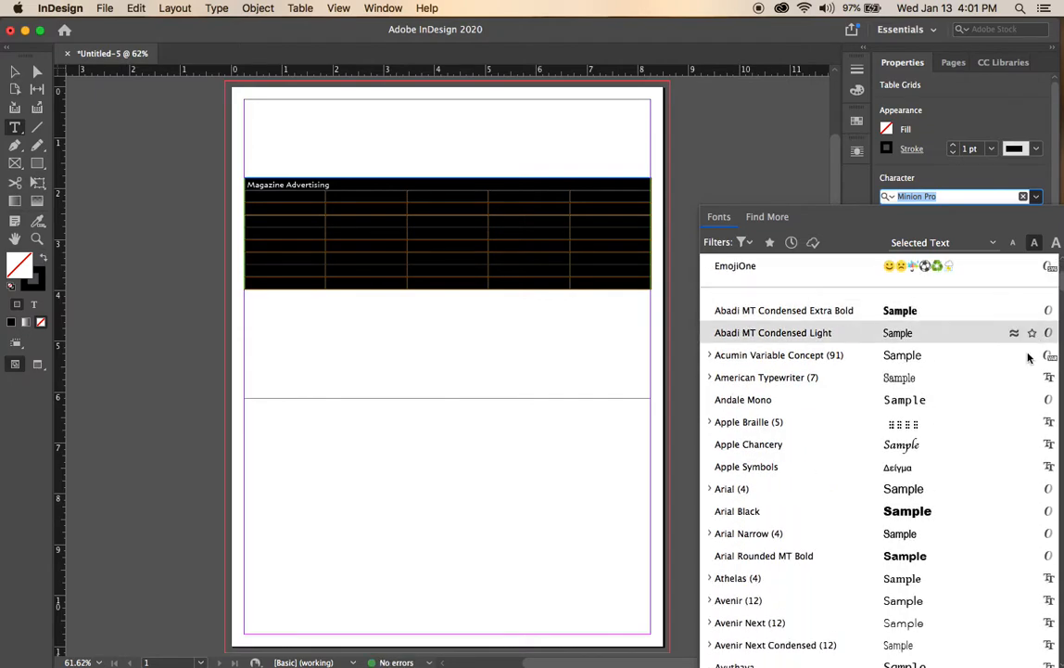
pyautogui.press('Return')
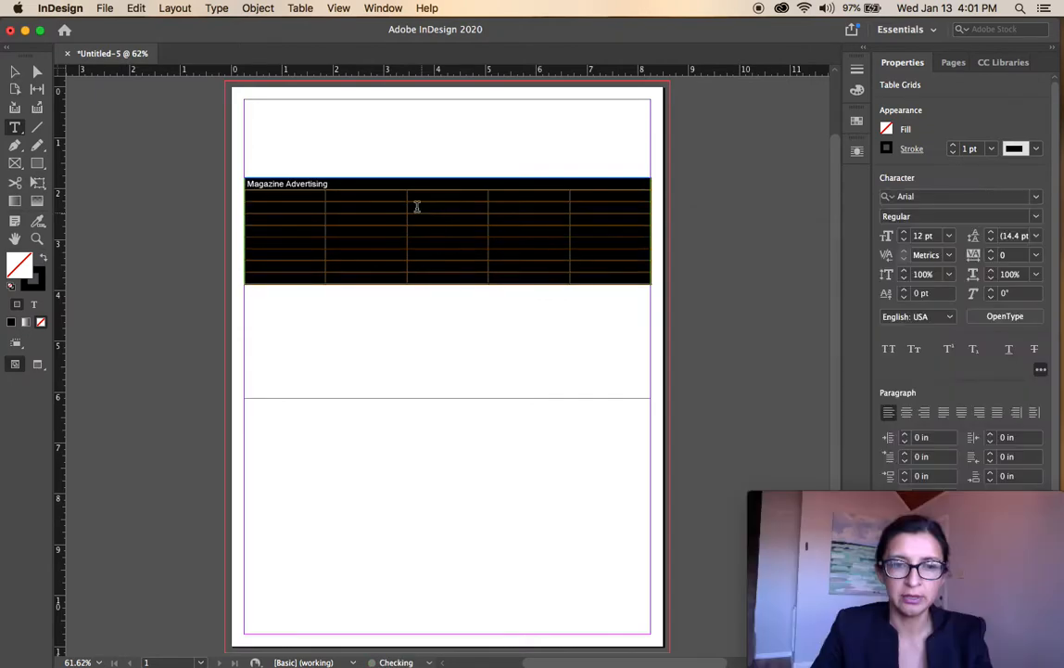
# - Center the "Magazine Advertising" heading in its row and set its font style to Bold
pyautogui.click(336, 184)
pyautogui.moveTo(337, 183); pyautogui.dragTo(243, 184)
pyautogui.click(906, 413)
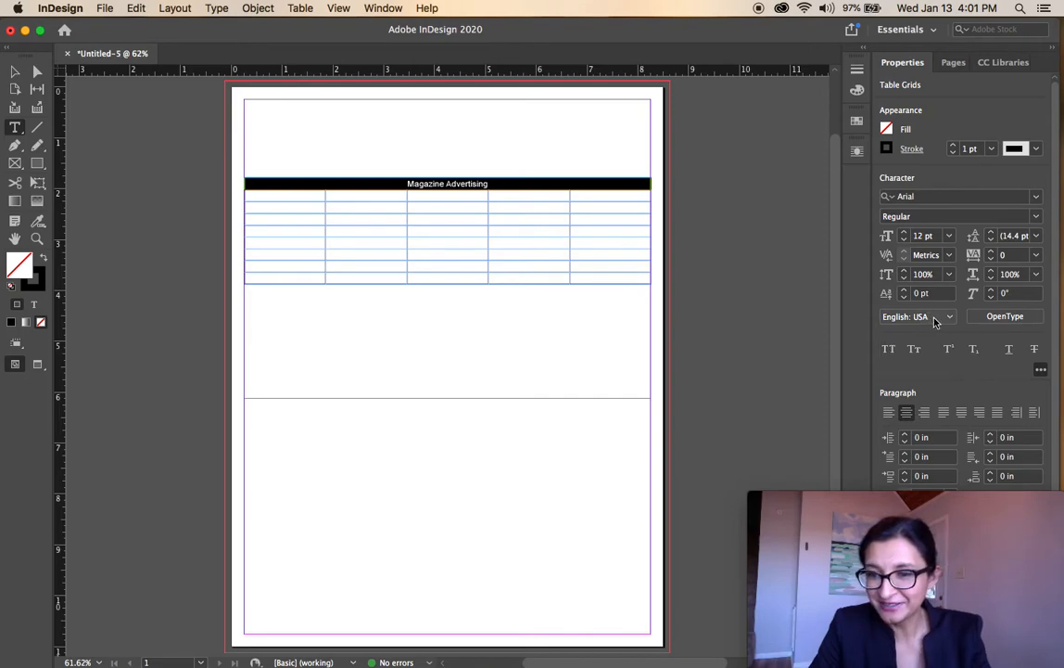
pyautogui.click(1035, 216)
pyautogui.click(924, 265)
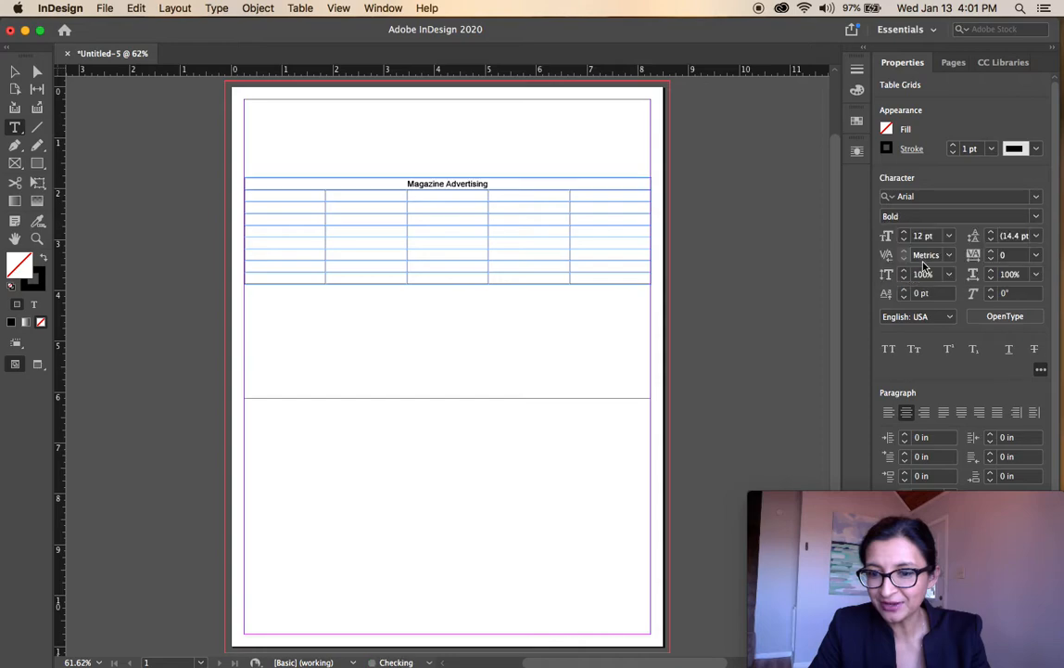
pyautogui.click(500, 185)
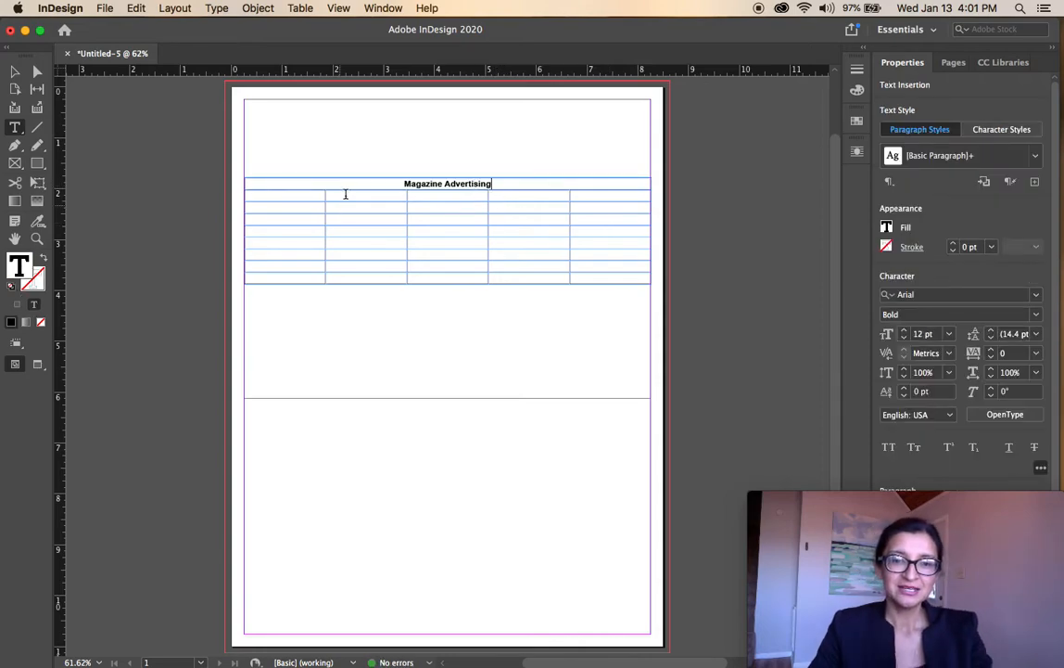
# - Fill the heading row with the cyan C=100 M=0 Y=0 swatch at a 37% tint and deselect the table
pyautogui.click(239, 186)
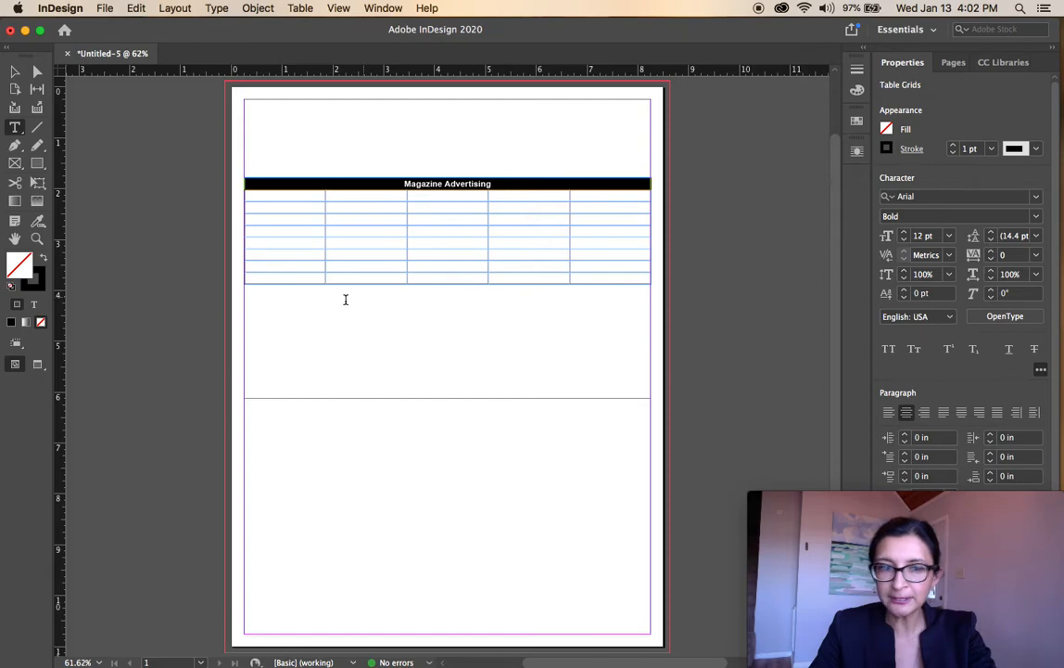
pyautogui.click(887, 133)
pyautogui.click(886, 133)
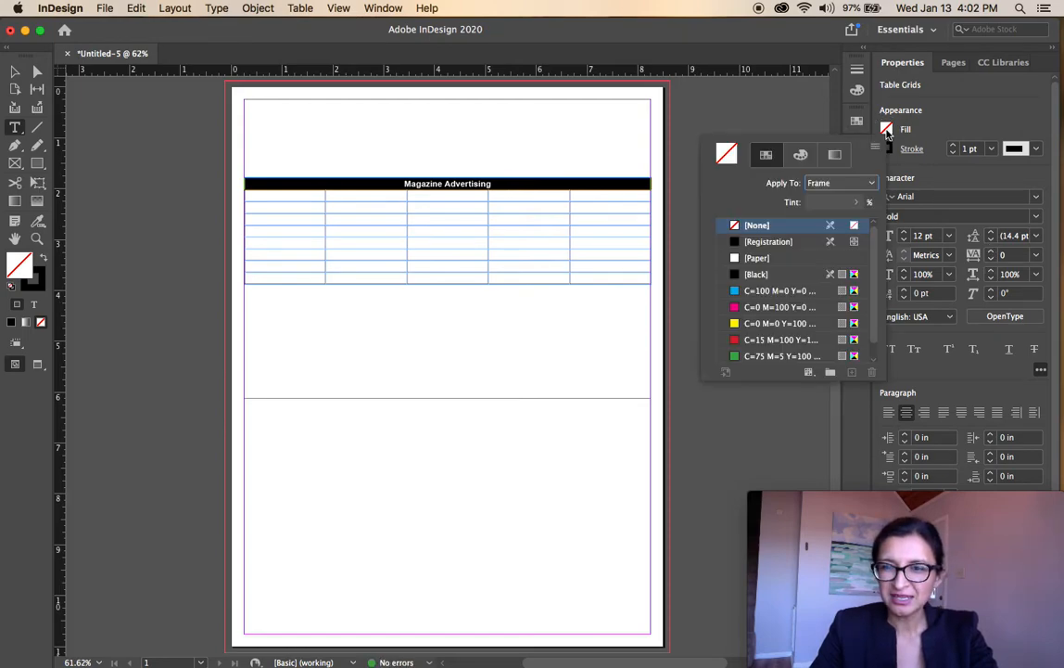
pyautogui.click(770, 292)
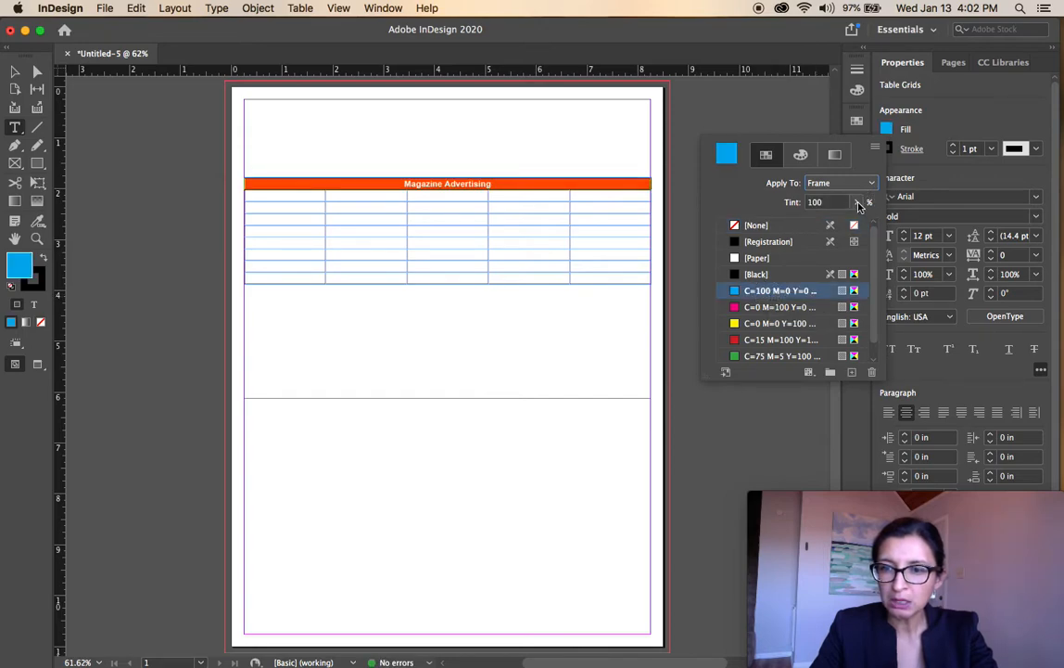
pyautogui.click(858, 203)
pyautogui.moveTo(857, 224); pyautogui.dragTo(807, 225)
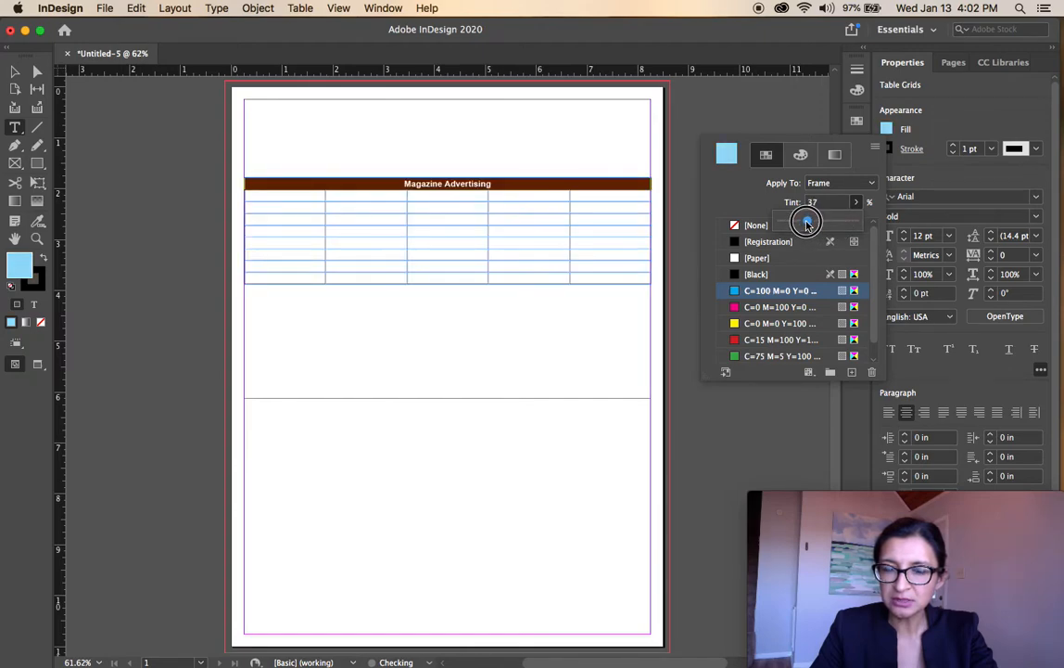
pyautogui.click(541, 176)
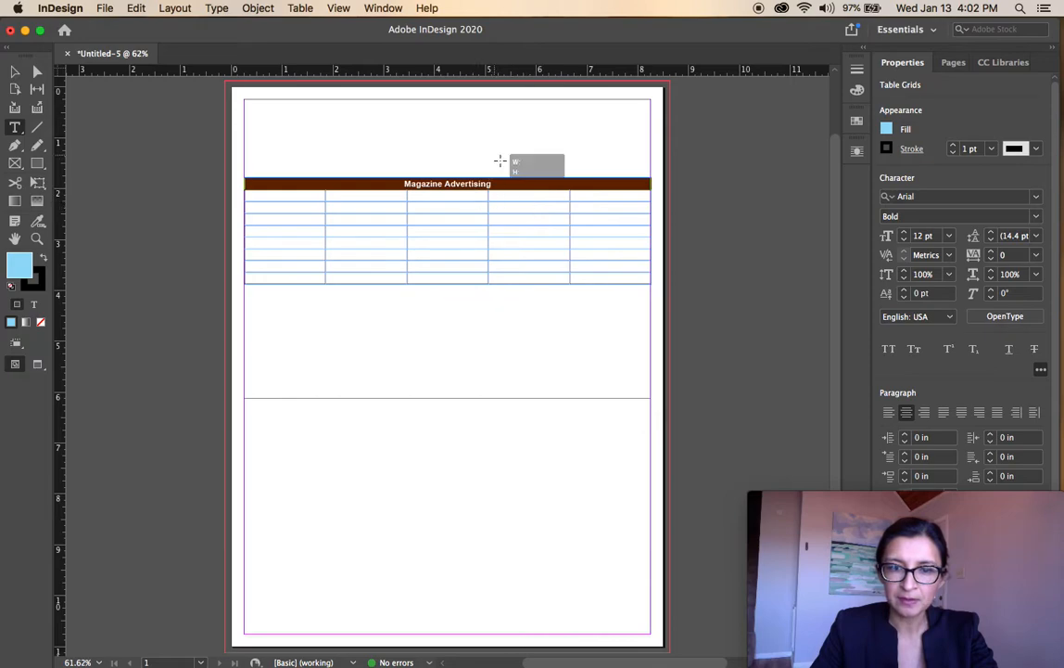
pyautogui.click(452, 149)
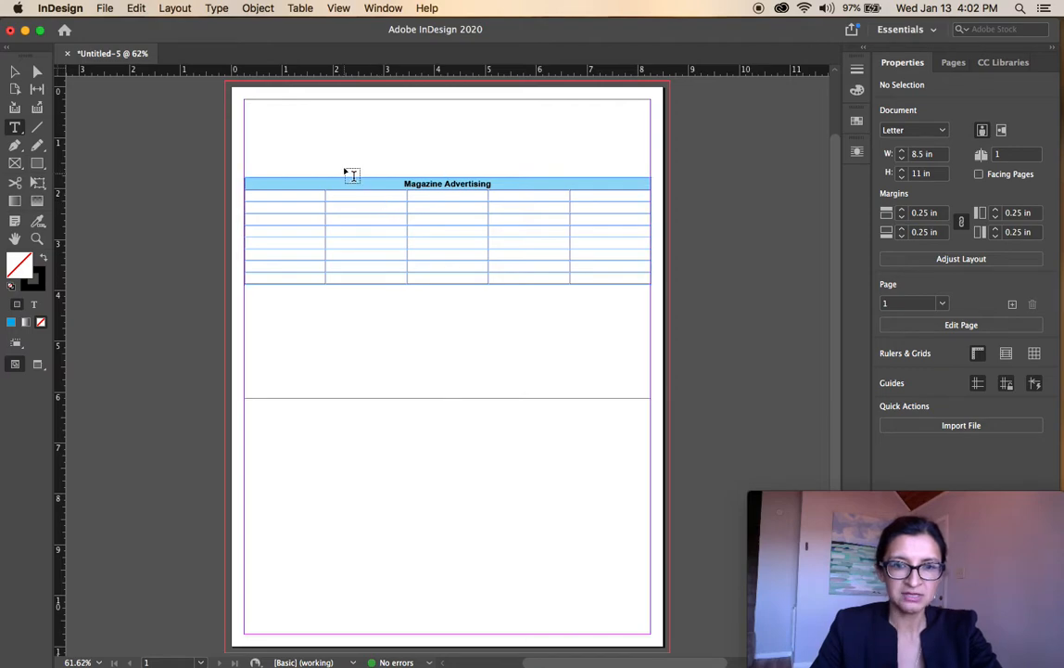
# - Consult the ad sizes on the sample sheet in Preview and enter "Full Page" in the first cell below the InDesign table's heading
pyautogui.press('super+equal')
pyautogui.press('super+equal')
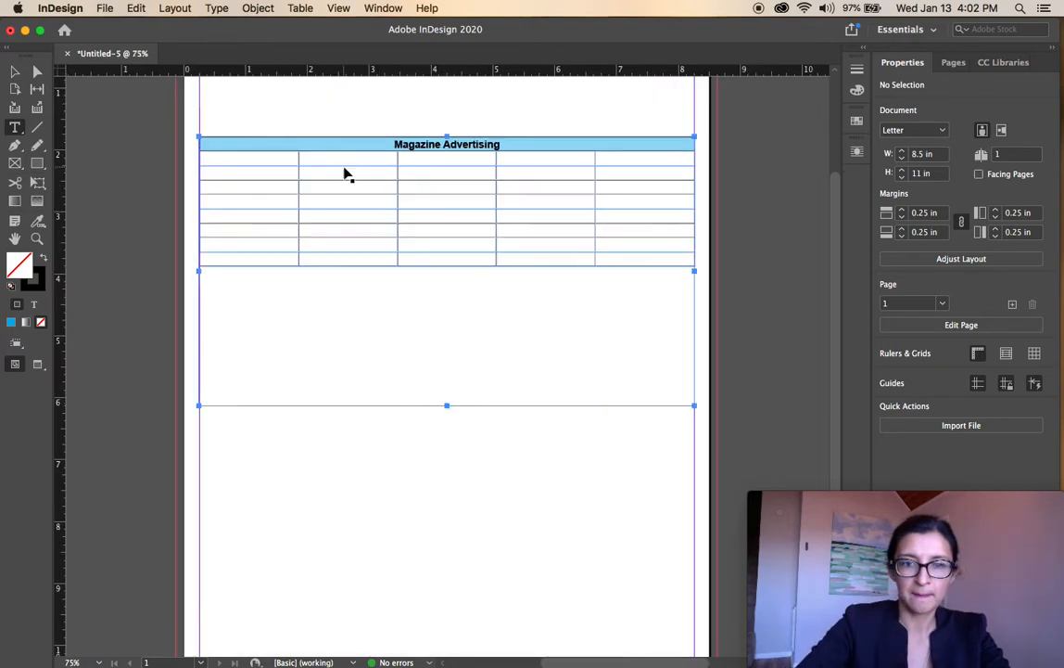
pyautogui.scroll(-5, 359, 226)
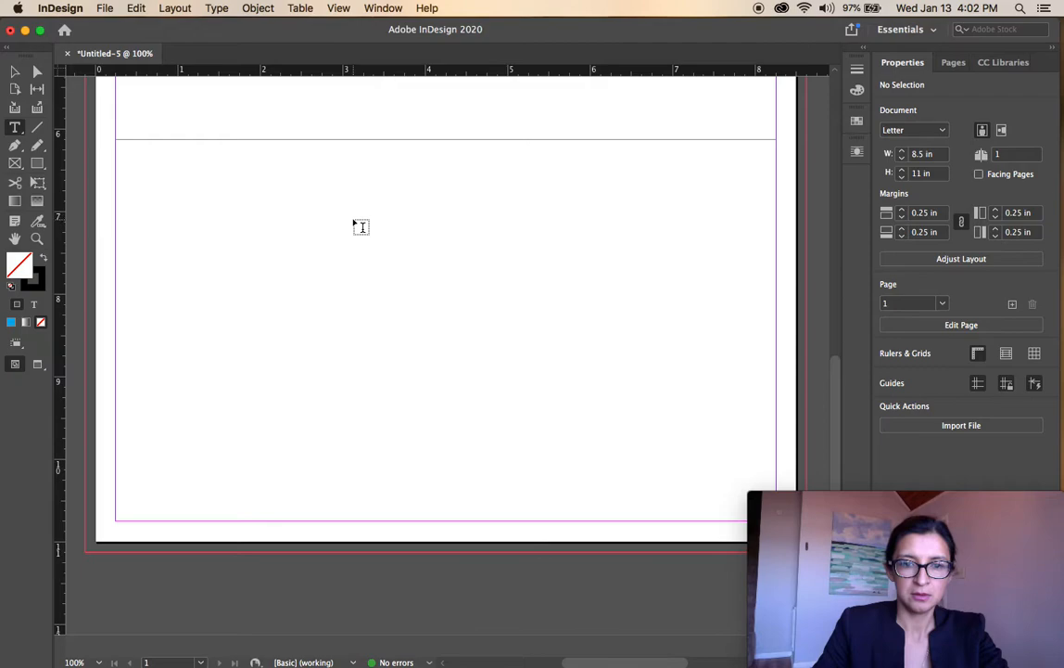
pyautogui.scroll(8, 359, 225)
pyautogui.scroll(-2, 361, 228)
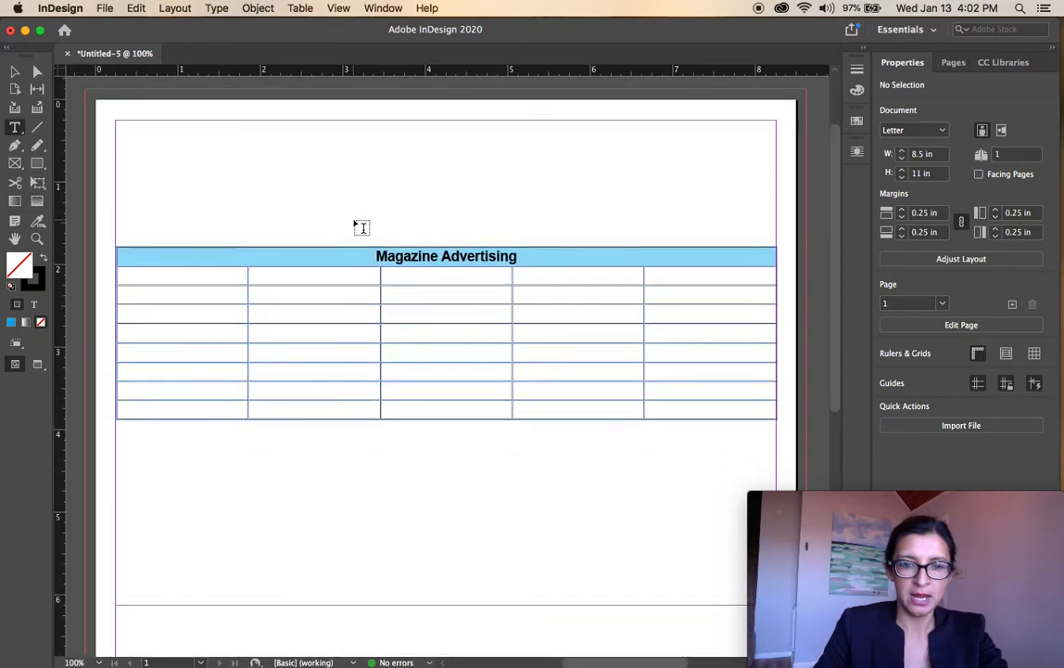
pyautogui.press('super+Tab')
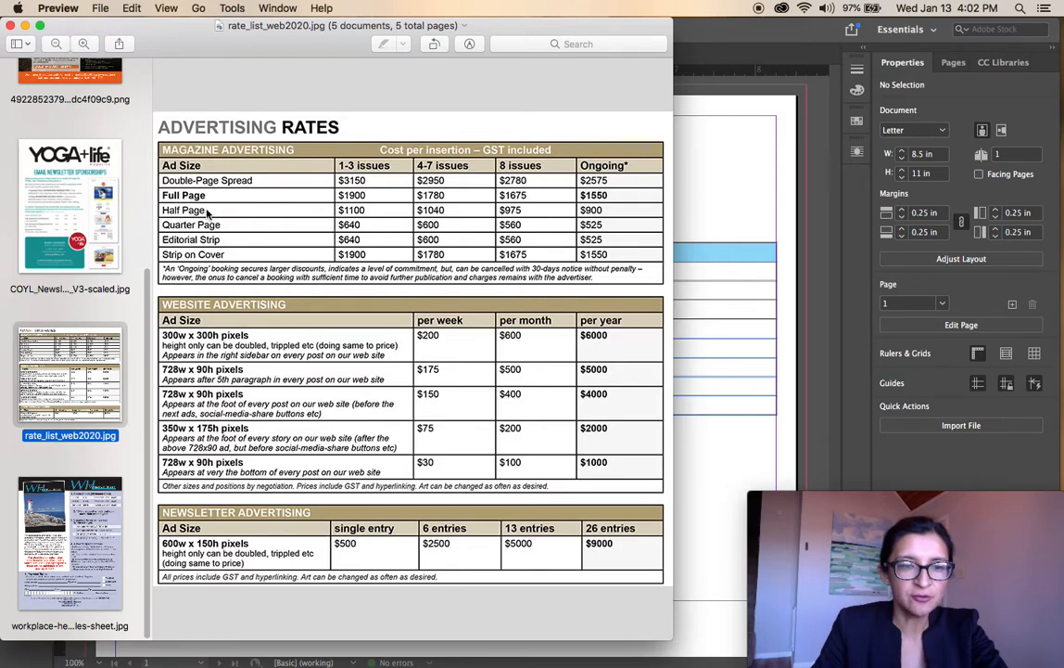
pyautogui.press('super+Tab')
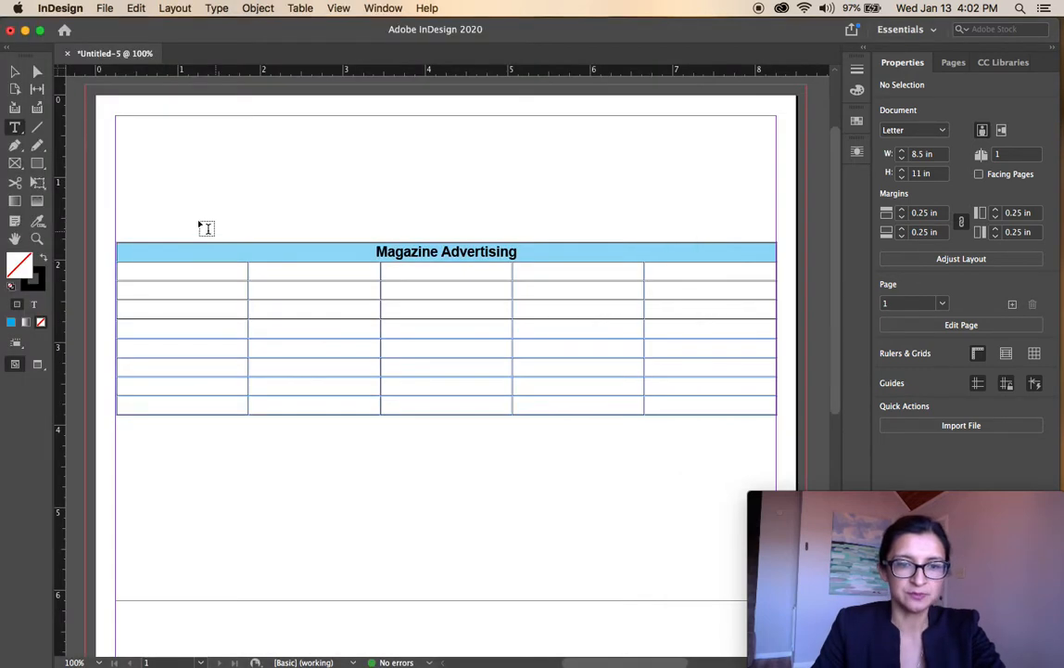
pyautogui.click(171, 276)
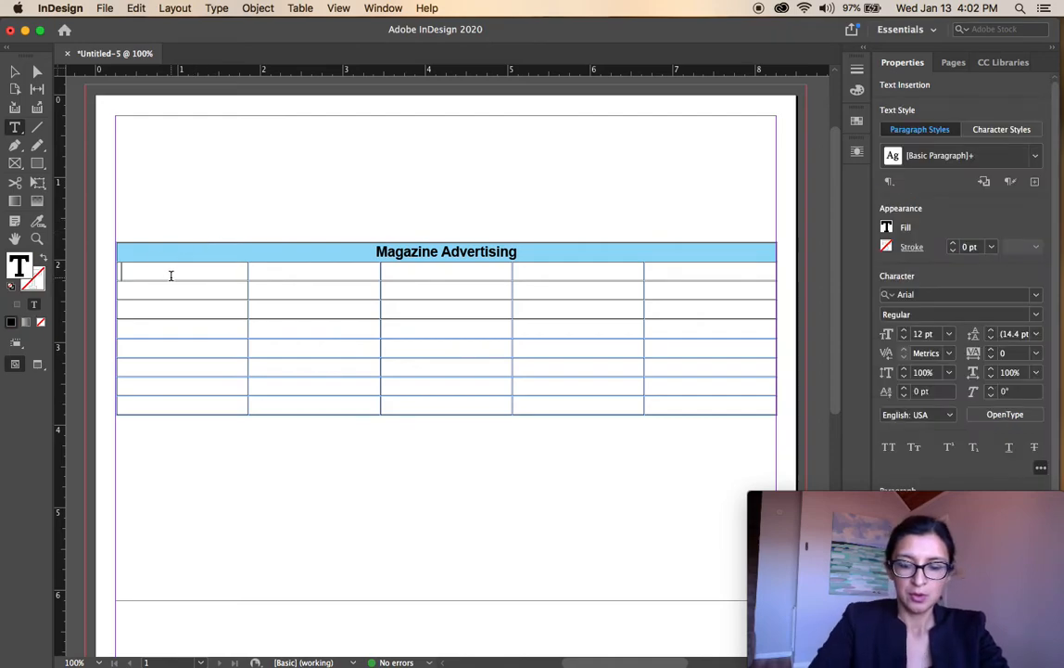
pyautogui.write('Full Page')
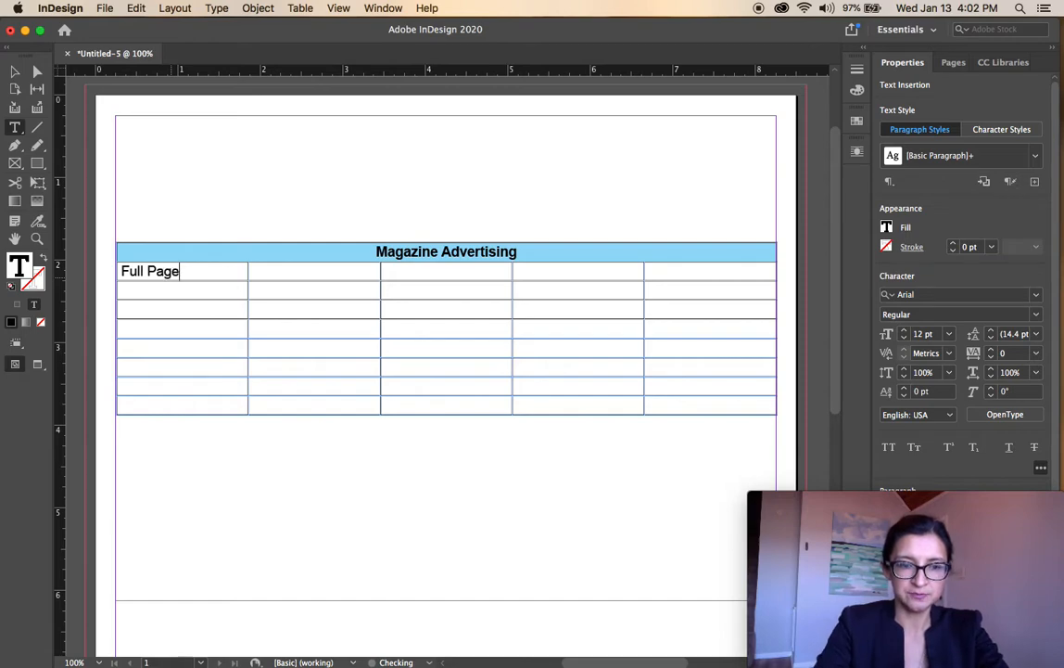
# - Enter "Half Page" and "Quarter Page" in the first-column cells below "Full Page"
pyautogui.click(174, 282)
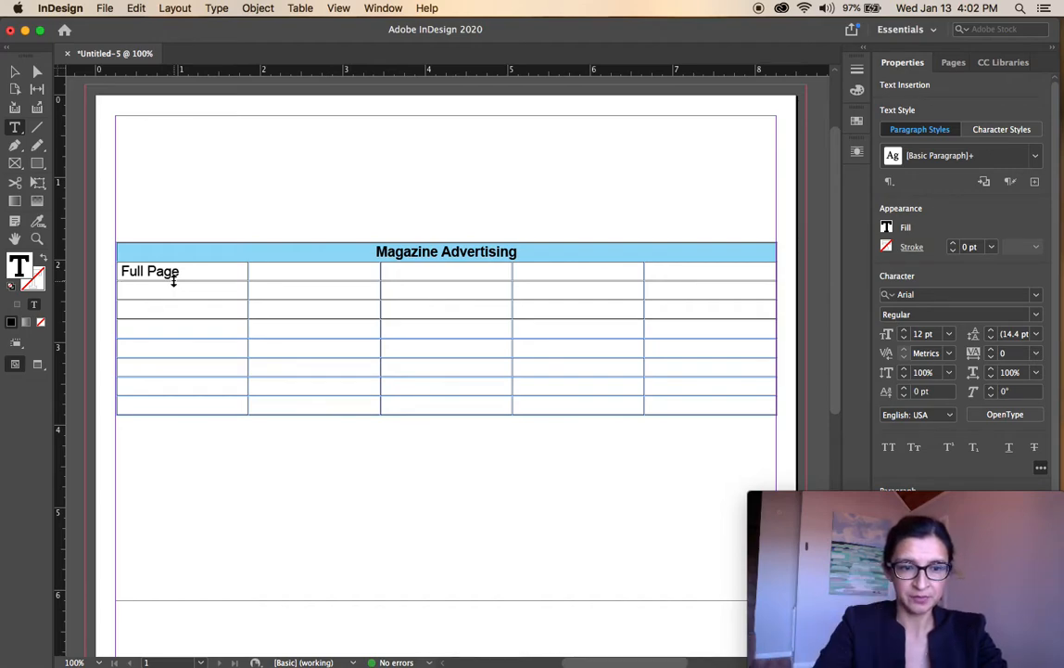
pyautogui.write('Ha')
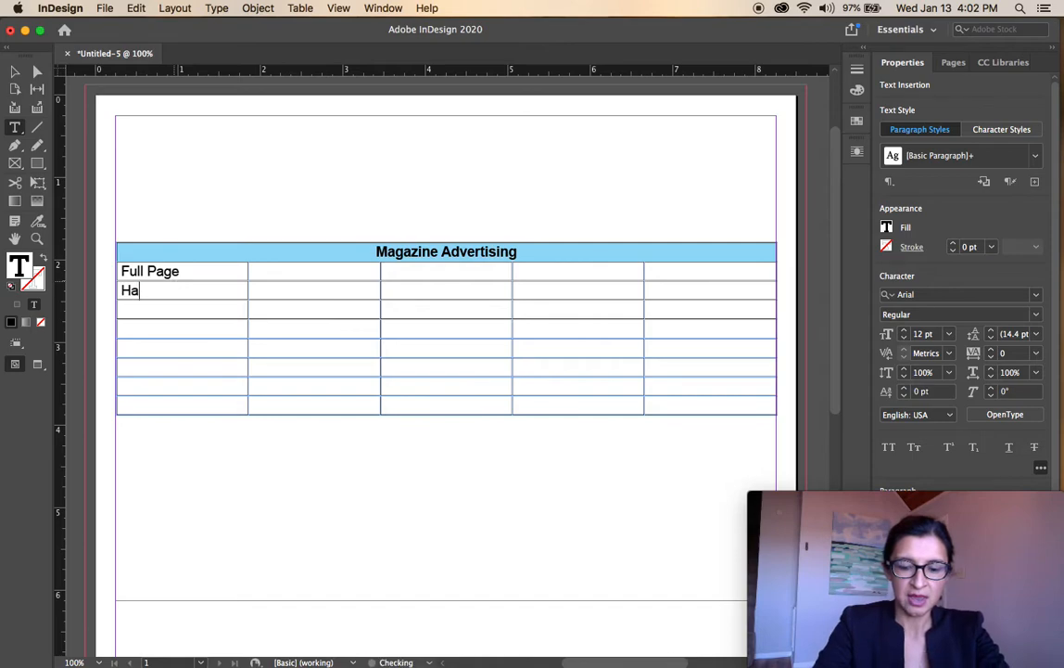
pyautogui.write('lf Page')
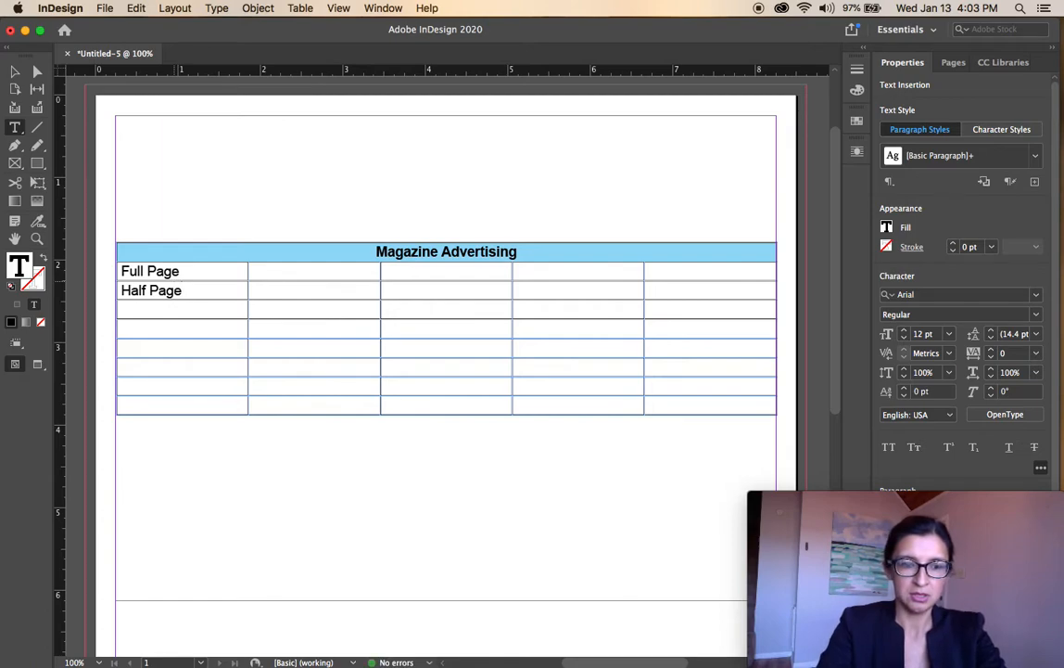
pyautogui.press('Down')
pyautogui.write('Qua')
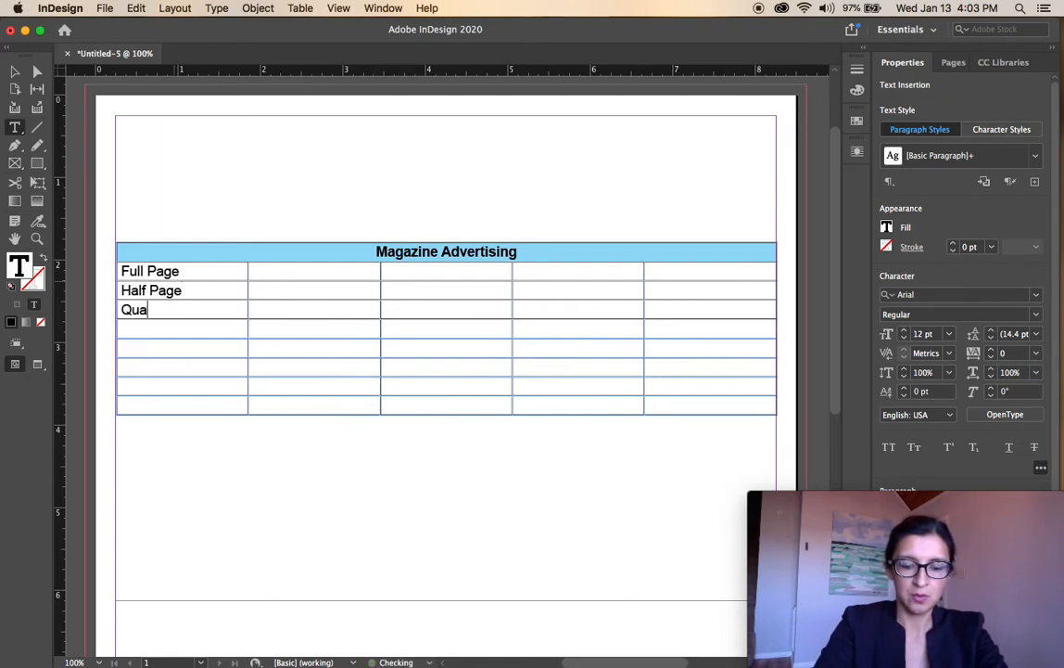
pyautogui.write('rter Page')
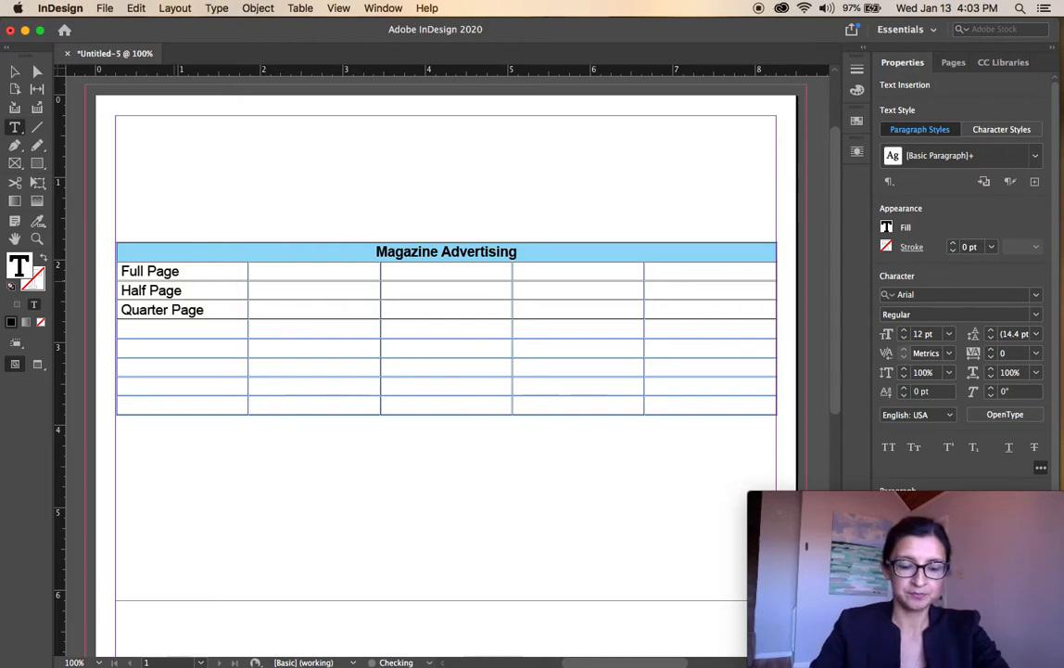
# - Consult the sample rate sheet in Preview and move the three ad sizes in the InDesign table down one row
pyautogui.press('super+Tab')
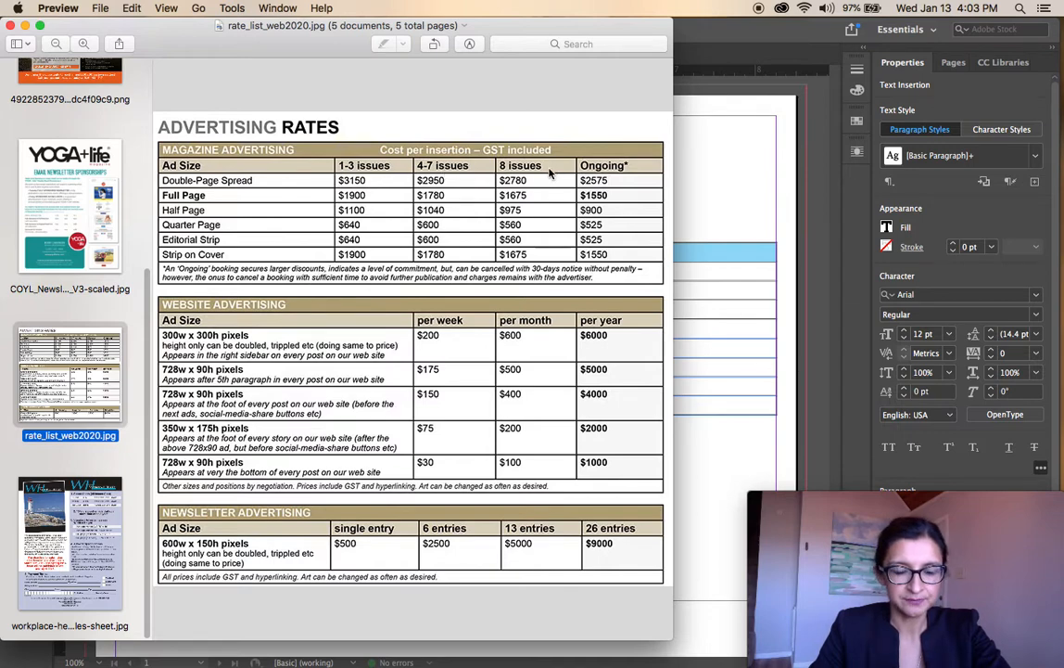
pyautogui.press('super+Tab')
pyautogui.moveTo(128, 271); pyautogui.dragTo(182, 309)
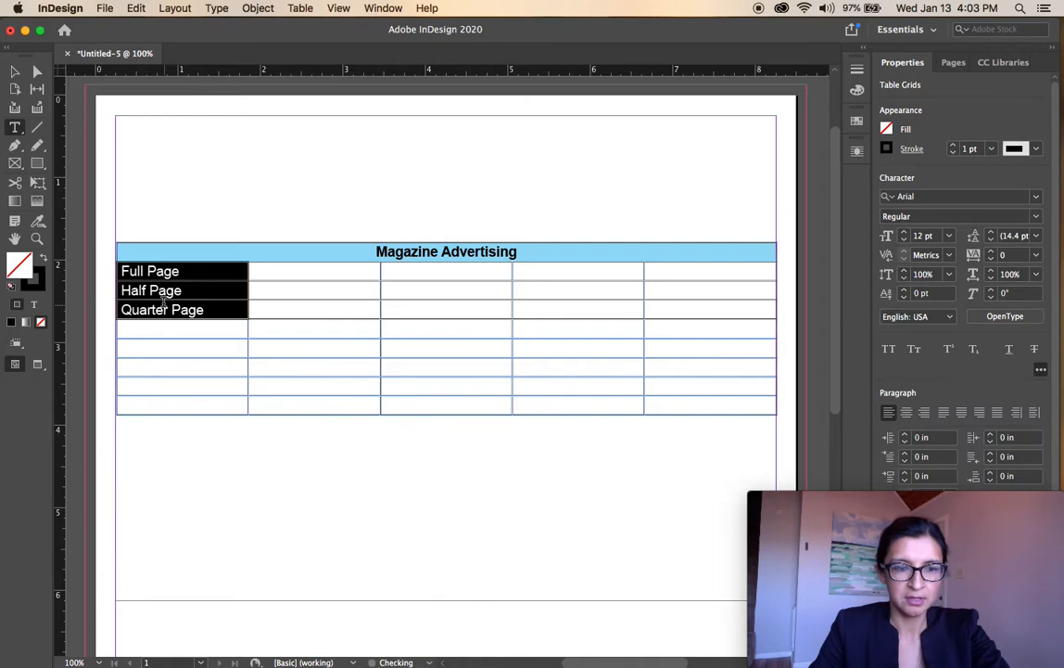
pyautogui.press('Delete')
pyautogui.click(149, 288)
pyautogui.moveTo(147, 293); pyautogui.dragTo(148, 329)
pyautogui.press('super+z')
pyautogui.press('super+z')
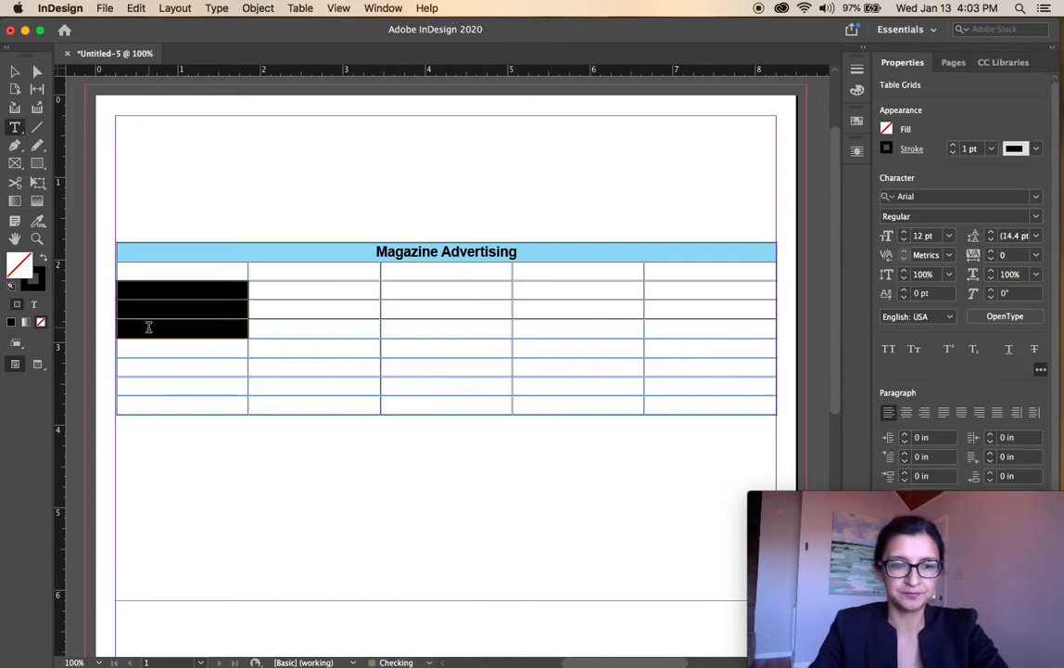
# - Fill the empty row below the heading with the cyan C=100 M=0 Y=0 swatch at a lighter tint than the heading row
pyautogui.click(150, 273)
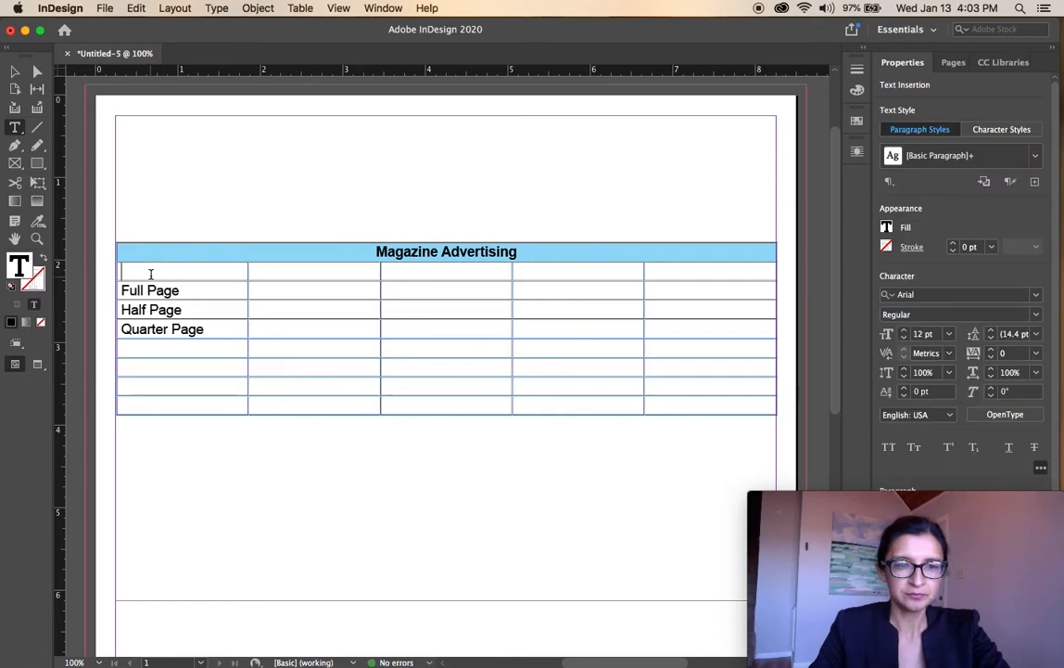
pyautogui.click(107, 271)
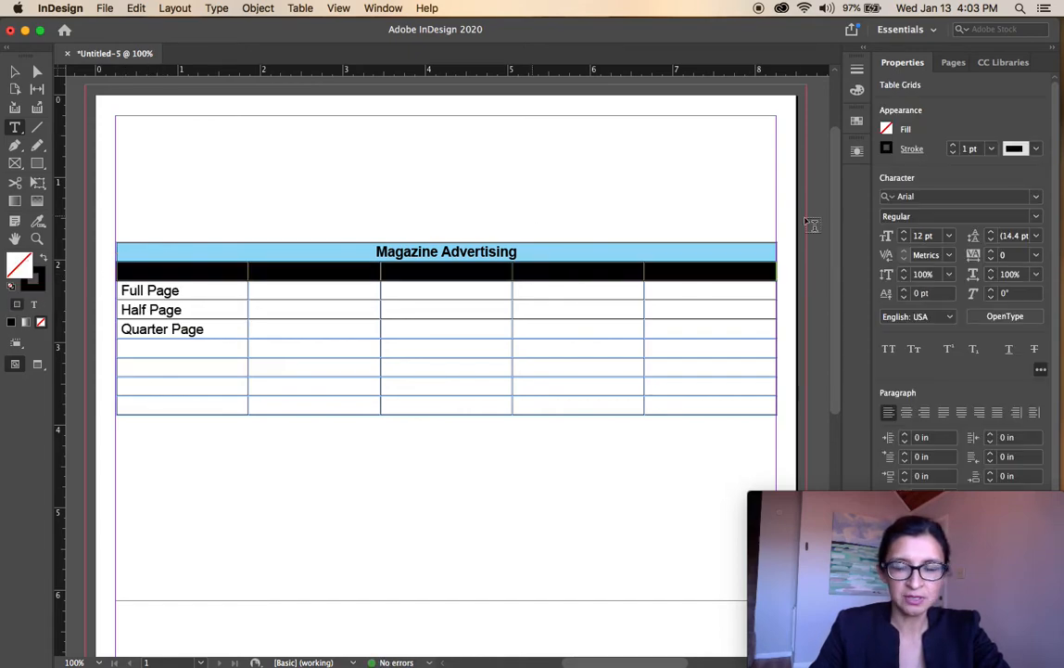
pyautogui.click(888, 130)
pyautogui.click(778, 291)
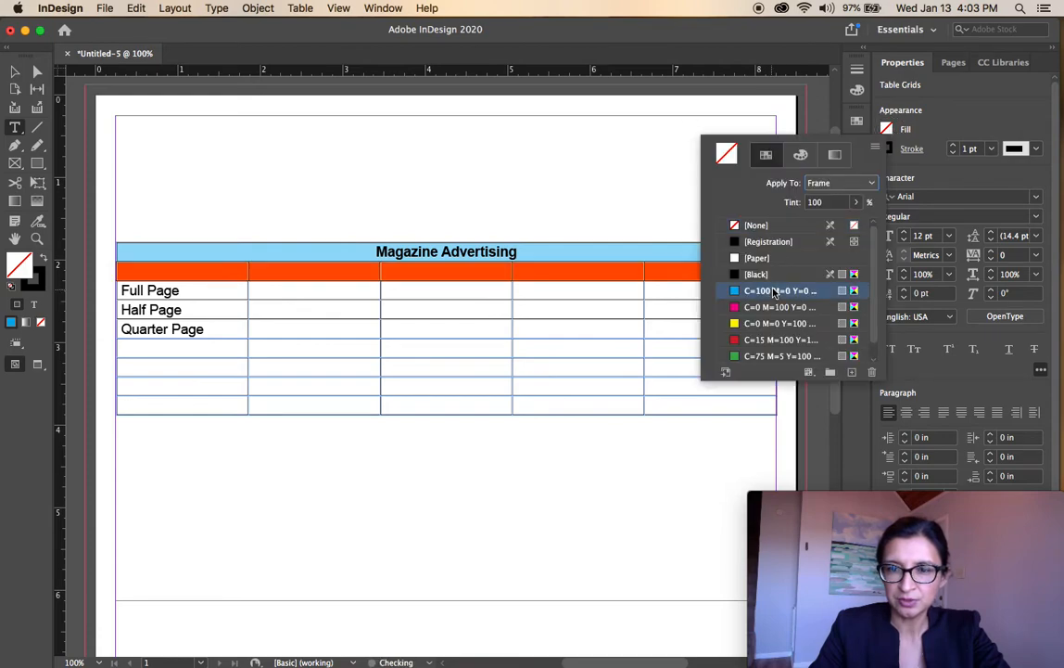
pyautogui.click(856, 202)
pyautogui.moveTo(855, 223); pyautogui.dragTo(797, 225)
pyautogui.click(459, 288)
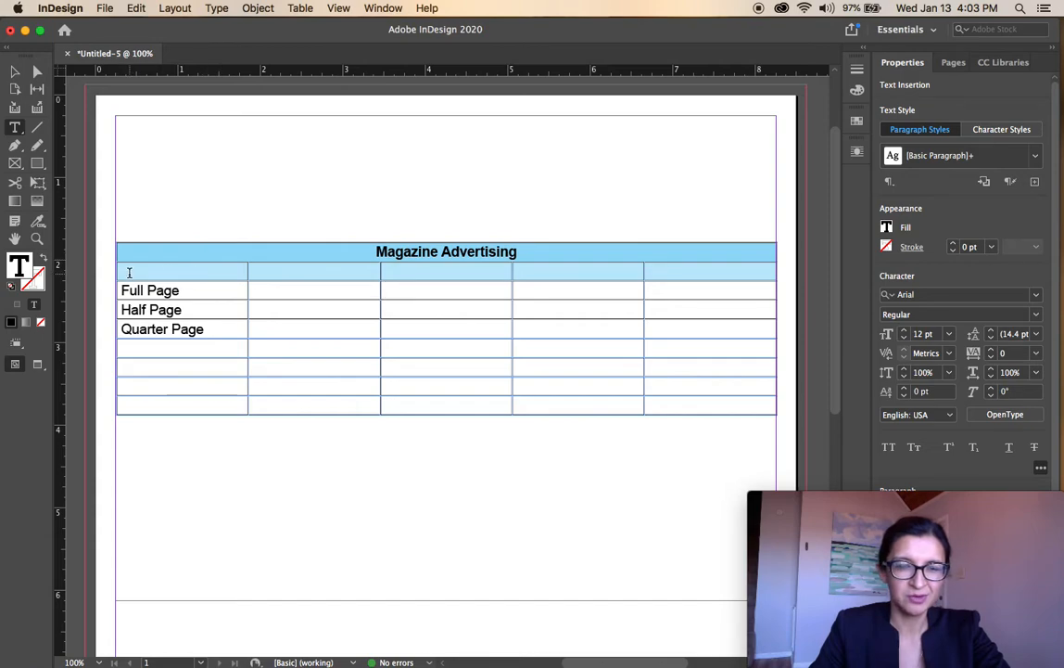
# - Consult the column headings on Preview's sample sheet and enter "Ad Size" and "1-3 Issues" in the first two cells of InDesign's light blue row
pyautogui.press('super+Tab')
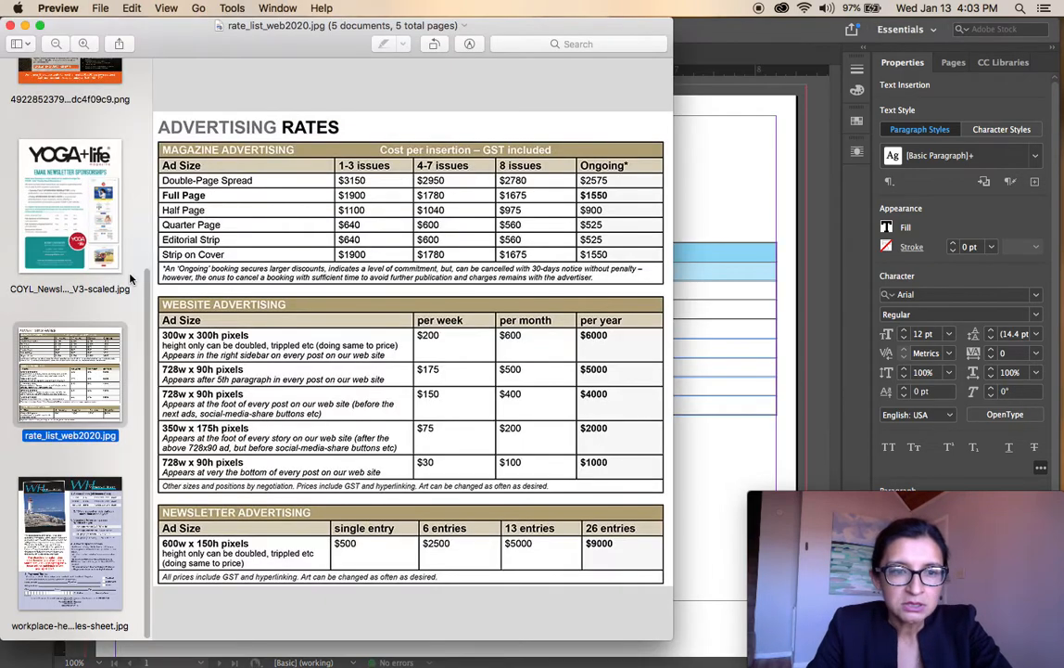
pyautogui.press('super+Tab')
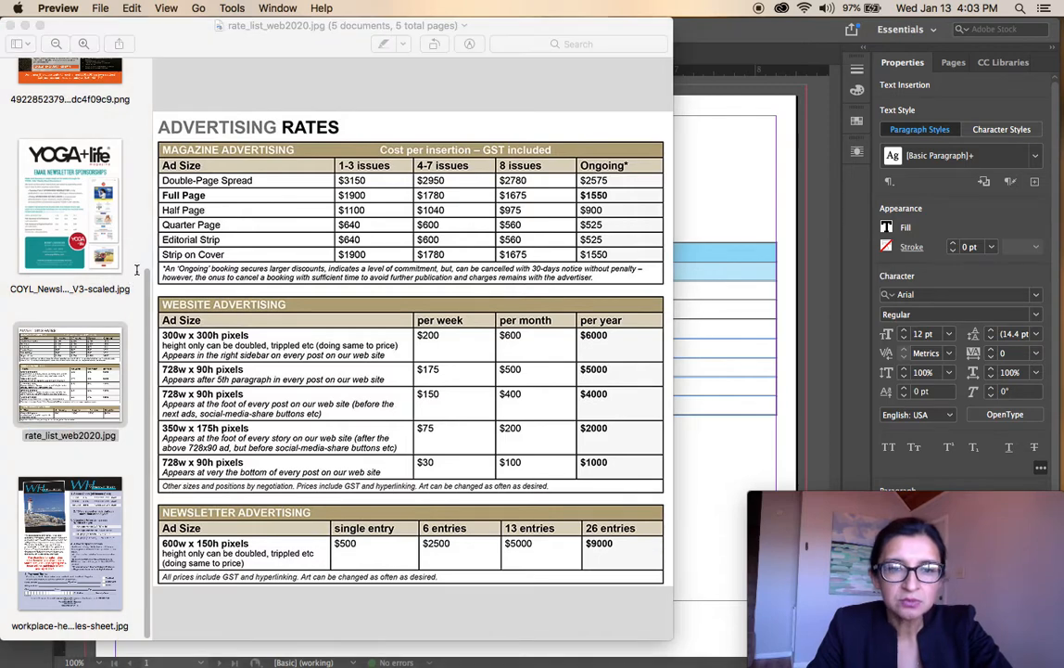
pyautogui.click(176, 270)
pyautogui.write('Ad Size')
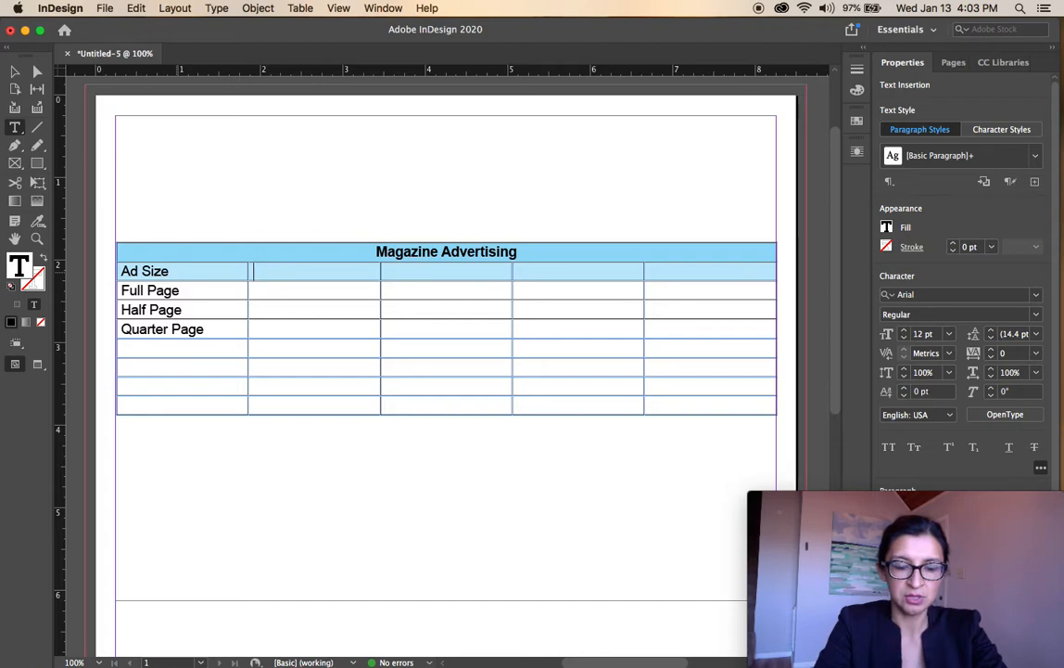
pyautogui.write('1-3')
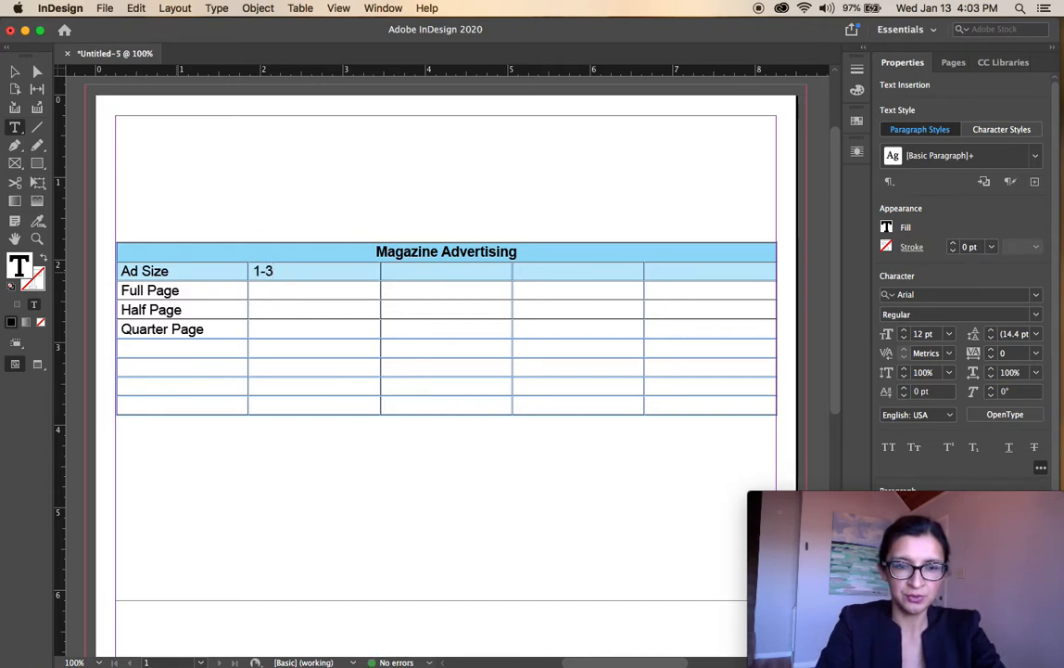
pyautogui.write(' Issues')
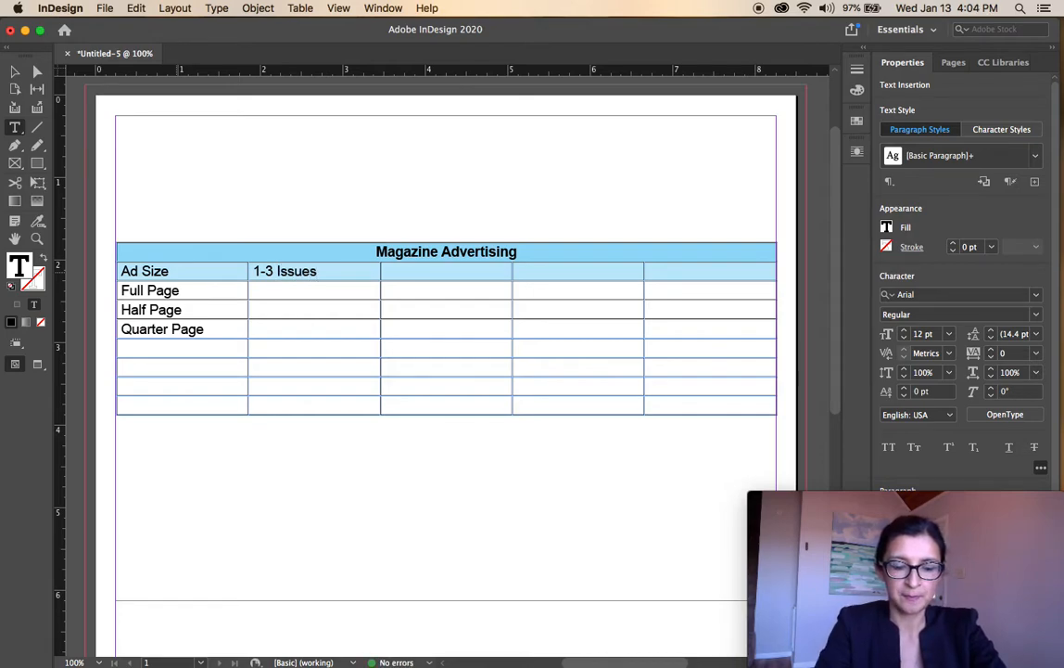
# - Check the sample in Preview again and complete InDesign's column header row with "4-7 Issues", "8 Issues" and "Ongoing"
pyautogui.press('super+Tab')
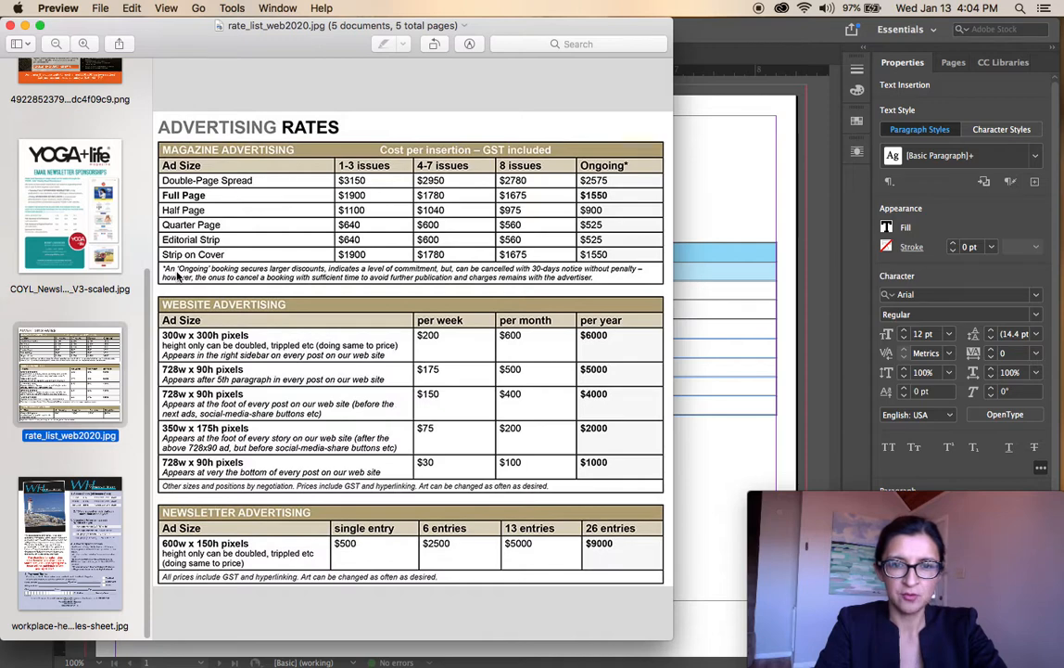
pyautogui.press('super+Tab')
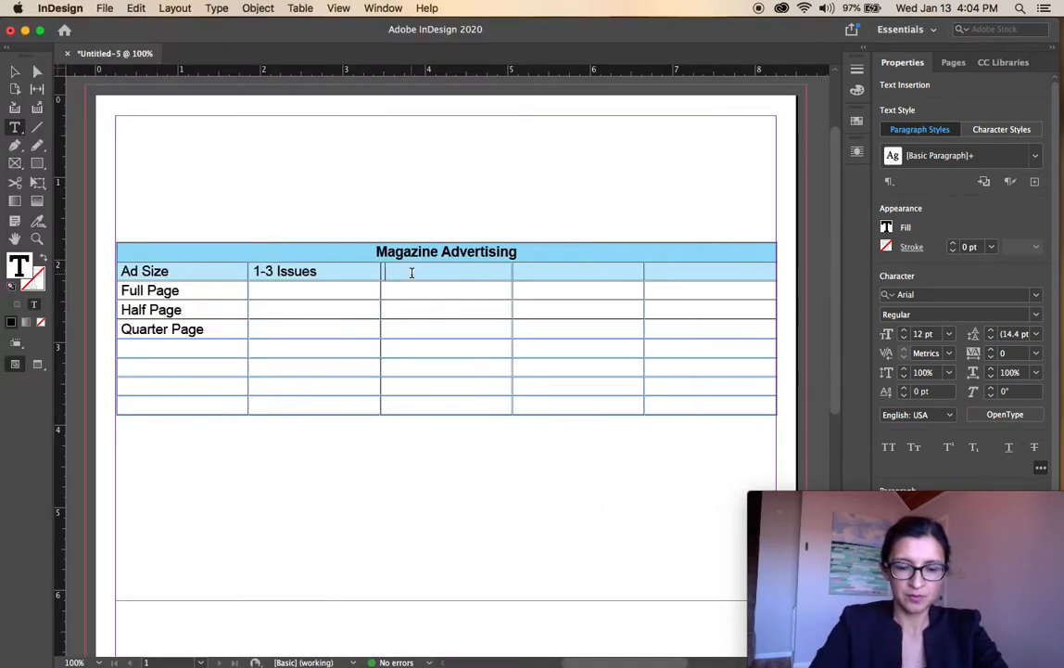
pyautogui.write('4-7')
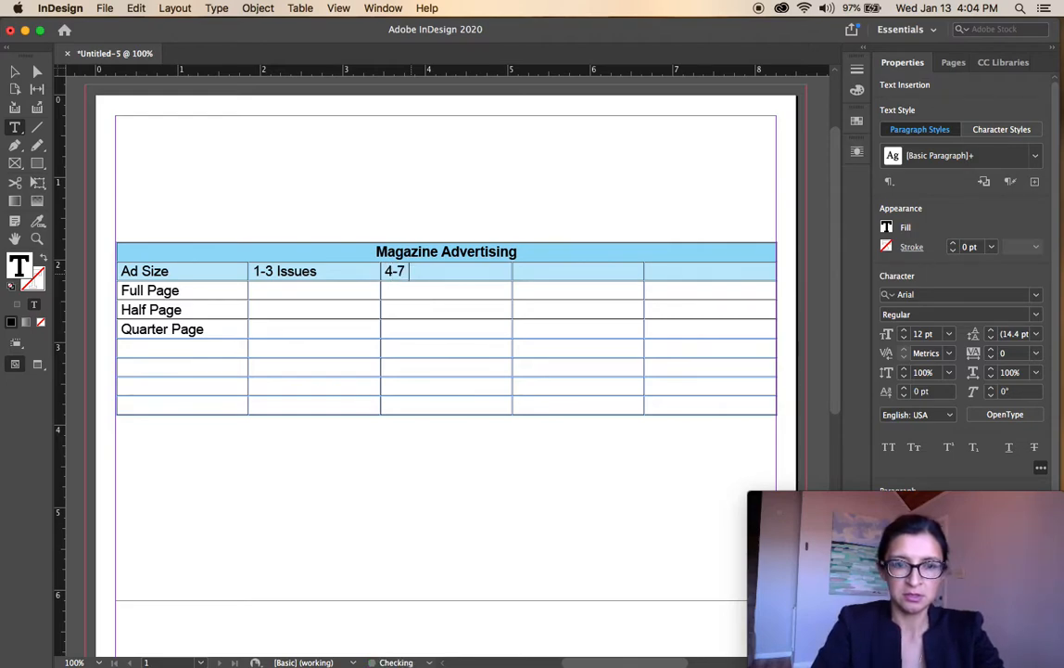
pyautogui.write(' Issues')
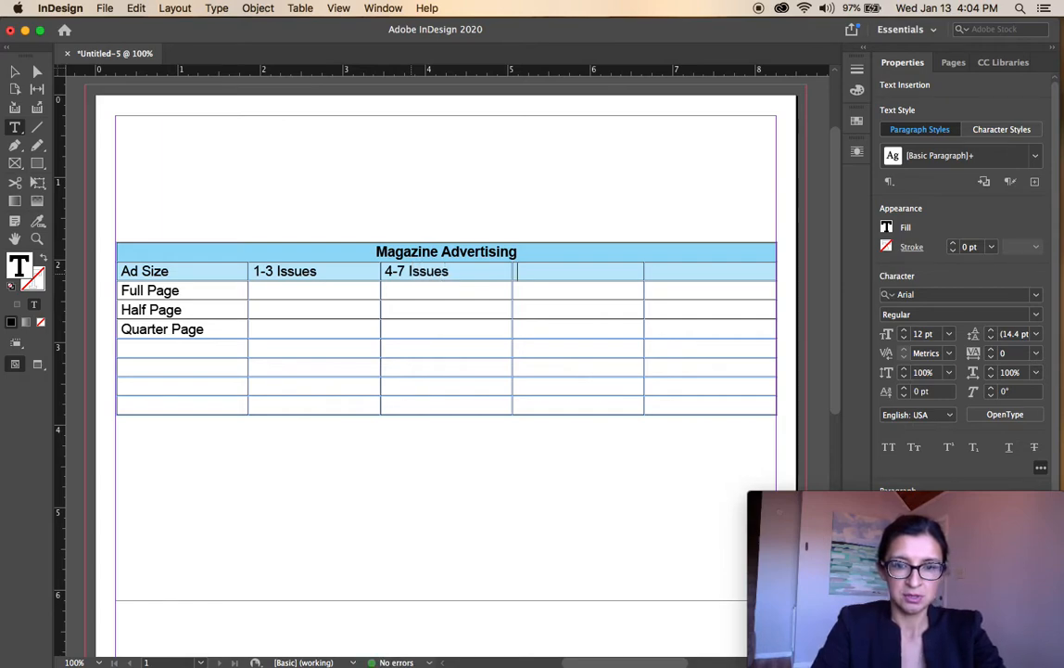
pyautogui.press('Tab')
pyautogui.write('8 Issues')
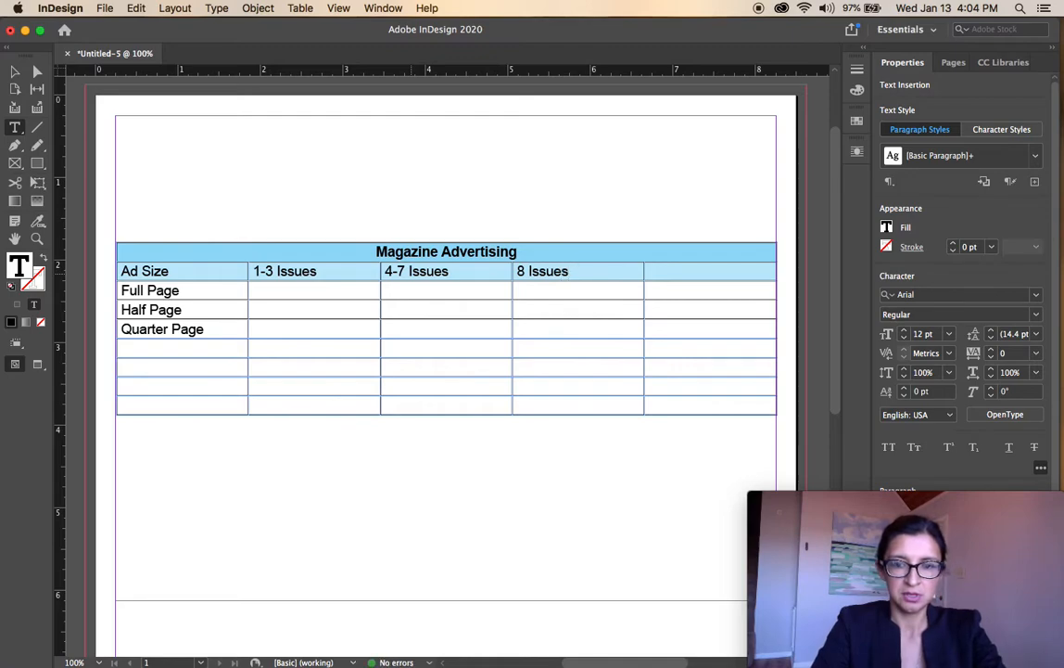
pyautogui.write('Ongoing')
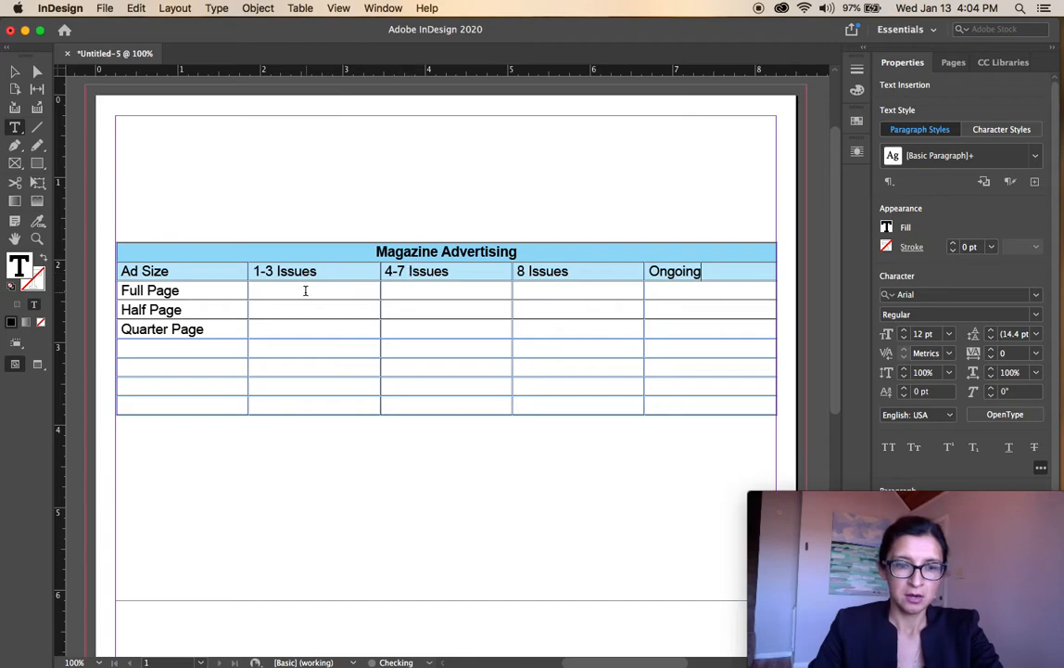
# - Consult the sample's rates in Preview and enter "$1,000" as the Full Page rate for 1-3 Issues in the InDesign table
pyautogui.press('super')
pyautogui.press('super+Tab')
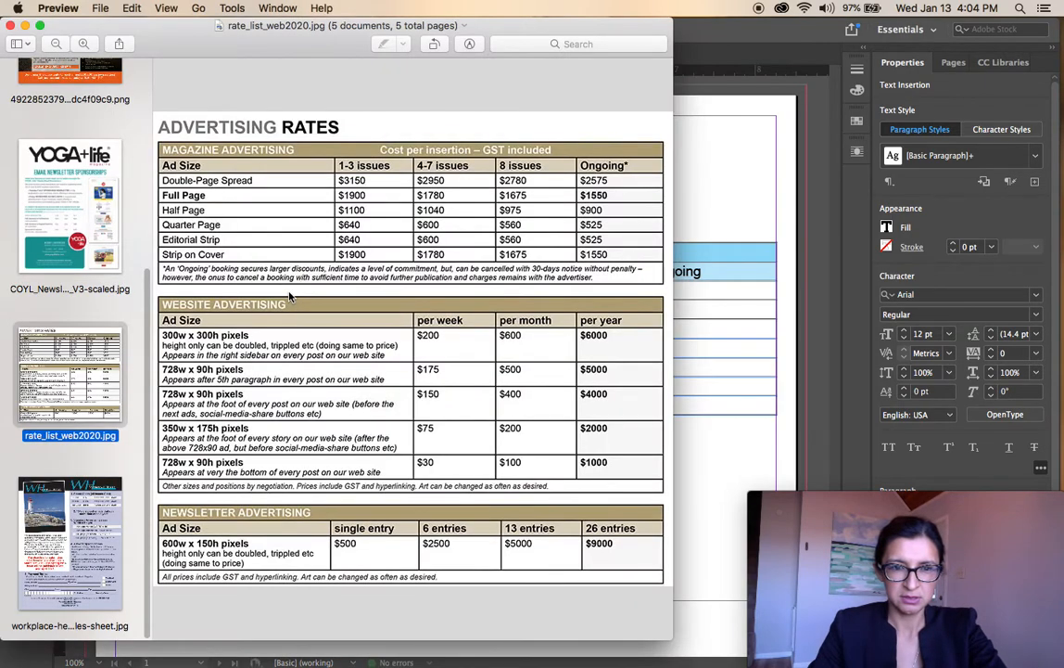
pyautogui.press('super+Tab')
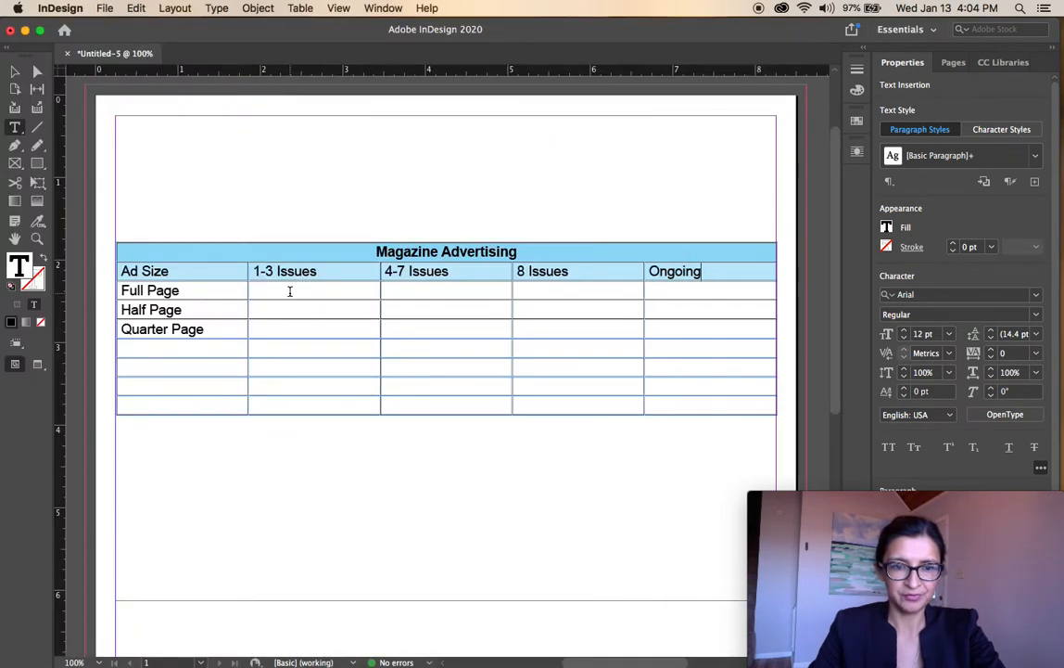
pyautogui.click(290, 291)
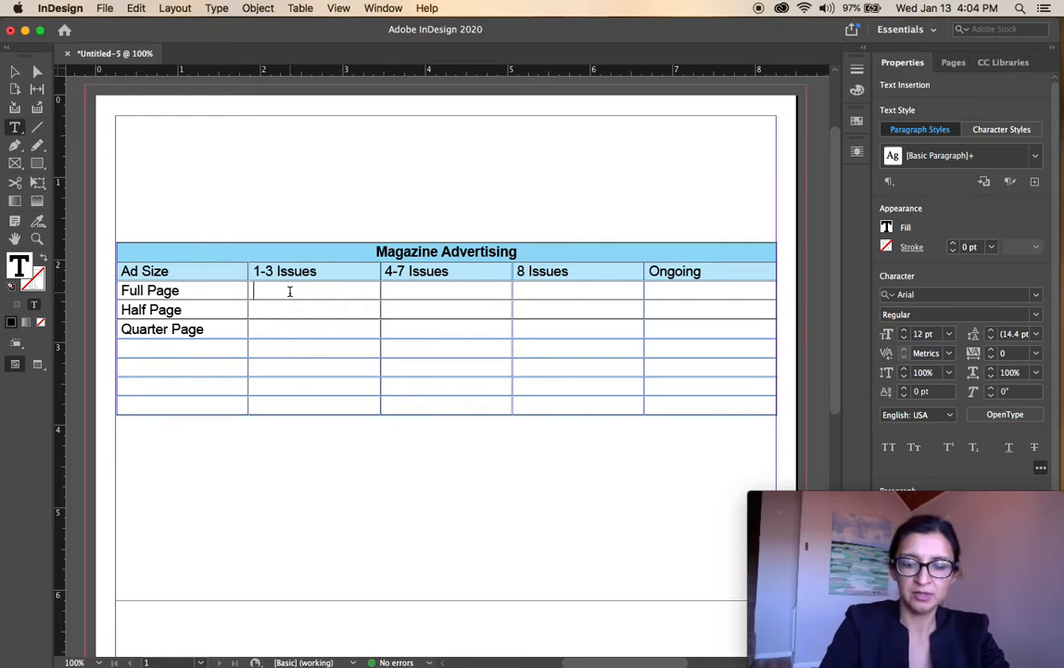
pyautogui.write('$')
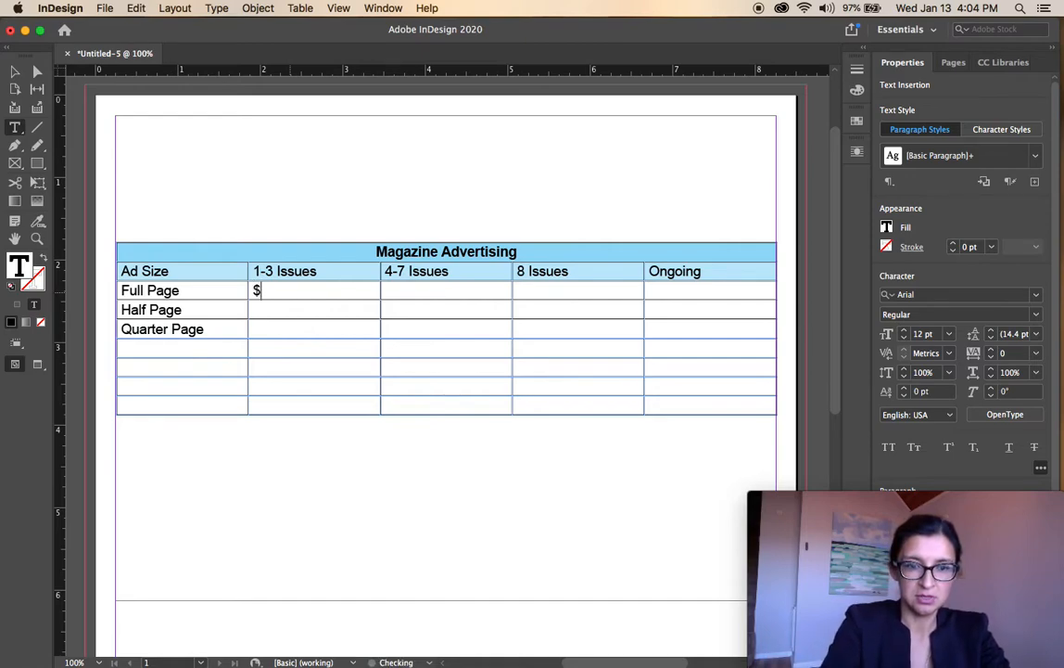
pyautogui.write('1,000')
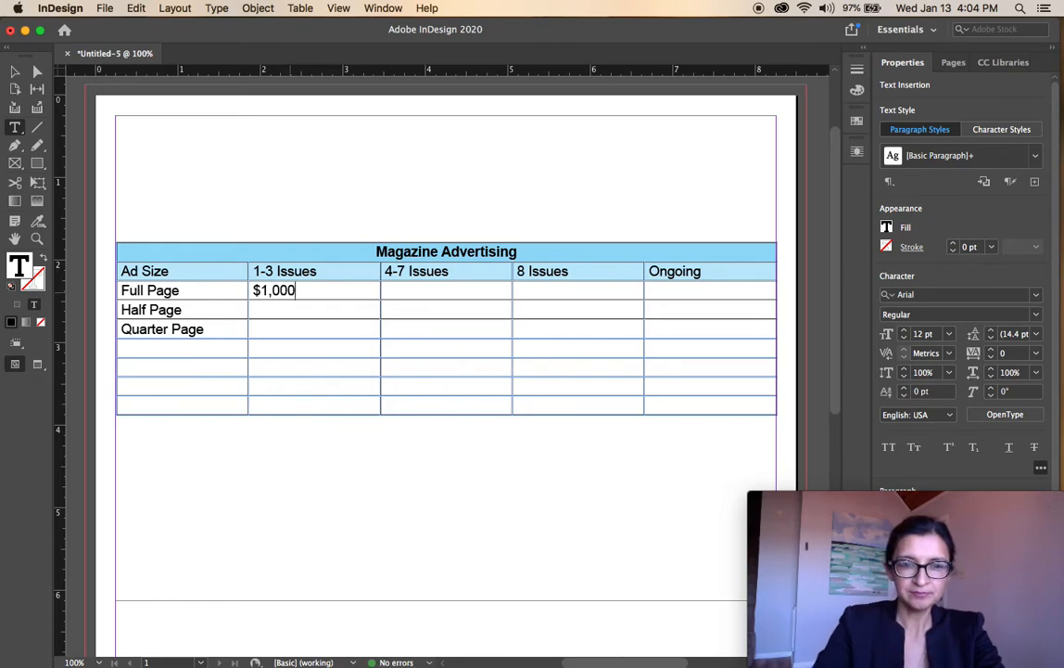
# - Compare the sample's multi-issue rates in Preview and enter "$1,500" as the Full Page rate for 4-7 Issues in the InDesign table
pyautogui.press('super+Tab')
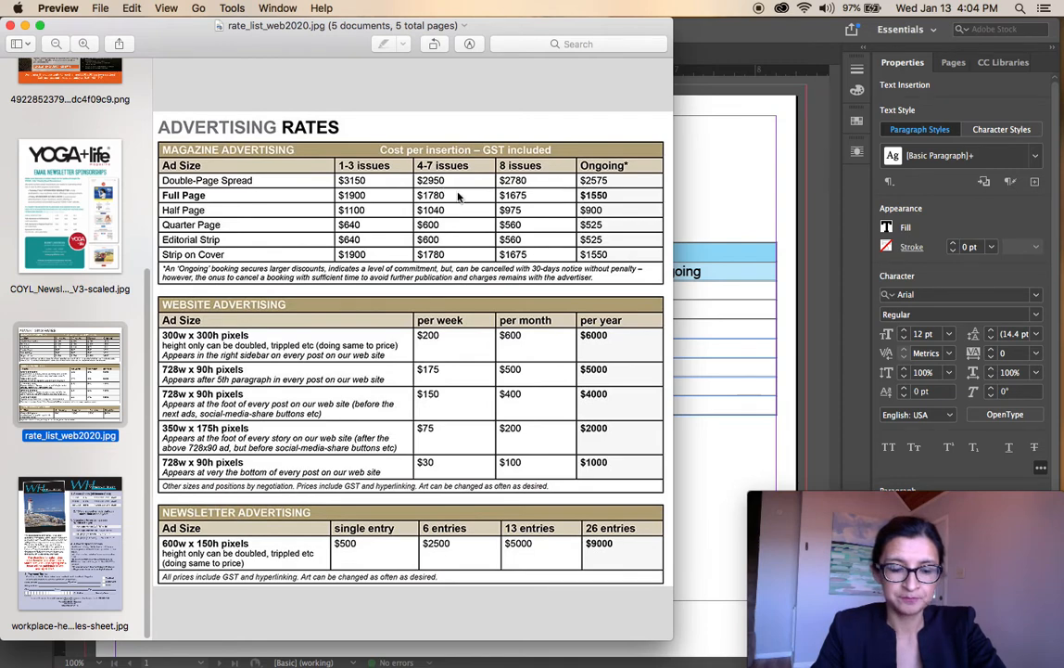
pyautogui.press('super+Tab')
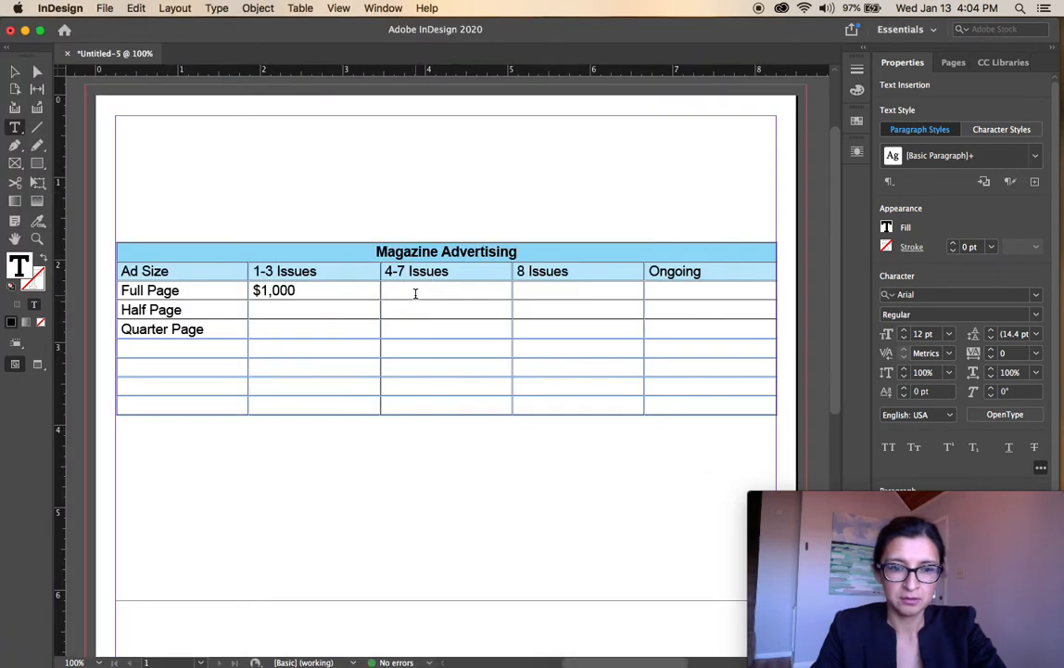
pyautogui.write('1')
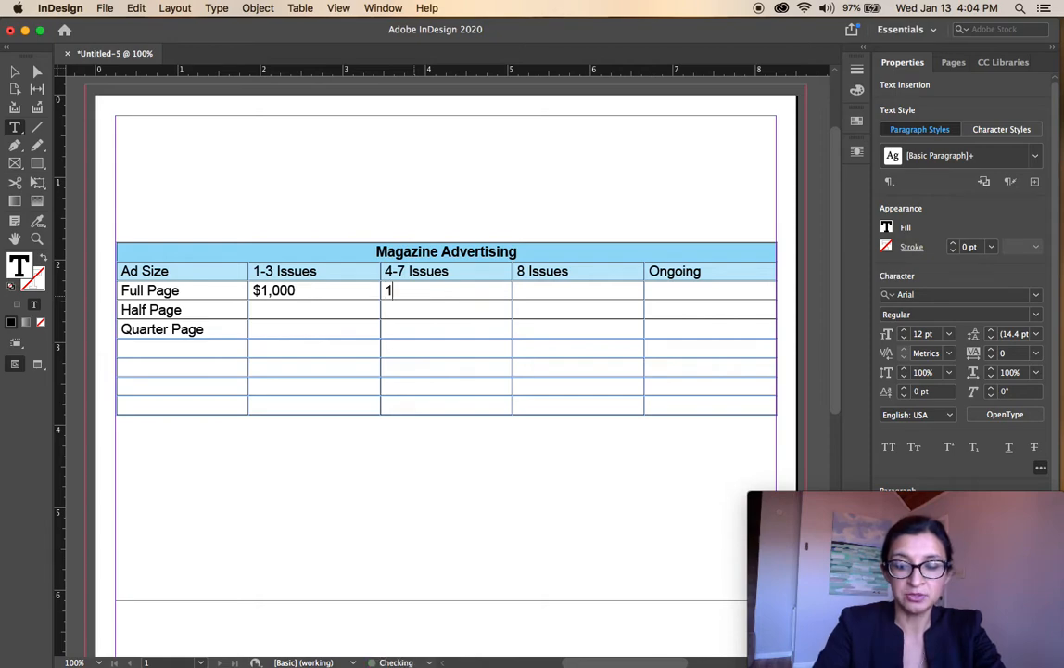
pyautogui.press('BackSpace')
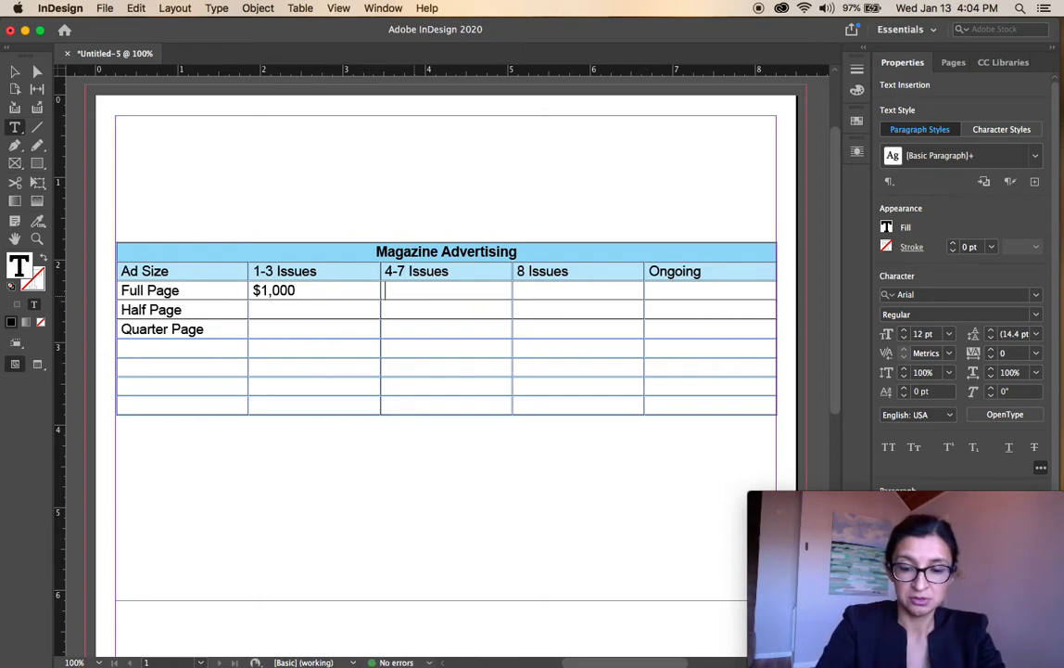
pyautogui.write('$1')
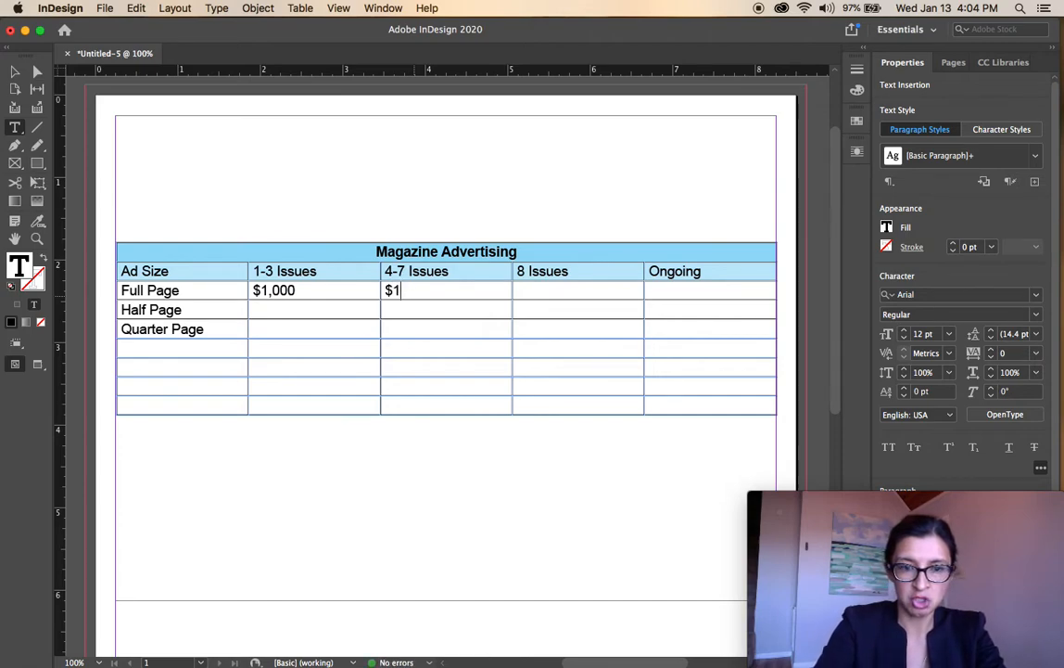
pyautogui.write(',')
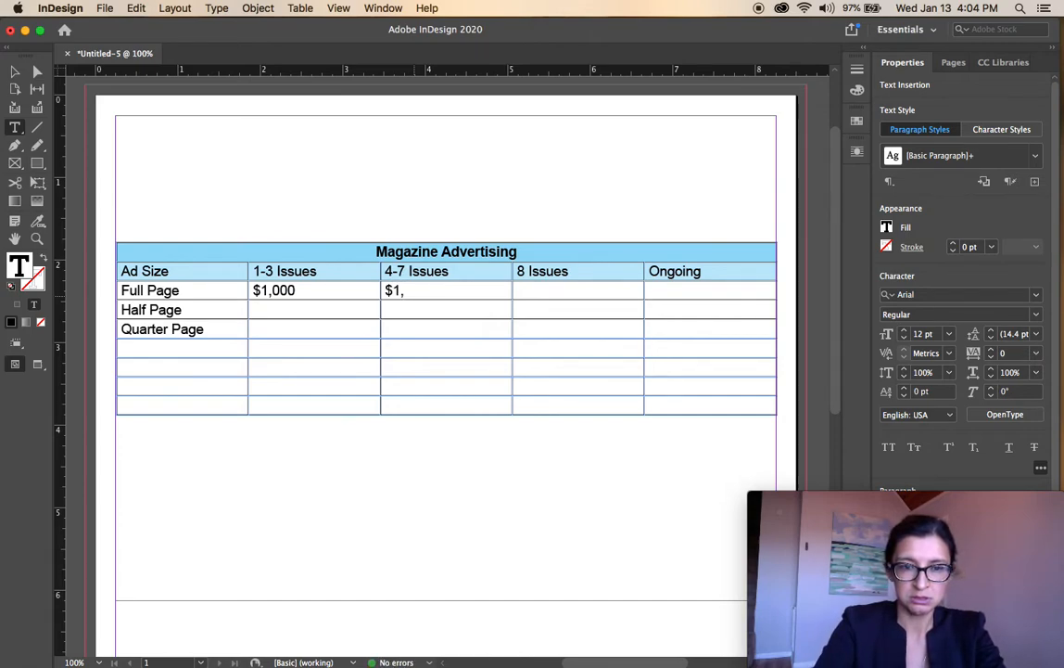
pyautogui.write('500')
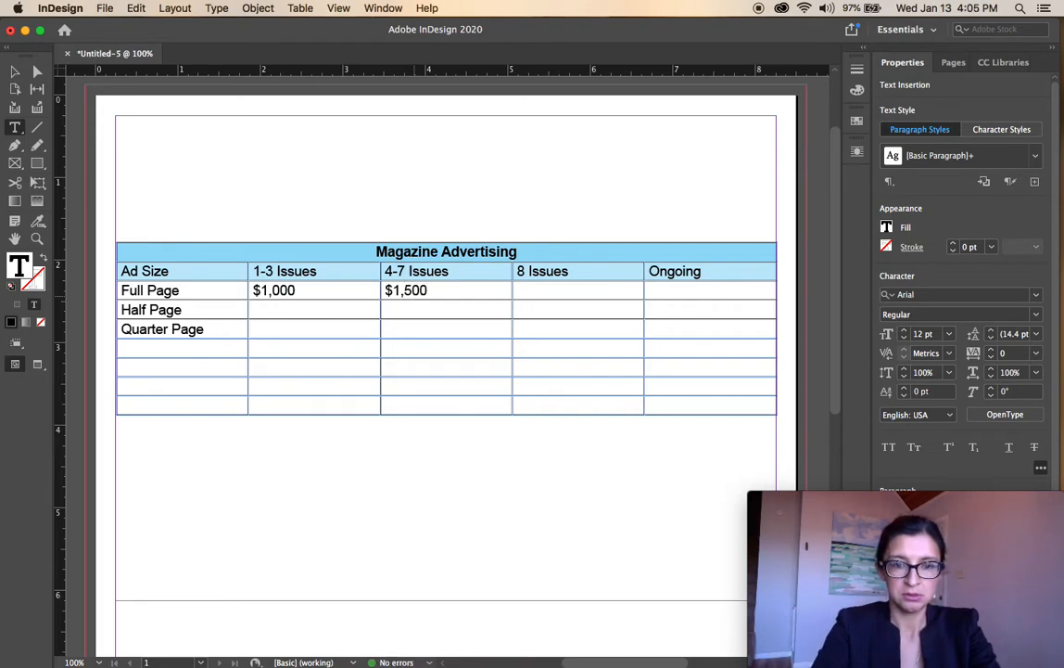
# - Enter "$2,000" as the Full Page rate for 8 Issues, consult the sample in Preview, and enter "$3,000" for Ongoing in InDesign
pyautogui.click(520, 290)
pyautogui.write('$')
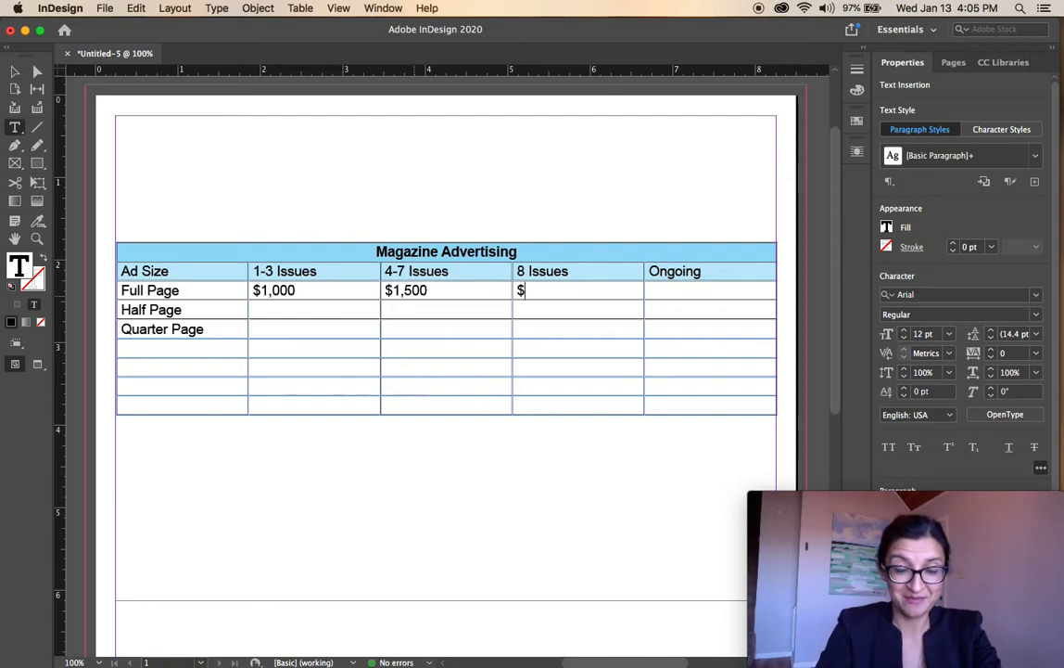
pyautogui.write('2,000')
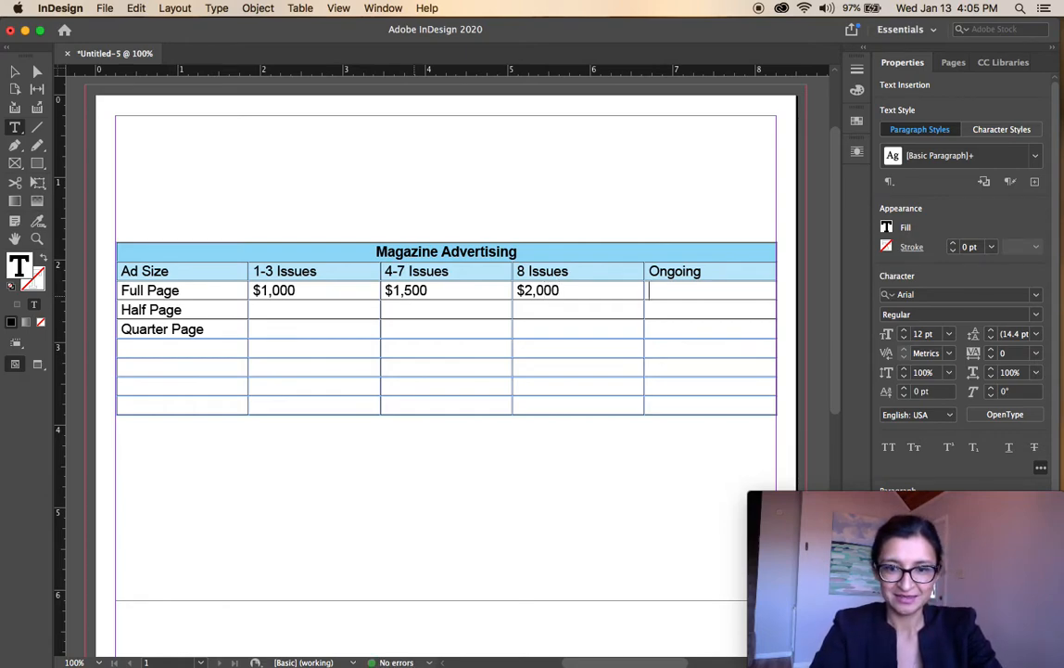
pyautogui.press('Escape')
pyautogui.press('super+Tab')
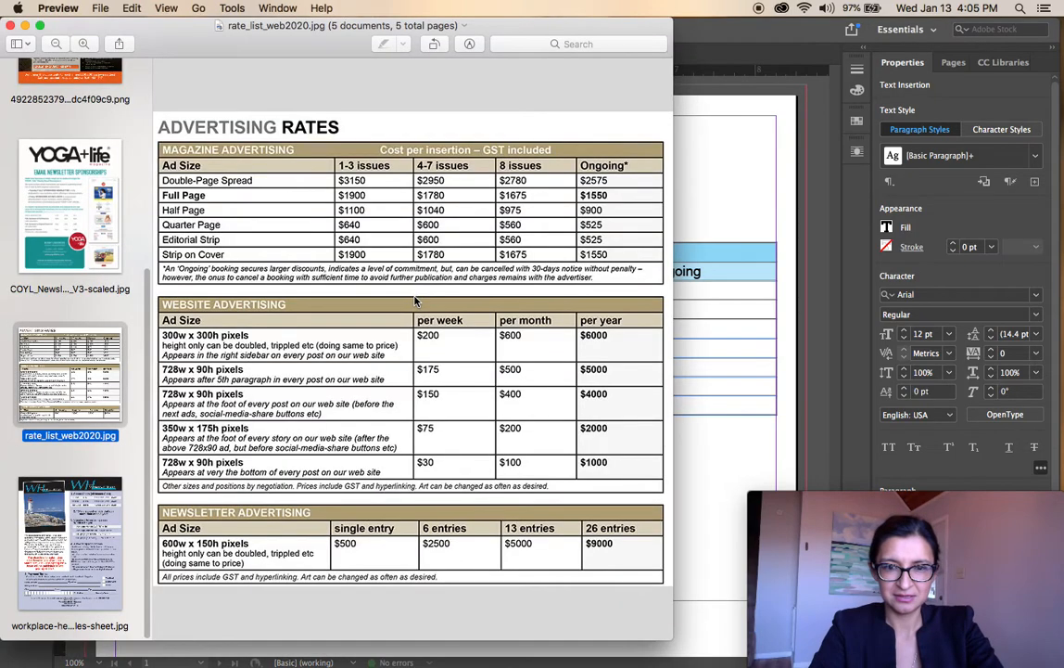
pyautogui.press('super+Tab')
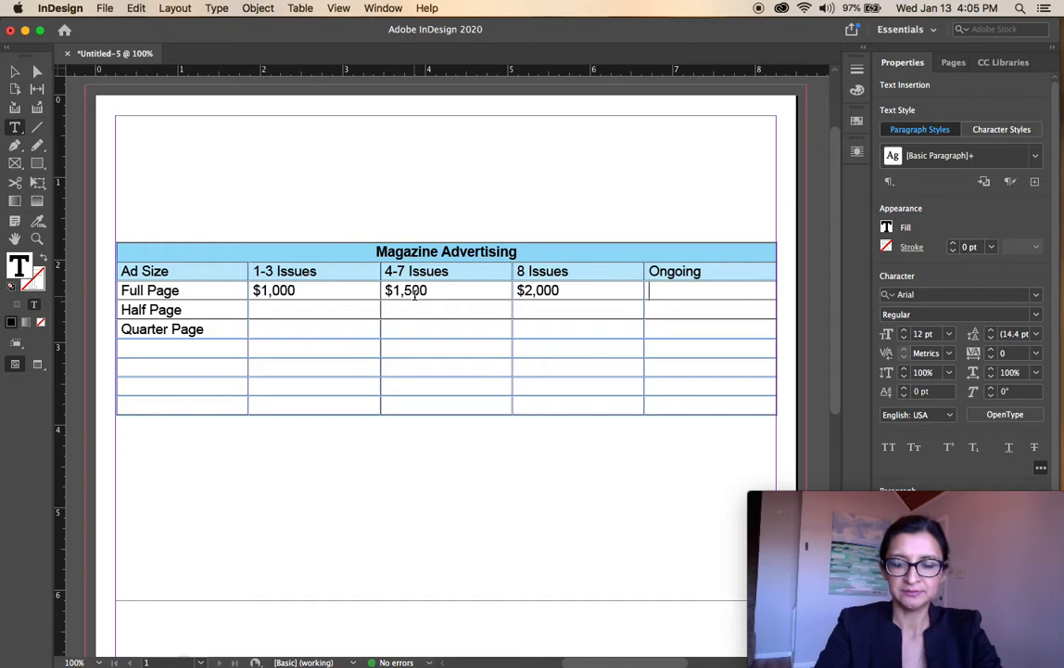
pyautogui.write('$3')
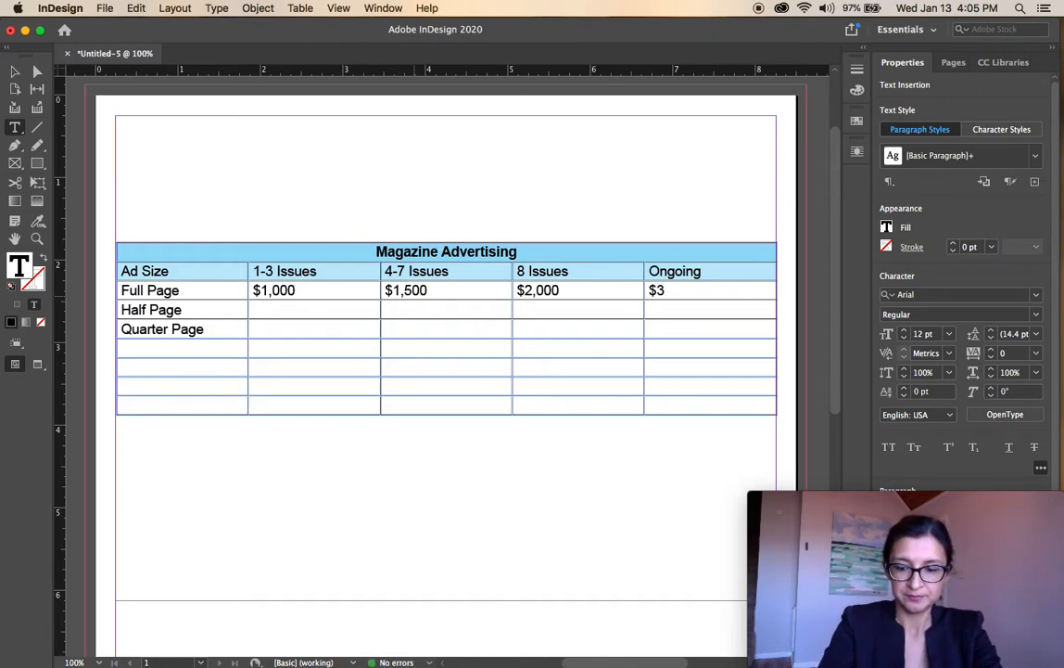
pyautogui.write(',000')
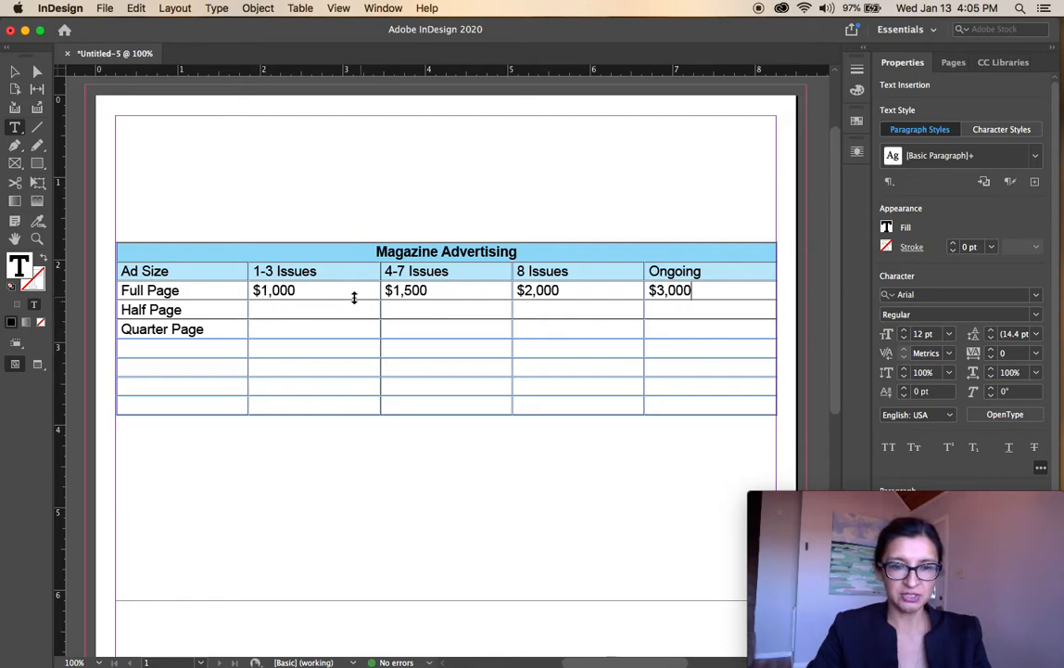
# - Make the Full Page row slightly taller, then try widening the Ad Size column and undo the widening
pyautogui.moveTo(351, 299); pyautogui.dragTo(352, 304)
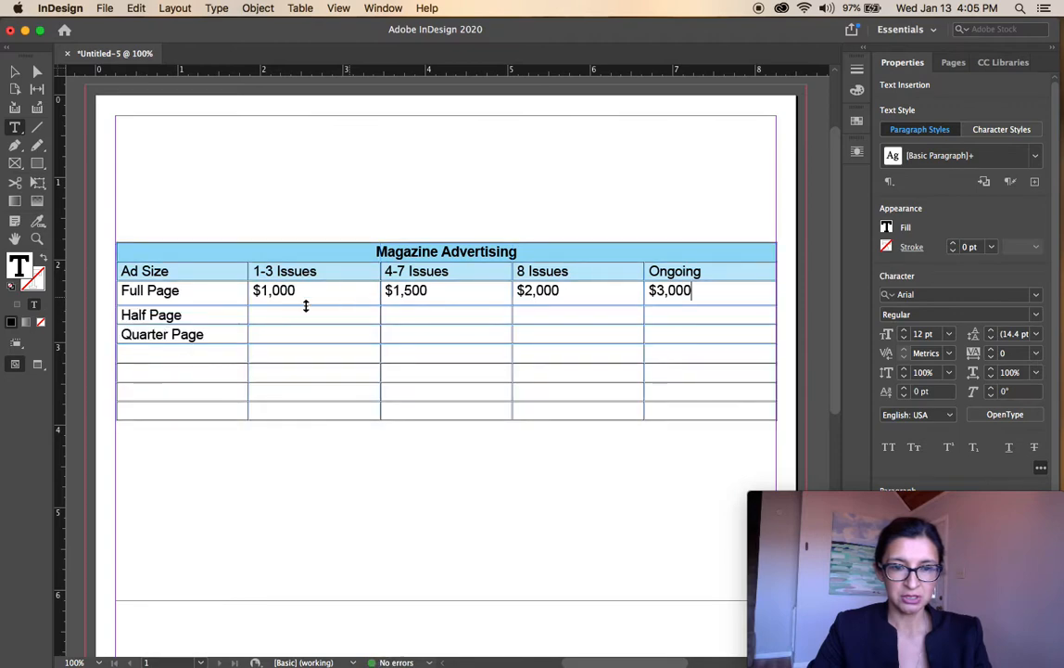
pyautogui.moveTo(248, 334); pyautogui.dragTo(255, 335)
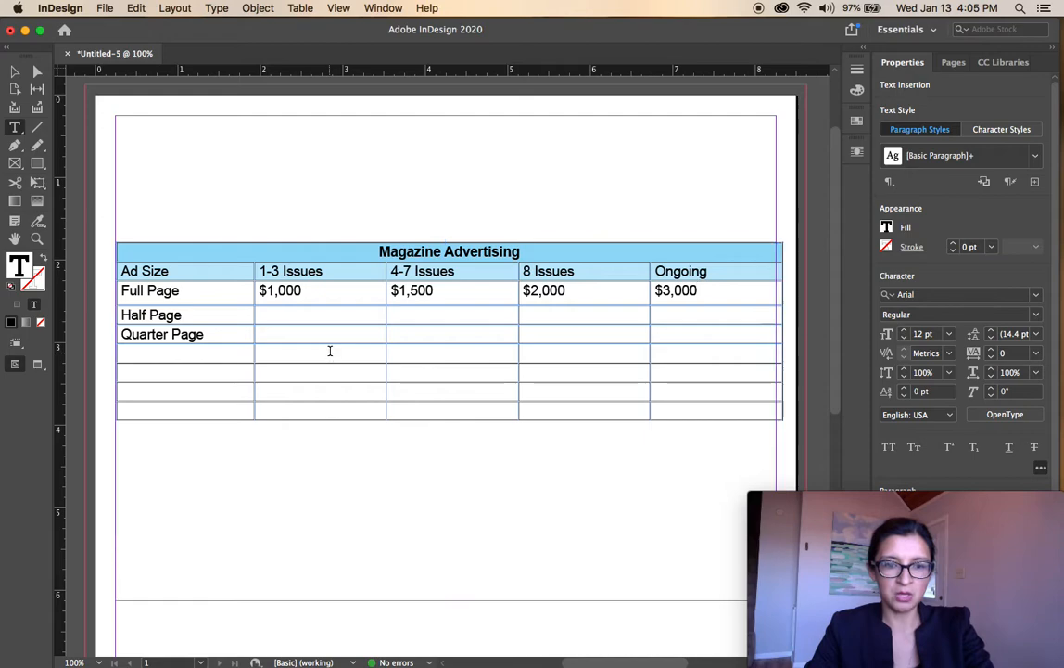
pyautogui.press('super+z')
# - Check the sample rate sheet in Preview, return to InDesign, highlight the table's empty bottom row and clear the selection
pyautogui.press('super+Tab')
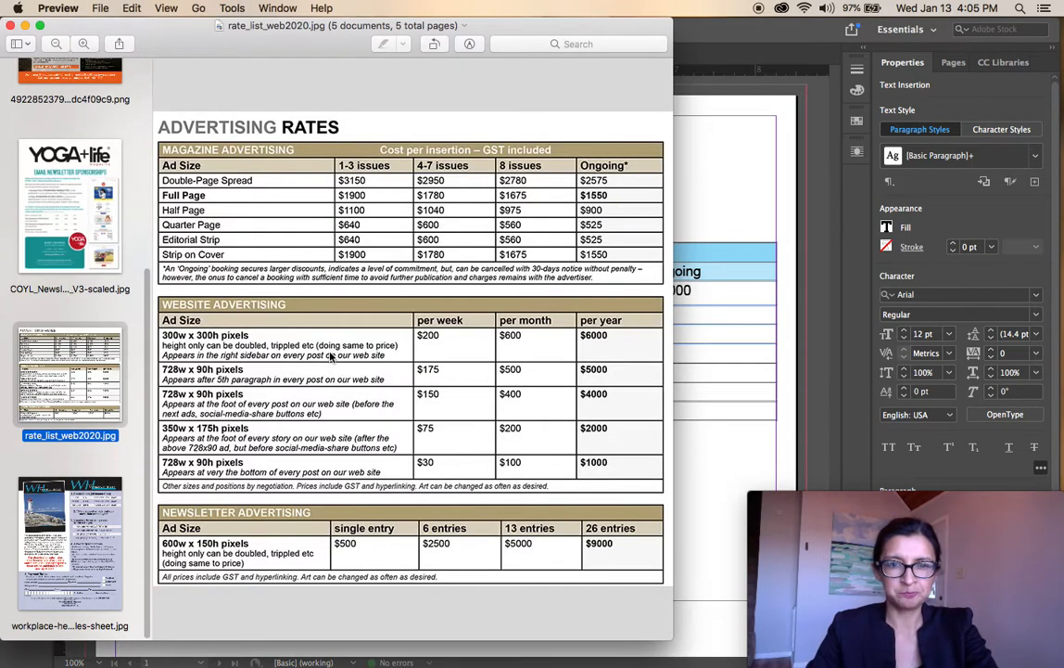
pyautogui.press('super+Tab')
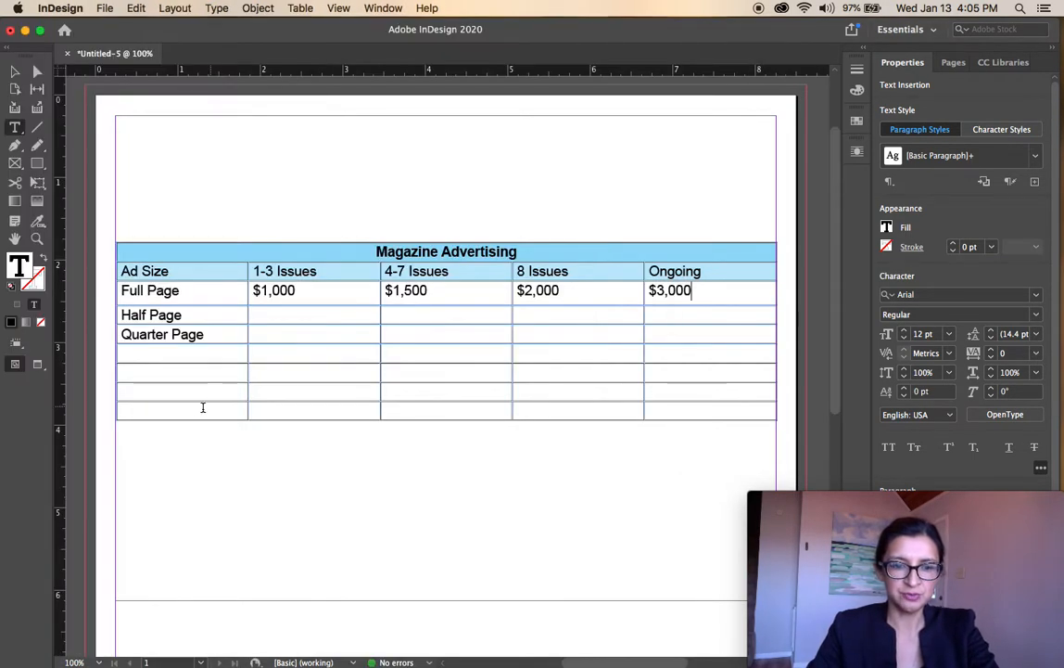
pyautogui.click(239, 412)
pyautogui.moveTo(240, 411); pyautogui.dragTo(658, 413)
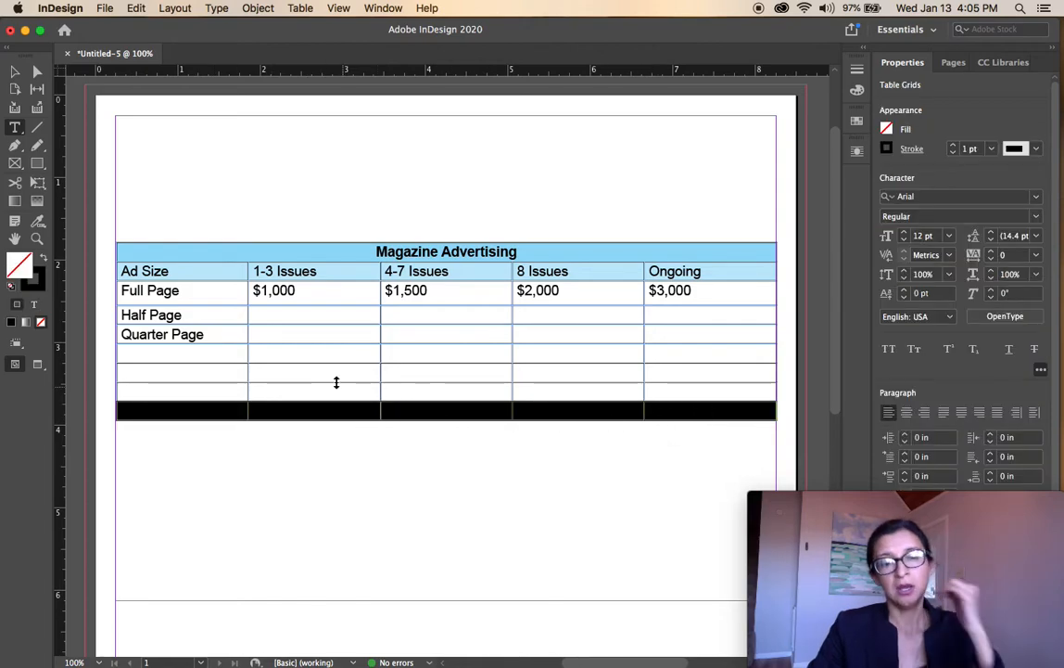
pyautogui.click(15, 71)
pyautogui.click(260, 170)
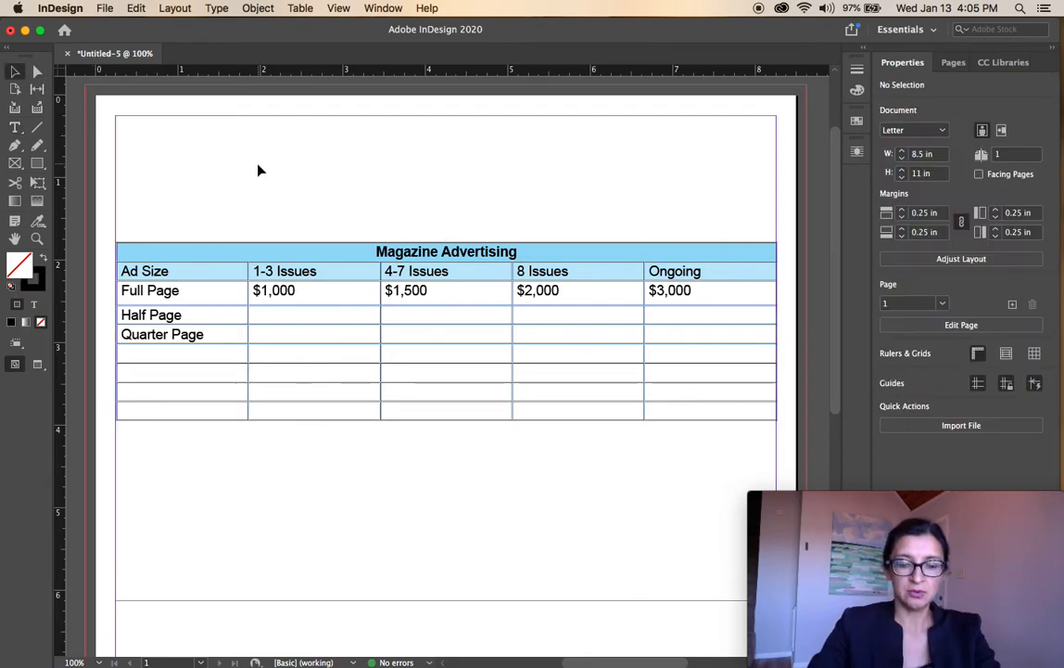
# - Add a "travel" title in a text frame above the table and scale it with its text to about 2.98 by 1.03 in
pyautogui.press('super+minus')
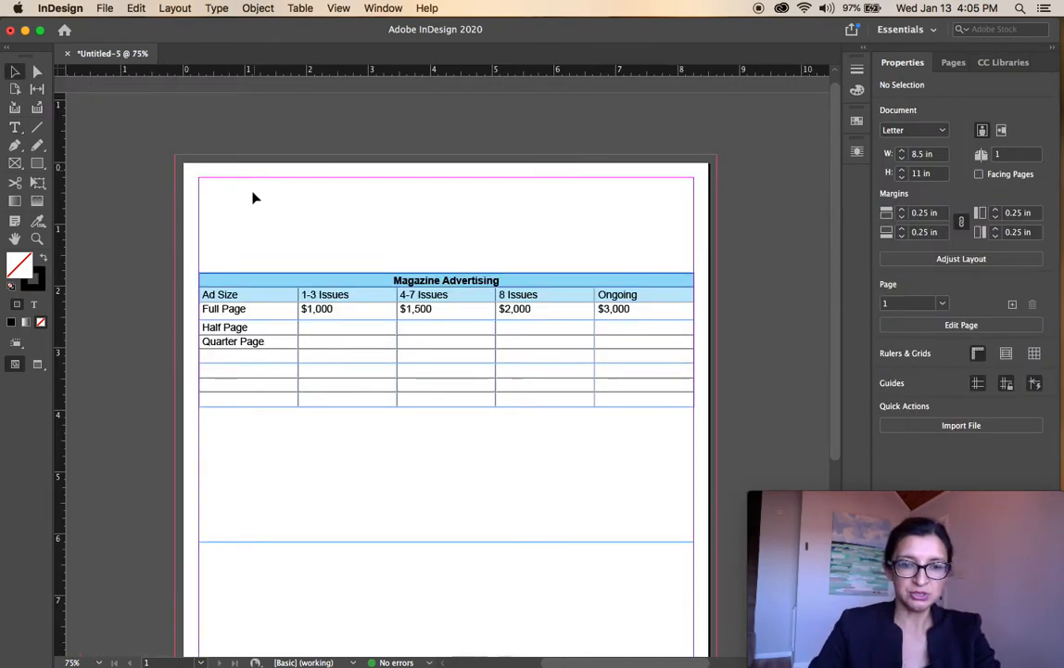
pyautogui.click(14, 127)
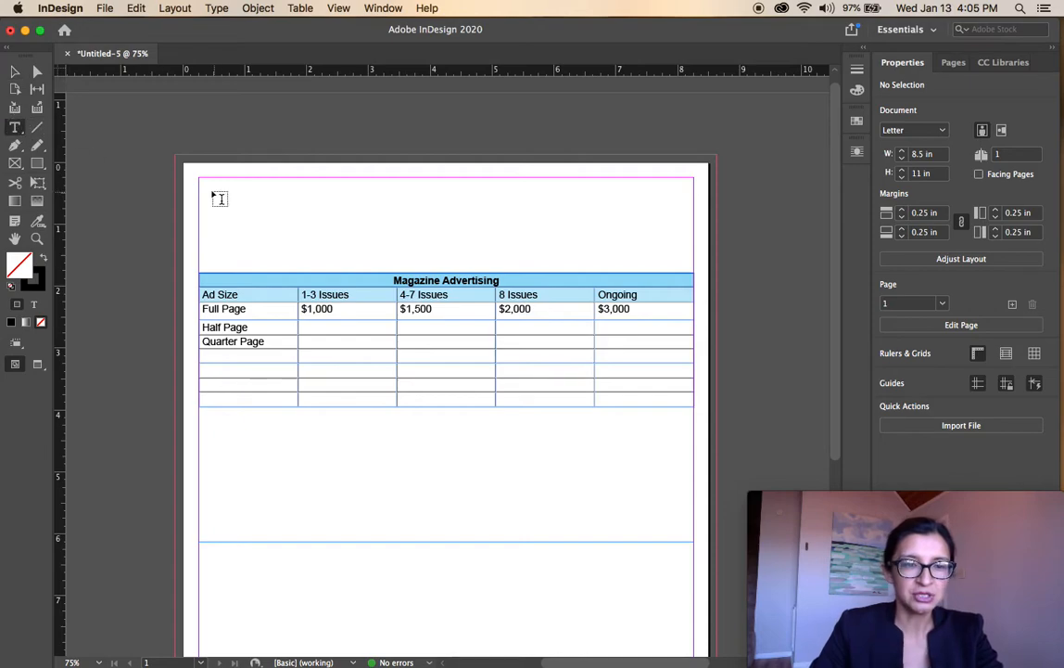
pyautogui.moveTo(203, 183); pyautogui.dragTo(324, 212)
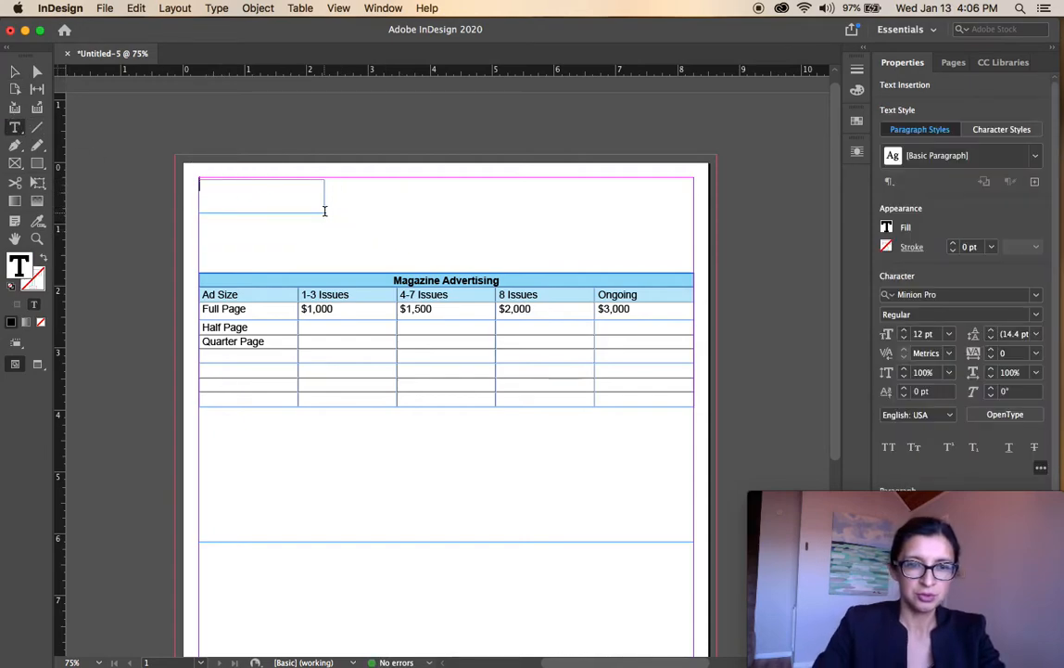
pyautogui.write('travel')
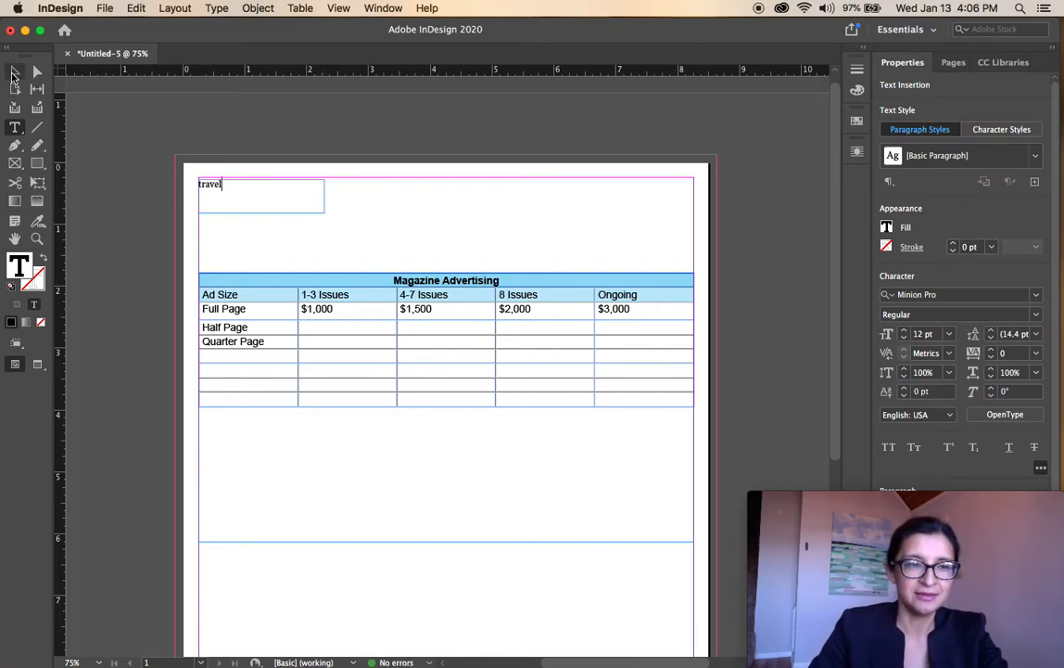
pyautogui.press('Escape')
pyautogui.click(316, 211)
pyautogui.moveTo(316, 212); pyautogui.dragTo(382, 243)
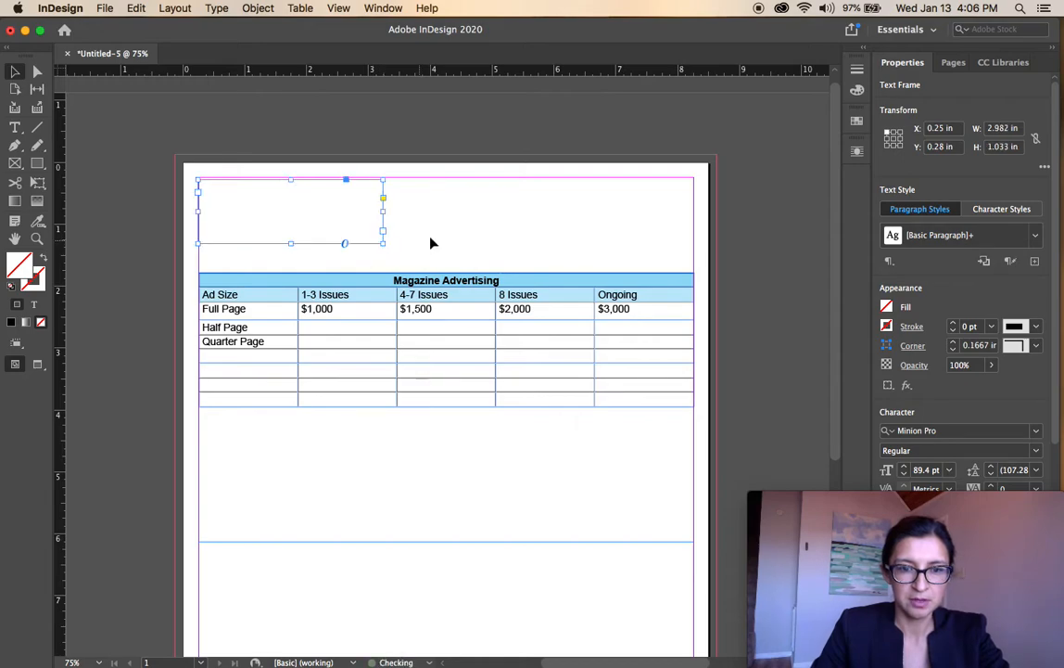
pyautogui.click(430, 240)
# - Move the table's text frame down to leave space under the title, and shorten it to end just below the last row
pyautogui.click(424, 276)
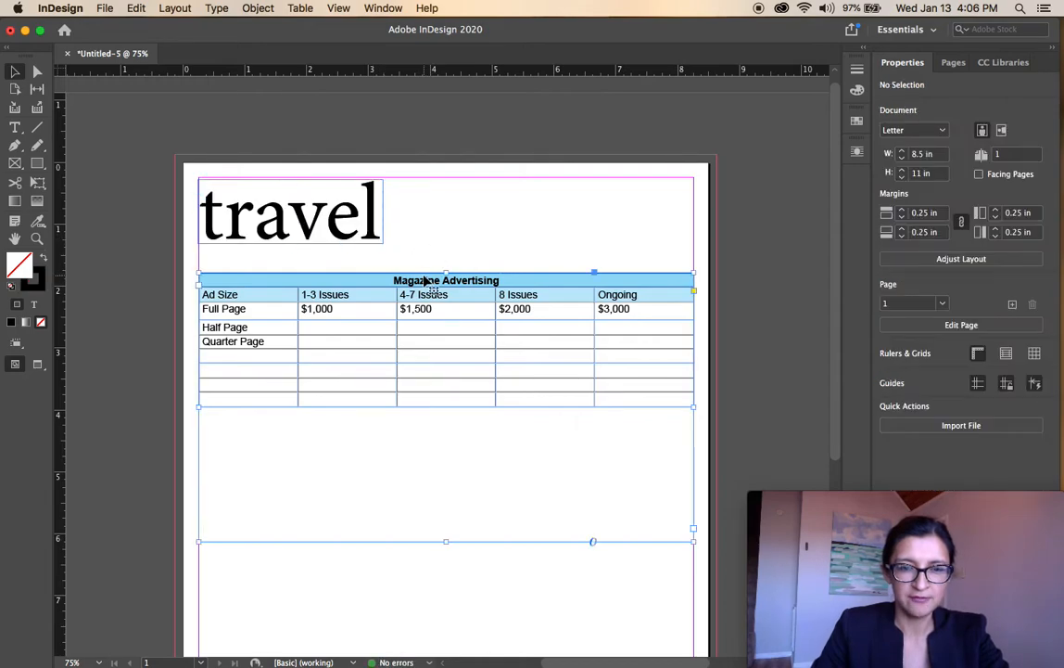
pyautogui.moveTo(424, 275); pyautogui.dragTo(421, 293)
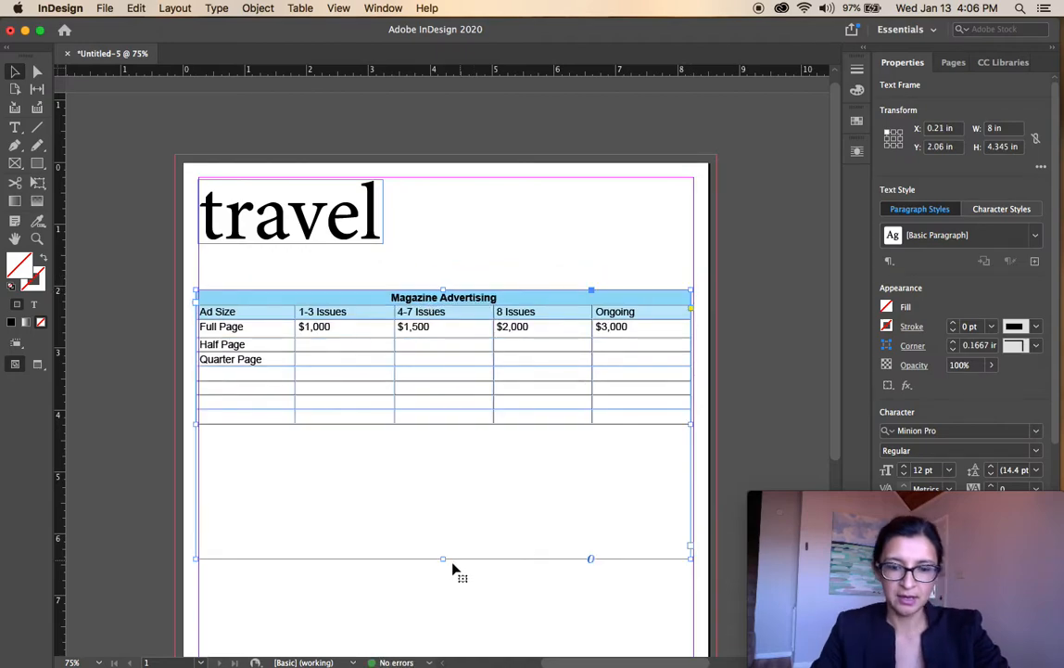
pyautogui.moveTo(442, 558); pyautogui.dragTo(439, 429)
pyautogui.click(480, 302)
pyautogui.moveTo(479, 301); pyautogui.dragTo(480, 330)
# - Draw a text frame about 2.98 by 0.62 in beneath the "travel" title and enter the two-line mailing address
pyautogui.click(15, 127)
pyautogui.click(234, 263)
pyautogui.moveTo(234, 263); pyautogui.dragTo(384, 288)
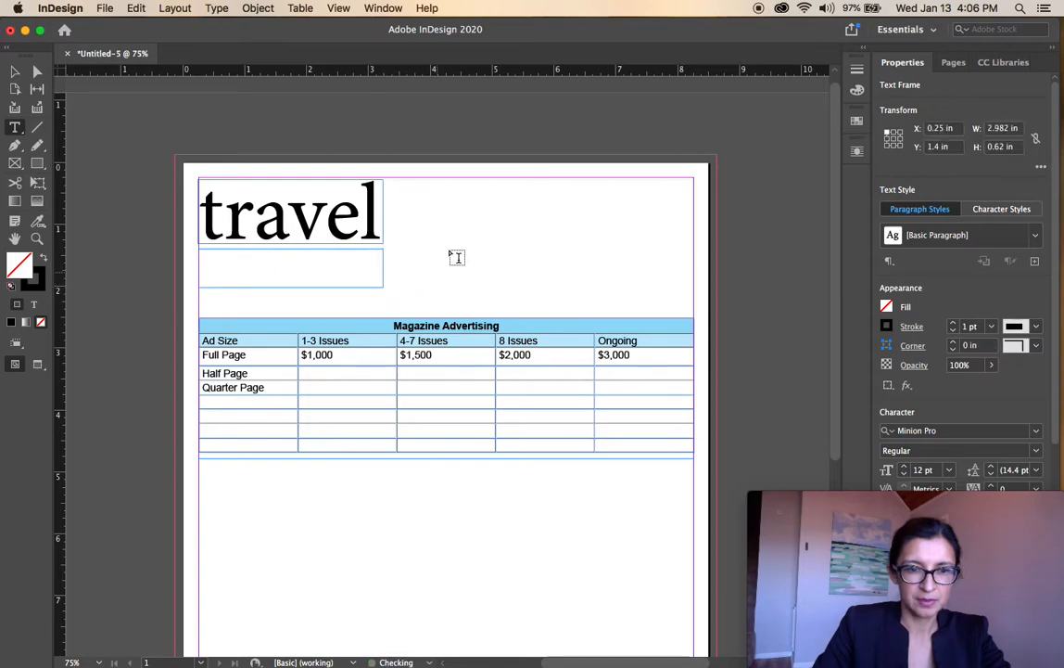
pyautogui.write('1234 Mockingbird Lane')
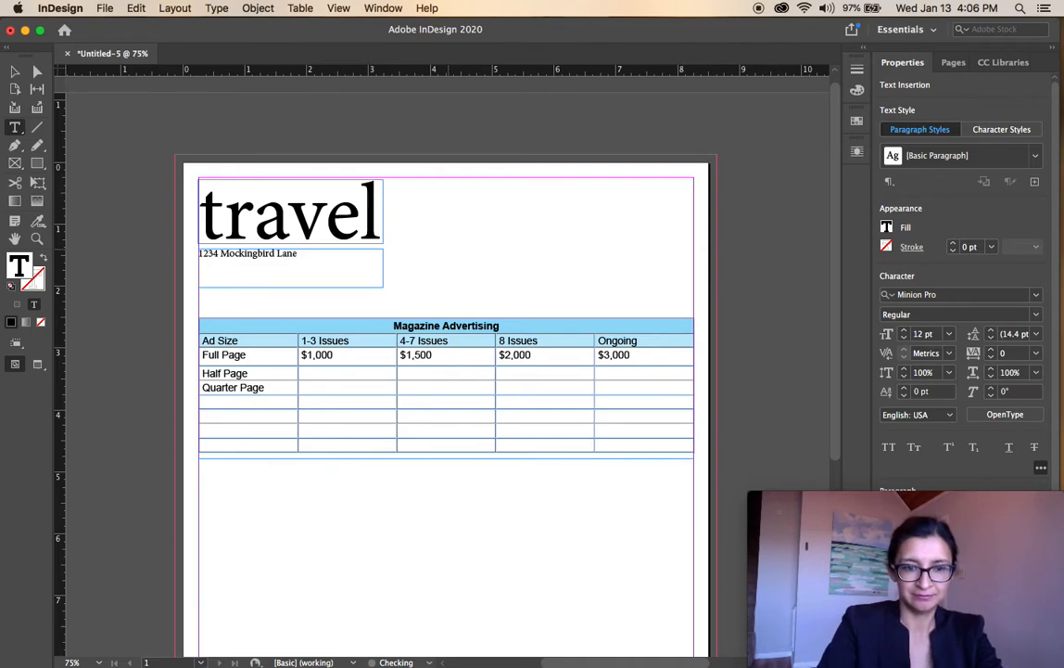
pyautogui.press('Return')
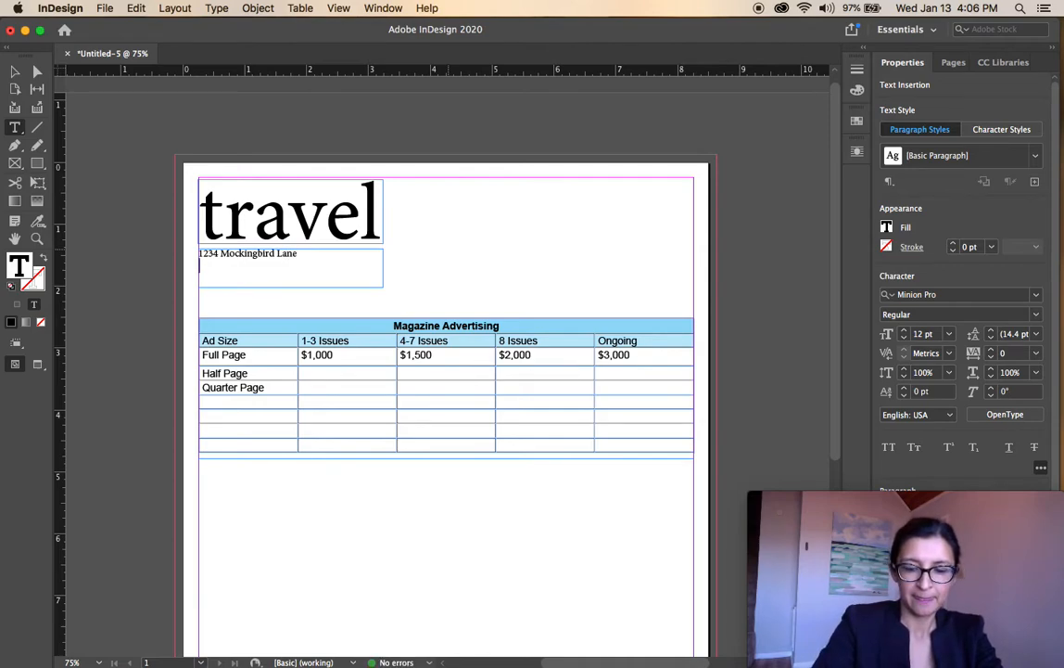
pyautogui.write('Somewhere')
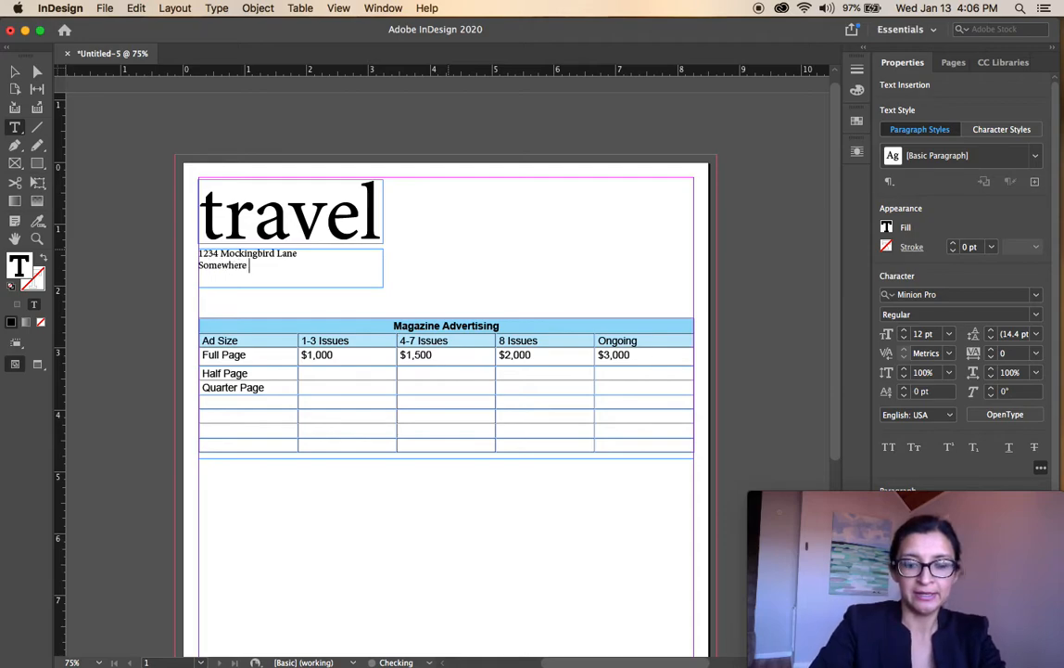
pyautogui.write(' TX, 77')
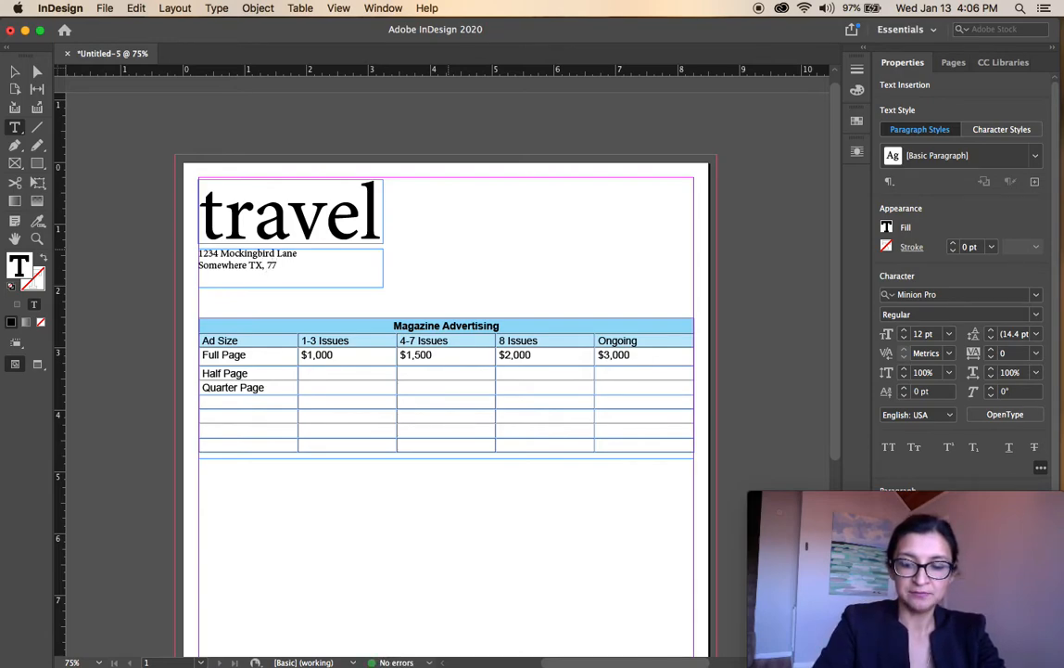
pyautogui.write('000')
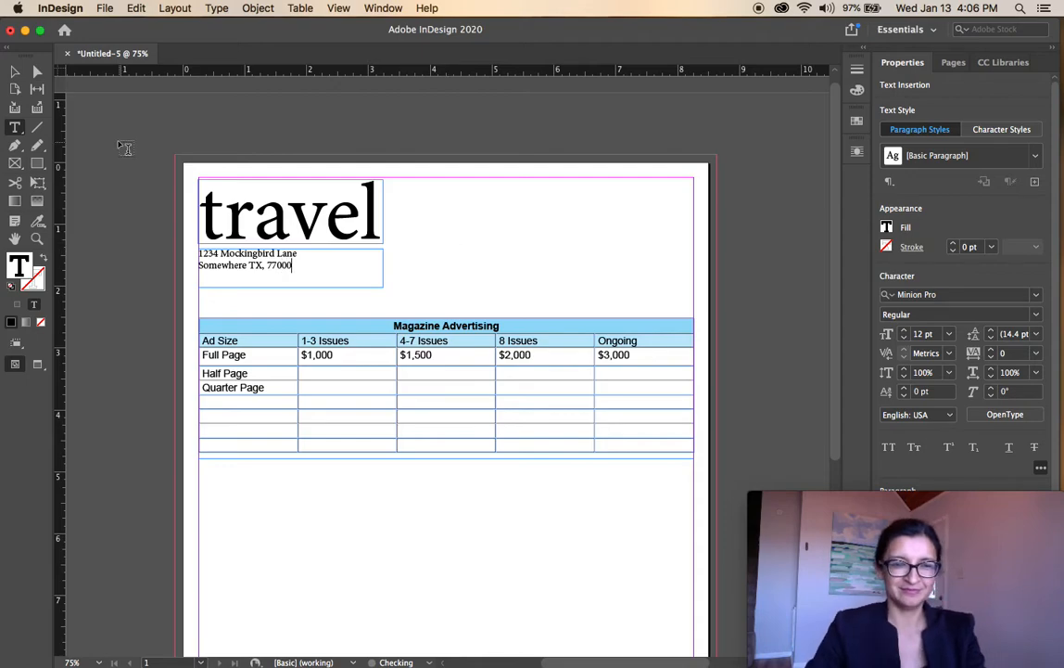
pyautogui.click(14, 71)
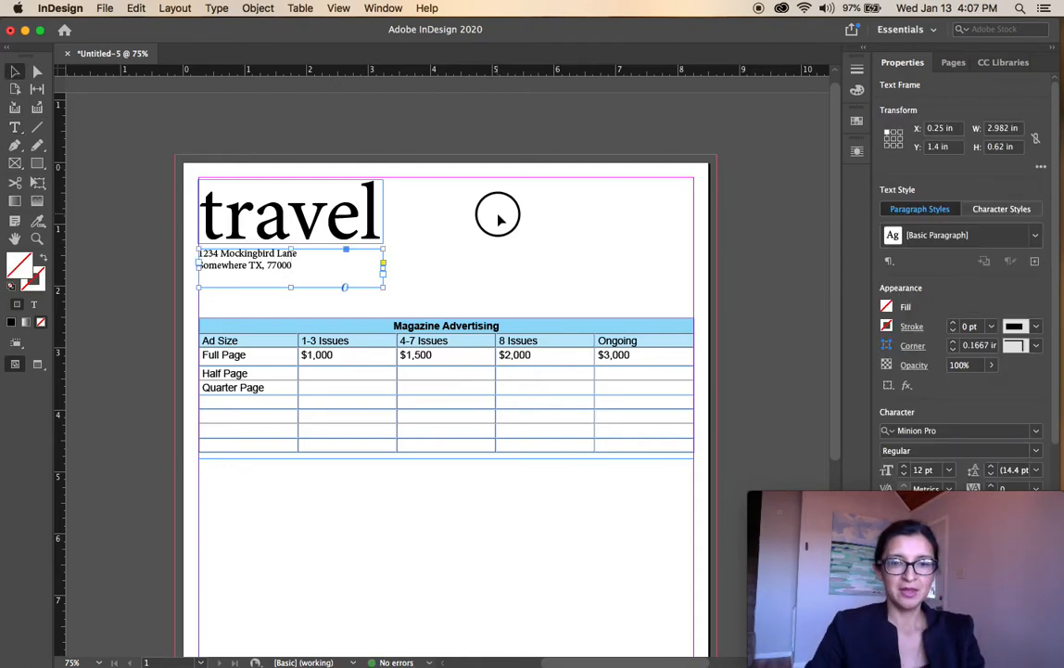
pyautogui.click(513, 304)
# - View the rate sheet in full-screen presentation mode and return to the editing view
pyautogui.scroll(-2, 513, 304)
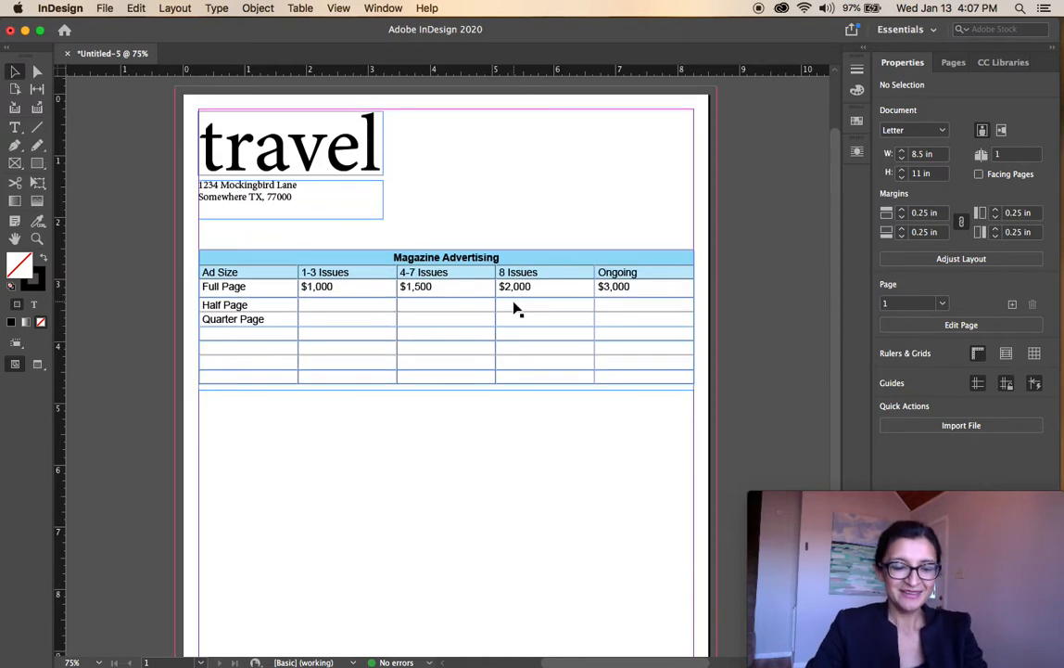
pyautogui.hotkey('shift', 'w')
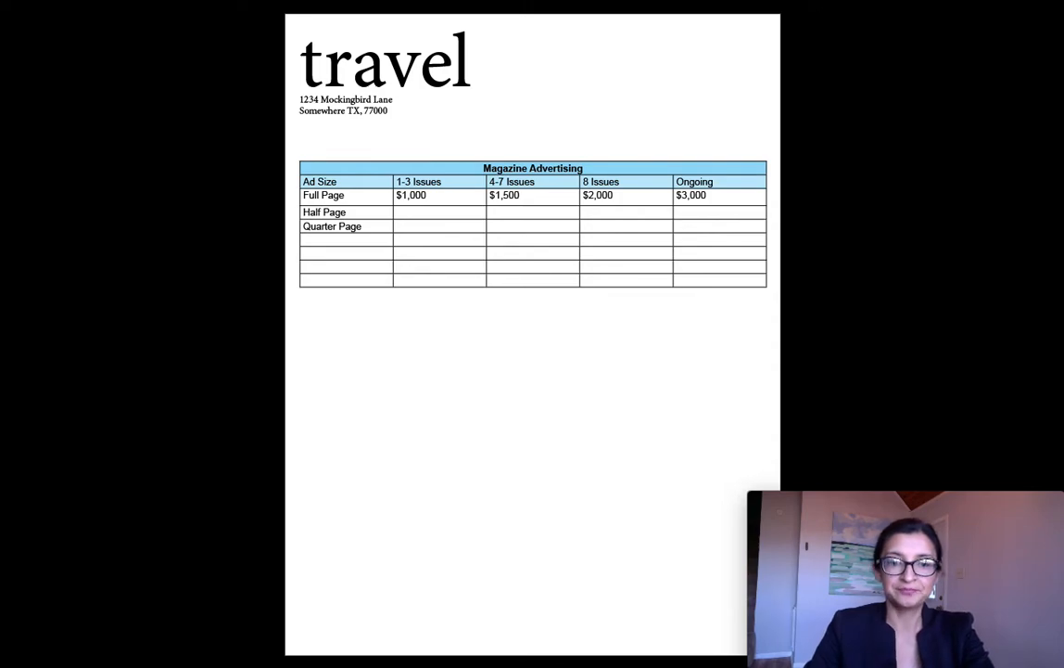
pyautogui.press('Escape')
pyautogui.scroll(3, 560, 304)
pyautogui.scroll(-3, 561, 304)
pyautogui.scroll(-1, 554, 297)
pyautogui.scroll(3, 475, 251)
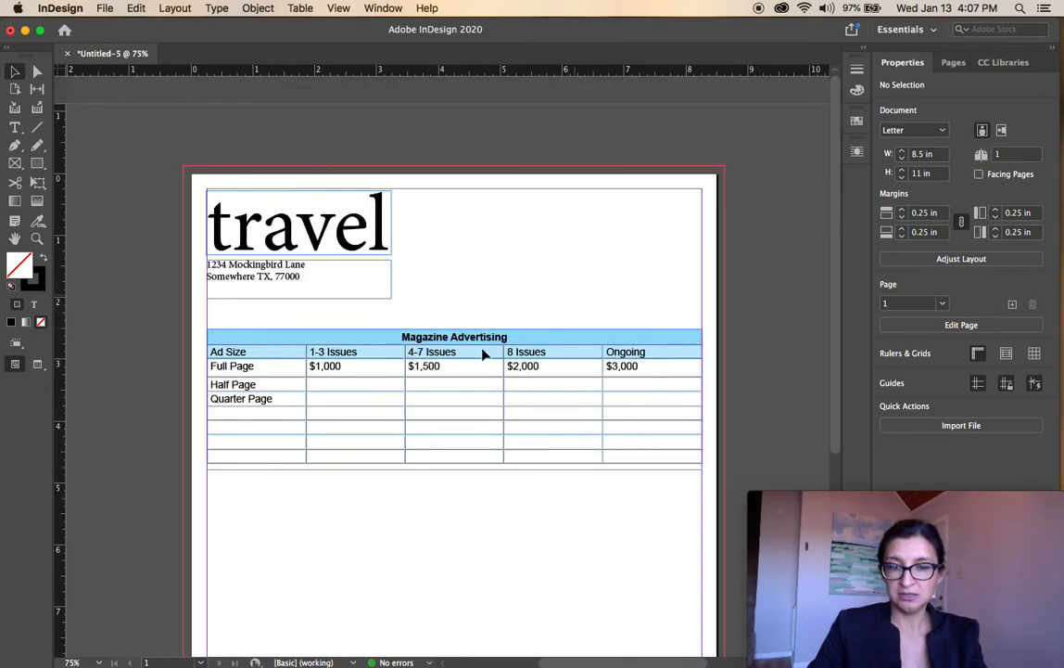
pyautogui.scroll(-2, 518, 392)
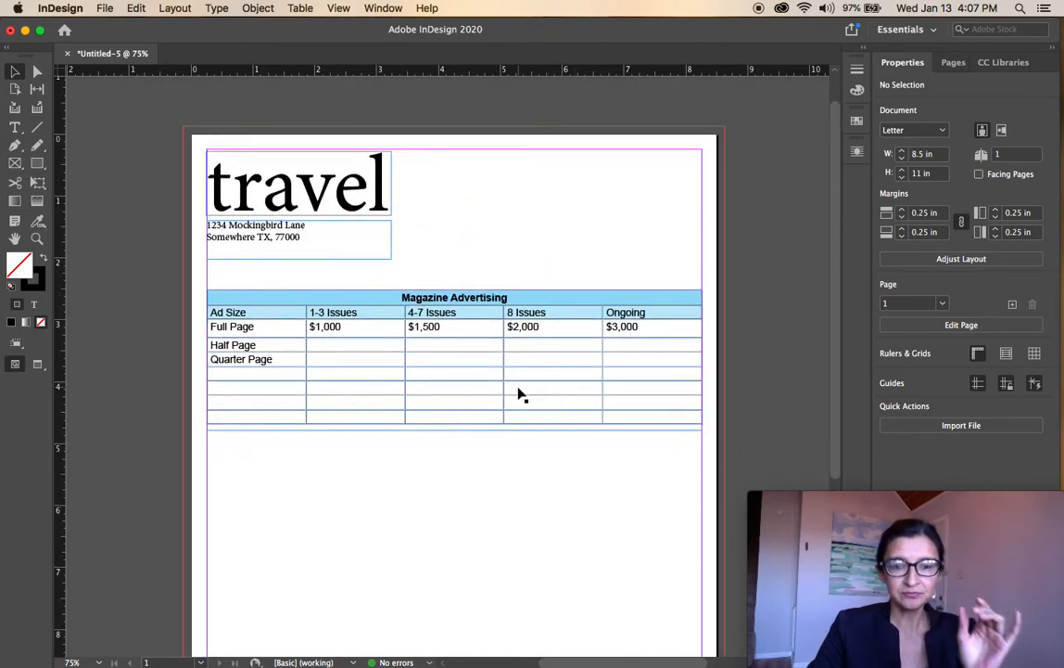
pyautogui.scroll(-1, 519, 392)
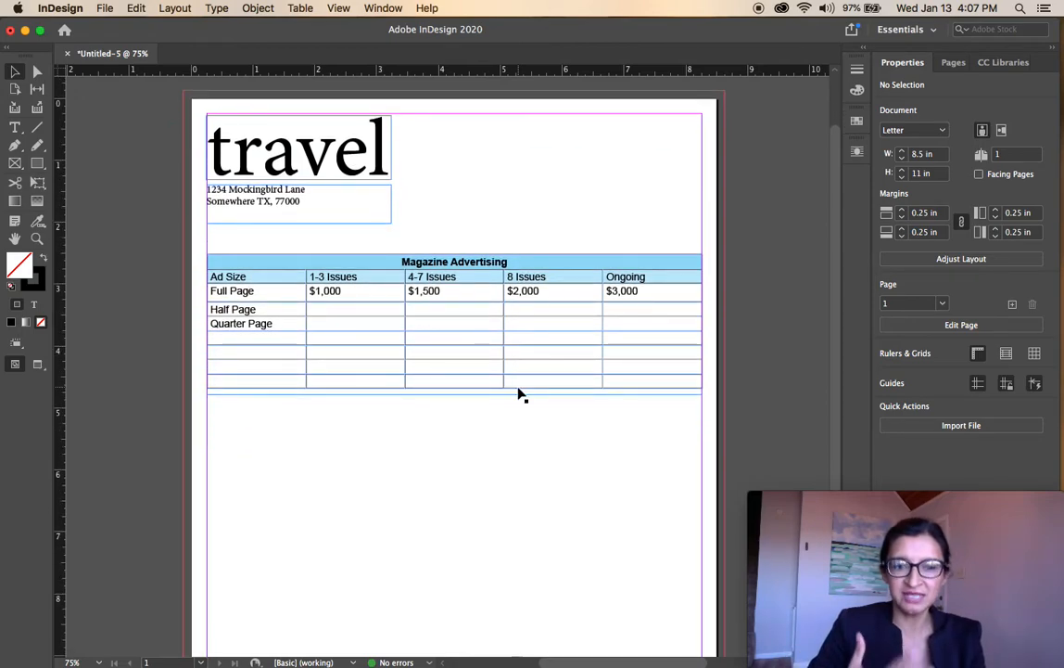
pyautogui.scroll(-2, 518, 392)
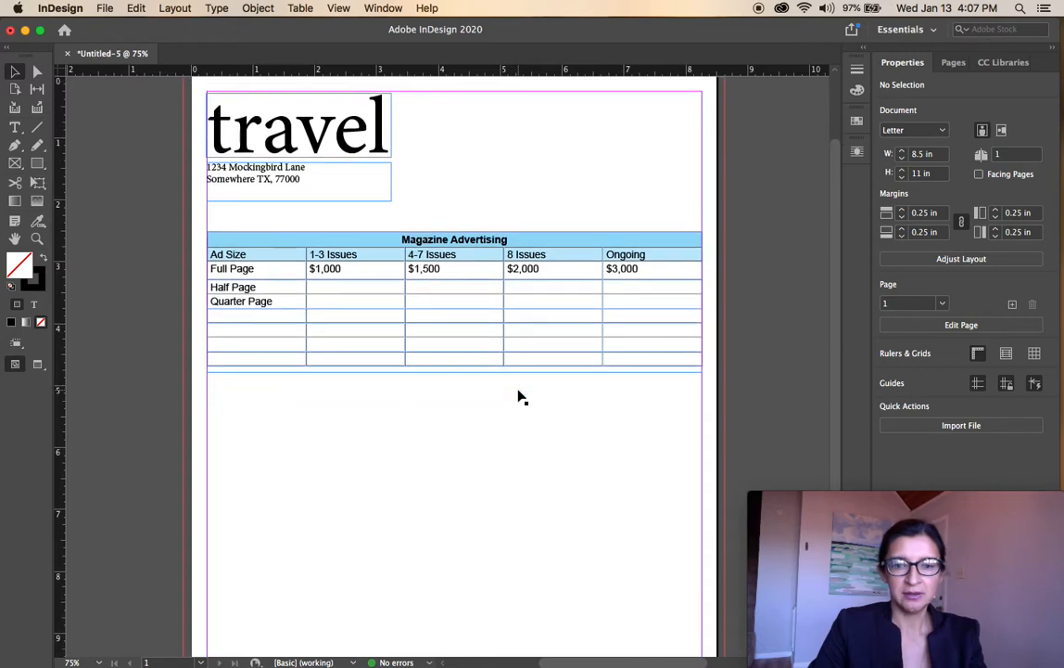
# - Draw a text frame about 2 in tall below the table, spanning the page from margin to margin
pyautogui.scroll(-1, 519, 392)
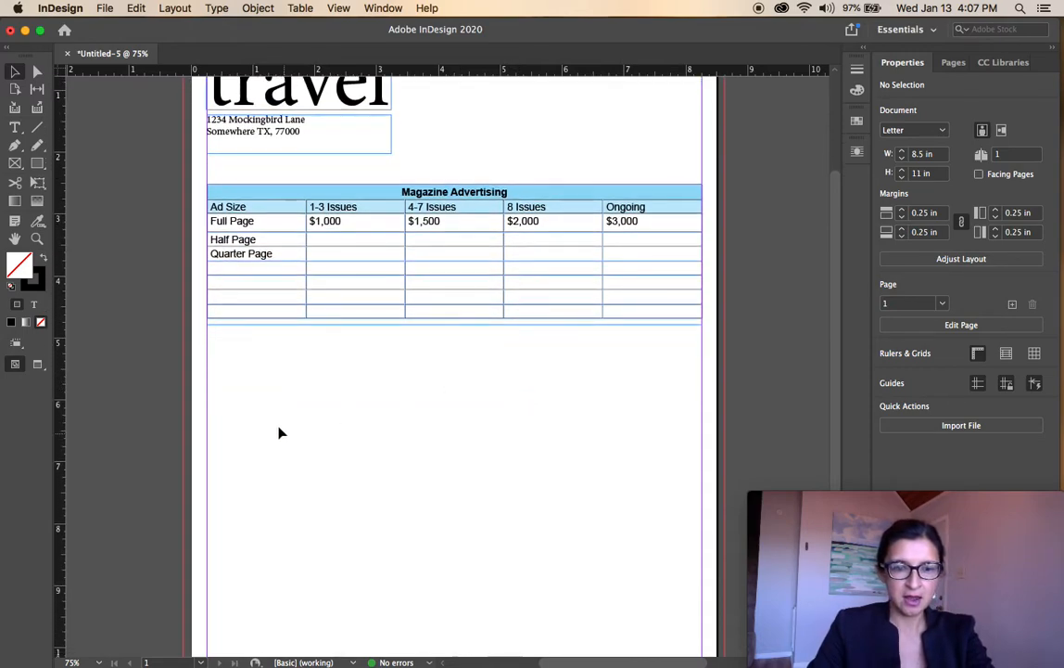
pyautogui.click(15, 127)
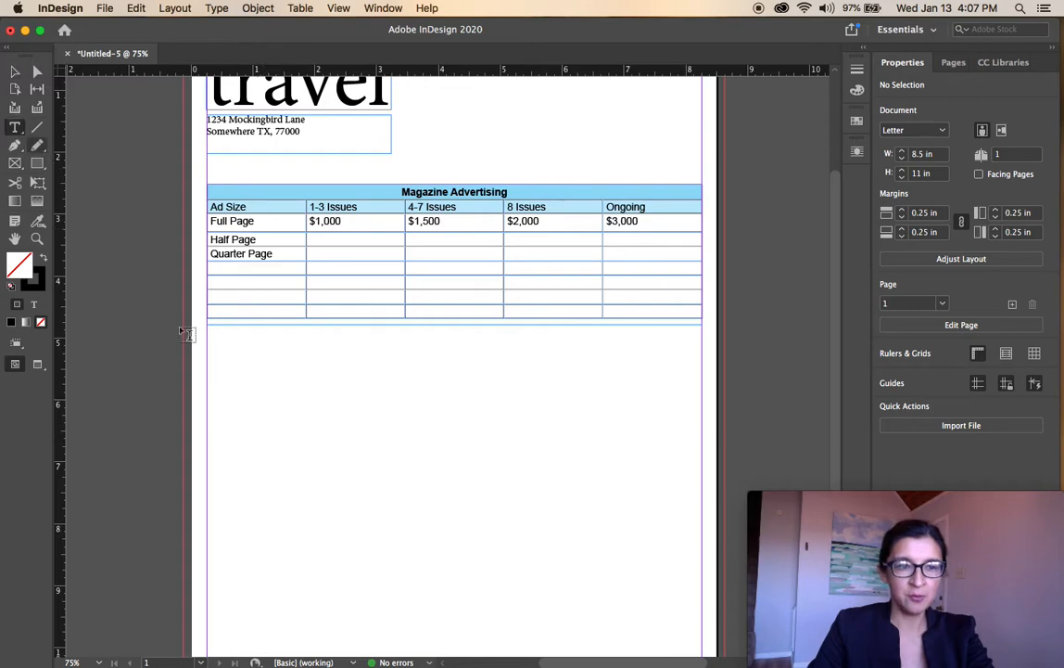
pyautogui.scroll(-1, 318, 436)
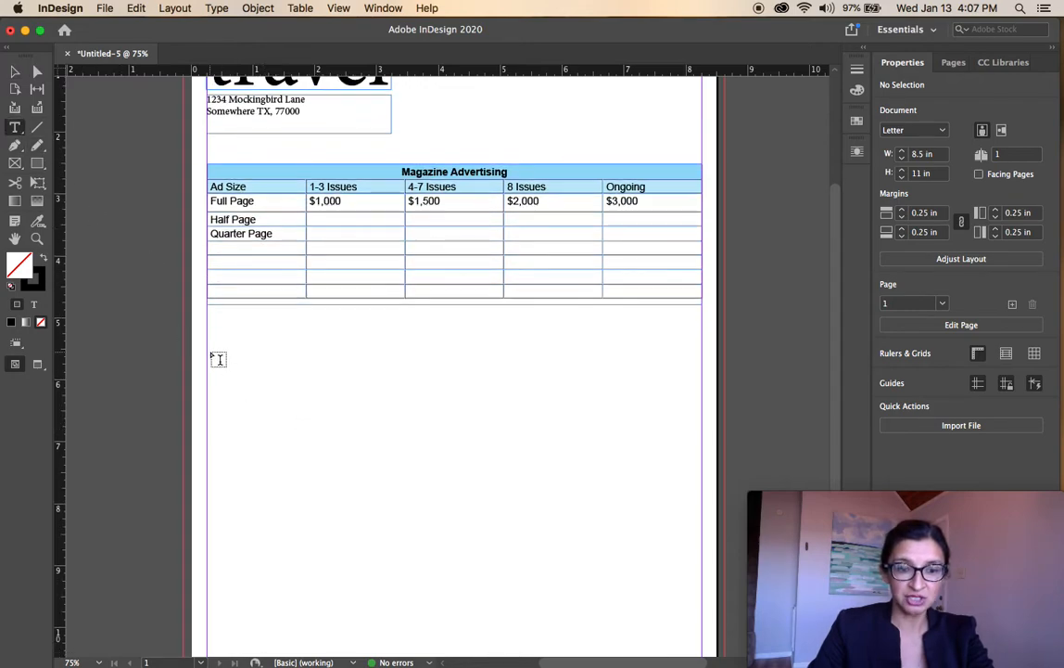
pyautogui.moveTo(209, 354); pyautogui.dragTo(708, 489)
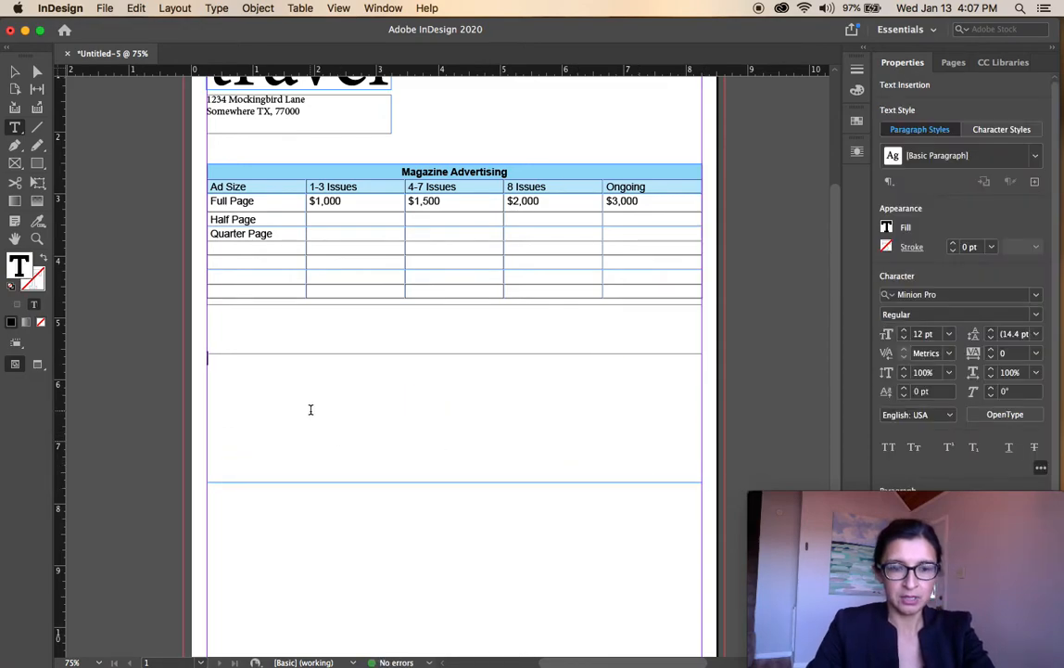
# - Check the workplace-health magazine sales sheet in Preview and enter the heading "Payment Terms" in the new InDesign text frame
pyautogui.press('super+Tab')
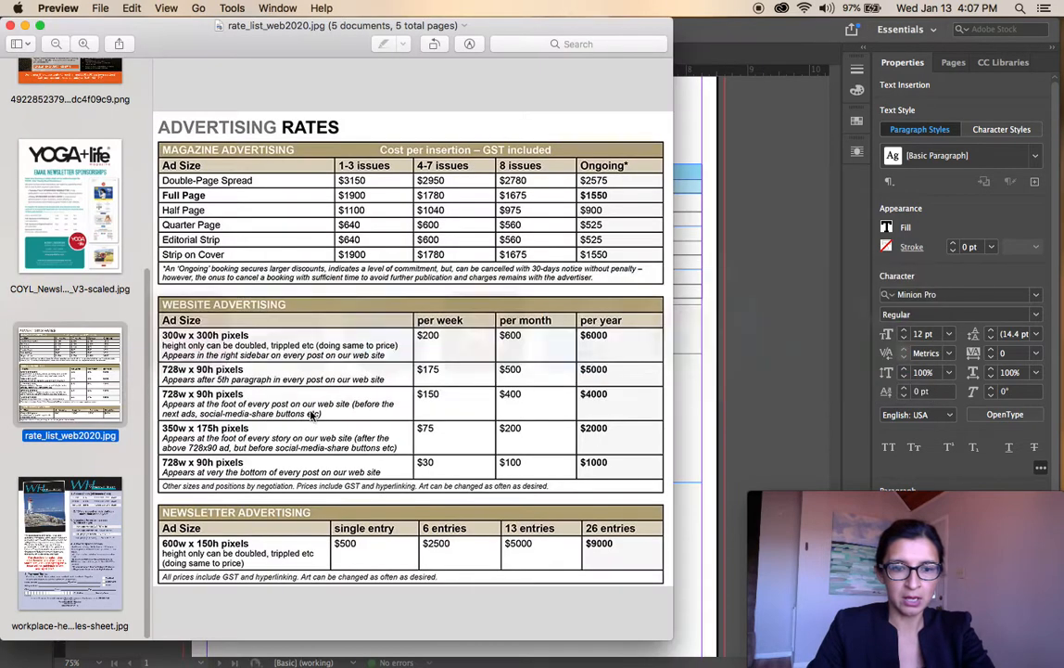
pyautogui.click(60, 508)
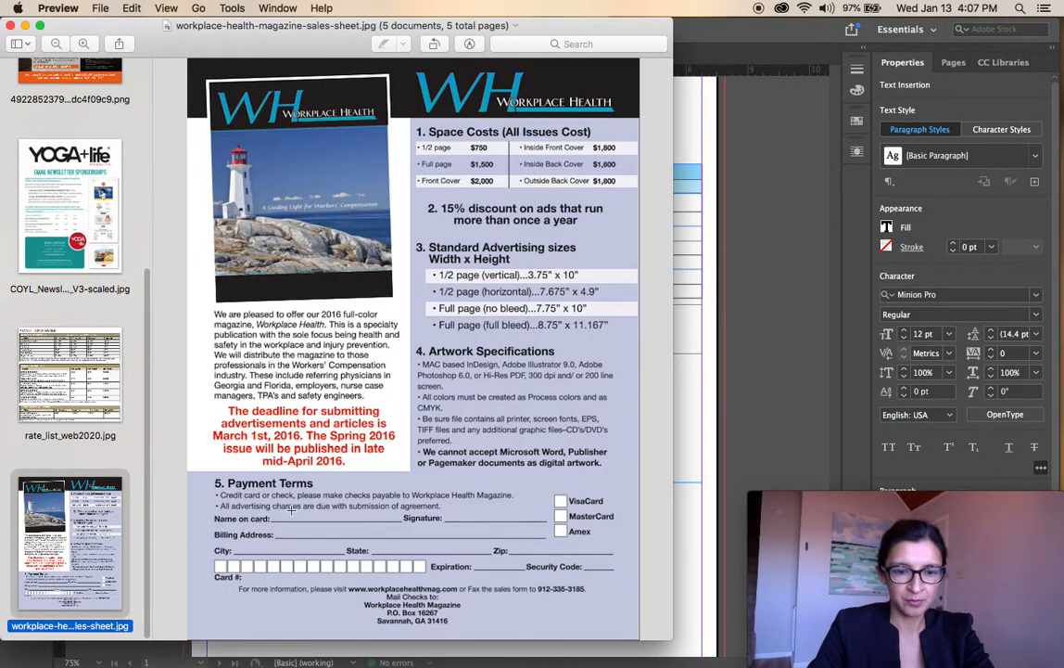
pyautogui.press('super+Tab')
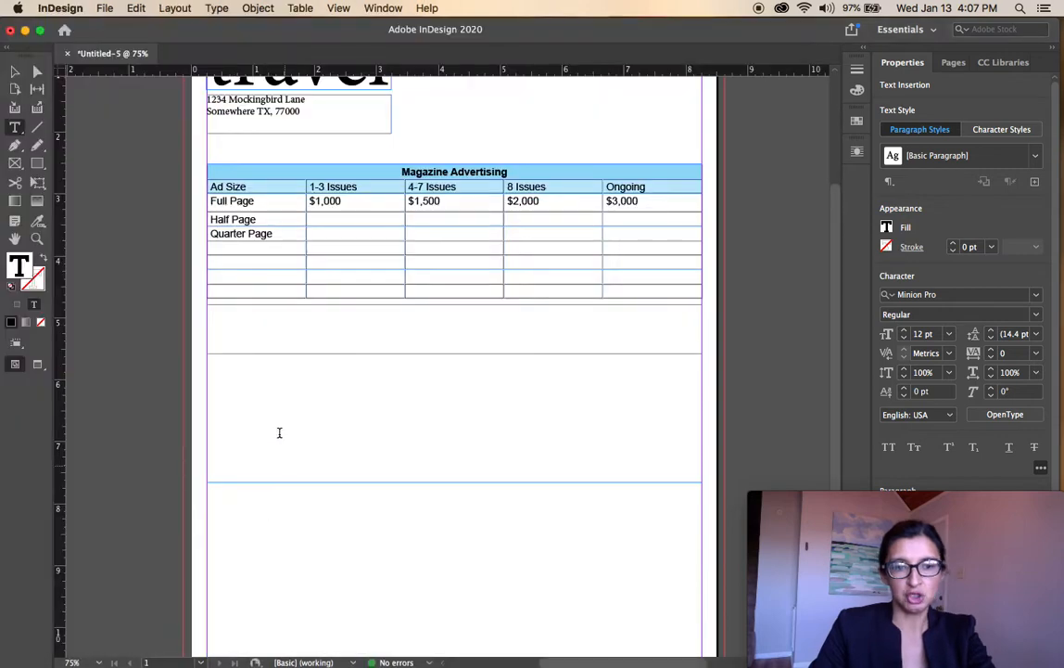
pyautogui.click(242, 379)
pyautogui.write('Payment')
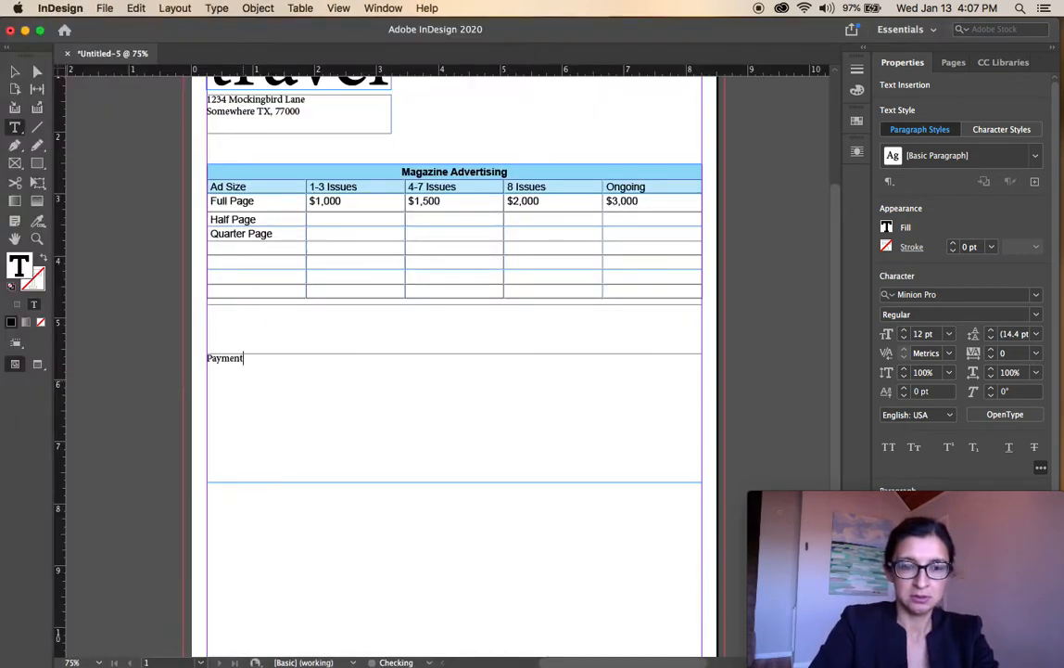
pyautogui.write(' Terms')
# - Set the font of the "Payment Terms" heading to Arial
pyautogui.moveTo(285, 364); pyautogui.dragTo(207, 359)
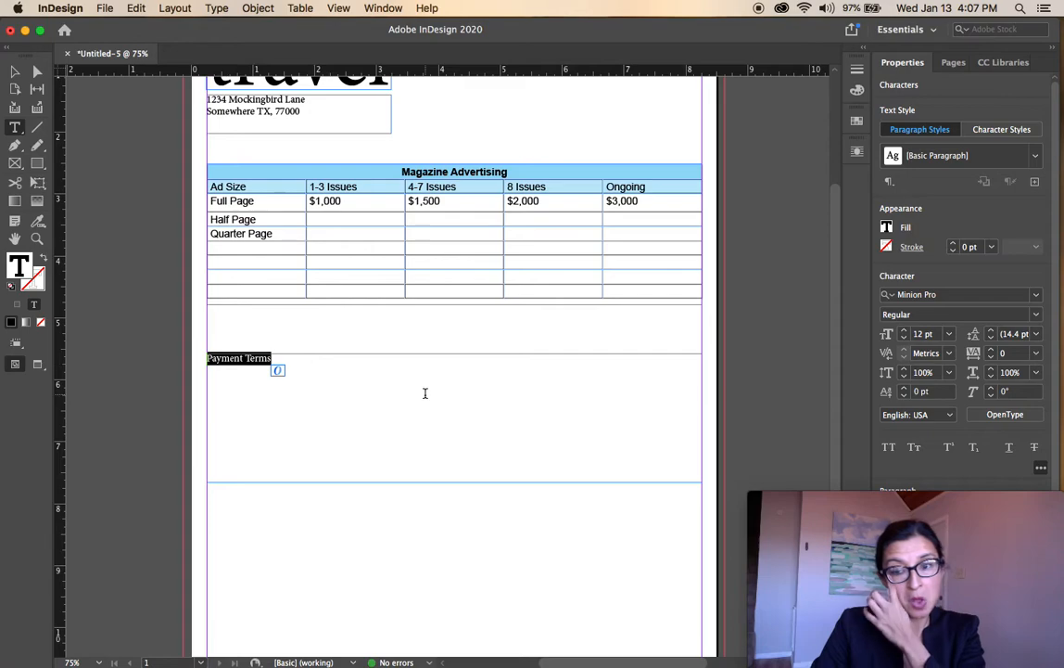
pyautogui.click(1036, 295)
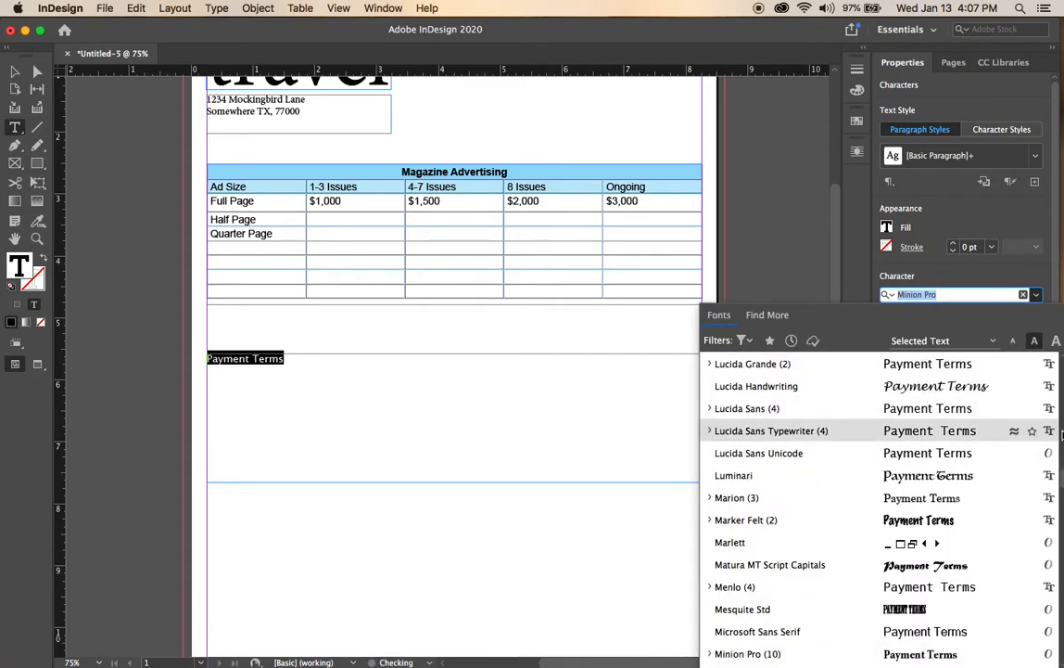
pyautogui.moveTo(1056, 476); pyautogui.dragTo(1055, 360)
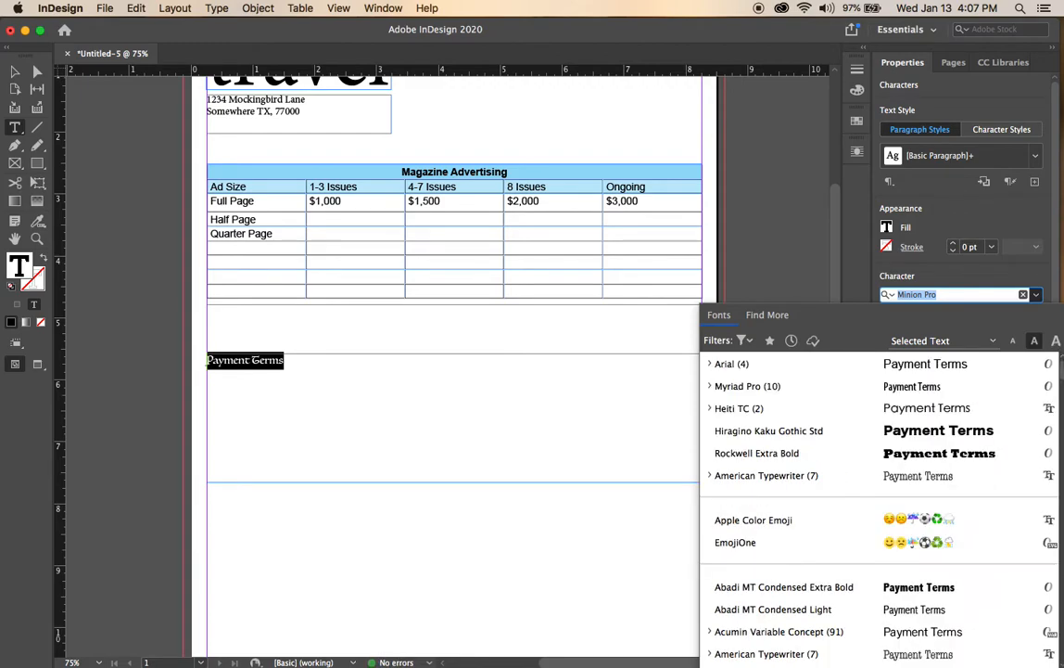
pyautogui.scroll(-2, 918, 547)
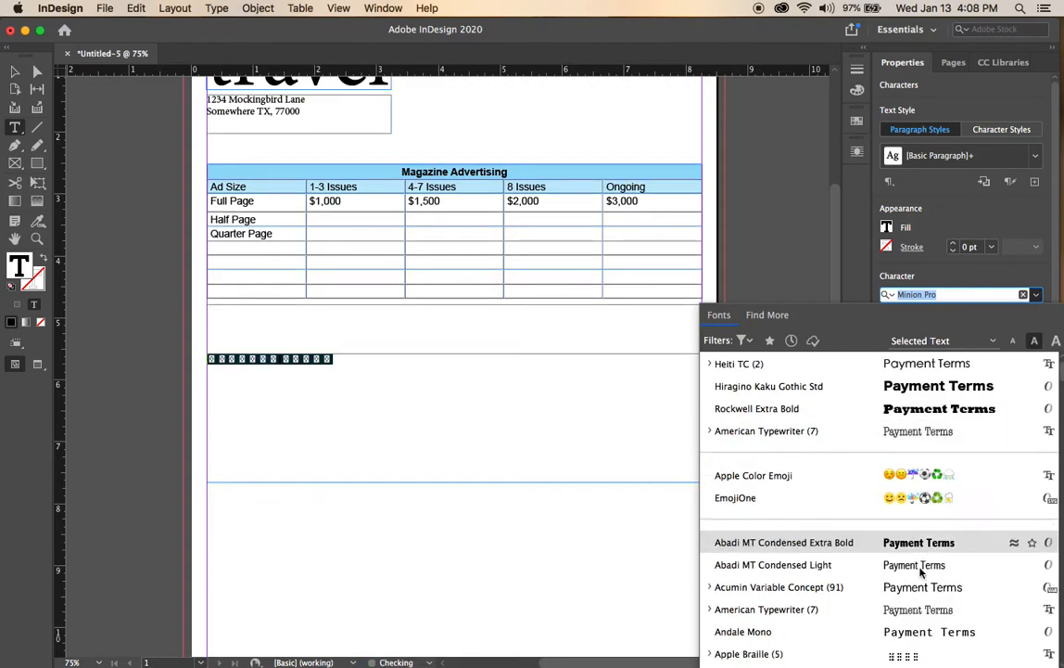
pyautogui.scroll(-8, 921, 571)
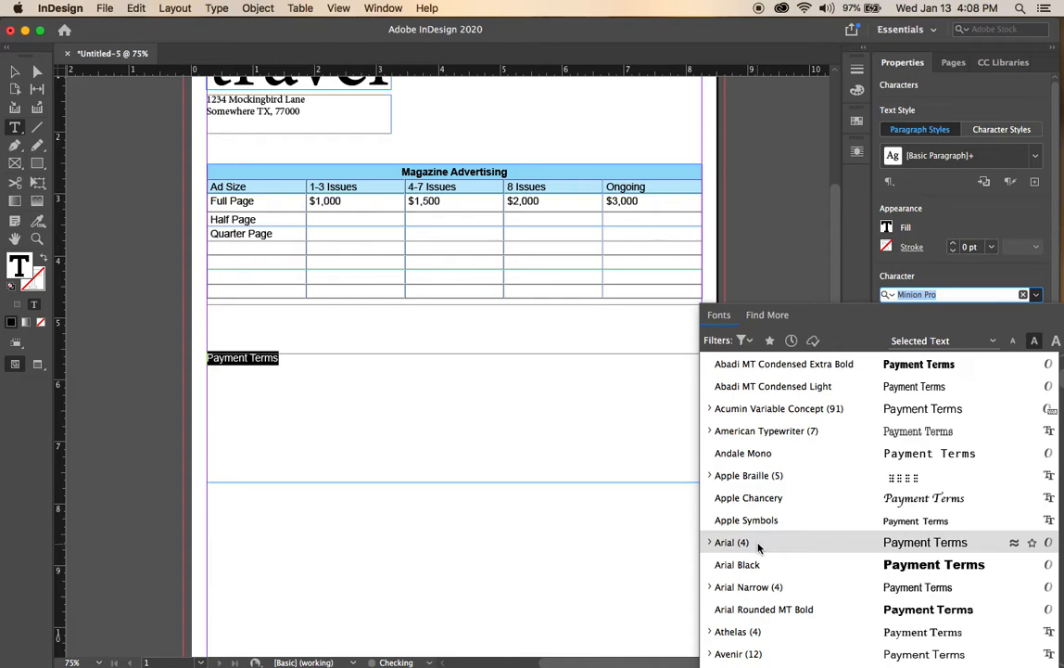
pyautogui.click(732, 543)
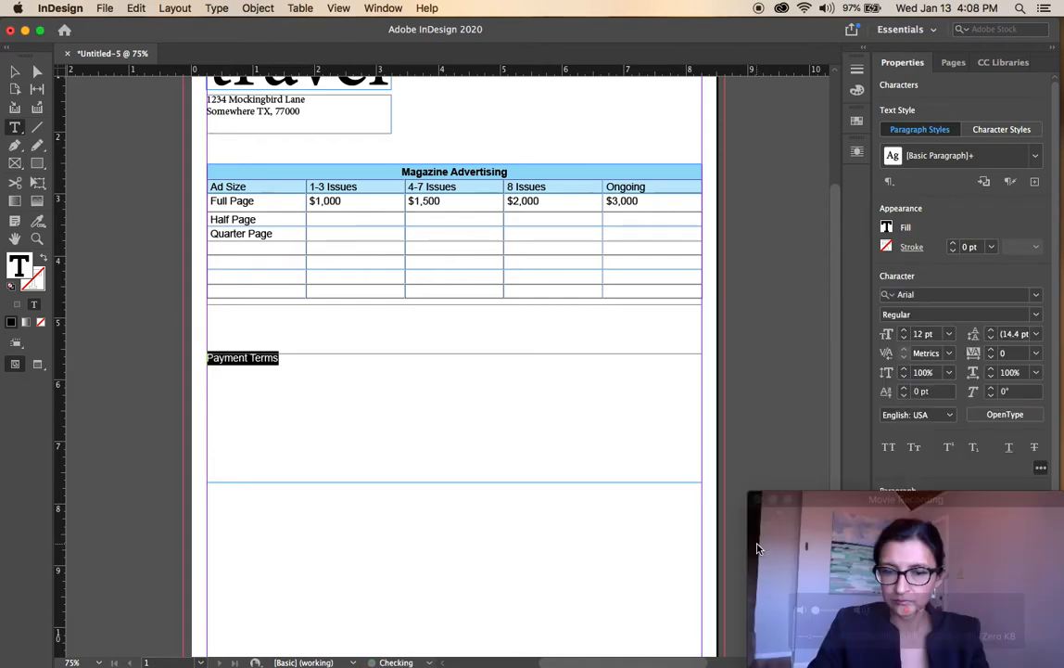
# - Increase the "Payment Terms" heading to 15 pt and make it bold
pyautogui.click(292, 359)
pyautogui.moveTo(285, 359); pyautogui.dragTo(215, 362)
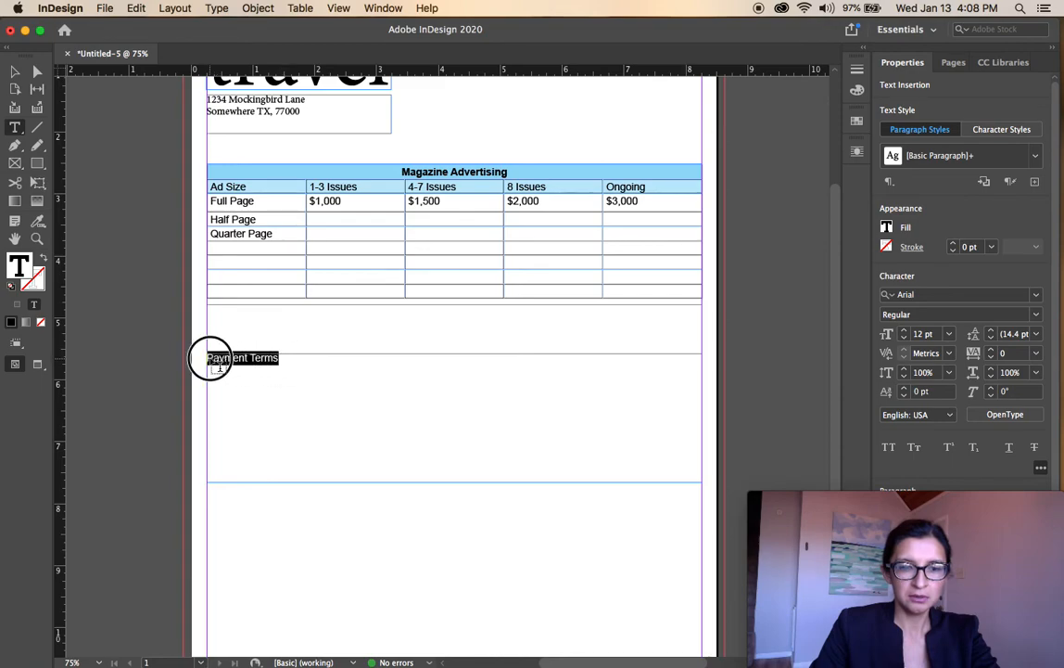
pyautogui.click(904, 331)
pyautogui.click(904, 331)
pyautogui.click(904, 331)
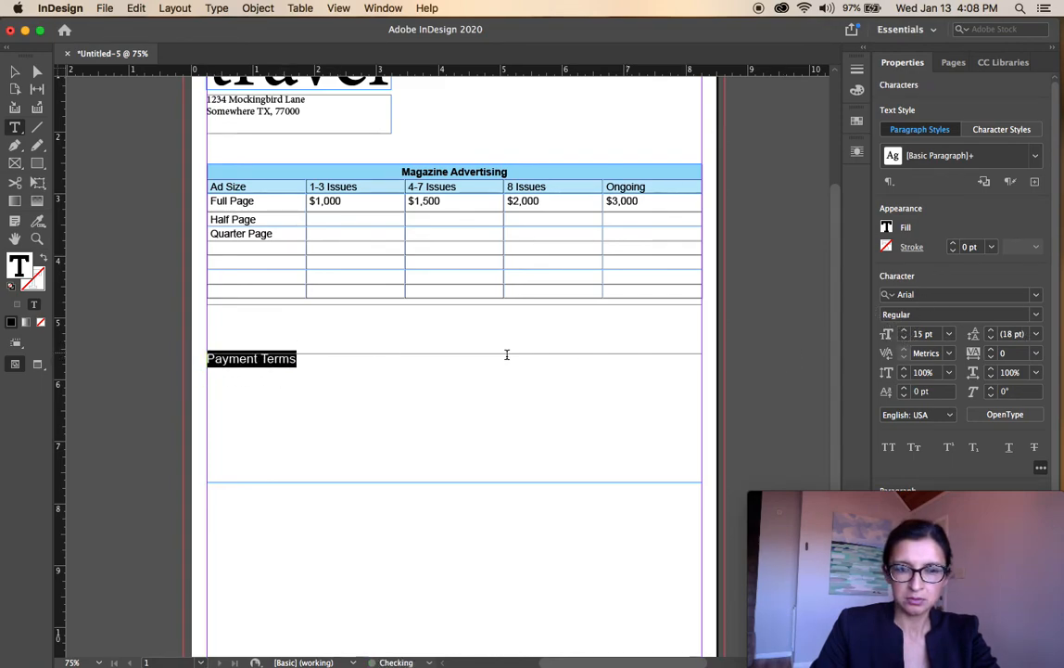
pyautogui.click(306, 363)
pyautogui.moveTo(307, 365); pyautogui.dragTo(208, 358)
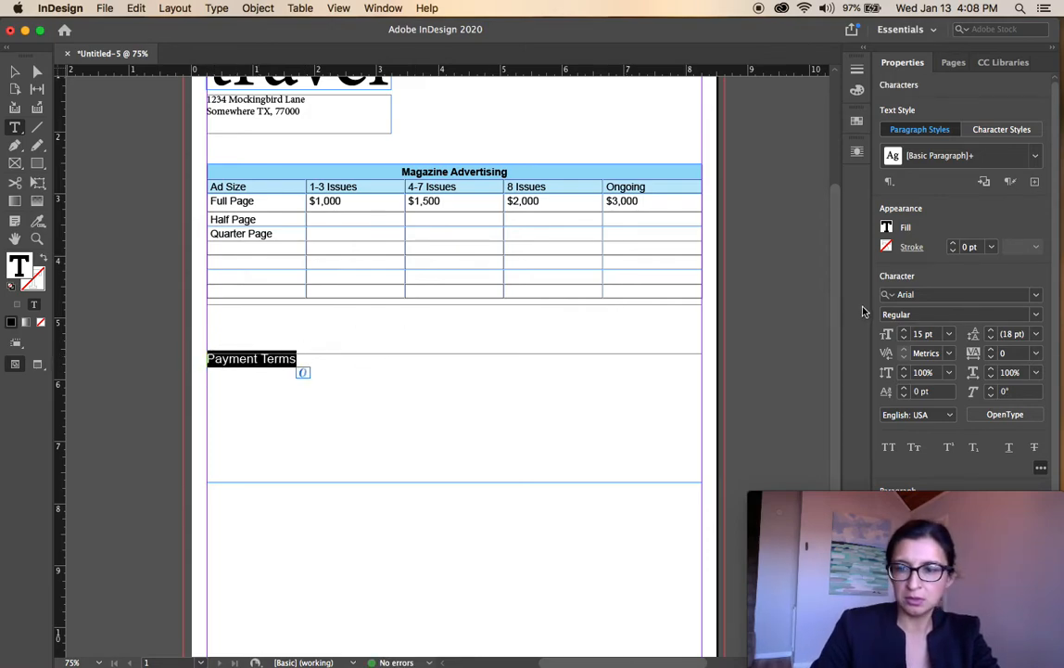
pyautogui.click(1036, 319)
pyautogui.click(958, 360)
# - Start a new line beneath the "Payment Terms" heading and set its text to 12 pt Arial Regular
pyautogui.click(318, 355)
pyautogui.press('Return')
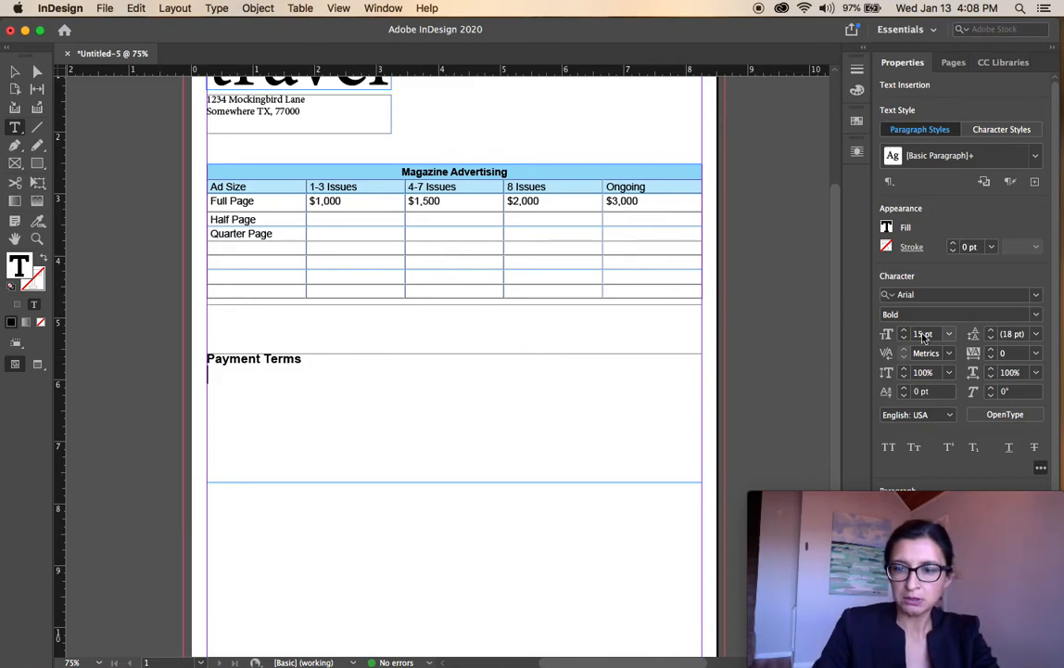
pyautogui.click(949, 333)
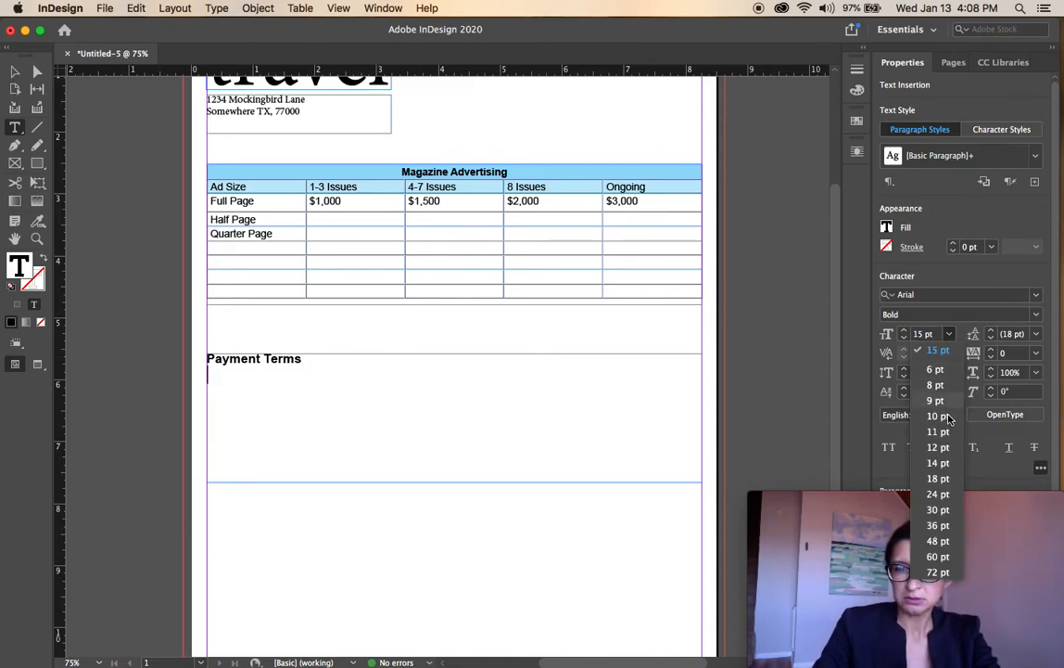
pyautogui.click(940, 447)
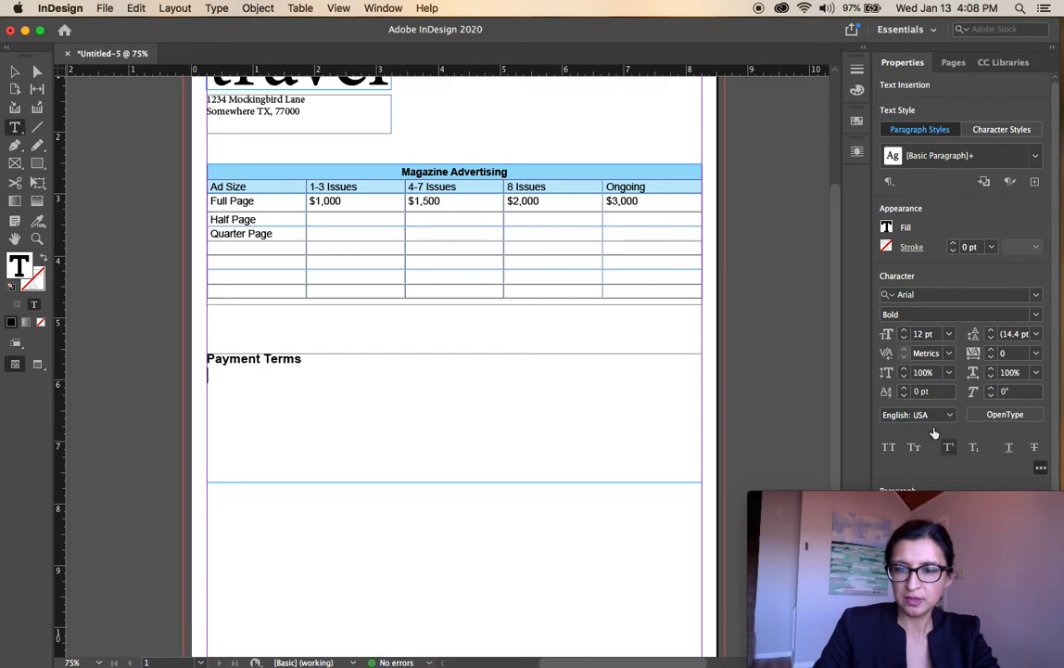
pyautogui.click(1036, 314)
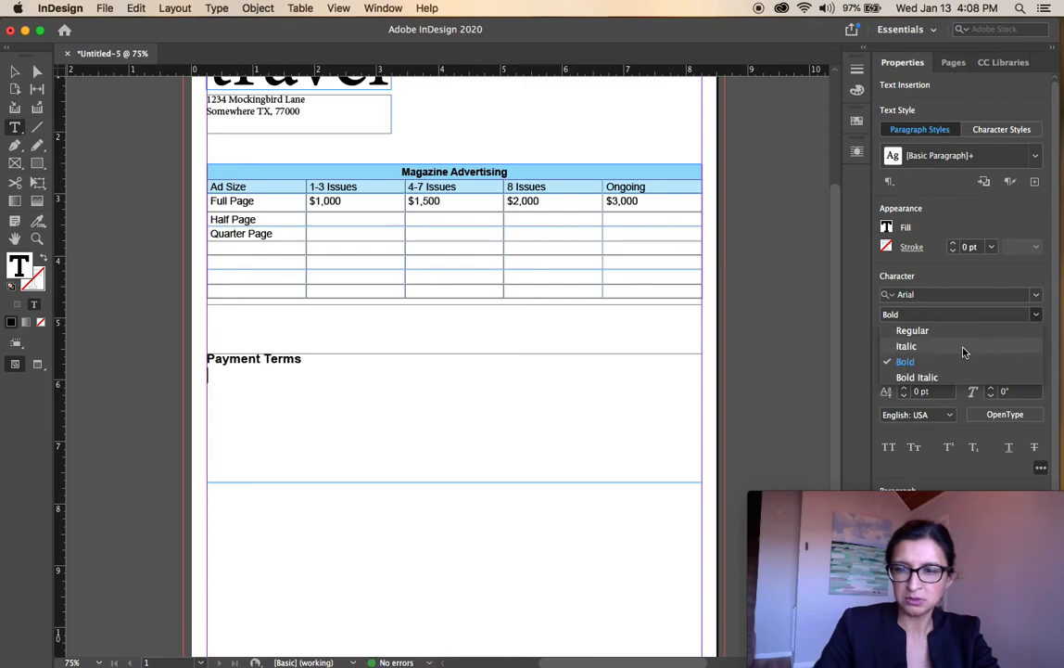
pyautogui.click(936, 332)
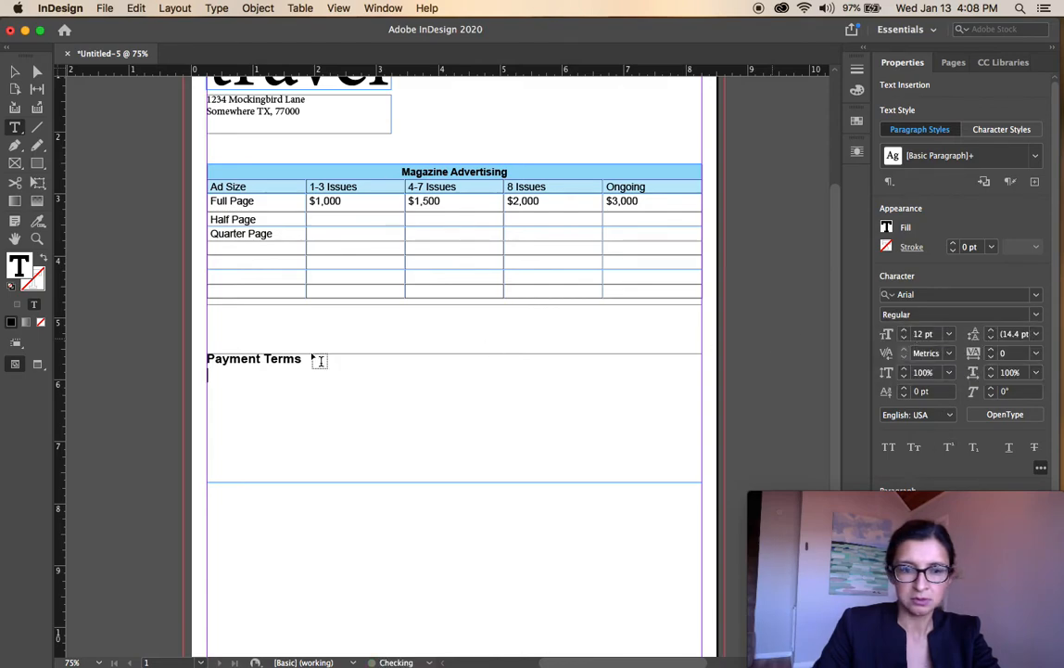
# - Enter "Name on Card Signature" beneath the heading in InDesign, following the payment form on the sample sales sheet in Preview
pyautogui.press('super+Tab')
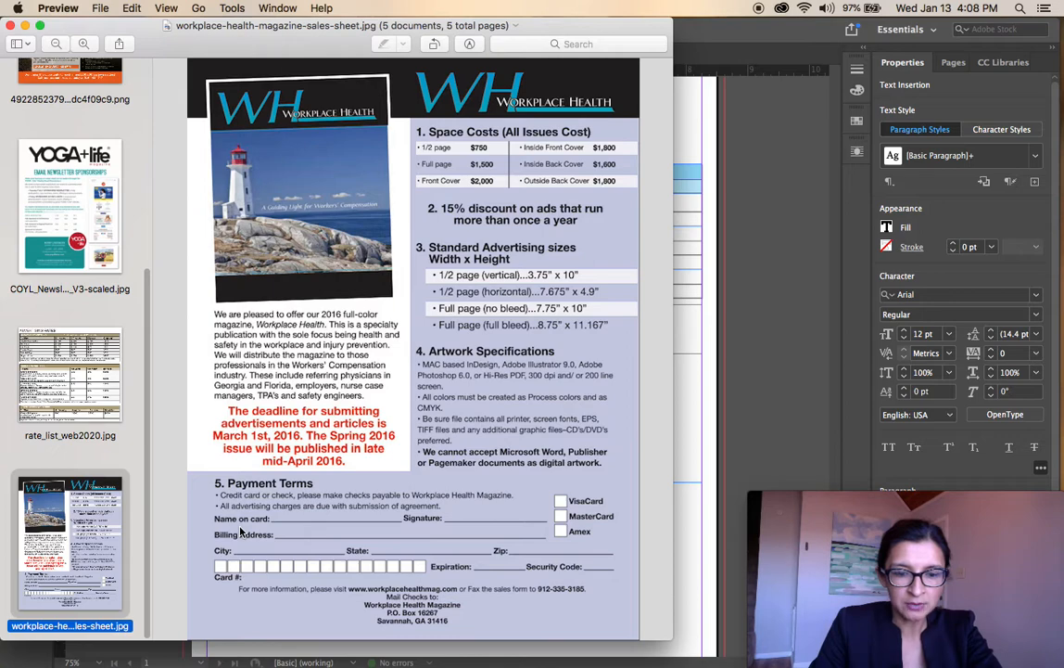
pyautogui.press('super+Tab')
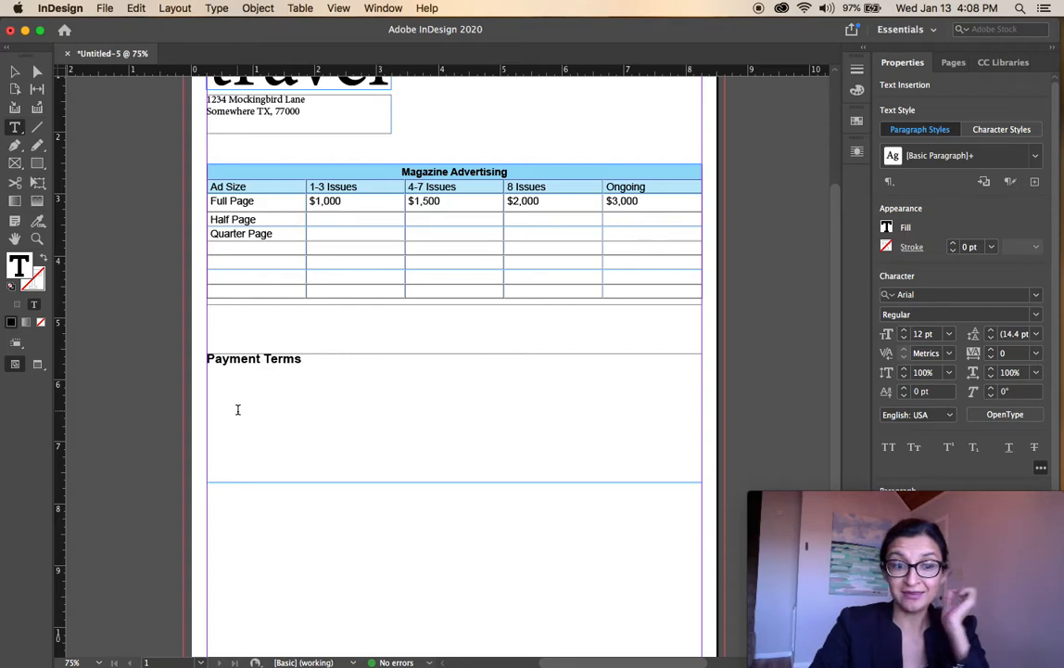
pyautogui.write('N')
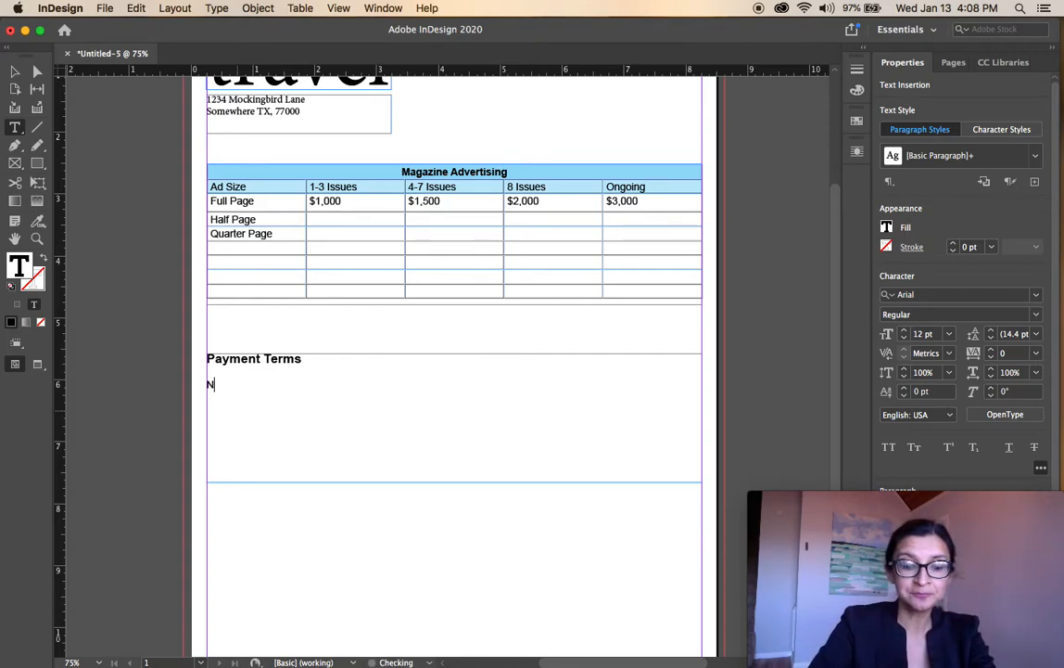
pyautogui.write('ame ')
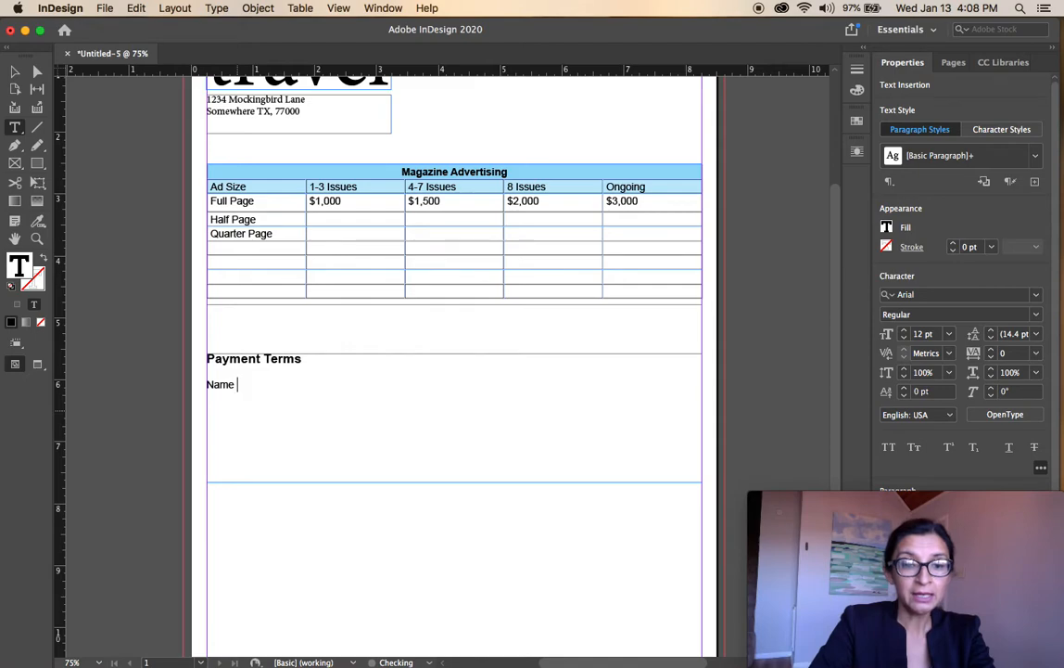
pyautogui.write('on Card')
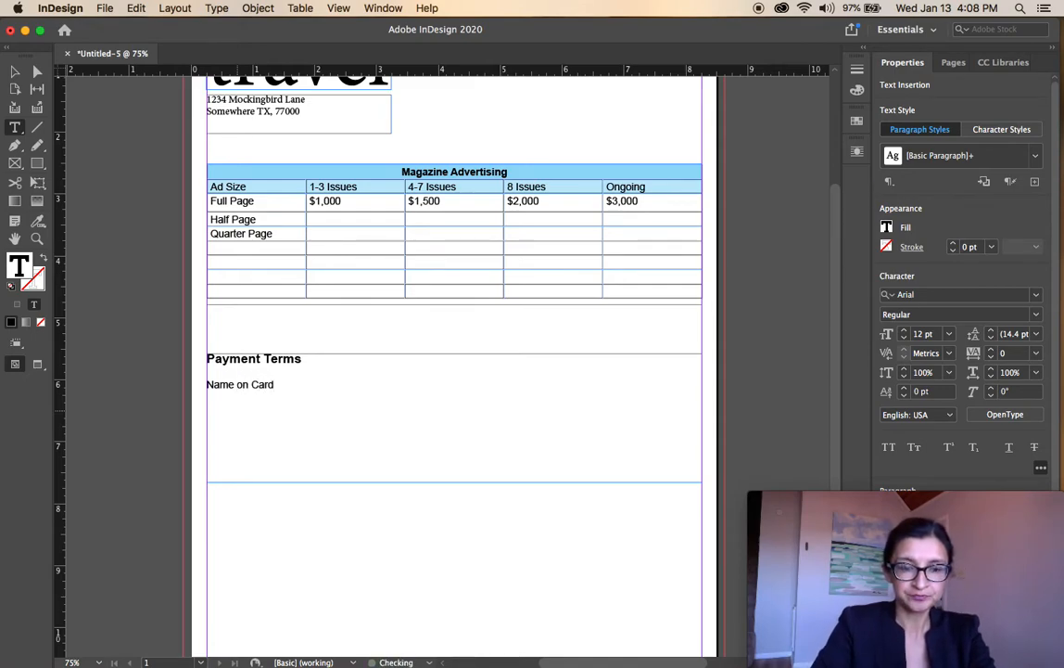
pyautogui.press('super+Tab')
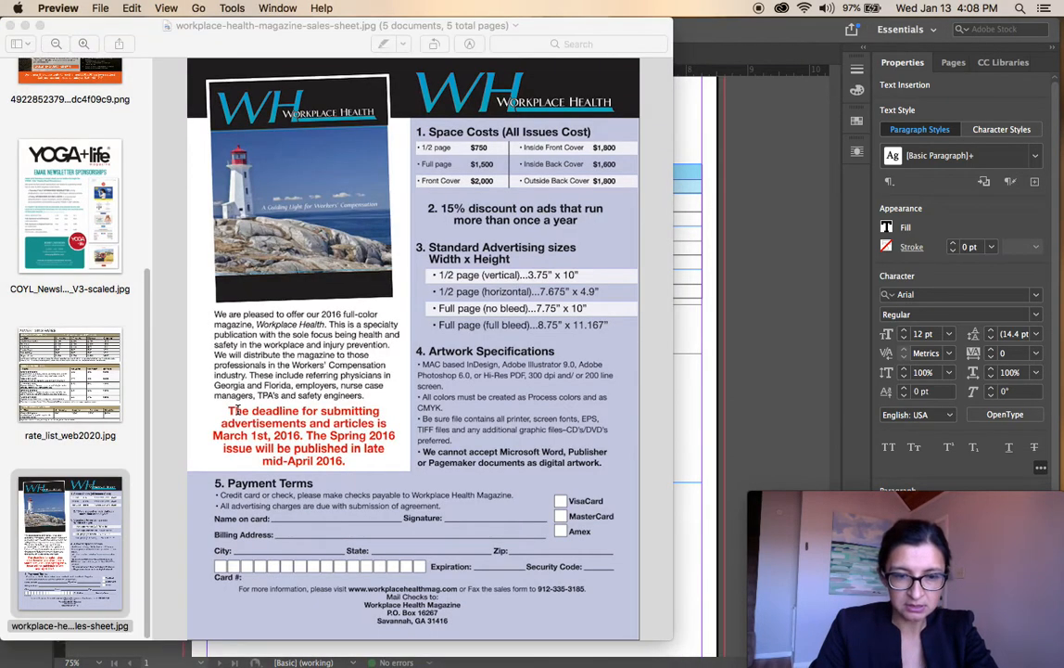
pyautogui.press('super+Tab')
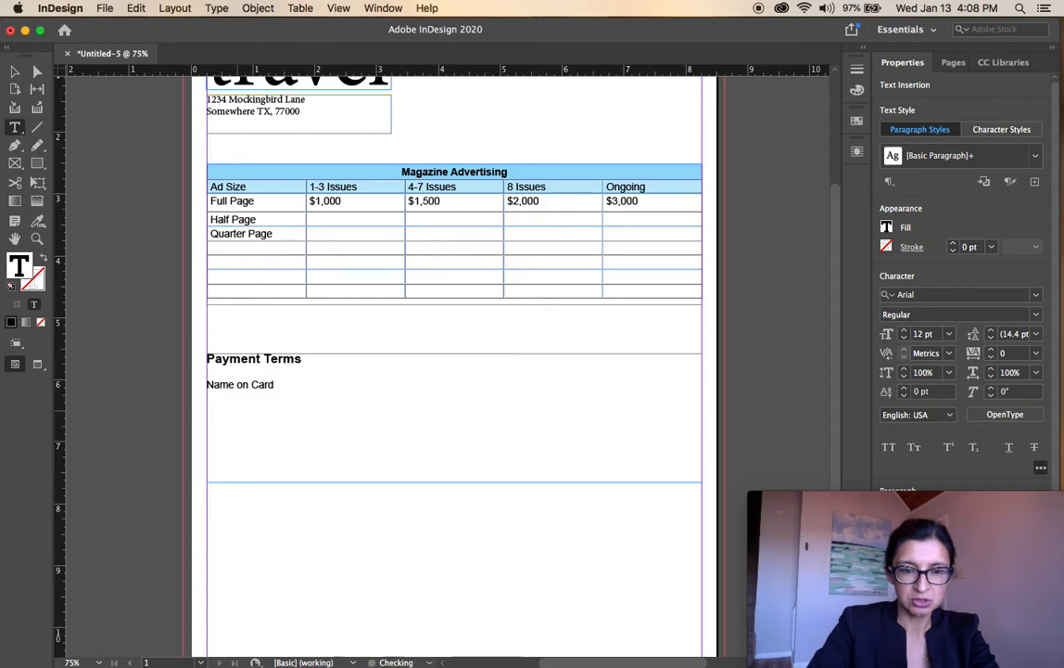
pyautogui.write('Si')
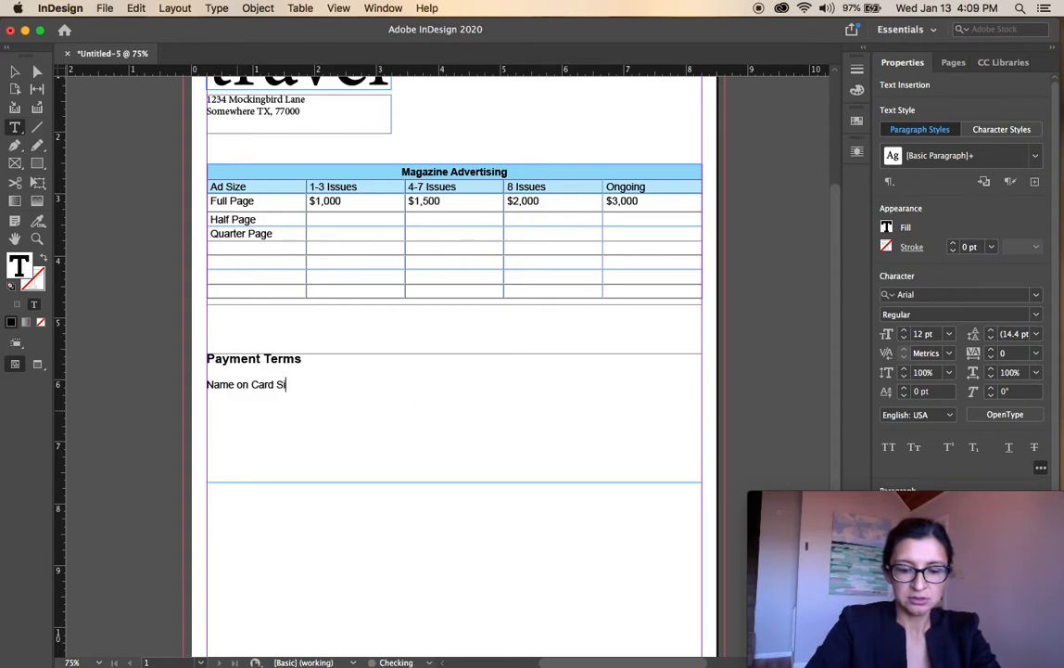
pyautogui.write('gnature')
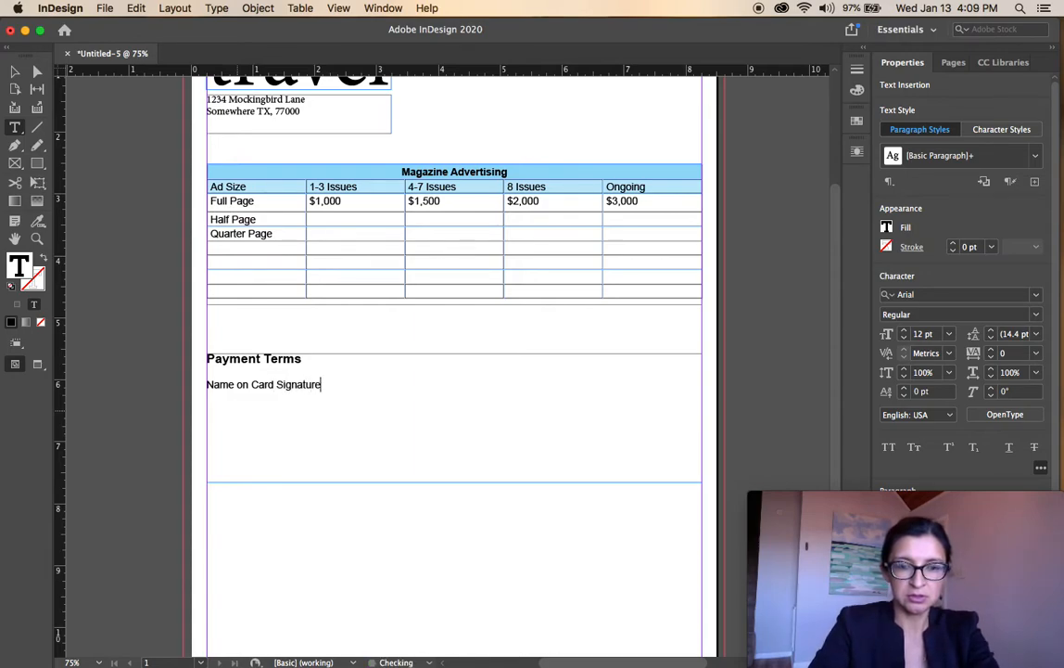
# - Select the "Name on Card Signature" line and open its tab stop settings
pyautogui.moveTo(327, 385)
pyautogui.mouseDown()
pyautogui.moveTo(204, 384)
pyautogui.moveTo(210, 389)
pyautogui.mouseUp()
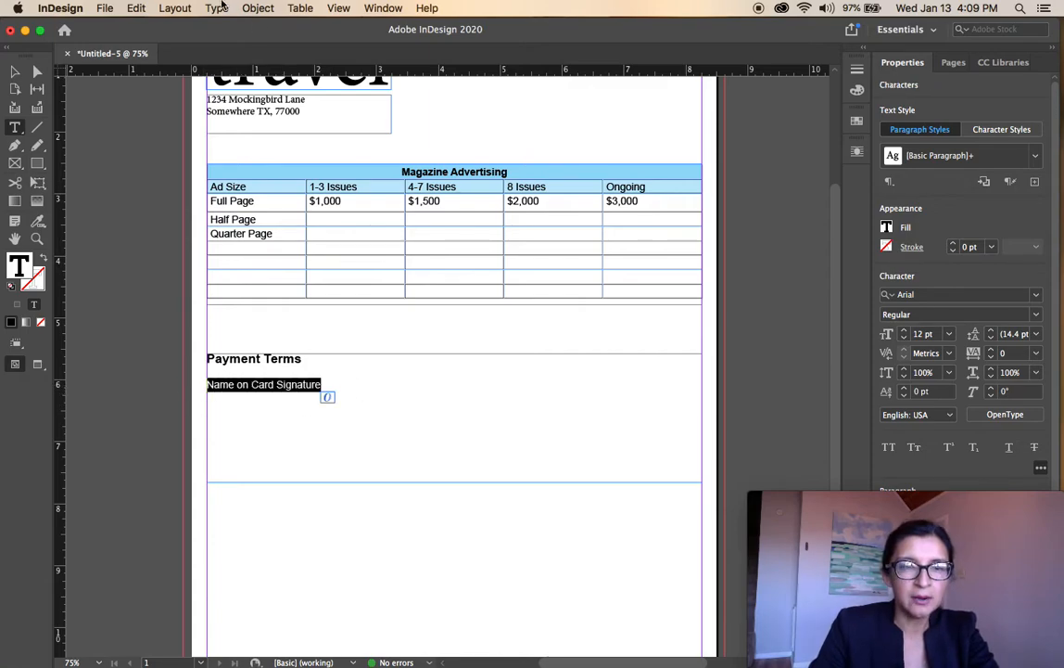
pyautogui.click(219, 9)
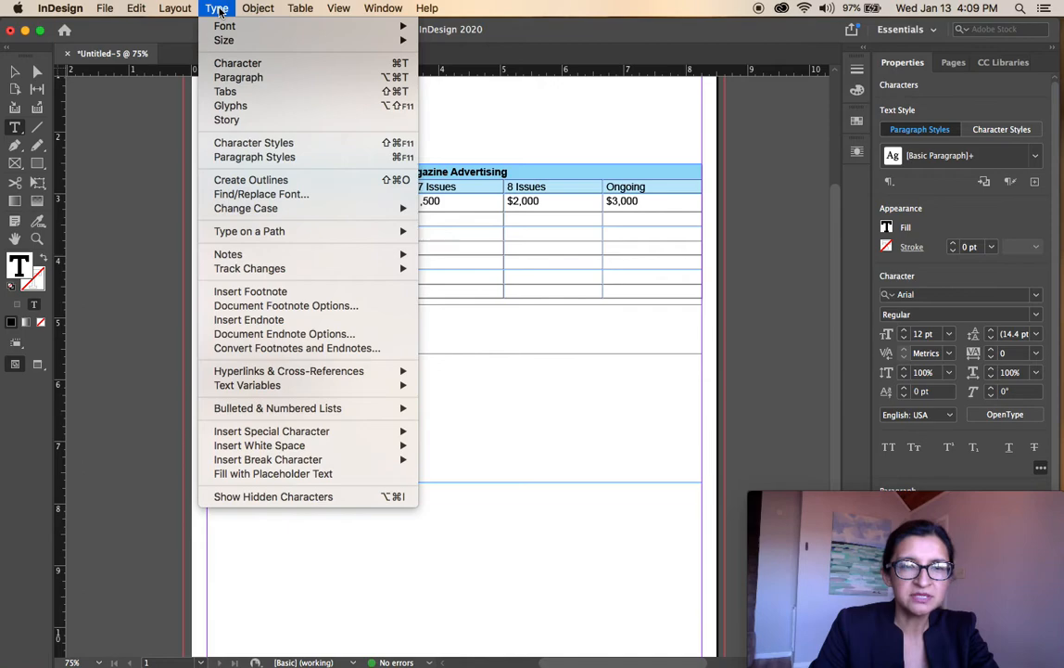
pyautogui.click(239, 95)
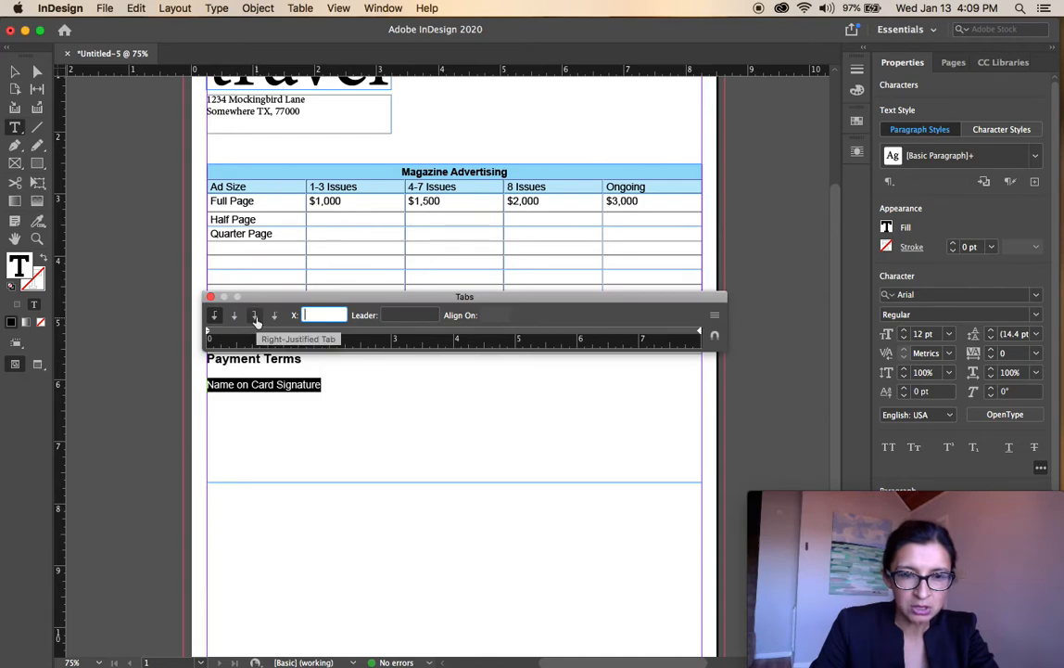
pyautogui.click(310, 315)
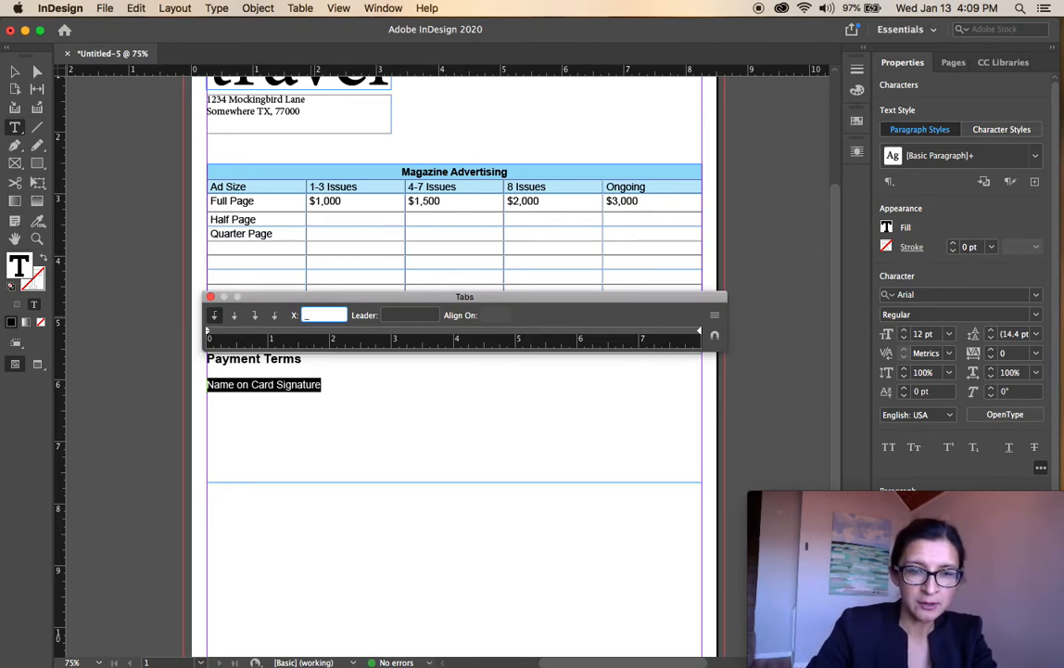
pyautogui.click(256, 320)
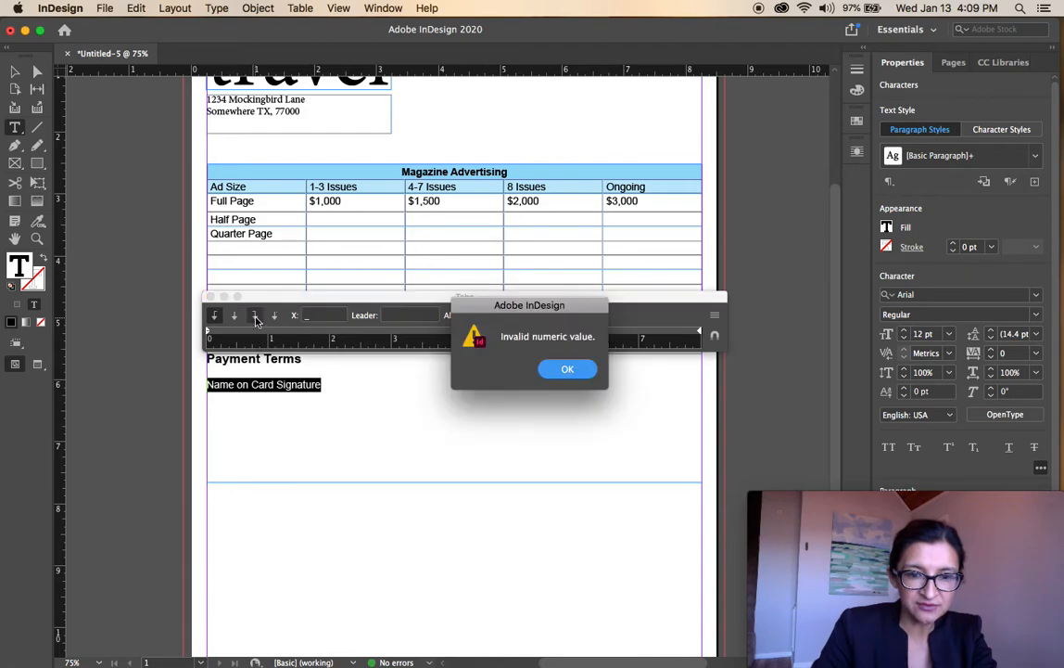
pyautogui.click(565, 369)
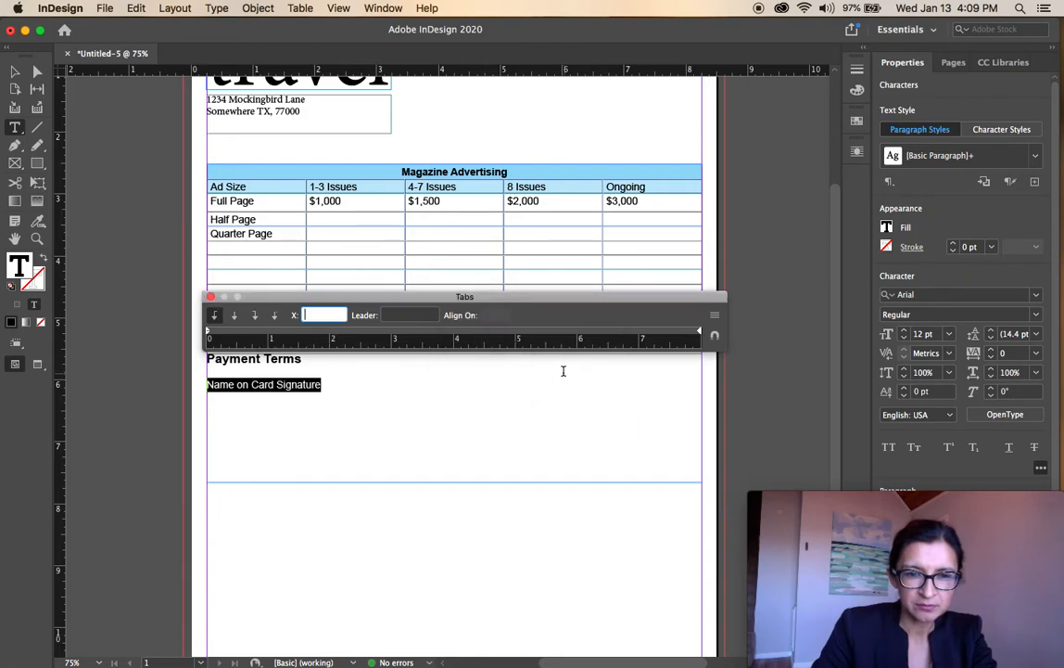
# - Add a right-justified tab stop with an underscore leader at about 3.9 in and insert a tab before "Signature"
pyautogui.click(392, 320)
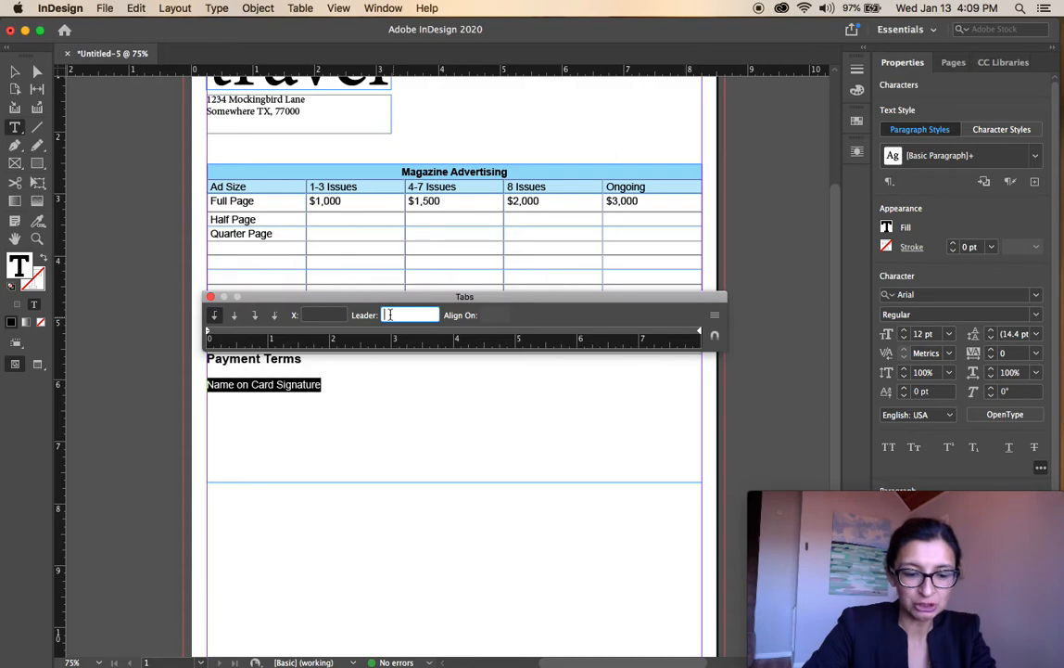
pyautogui.write('_')
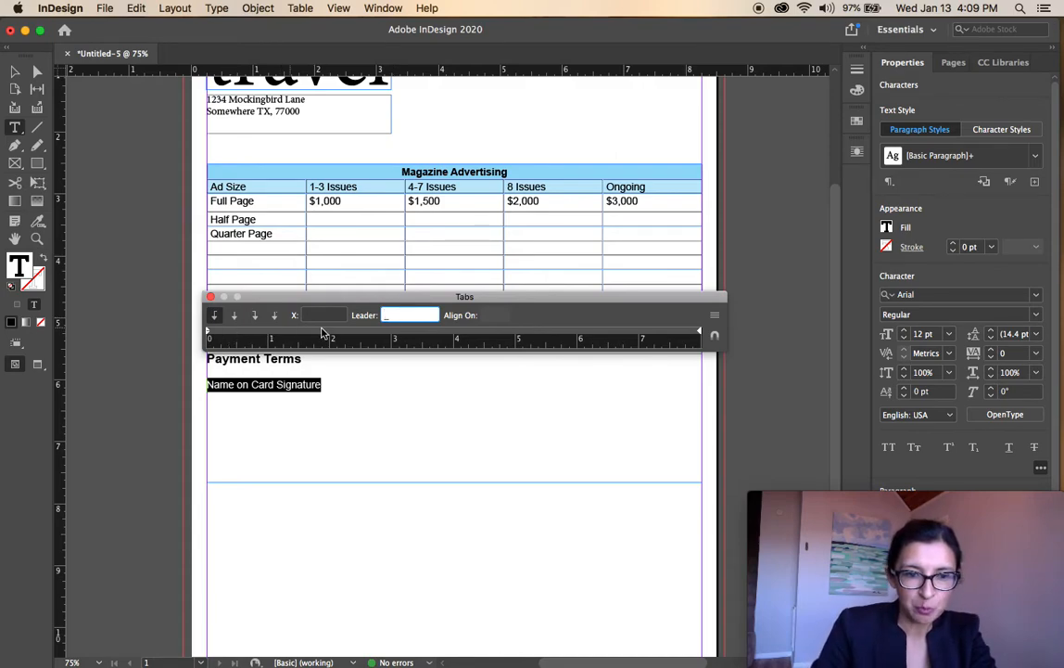
pyautogui.click(256, 316)
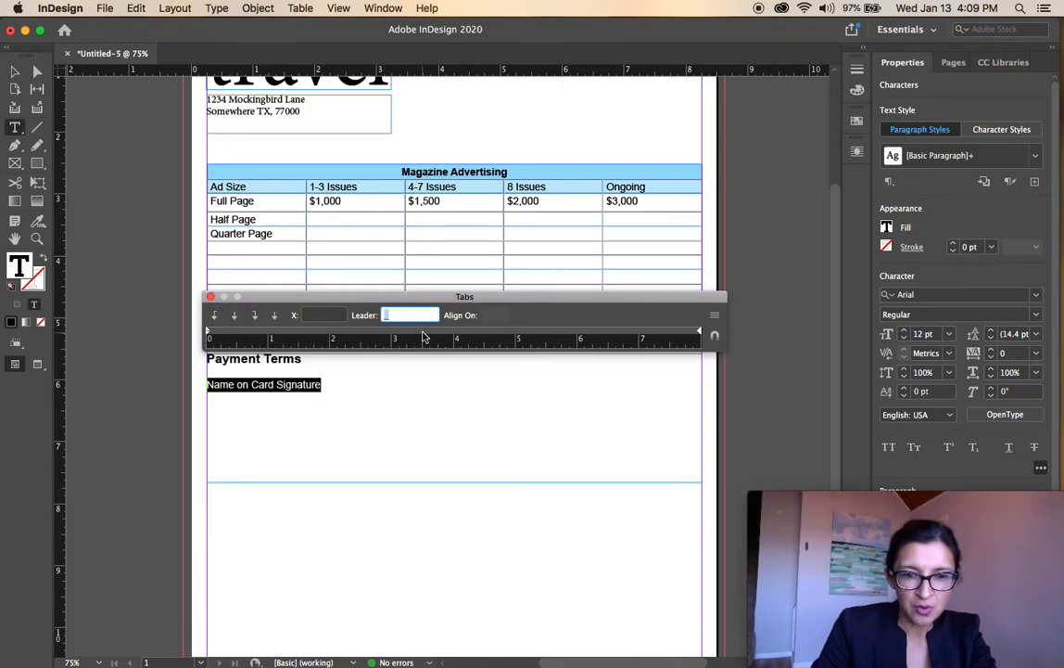
pyautogui.click(448, 335)
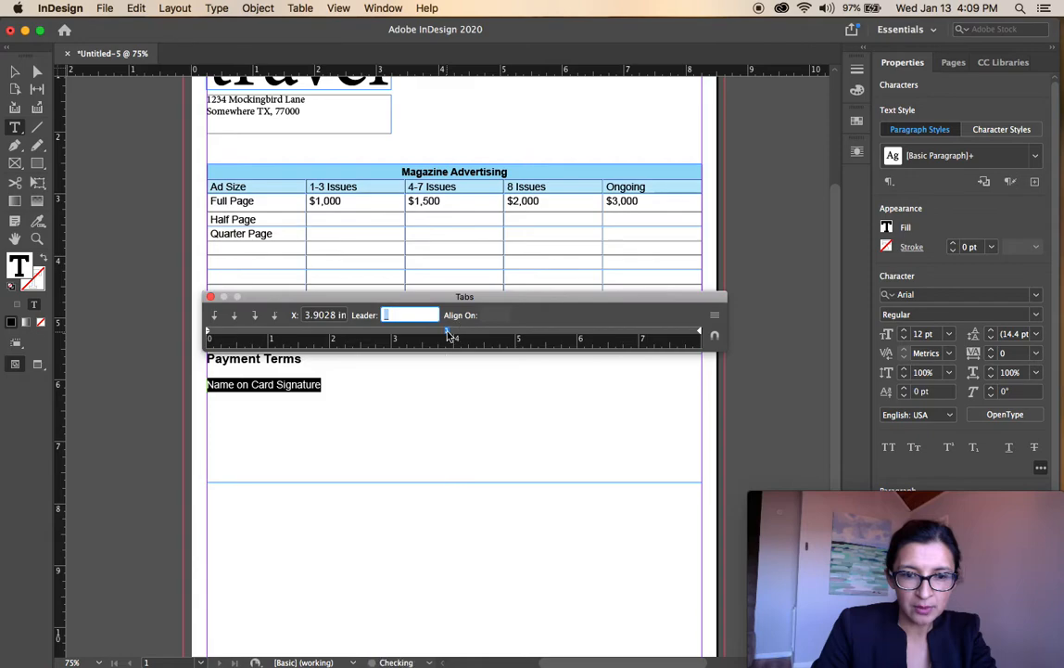
pyautogui.click(277, 384)
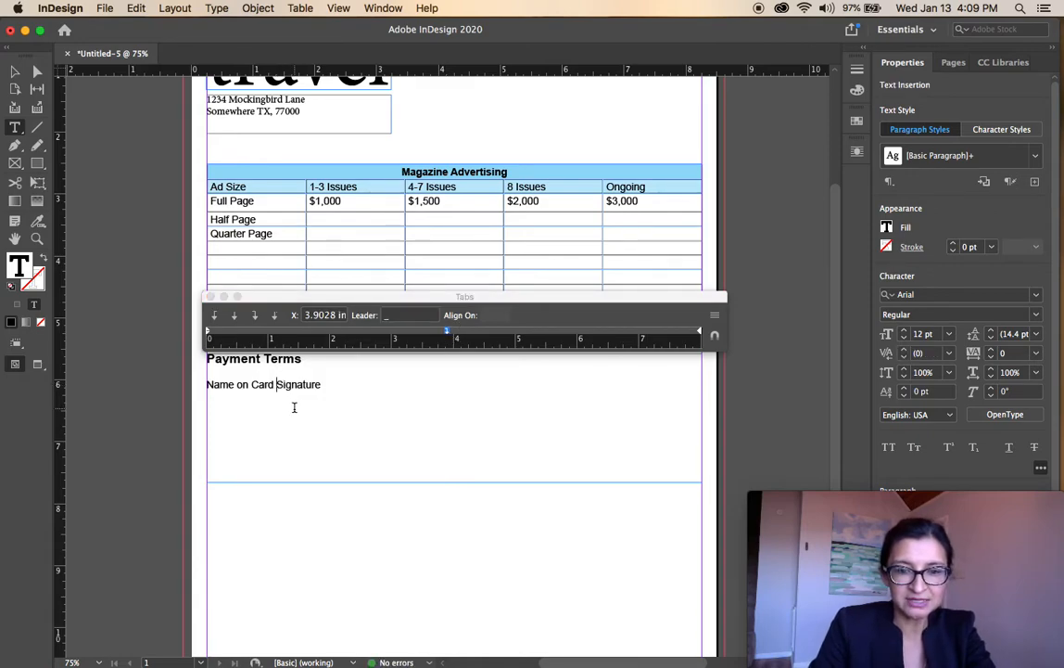
pyautogui.press('Tab')
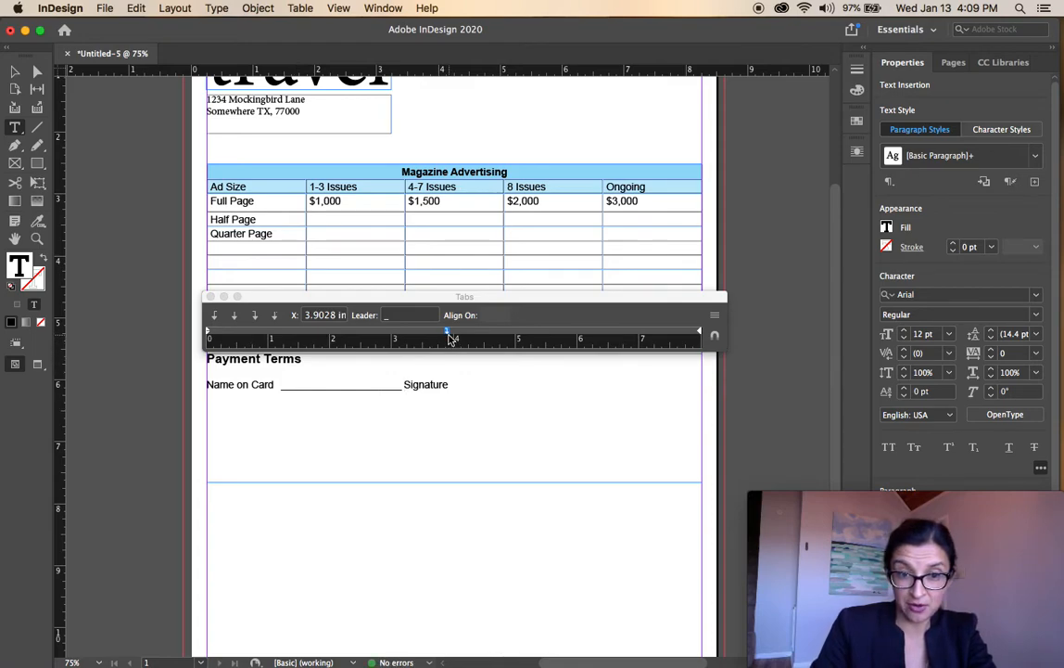
# - Add a second underscore-leader tab stop at about 6.93 in and insert a tab after "Signature"
pyautogui.click(636, 334)
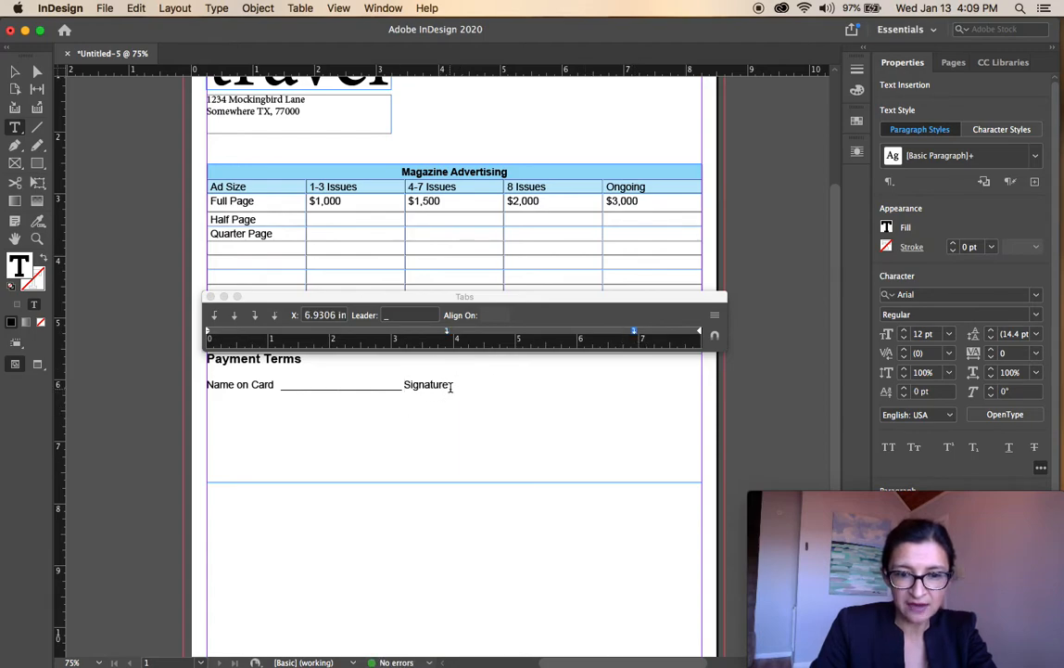
pyautogui.click(451, 384)
pyautogui.press('Tab')
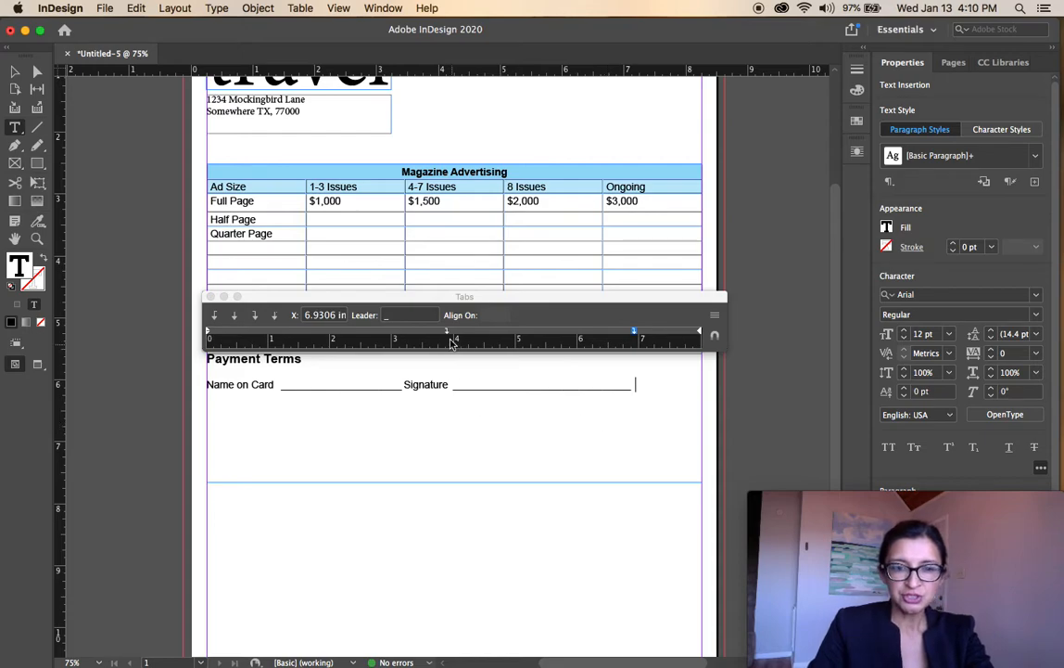
# - Reposition the line's two tab stops to 5.375 in and about 7.81 in, with underscore leaders
pyautogui.moveTo(448, 339)
pyautogui.mouseDown()
pyautogui.moveTo(489, 335)
pyautogui.moveTo(468, 335)
pyautogui.moveTo(469, 346)
pyautogui.mouseUp()
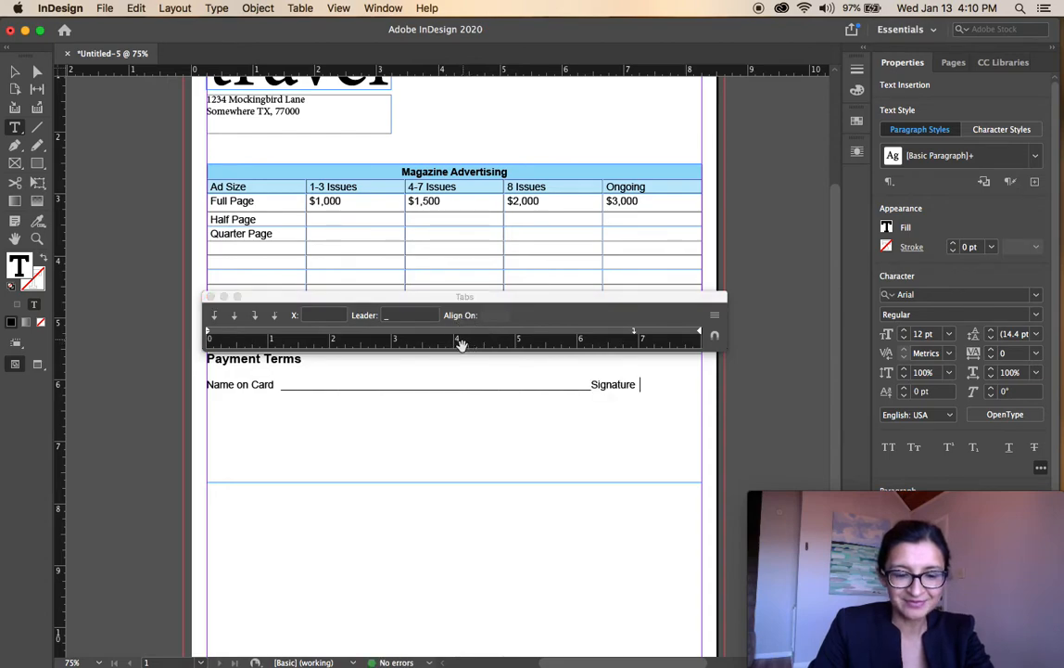
pyautogui.moveTo(460, 343)
pyautogui.mouseDown()
pyautogui.moveTo(450, 336)
pyautogui.moveTo(454, 306)
pyautogui.mouseUp()
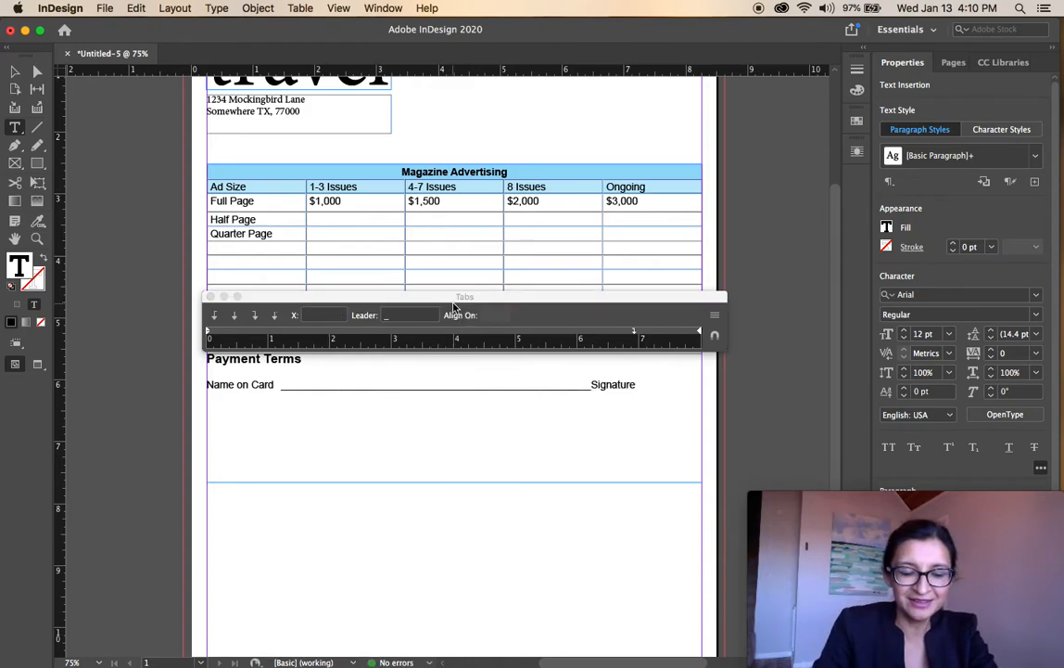
pyautogui.click(449, 336)
pyautogui.moveTo(450, 335); pyautogui.dragTo(478, 333)
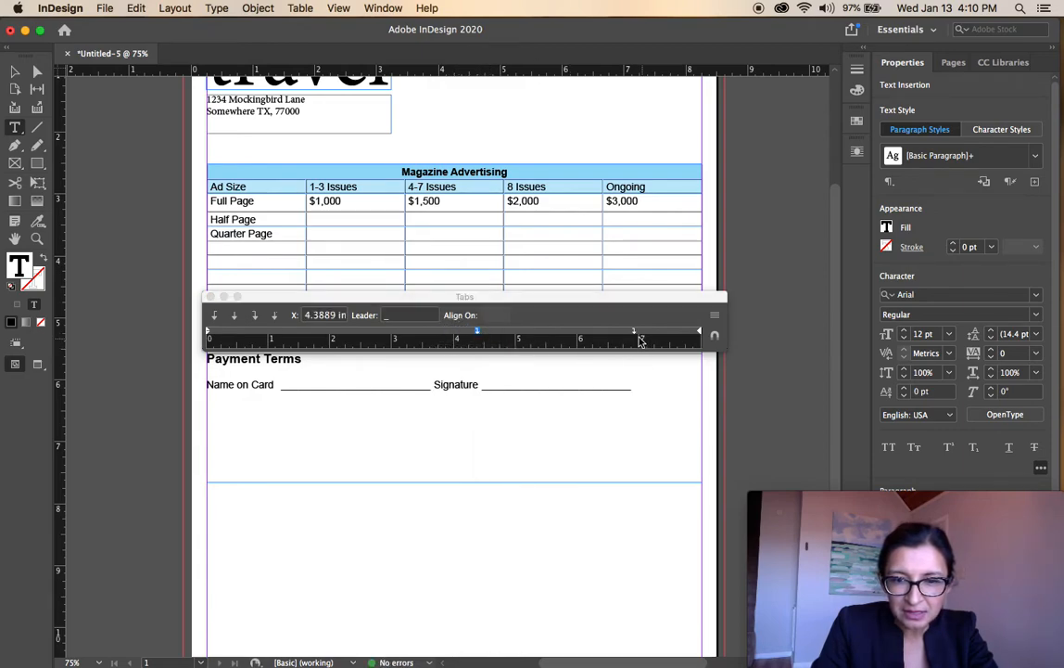
pyautogui.moveTo(637, 335); pyautogui.dragTo(679, 334)
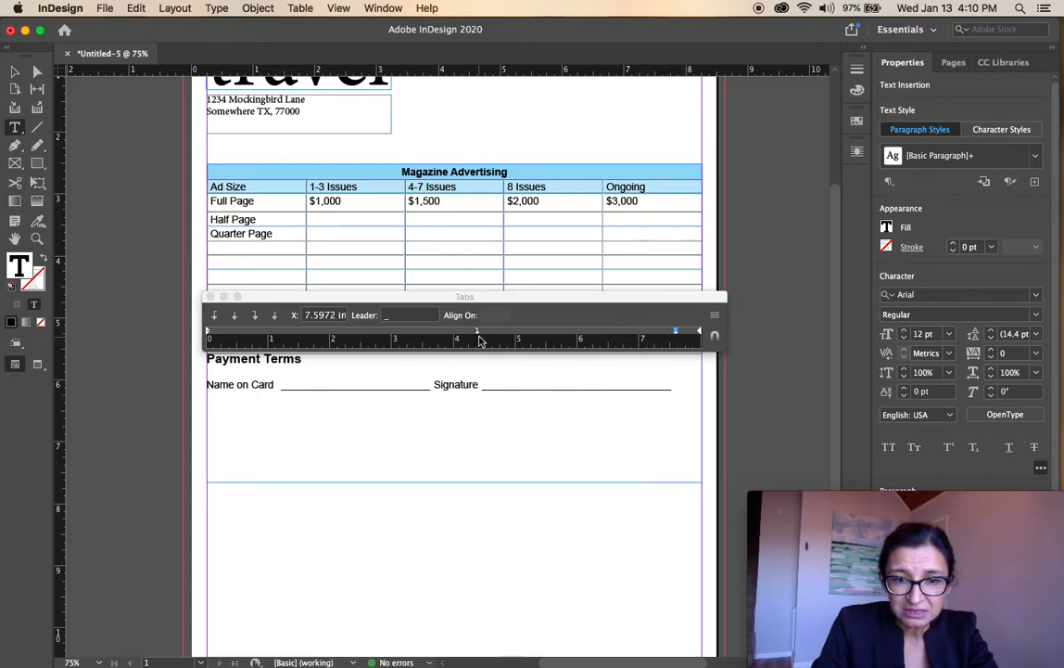
pyautogui.moveTo(478, 334); pyautogui.dragTo(509, 334)
pyautogui.click(408, 316)
pyautogui.write('_')
pyautogui.press('Return')
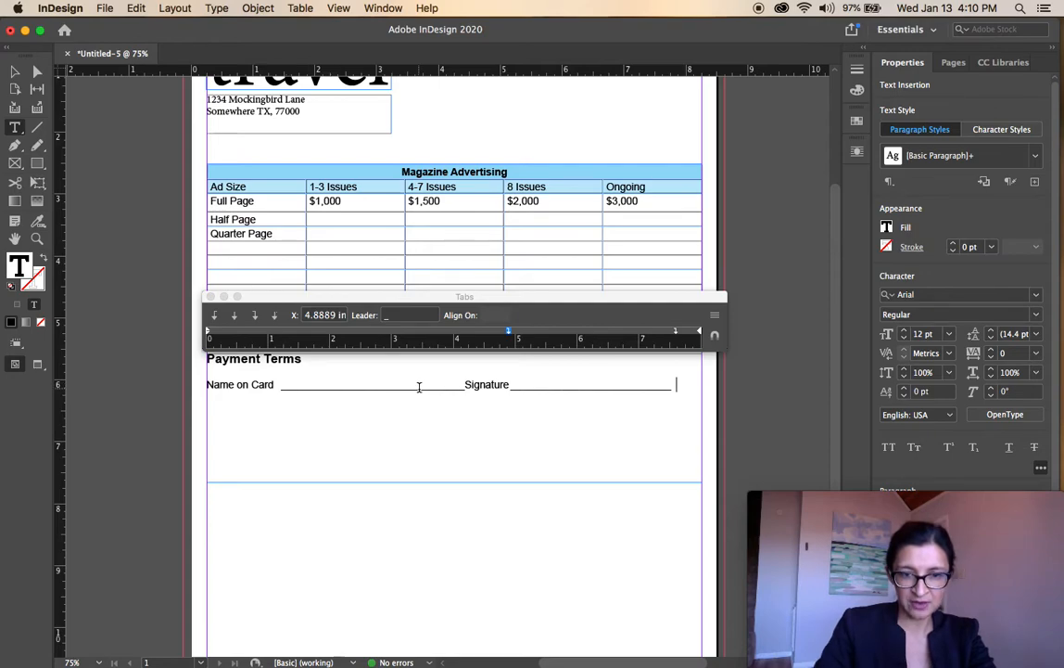
pyautogui.moveTo(509, 334); pyautogui.dragTo(525, 333)
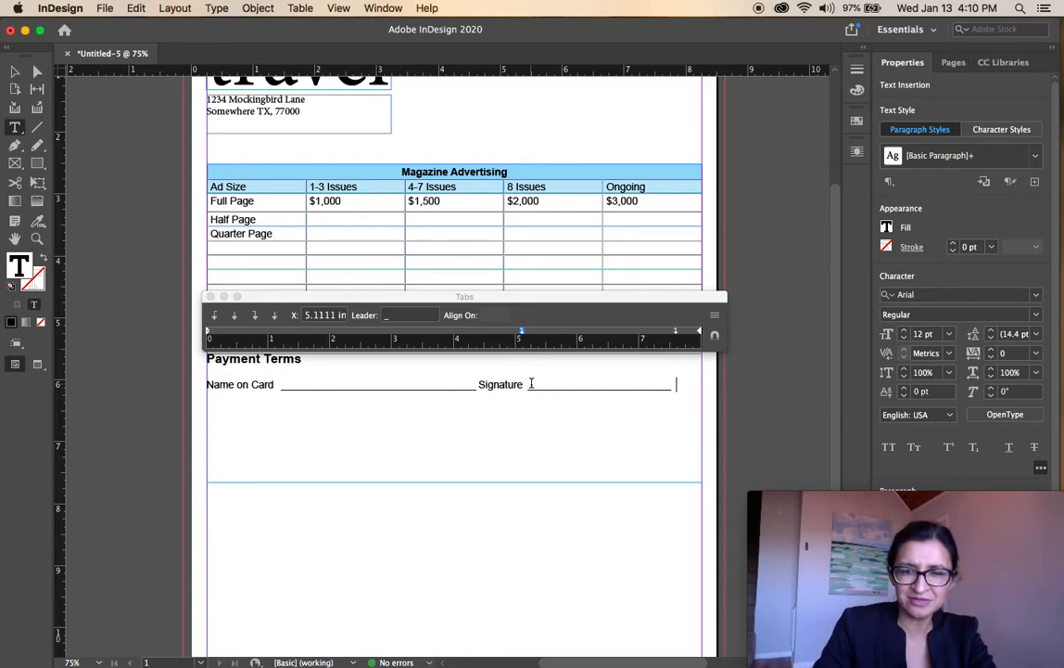
pyautogui.moveTo(522, 331); pyautogui.dragTo(529, 334)
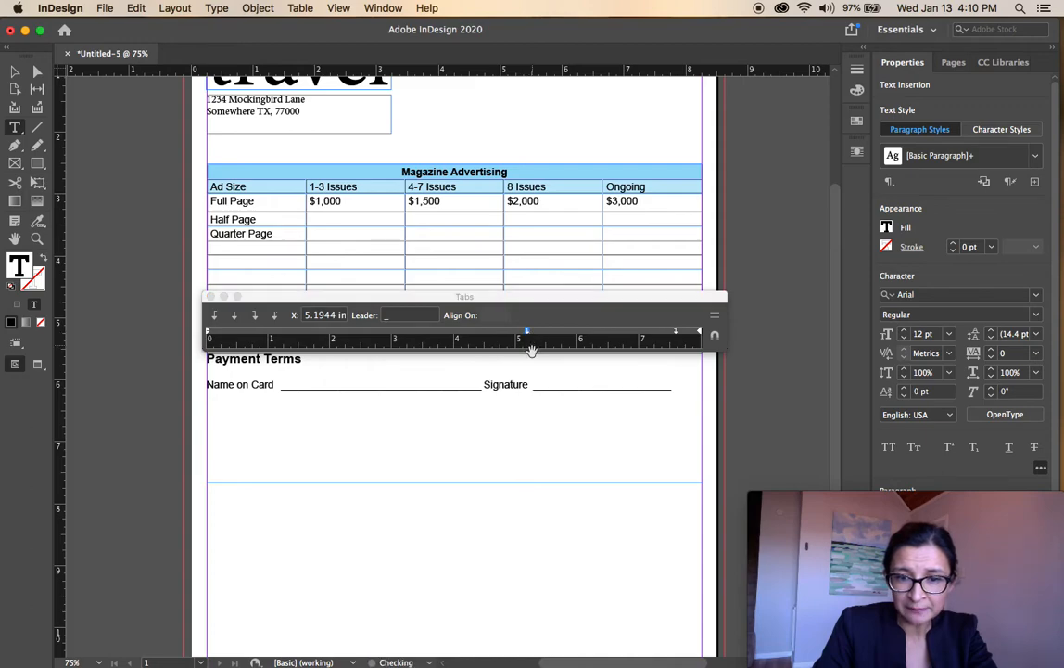
pyautogui.moveTo(674, 332); pyautogui.dragTo(698, 334)
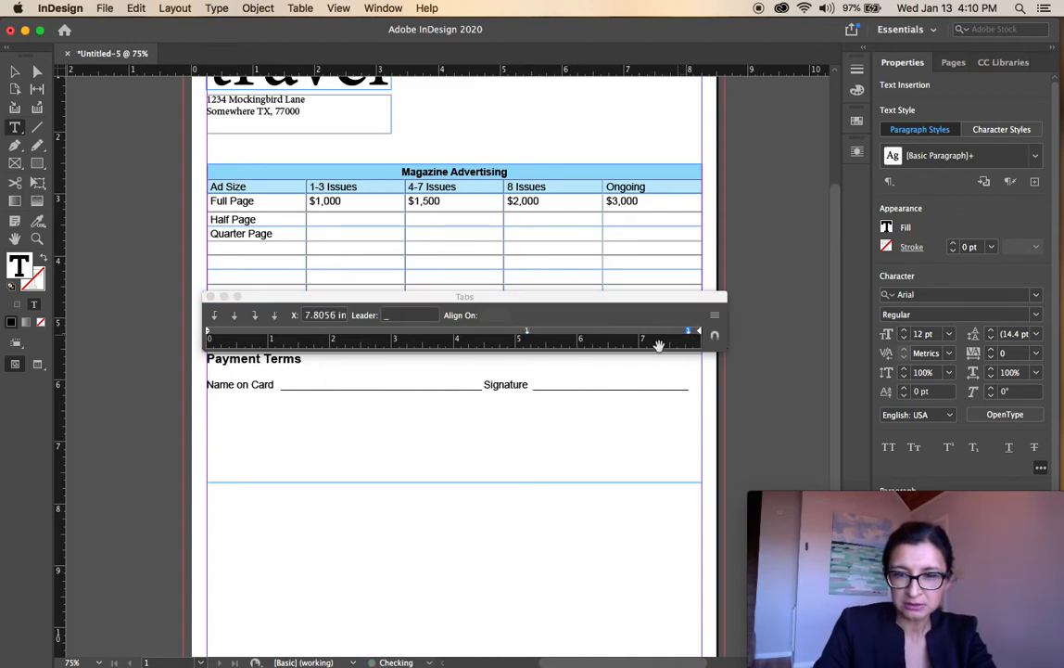
pyautogui.moveTo(528, 332); pyautogui.dragTo(538, 334)
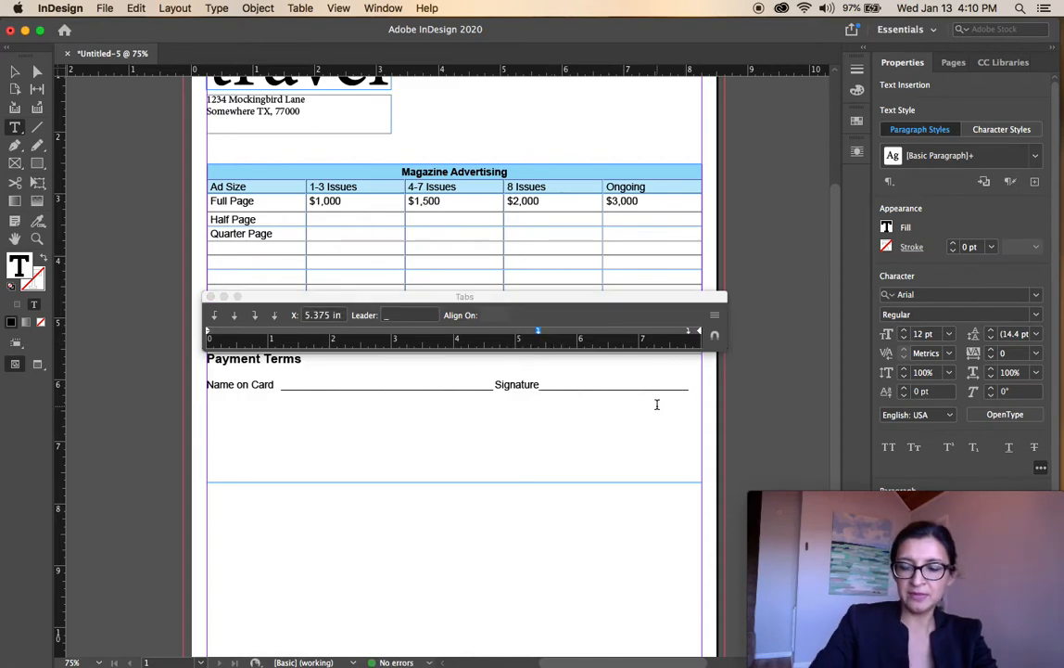
# - Enter "Billing Address" on a new line beneath "Name on Card", following the payment form on the sample sales sheet in Preview
pyautogui.press('Return')
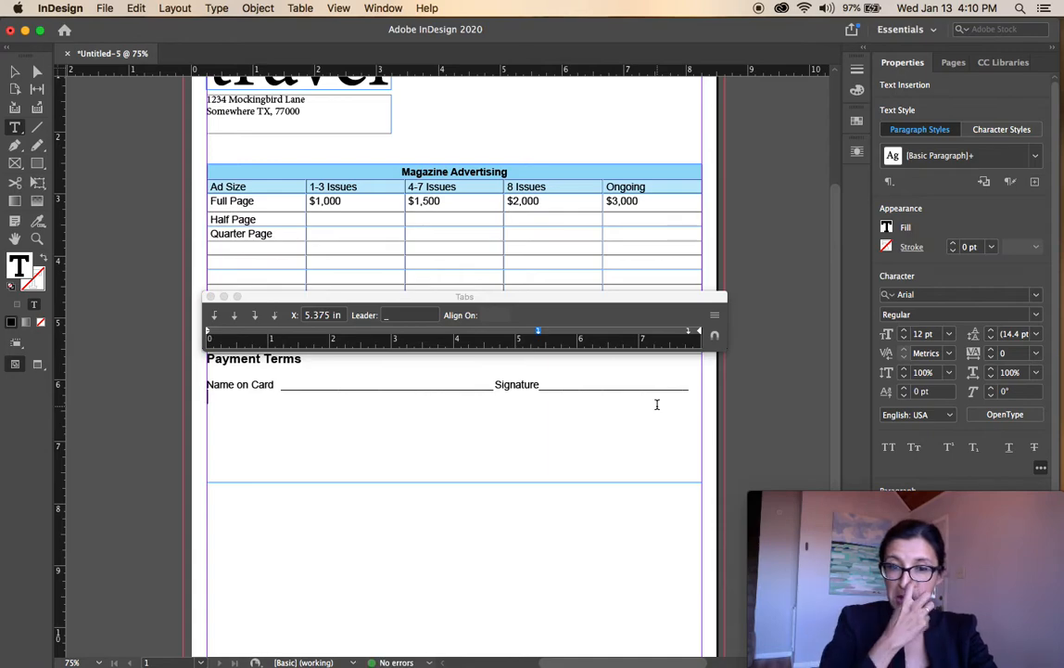
pyautogui.press('Escape')
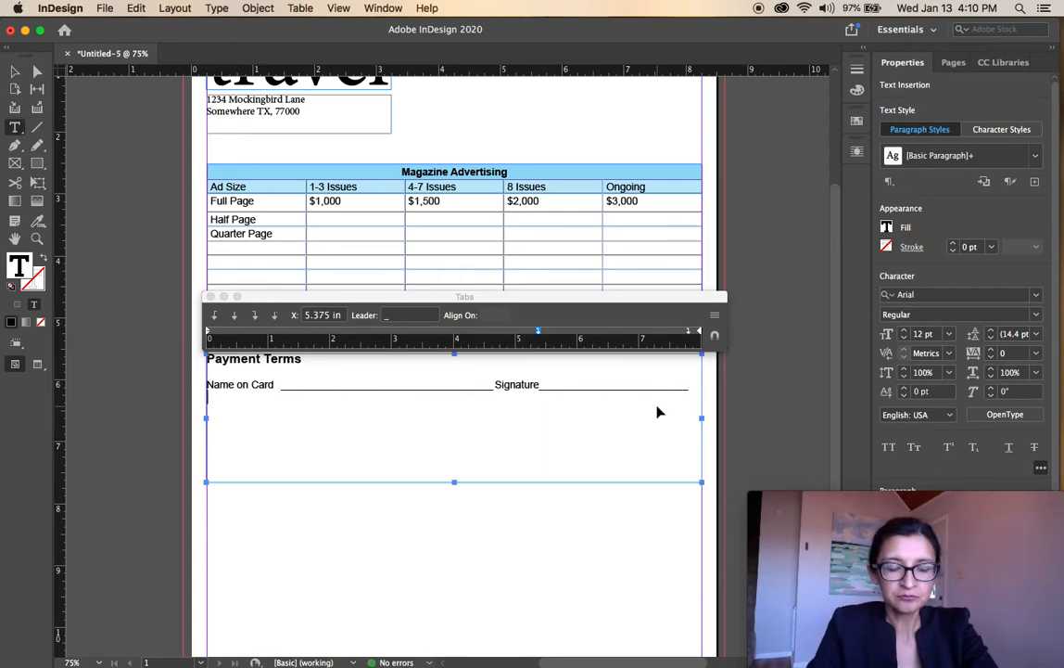
pyautogui.press('super+Tab')
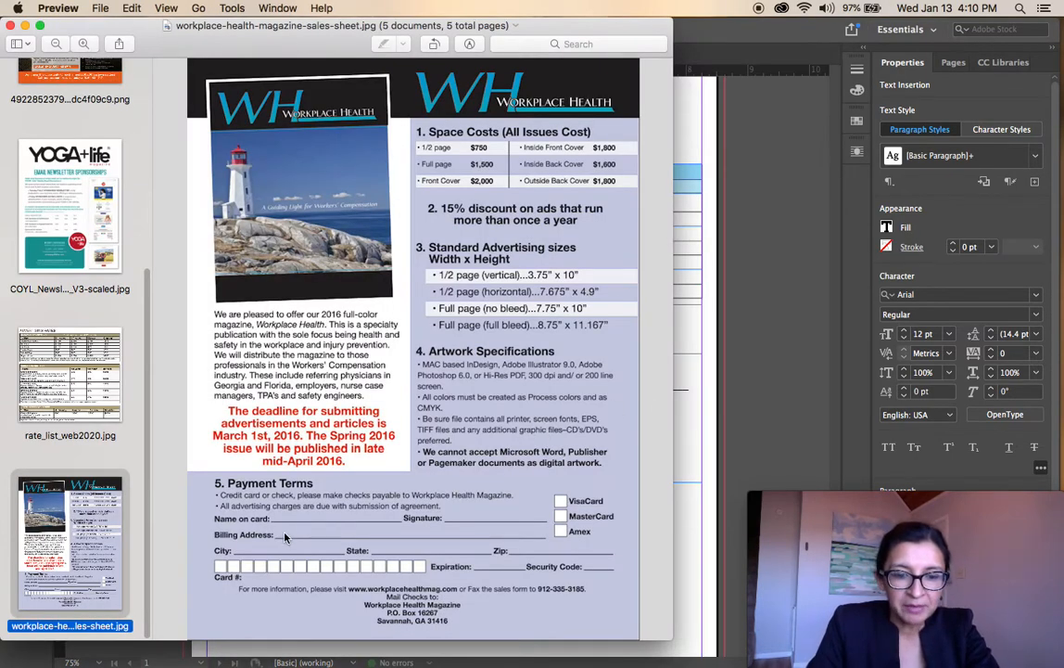
pyautogui.press('super+Tab')
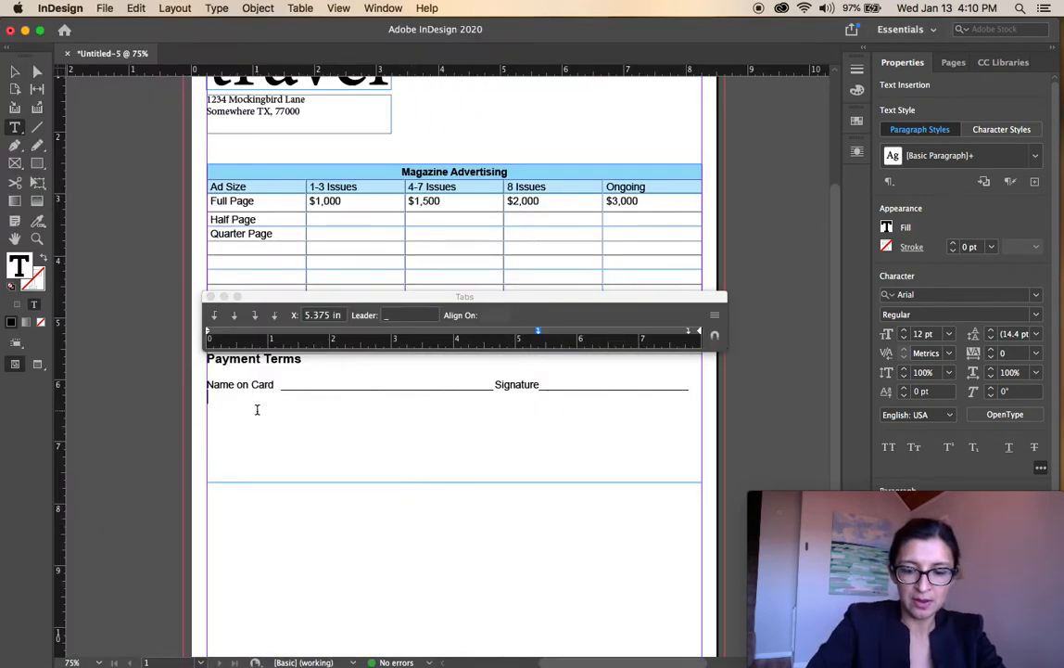
pyautogui.write('Bi')
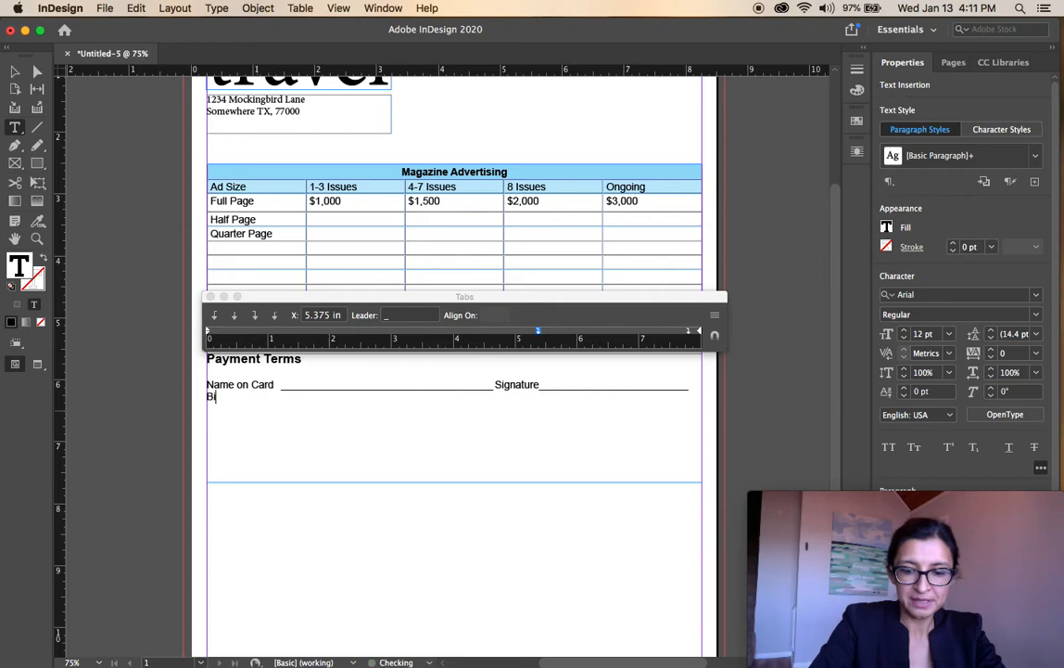
pyautogui.write('lling ')
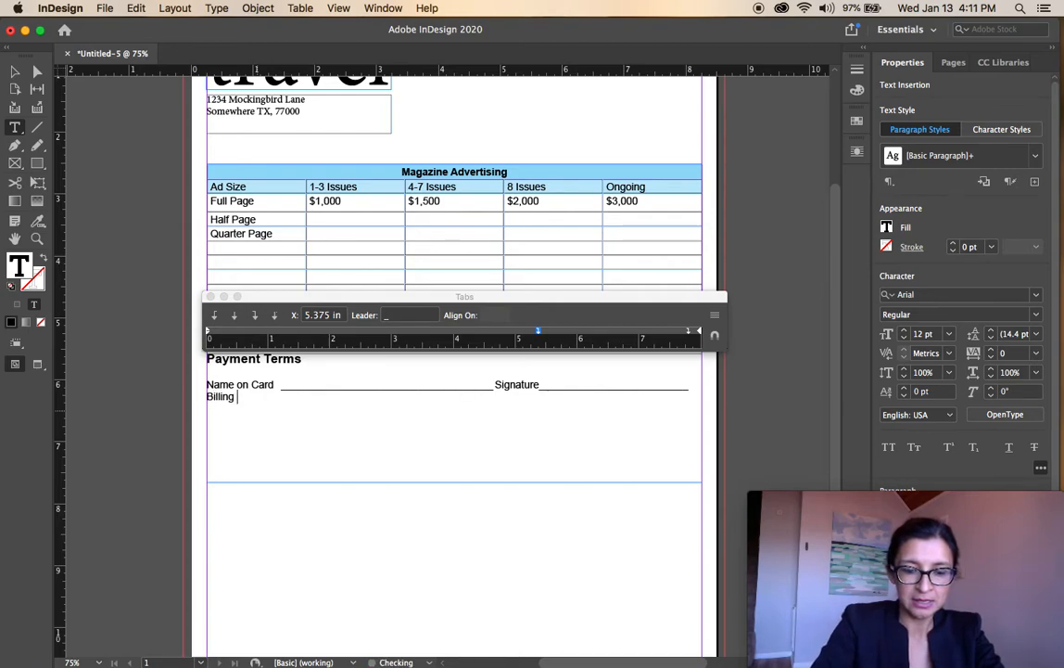
pyautogui.write('Address')
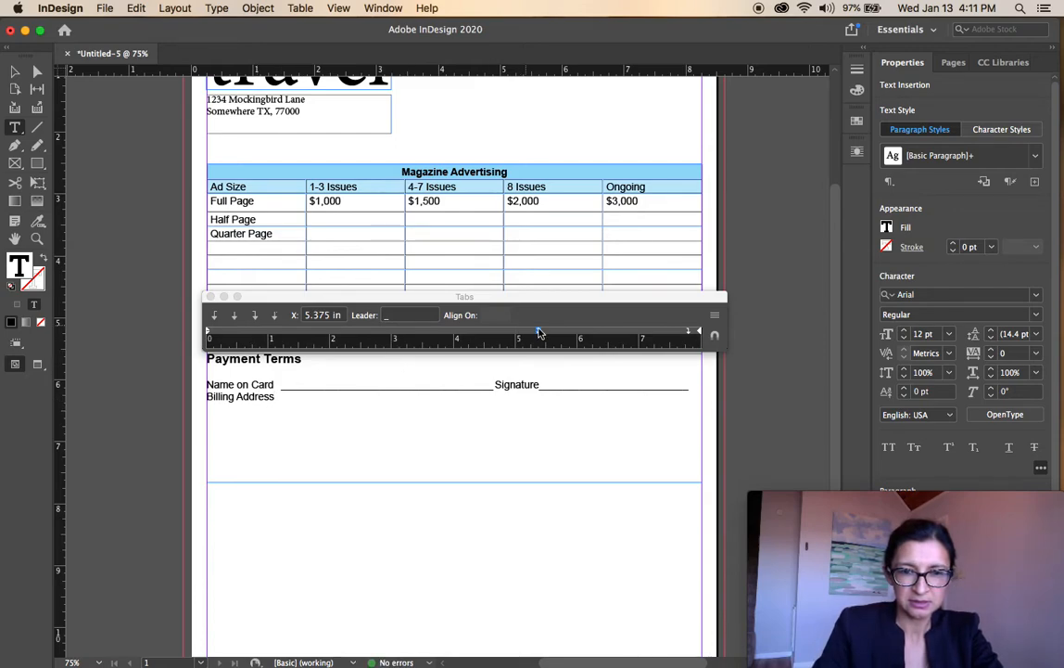
# - Remove the 5.375 in tab stop from the "Billing Address" line, then tab to the 7.81 in stop and start a new line
pyautogui.moveTo(539, 333); pyautogui.dragTo(546, 309)
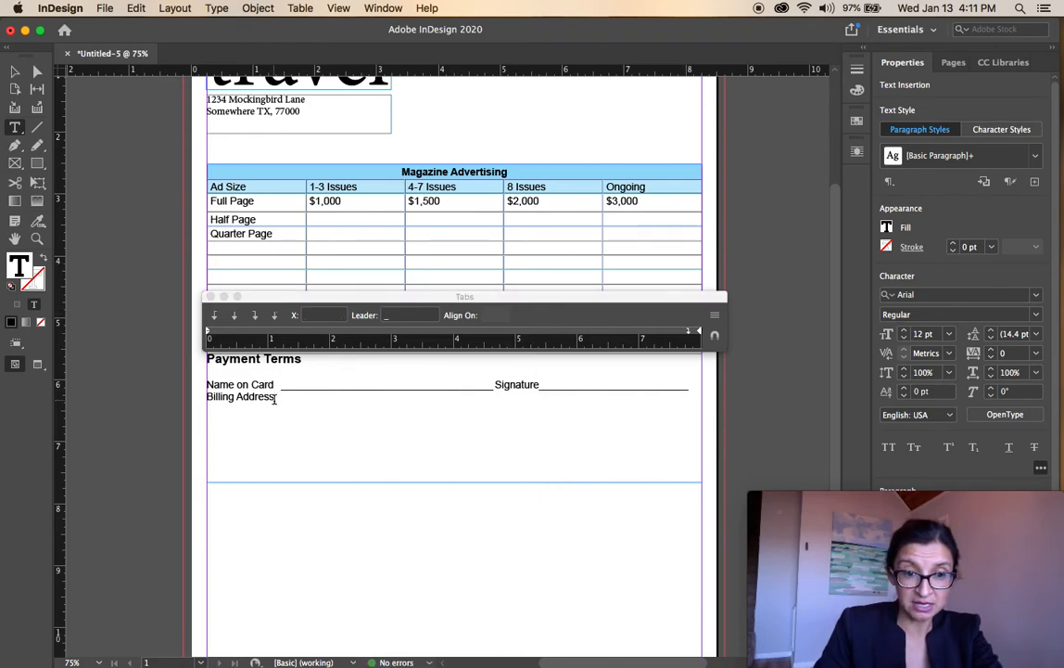
pyautogui.click(690, 334)
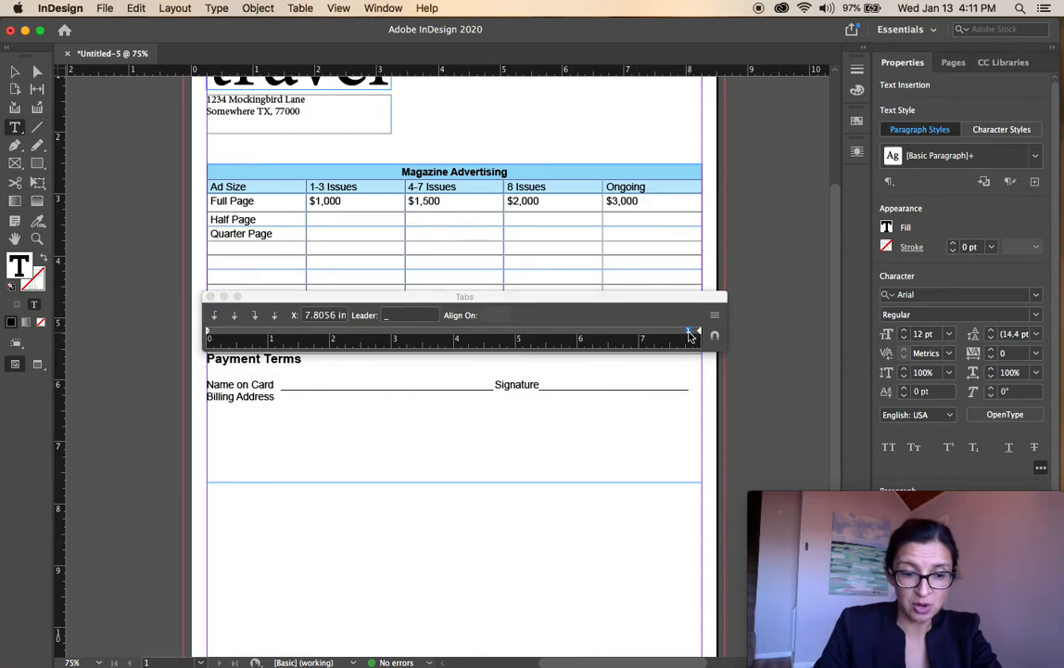
pyautogui.press('Tab')
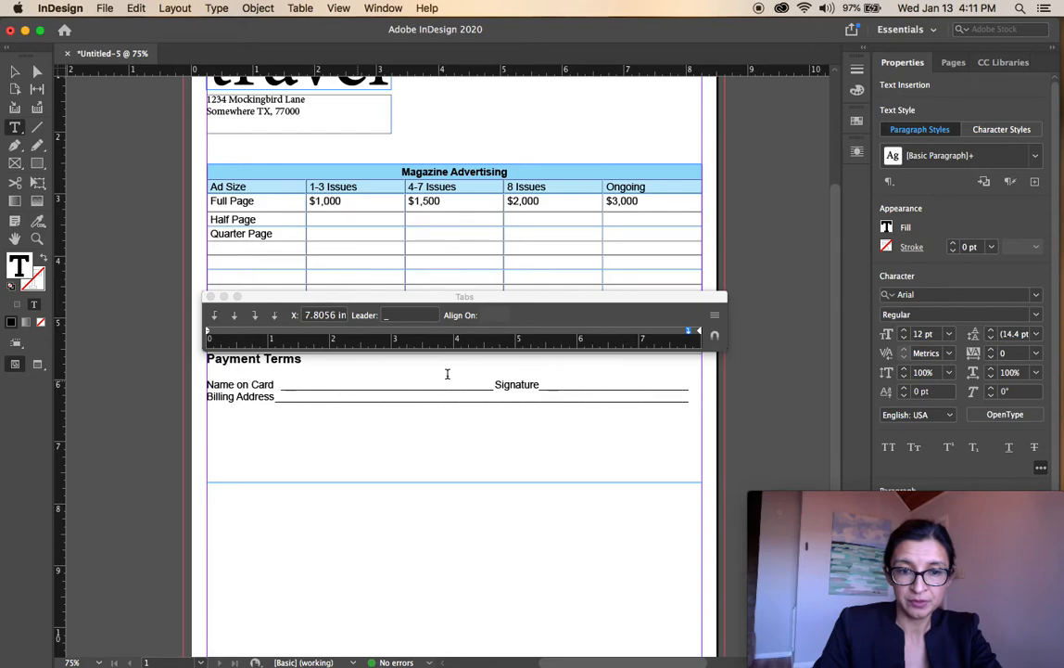
pyautogui.click(689, 334)
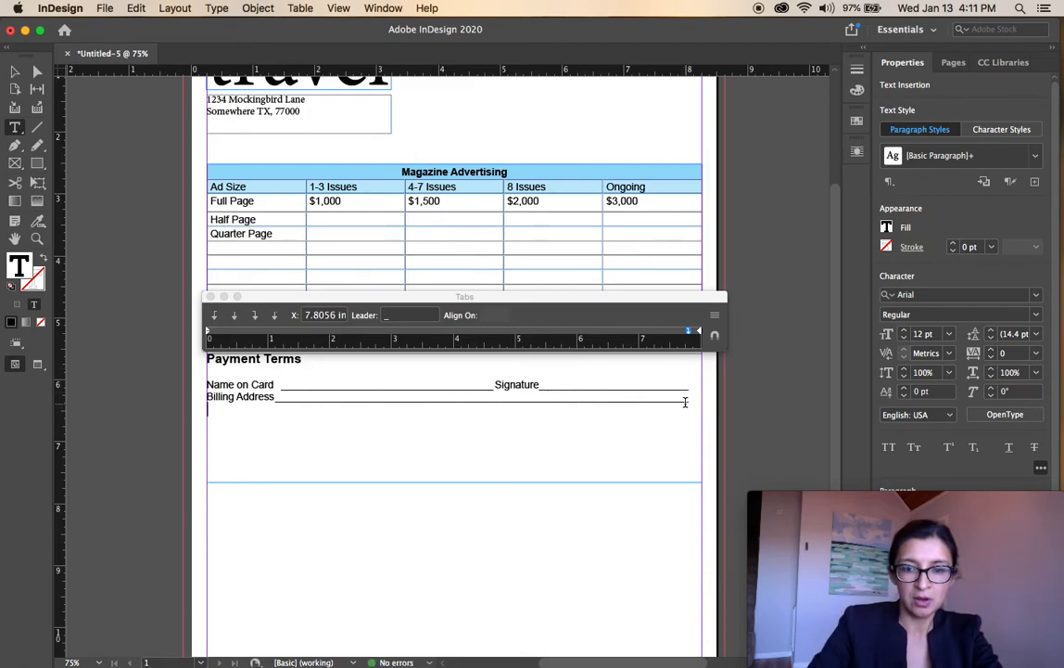
pyautogui.press('Return')
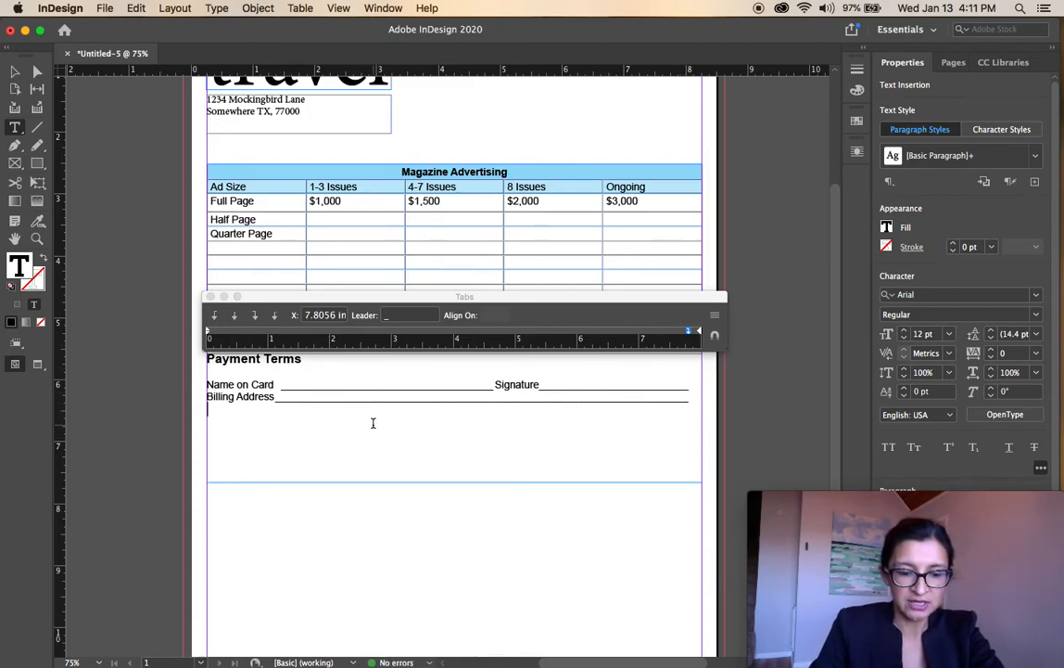
# - Check the payment form on the sample sales sheet in Preview, and enter "City State Zip" beneath the InDesign "Billing Address" line
pyautogui.press('super+Tab')
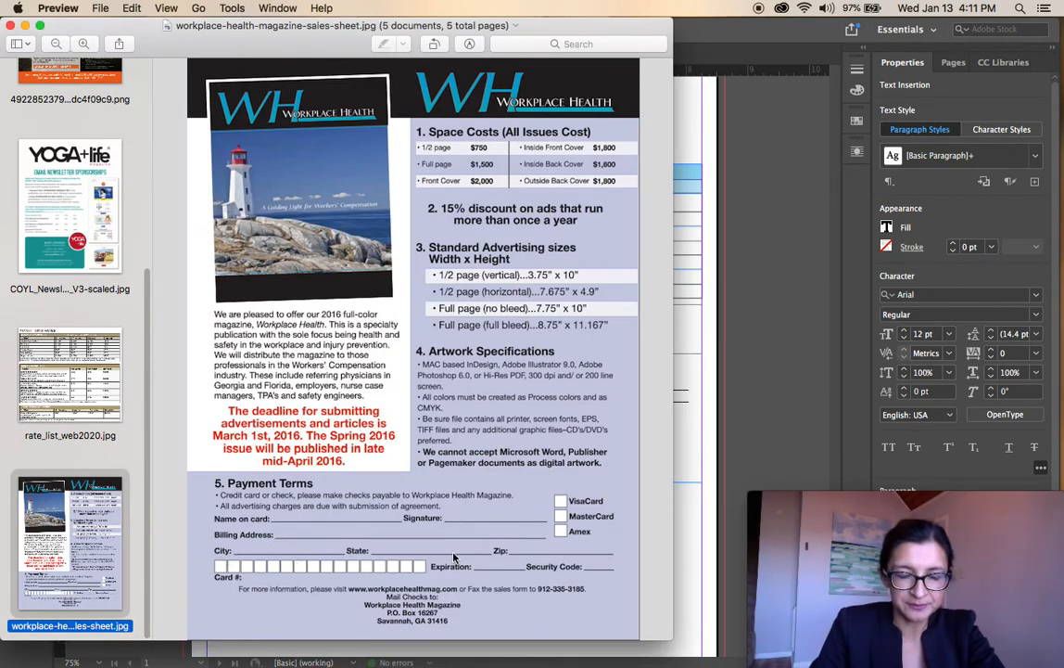
pyautogui.press('super+Tab')
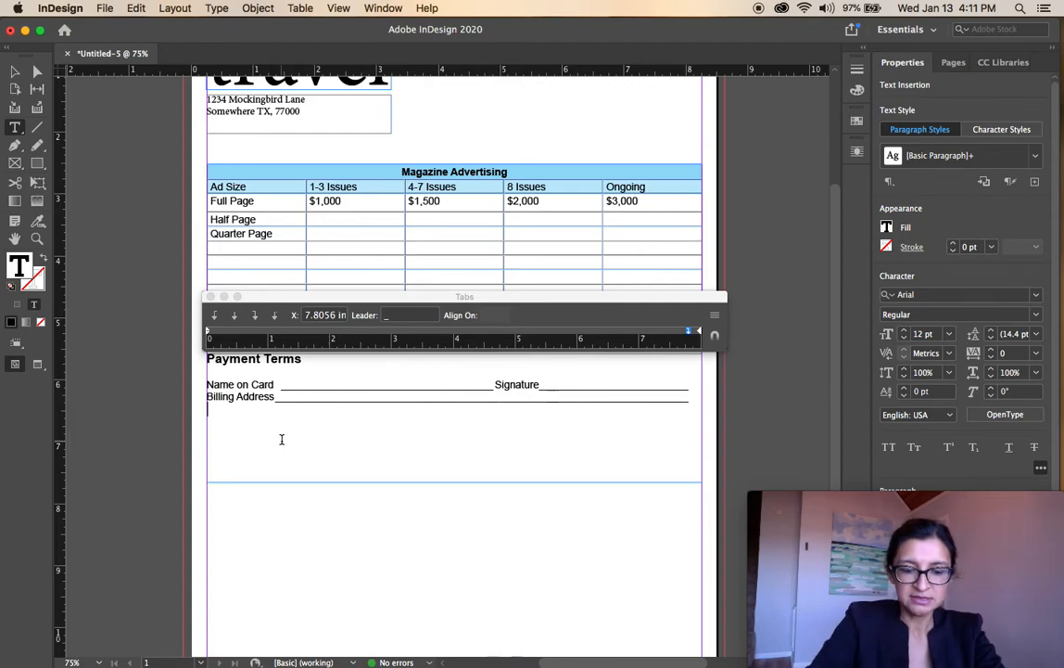
pyautogui.write('City')
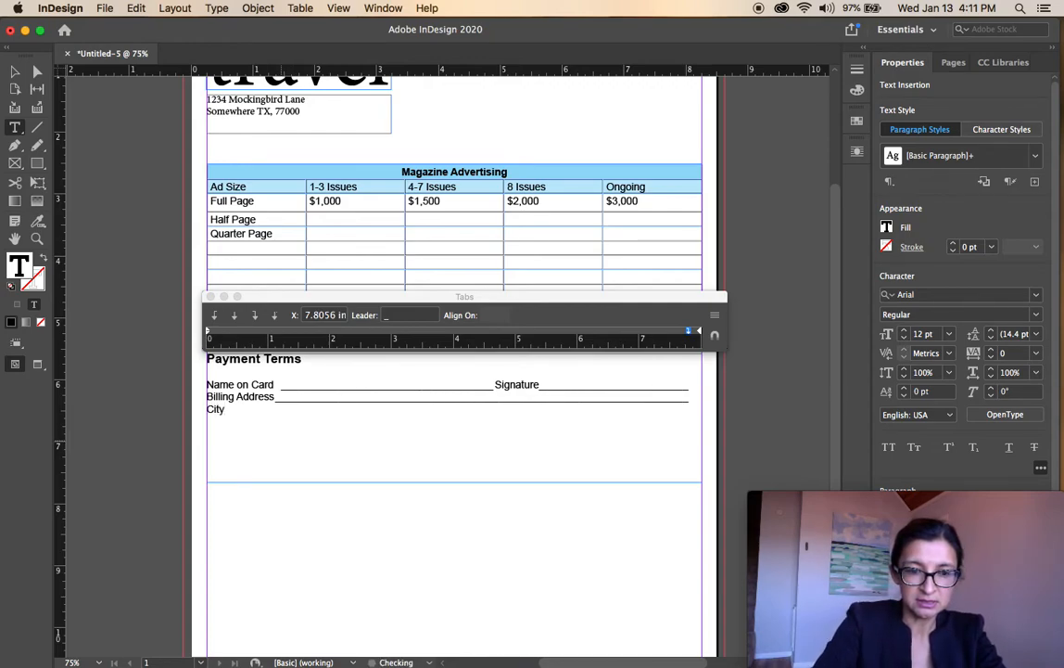
pyautogui.write(' State Zip')
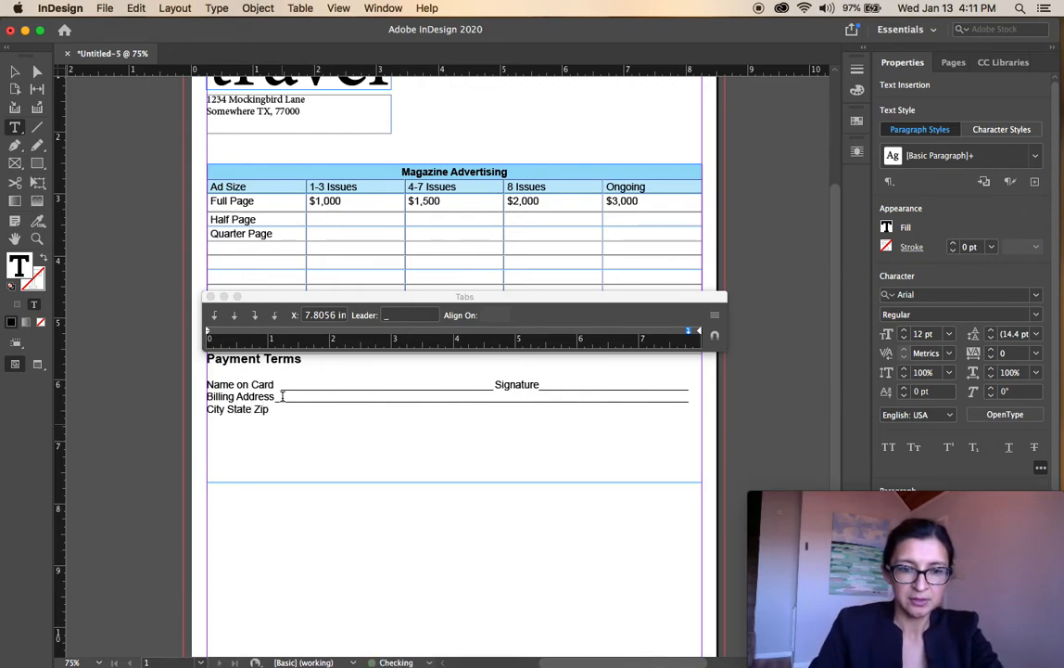
# - Add right-justified tab stops with underscore leaders at about 2.97 in and 4.79 in to the "City State Zip" line
pyautogui.click(255, 316)
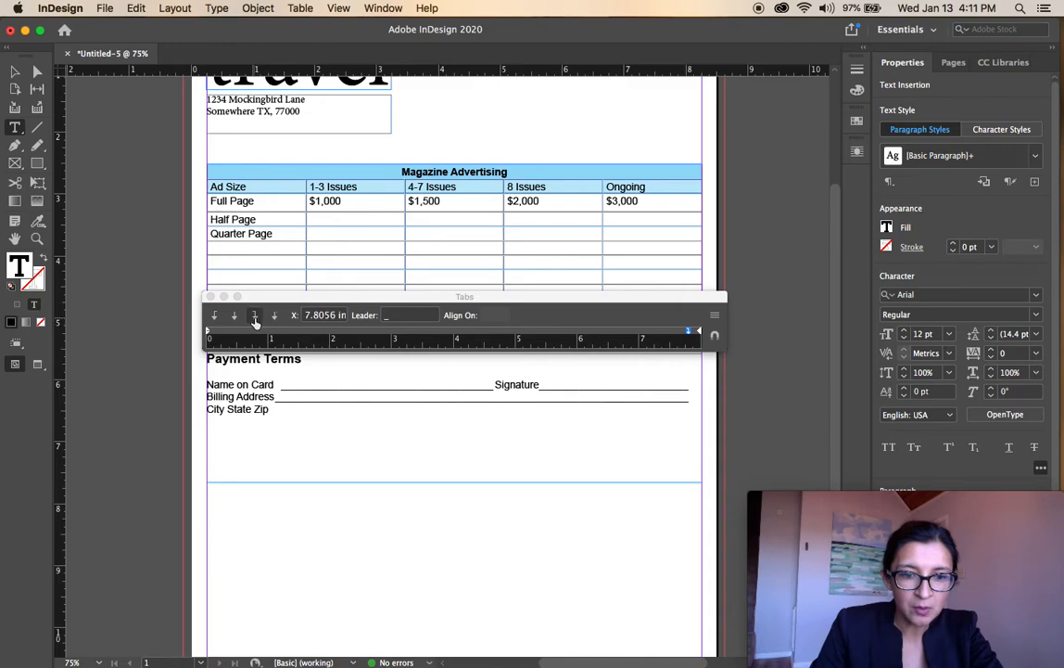
pyautogui.click(252, 316)
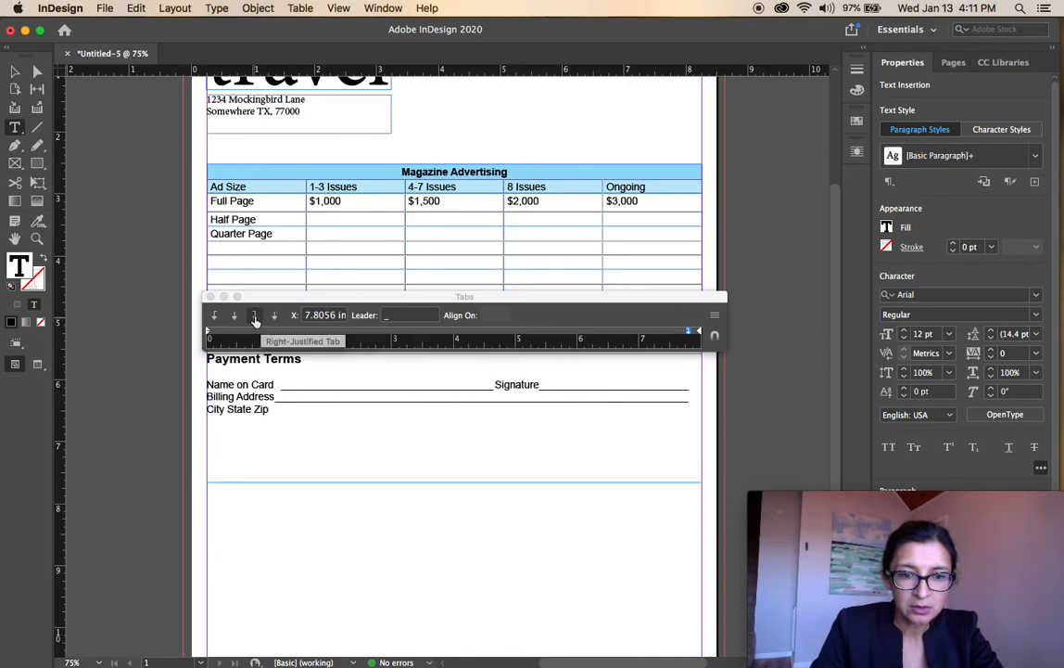
pyautogui.click(392, 339)
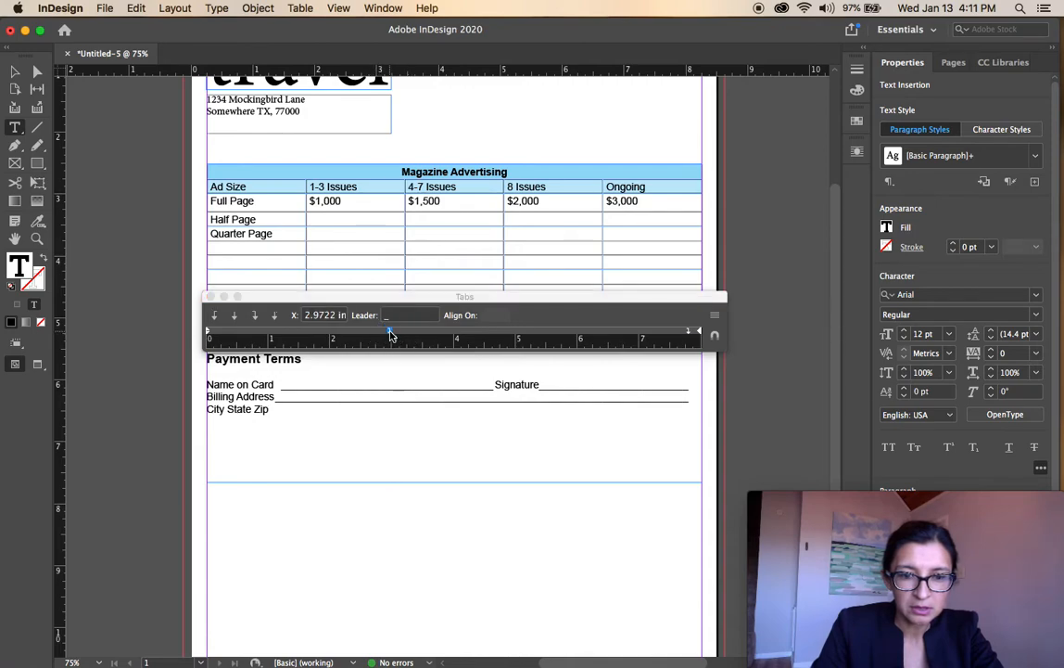
pyautogui.click(503, 336)
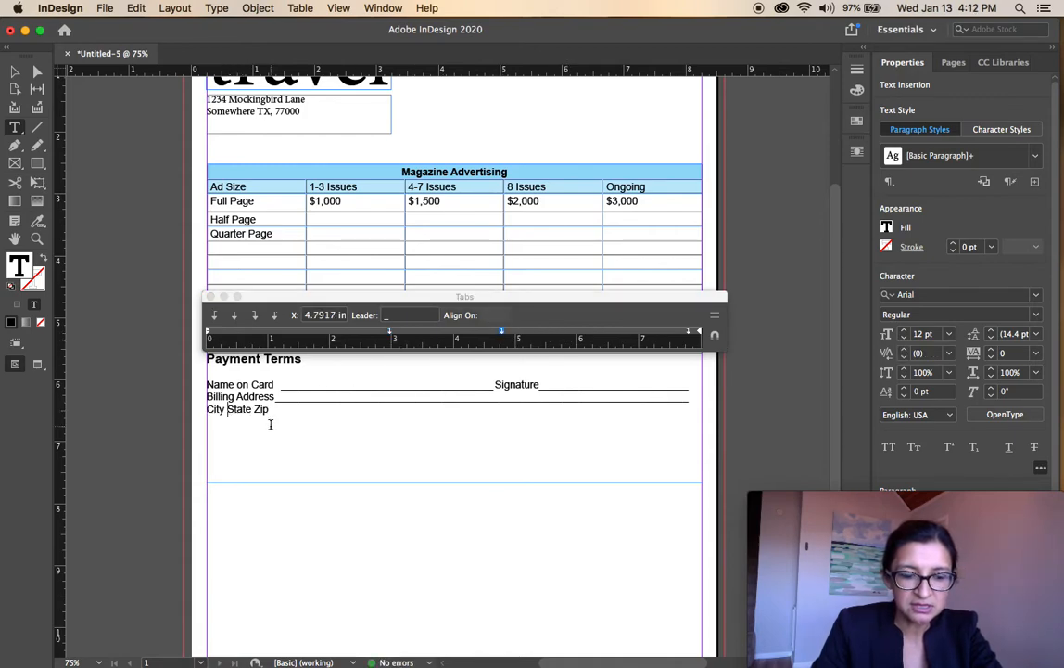
# - Insert tabs after "City", "State" and "Zip" to create an underscore fill-in line for each
pyautogui.press('Tab')
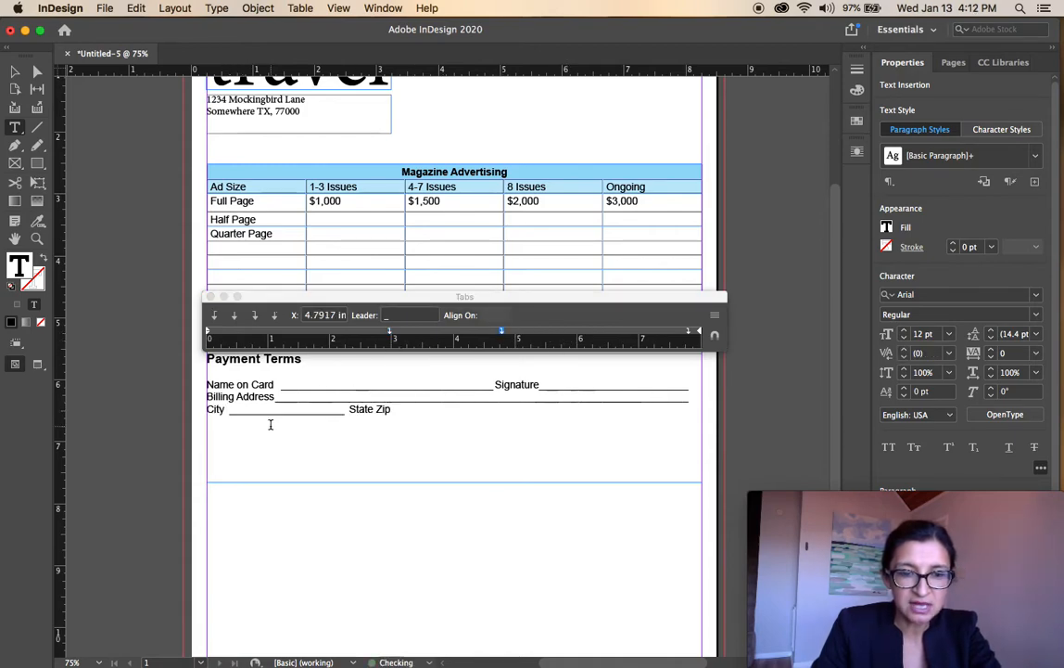
pyautogui.click(378, 409)
pyautogui.press('Tab')
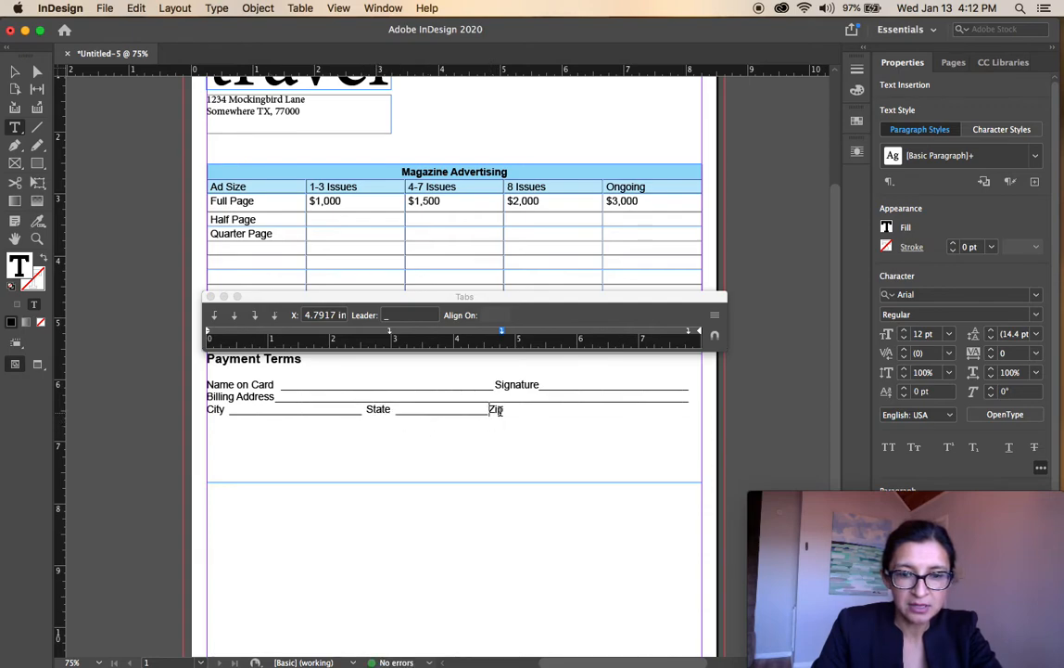
pyautogui.hotkey('shift', 'Tab')
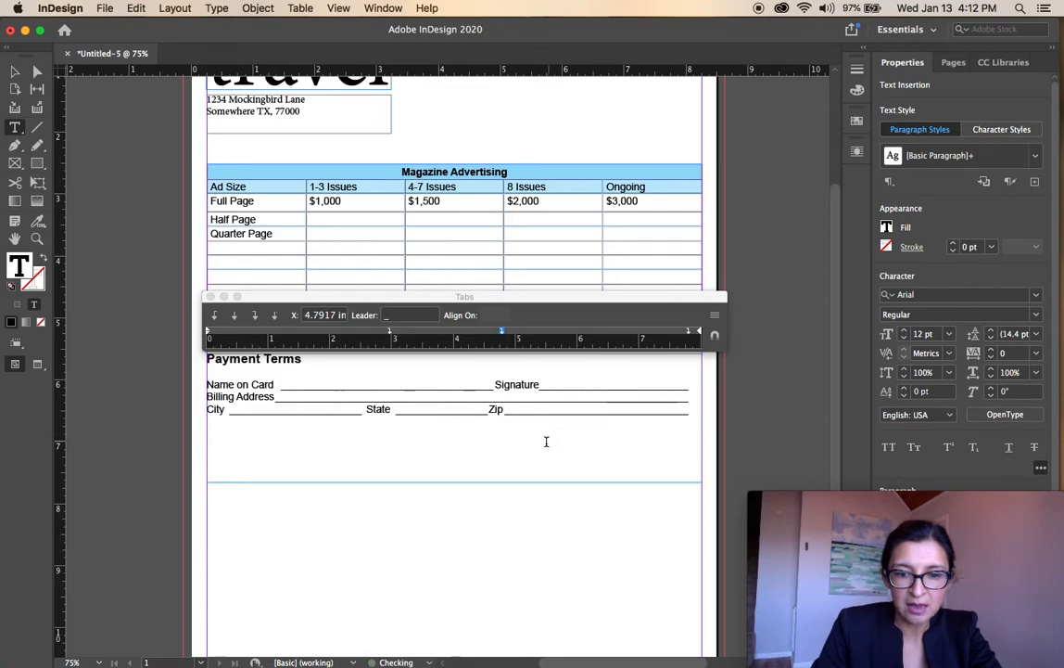
# - Reposition the City line's first two tab stops to 4.25 in and about 5.76 in
pyautogui.click(367, 409)
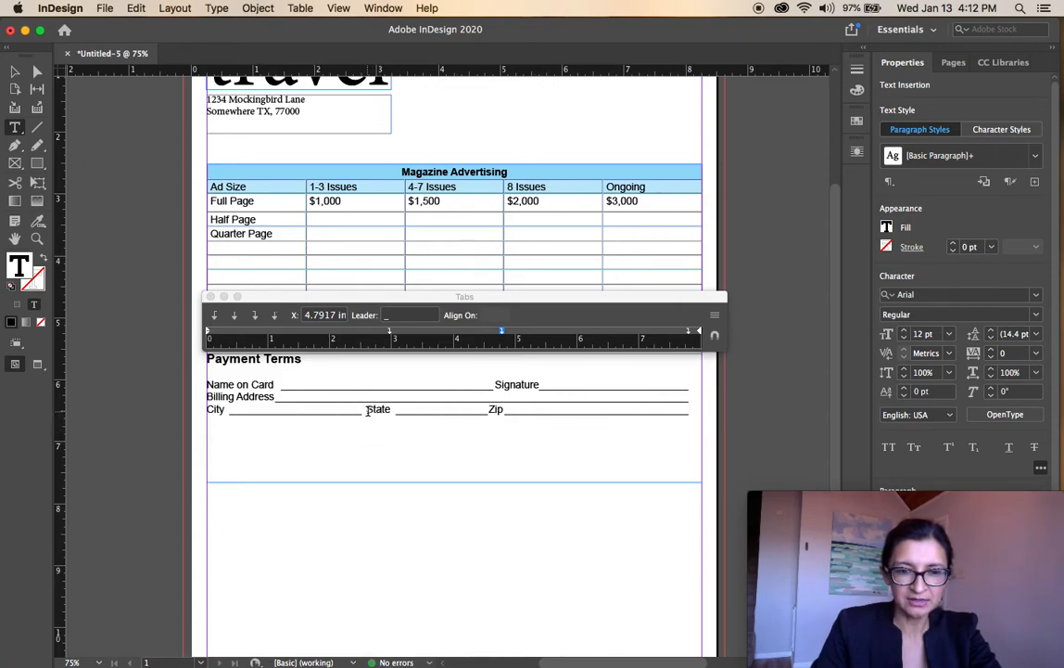
pyautogui.moveTo(391, 332); pyautogui.dragTo(425, 331)
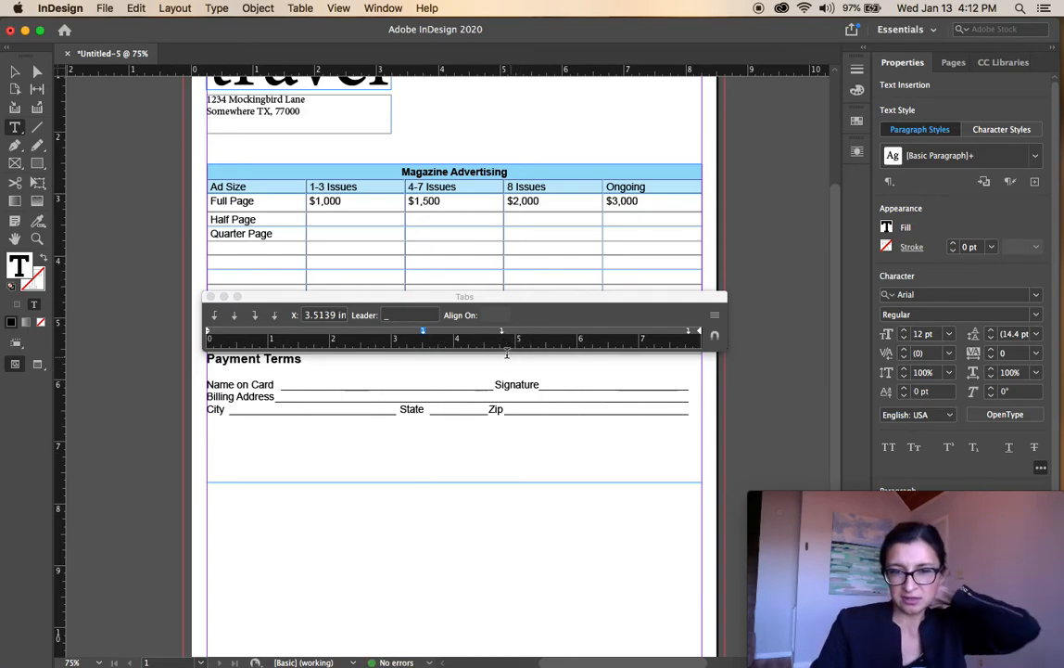
pyautogui.moveTo(503, 332); pyautogui.dragTo(565, 332)
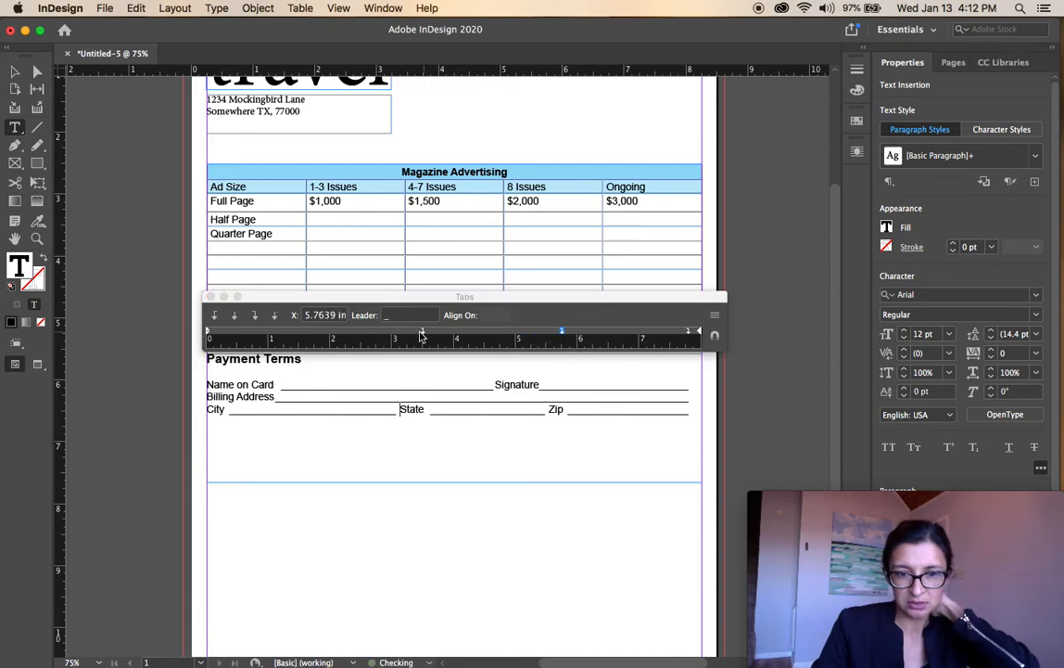
pyautogui.moveTo(423, 333); pyautogui.dragTo(469, 335)
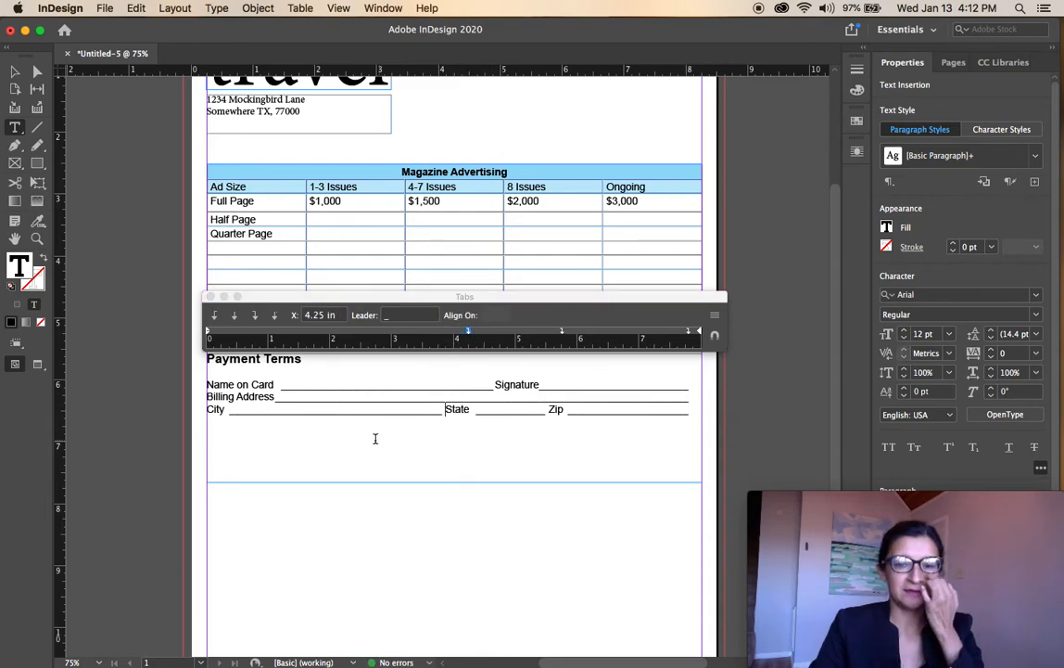
# - Set the leading of the three payment form lines, from "Name on Card" to "Zip", to 30 pt
pyautogui.moveTo(208, 384); pyautogui.dragTo(770, 423)
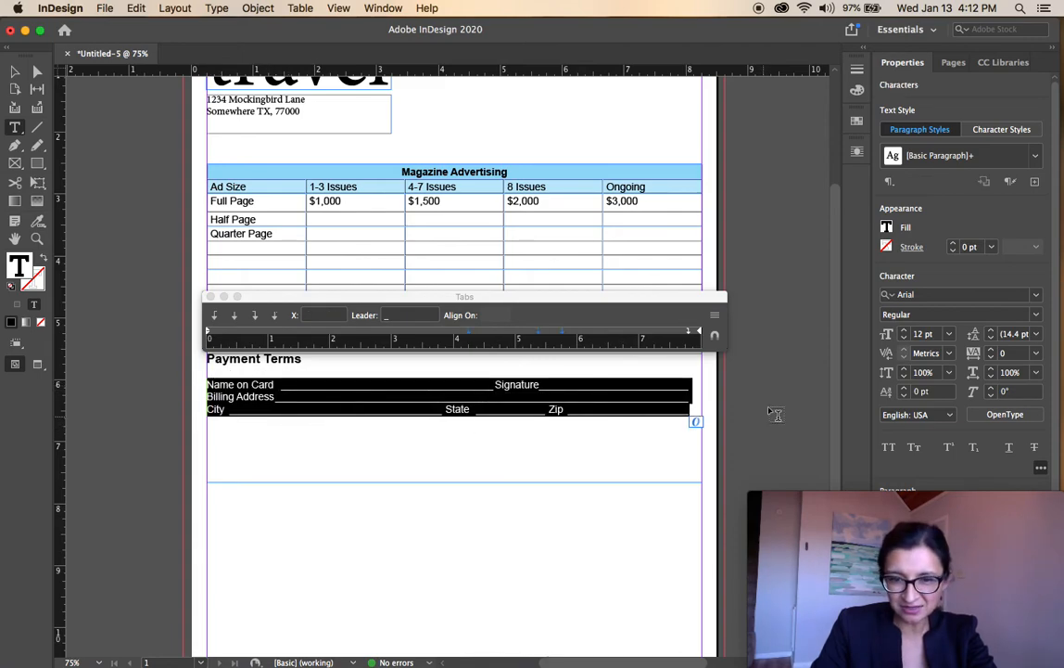
pyautogui.click(1037, 335)
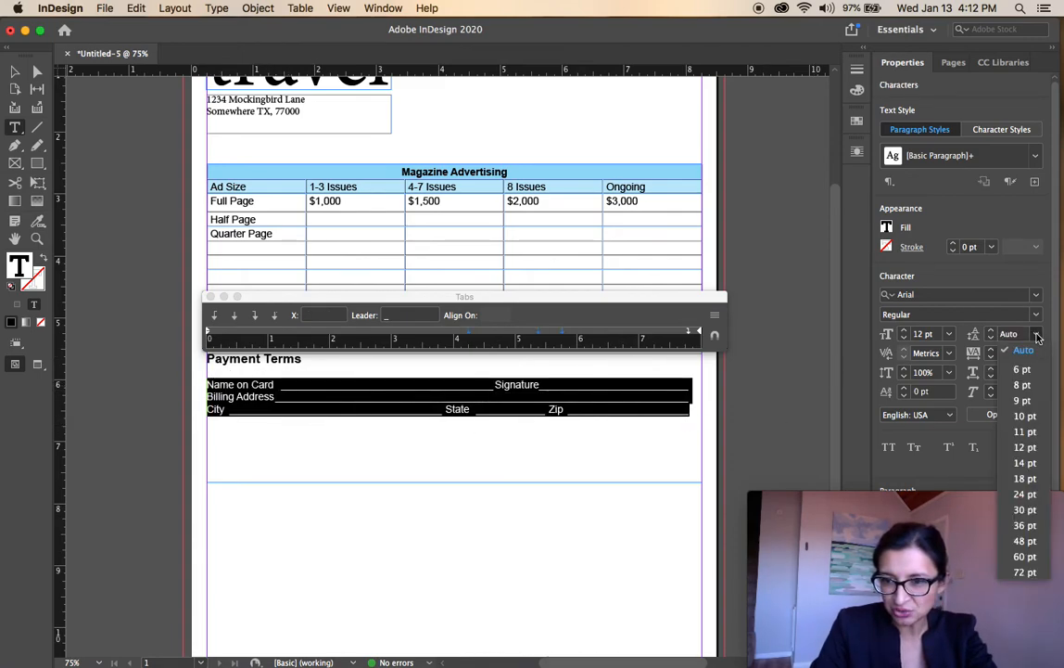
pyautogui.click(1025, 477)
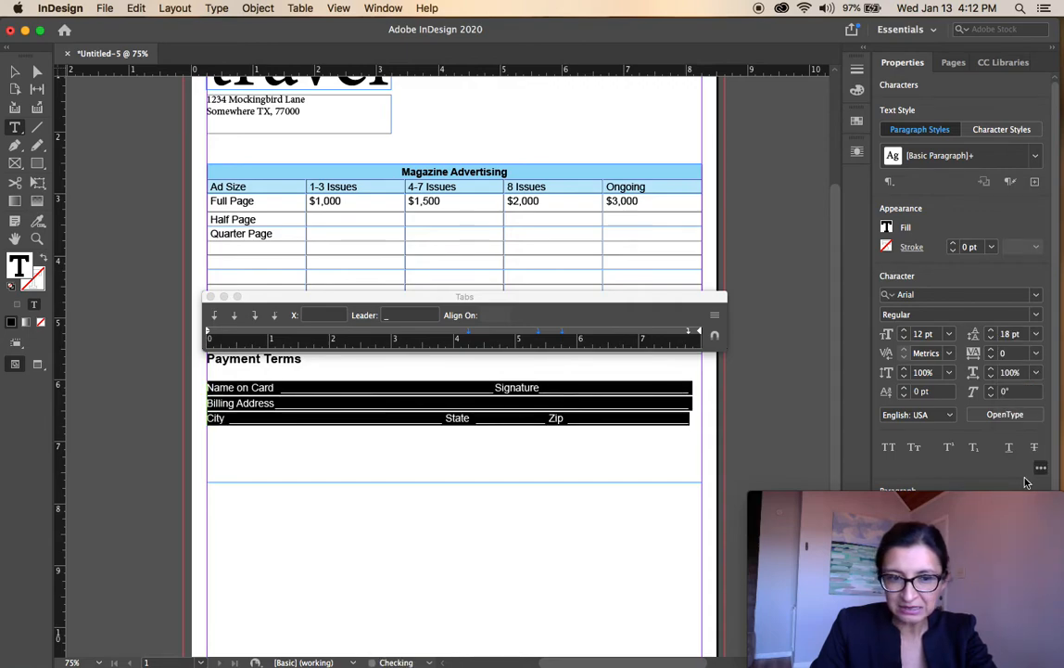
pyautogui.click(1037, 335)
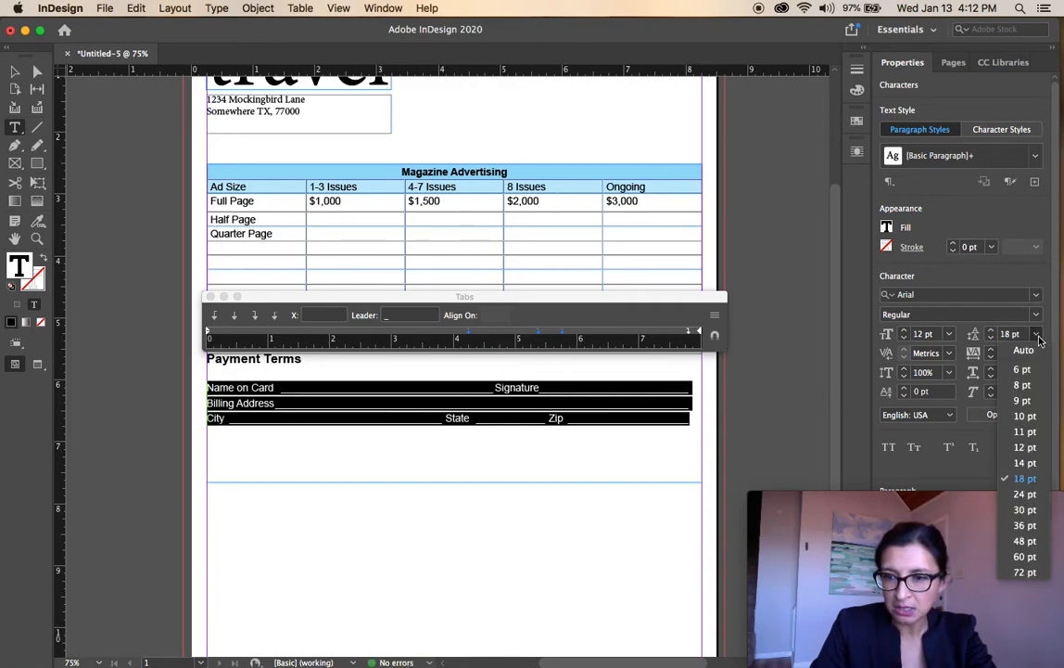
pyautogui.click(1024, 510)
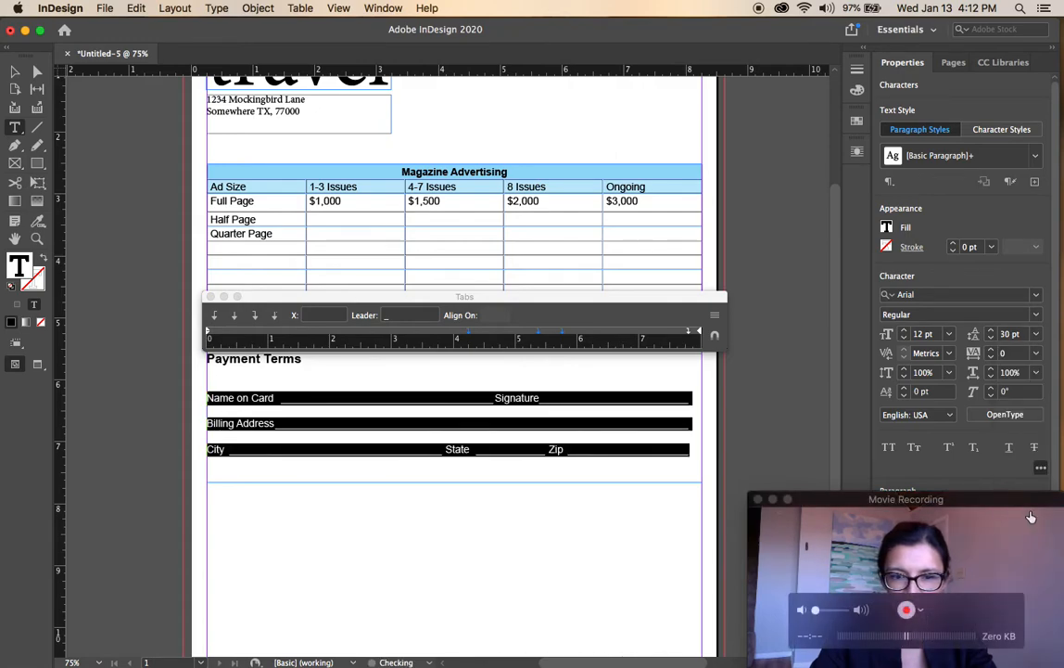
pyautogui.click(274, 423)
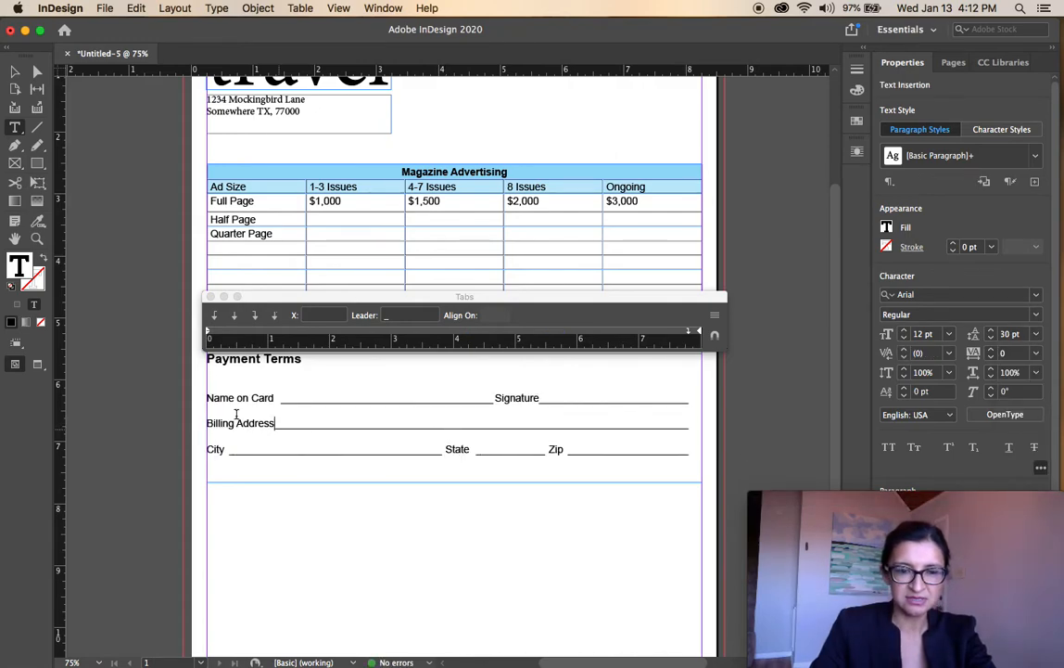
# - Extend the payment form's text frame downward to a height of 2.64 in and resume text editing below the City line
pyautogui.click(15, 71)
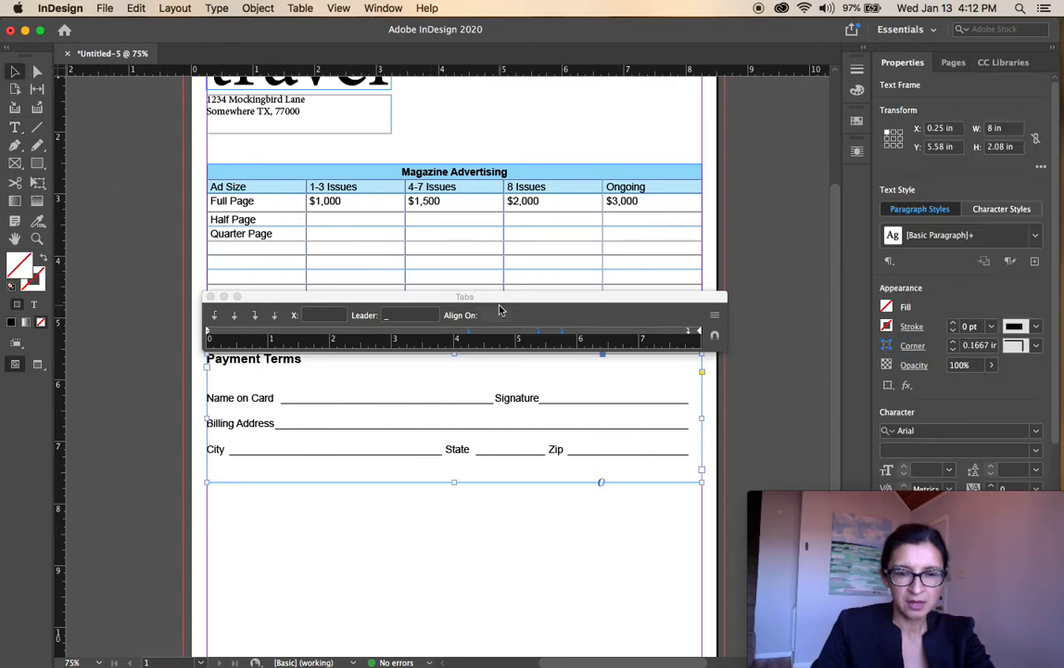
pyautogui.moveTo(455, 482); pyautogui.dragTo(454, 517)
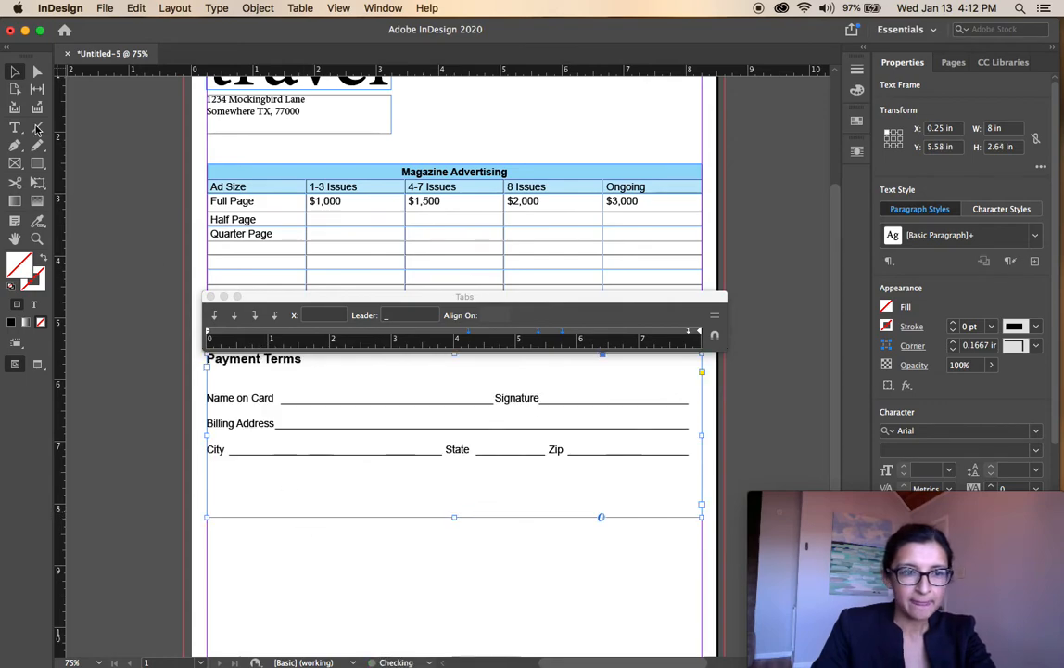
pyautogui.press('t')
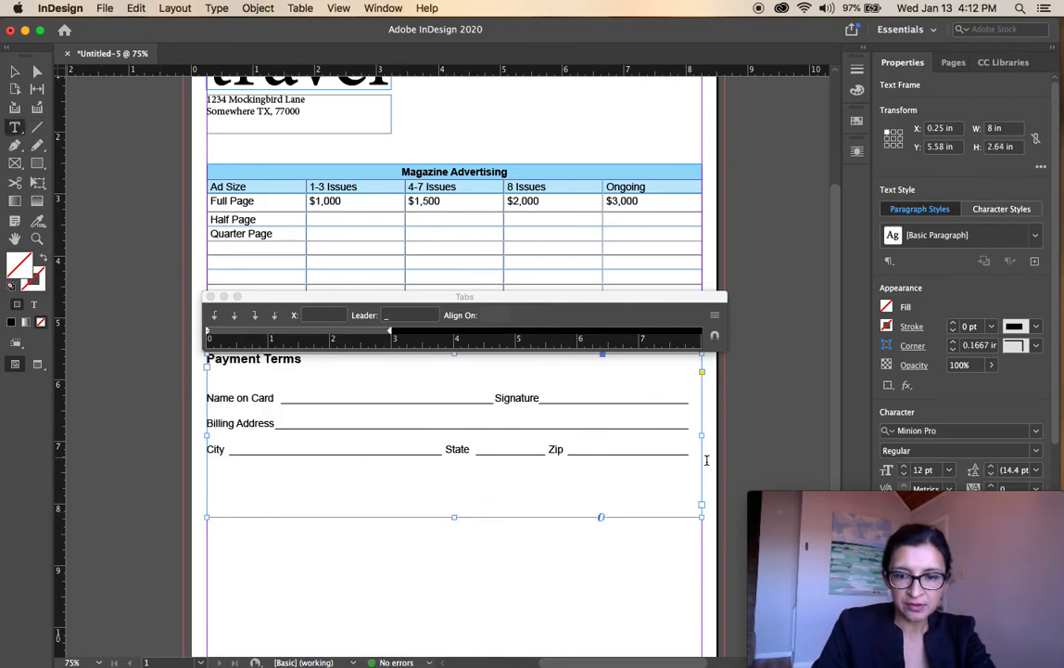
pyautogui.click(701, 461)
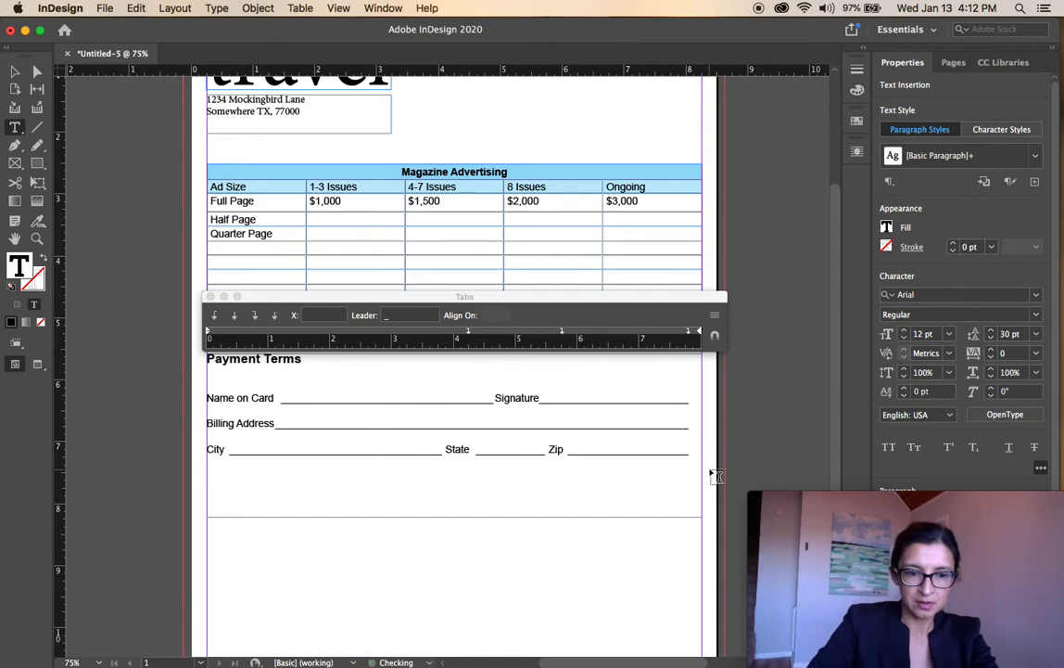
# - Check the card types on the sample sales sheet in Preview, and enter "Visa Master Card Amex" beneath the InDesign City line
pyautogui.press('super+Tab')
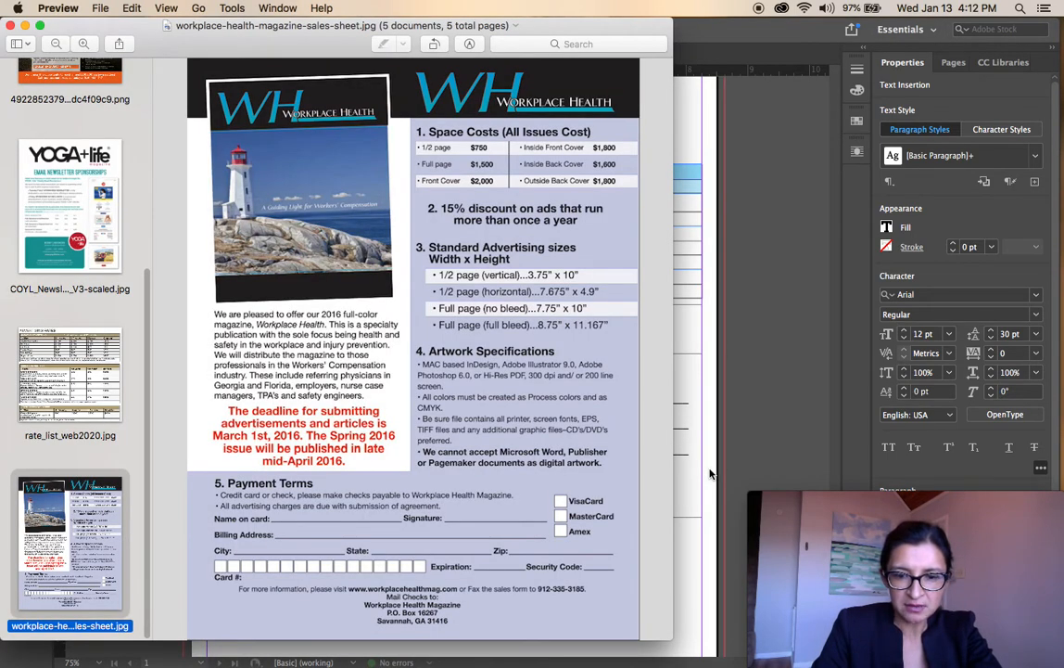
pyautogui.press('super+Tab')
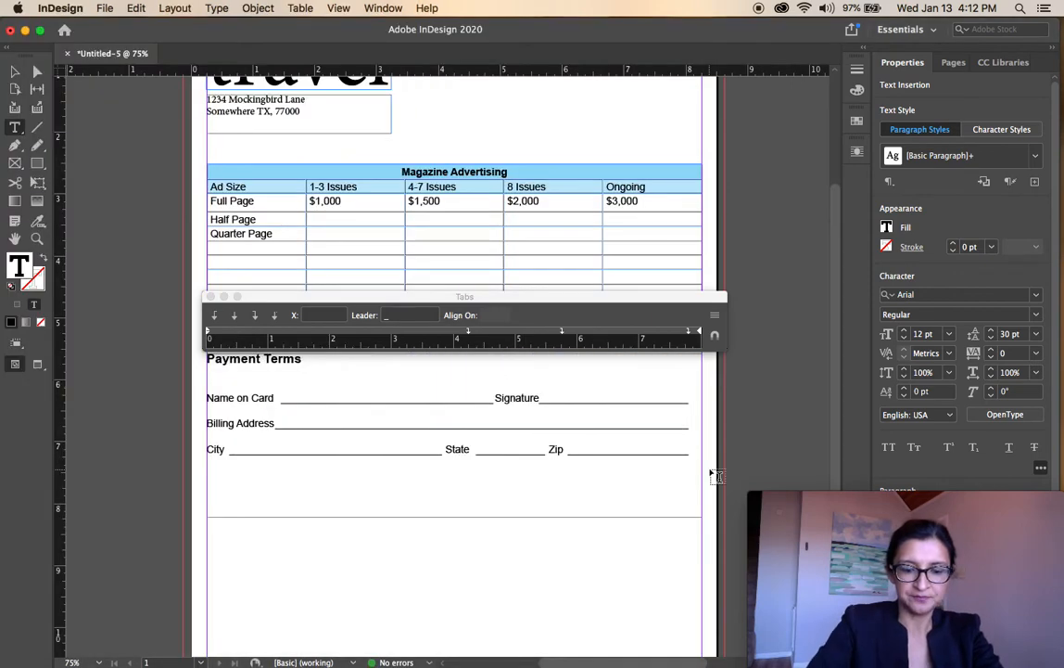
pyautogui.write('Visa Master')
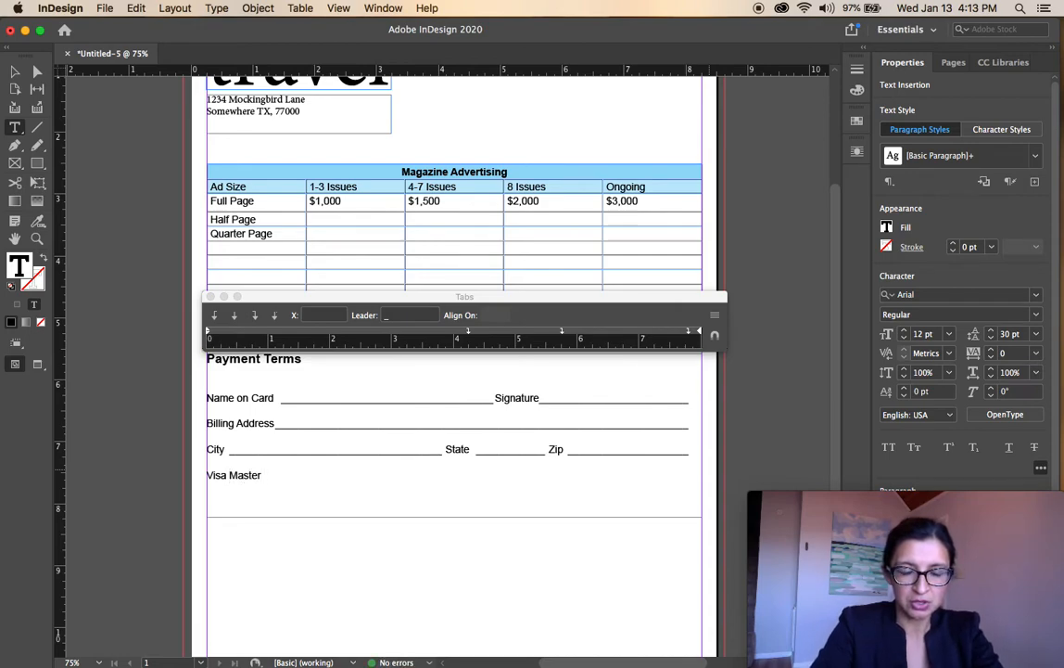
pyautogui.write(' Card Amex')
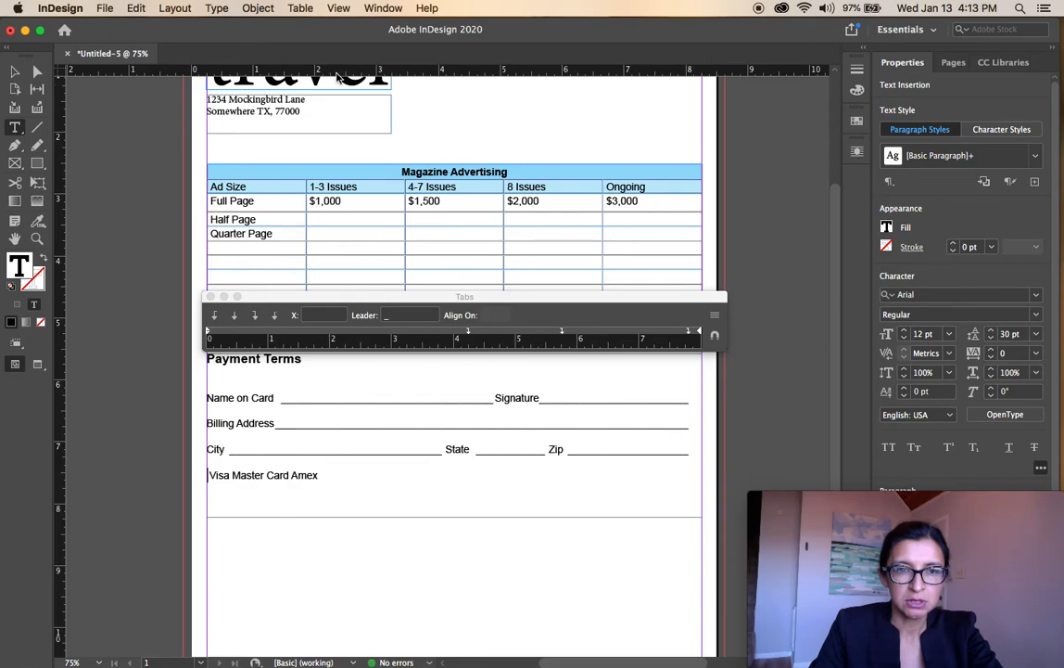
# - Open the Glyphs panel and move and enlarge it to show more characters, with the text cursor before "Visa"
pyautogui.click(217, 8)
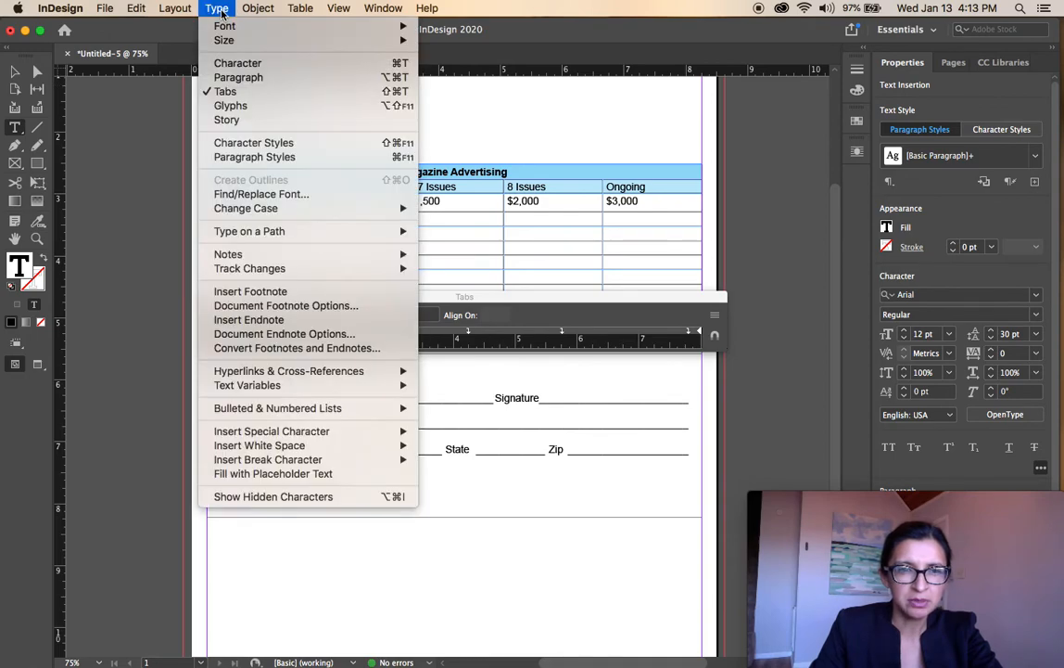
pyautogui.click(238, 105)
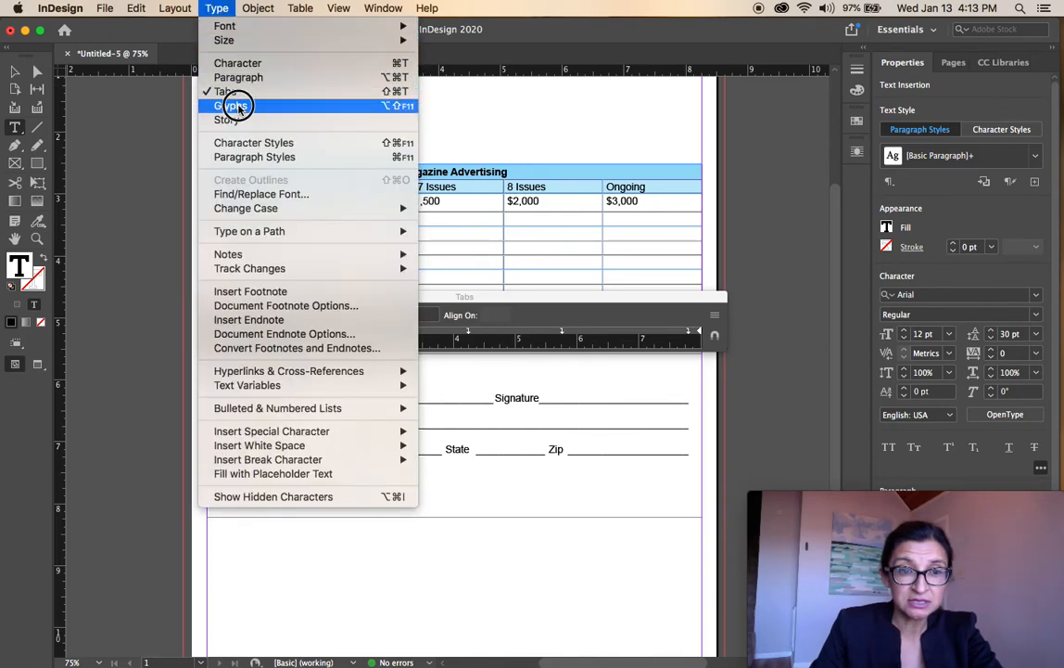
pyautogui.moveTo(524, 231); pyautogui.dragTo(473, 157)
pyautogui.moveTo(613, 385); pyautogui.dragTo(752, 595)
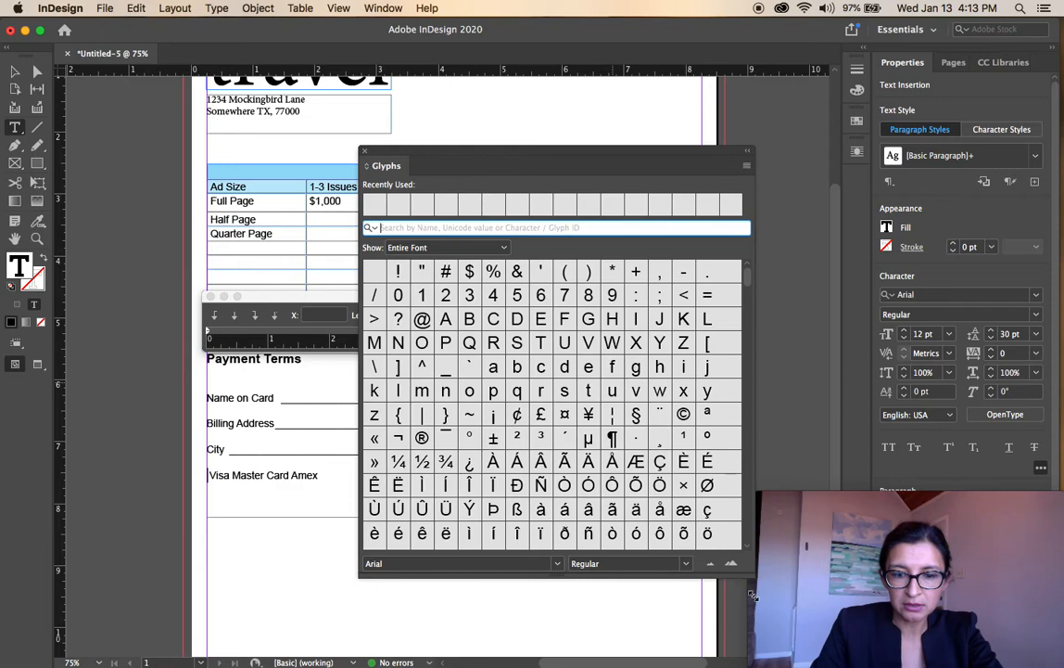
pyautogui.moveTo(637, 161); pyautogui.dragTo(463, 91)
pyautogui.moveTo(590, 510); pyautogui.dragTo(644, 633)
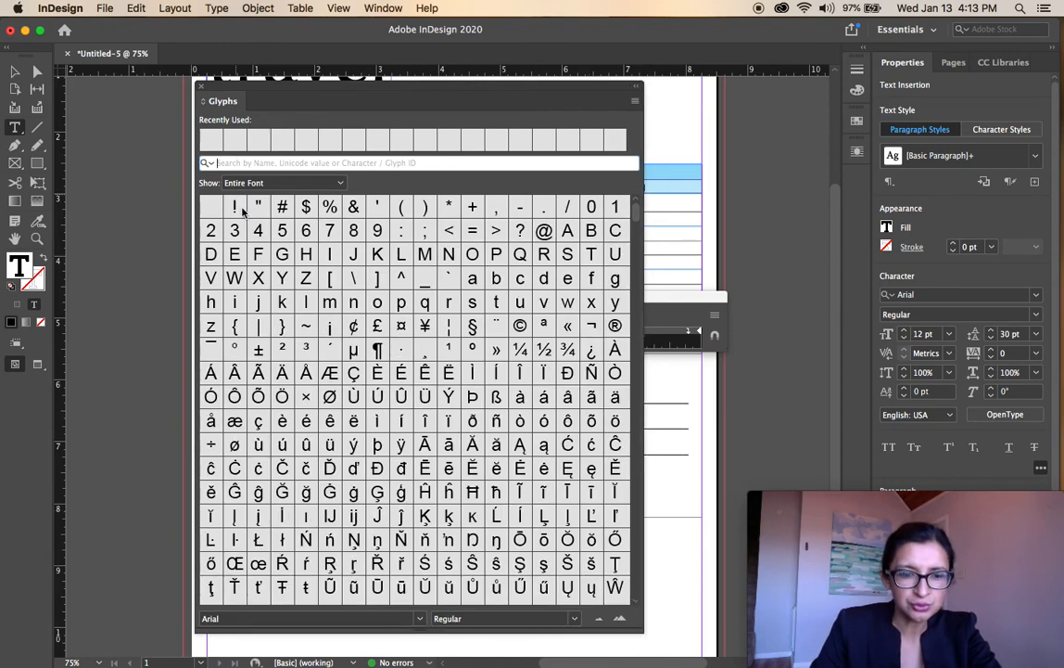
# - Show the Wingdings font's characters in the Glyphs panel
pyautogui.click(420, 616)
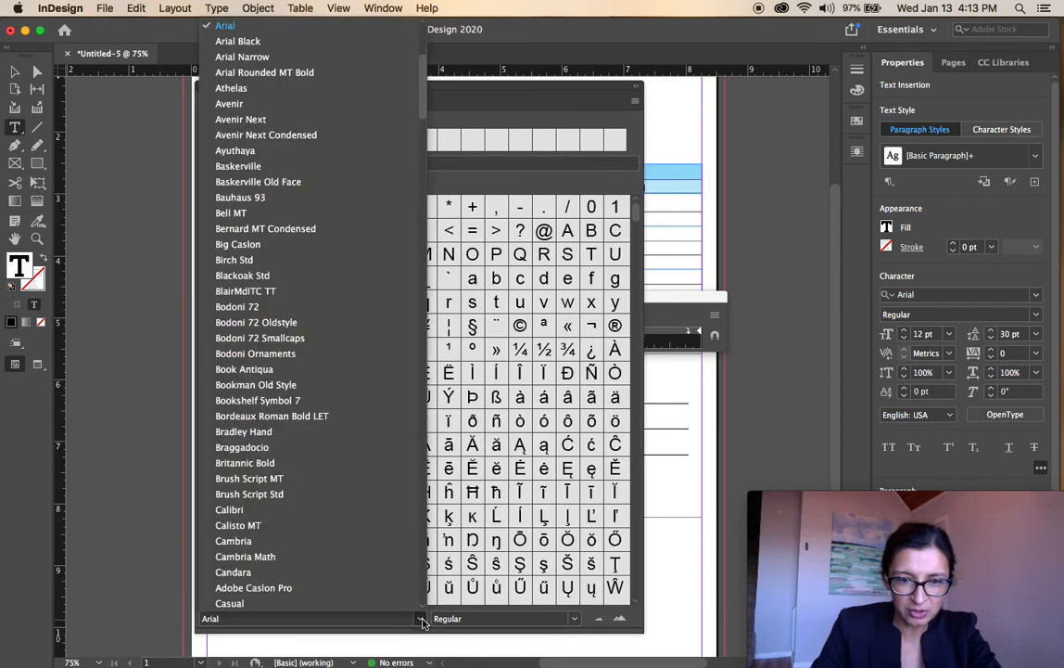
pyautogui.scroll(-20, 368, 496)
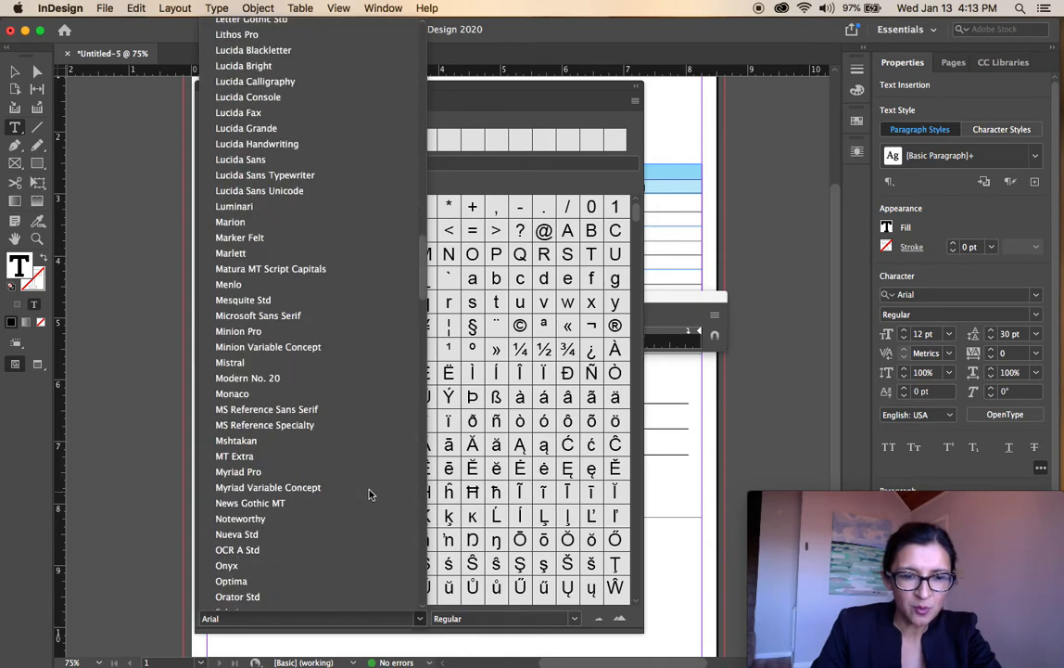
pyautogui.scroll(-10, 368, 494)
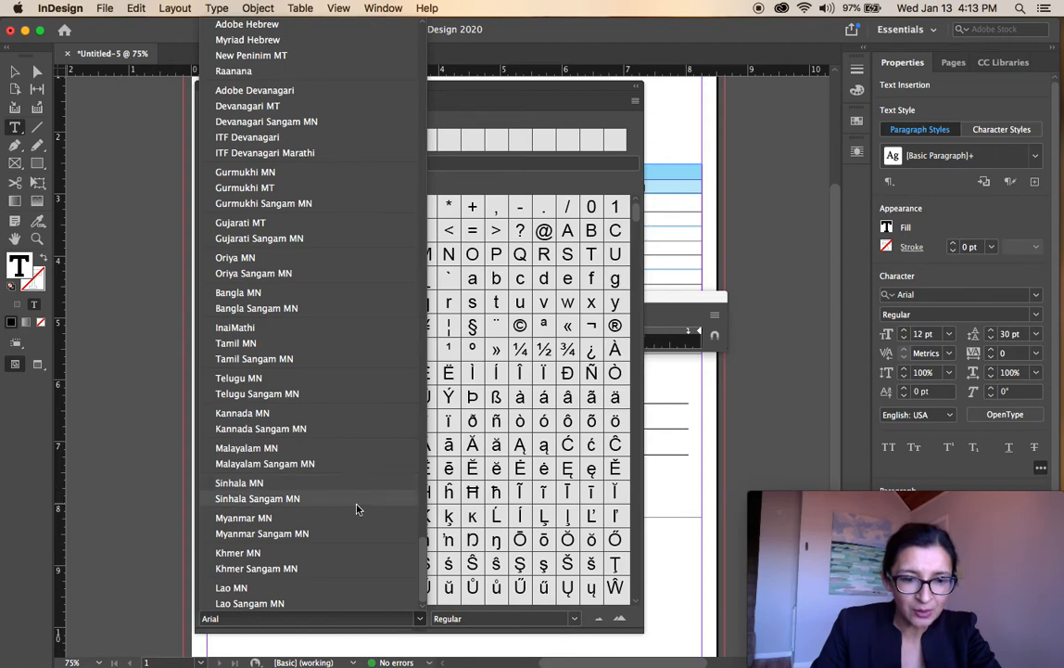
pyautogui.scroll(5, 356, 505)
pyautogui.moveTo(419, 555); pyautogui.dragTo(429, 392)
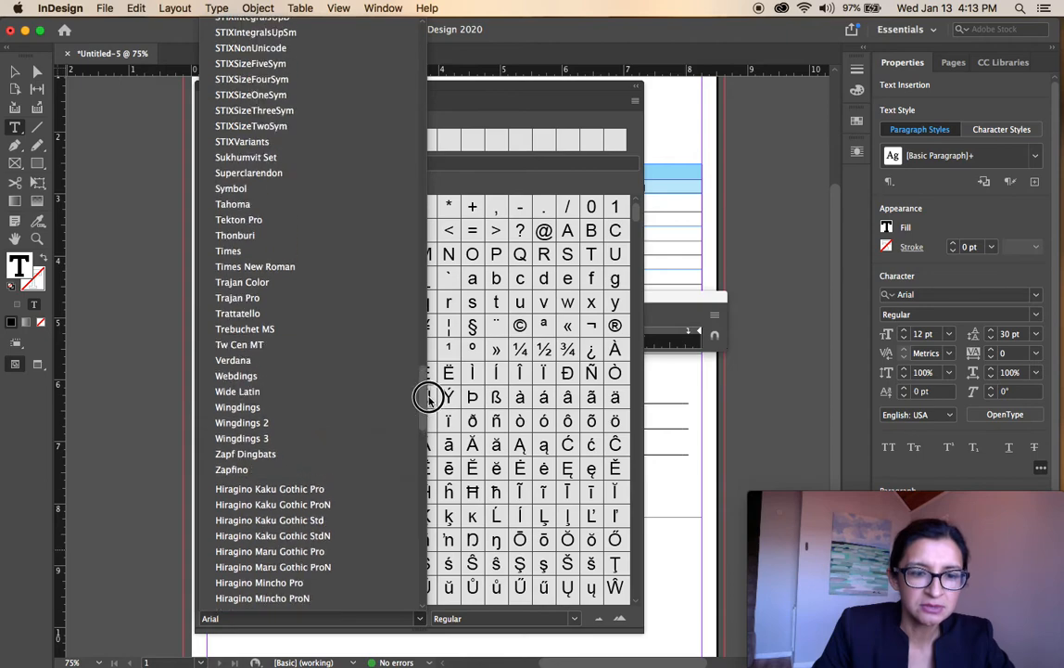
pyautogui.click(243, 408)
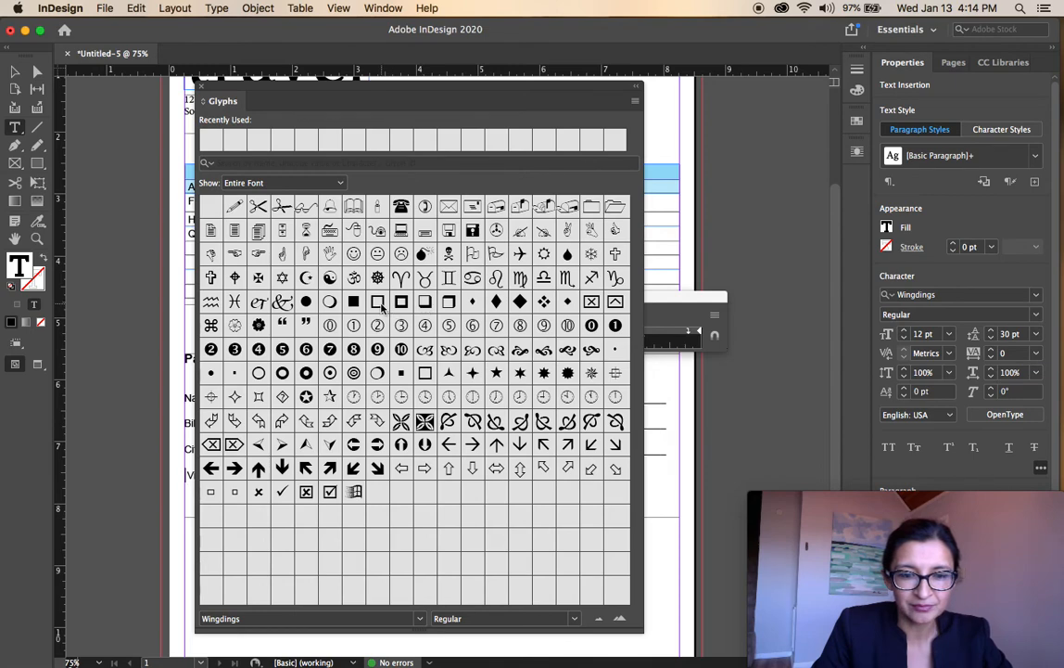
# - Insert the shadowed empty square glyph from Wingdings before "Visa" and close the Glyphs panel
pyautogui.click(424, 303)
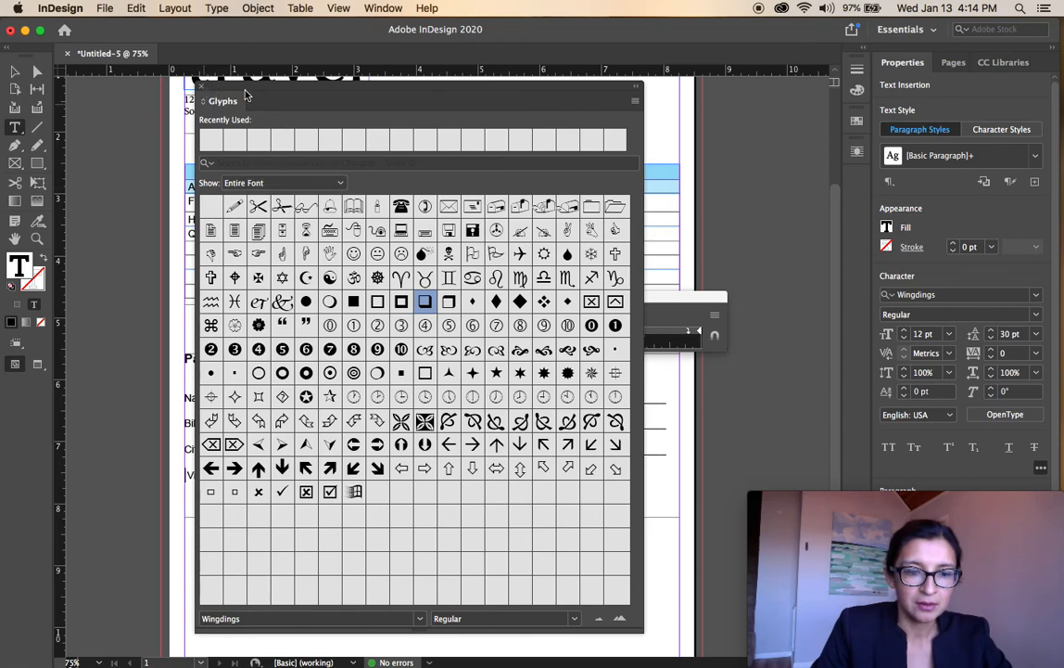
pyautogui.doubleClick(426, 302)
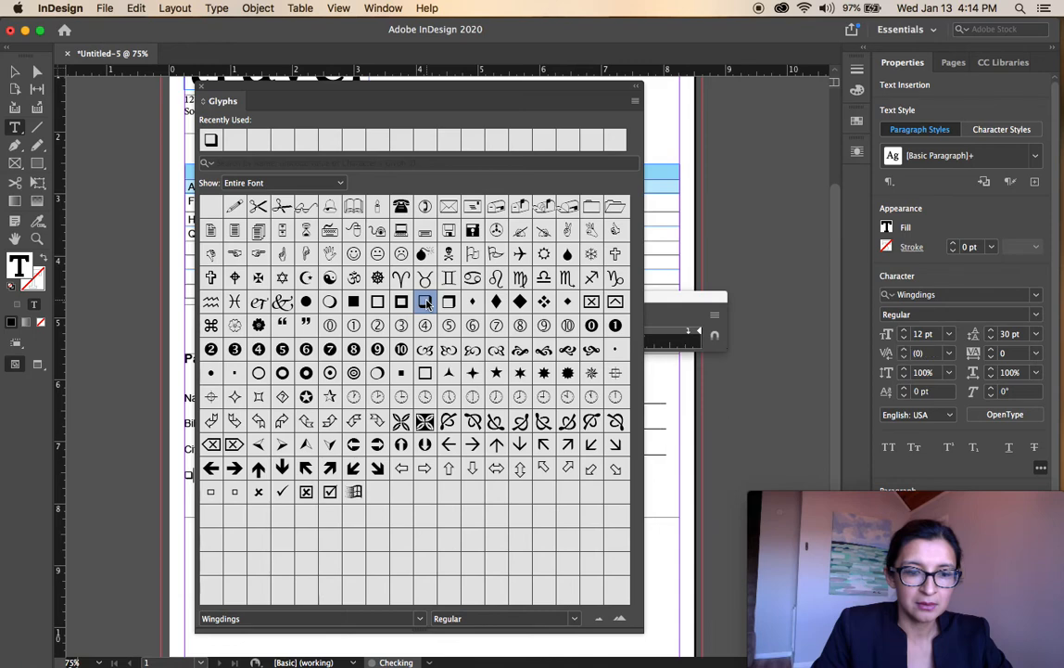
pyautogui.click(201, 88)
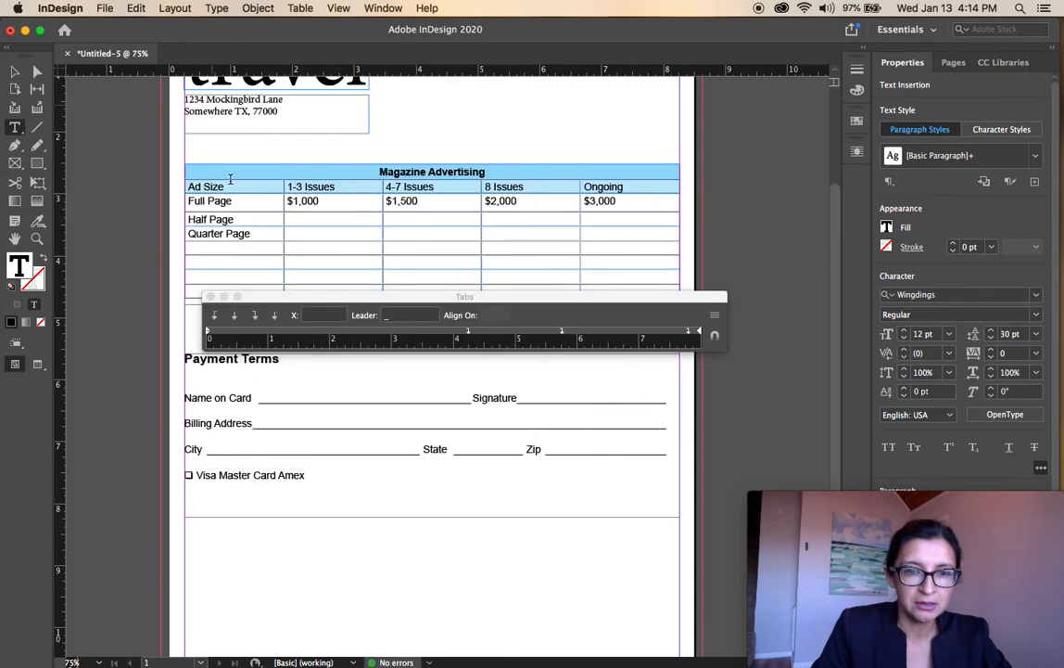
# - Copy the checkbox glyph with its trailing space and paste it before "Master Card" and before "Amex"
pyautogui.click(186, 475)
pyautogui.moveTo(186, 475); pyautogui.dragTo(197, 476)
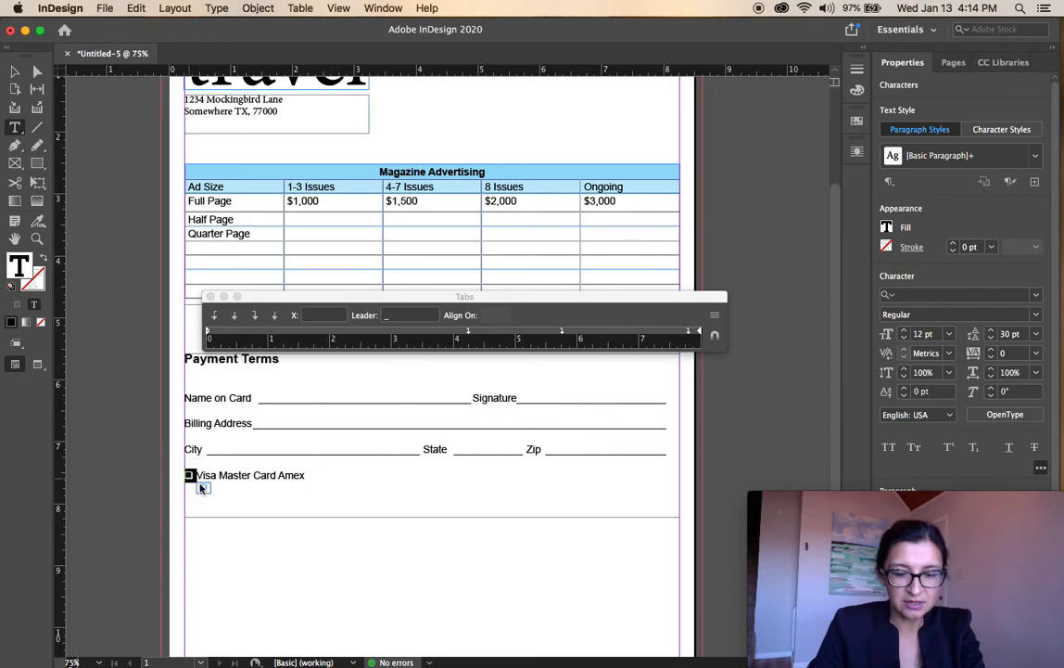
pyautogui.hotkey('ctrl', 'c')
pyautogui.click(220, 475)
pyautogui.hotkey('ctrl', 'v')
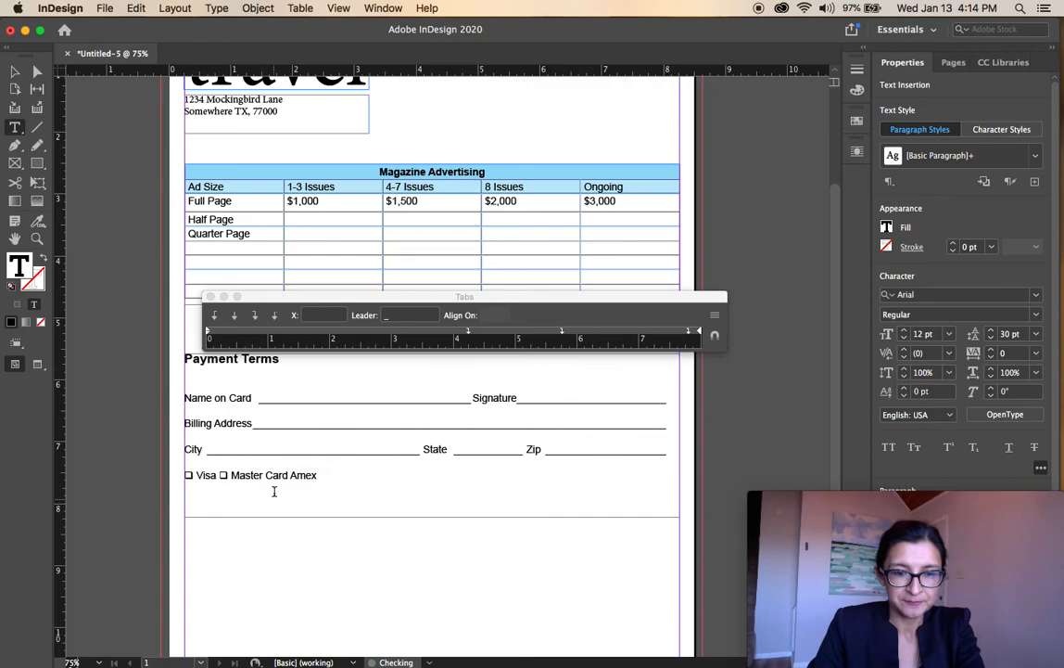
pyautogui.click(290, 475)
pyautogui.hotkey('ctrl', 'v')
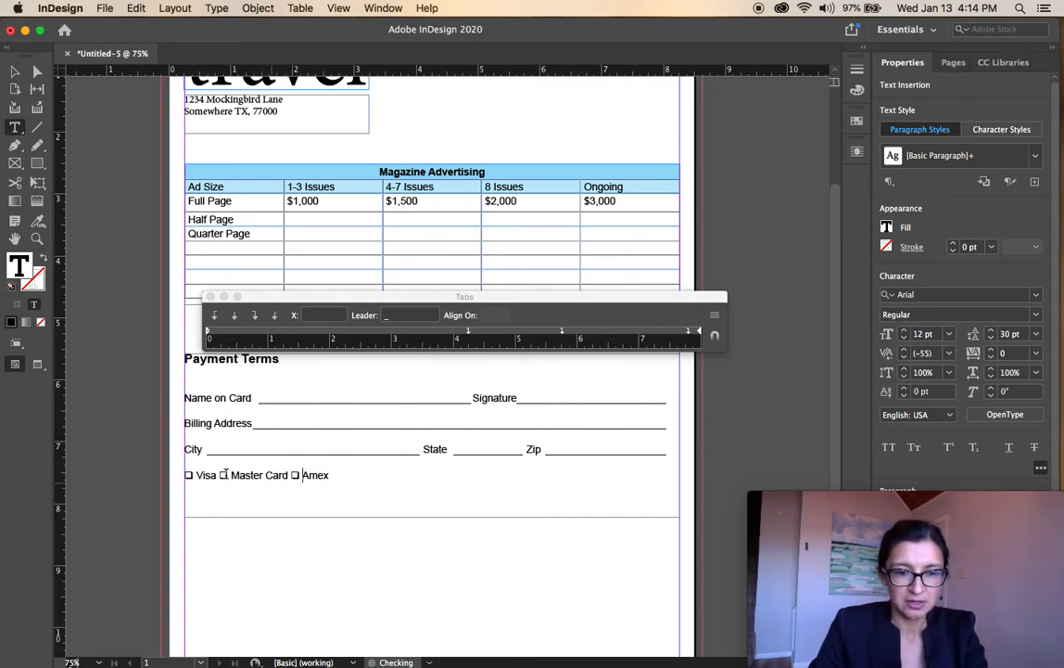
# - Move the card line's first tab stop to 2.875 in and insert a tab between Visa and the Master Card checkbox
pyautogui.click(392, 316)
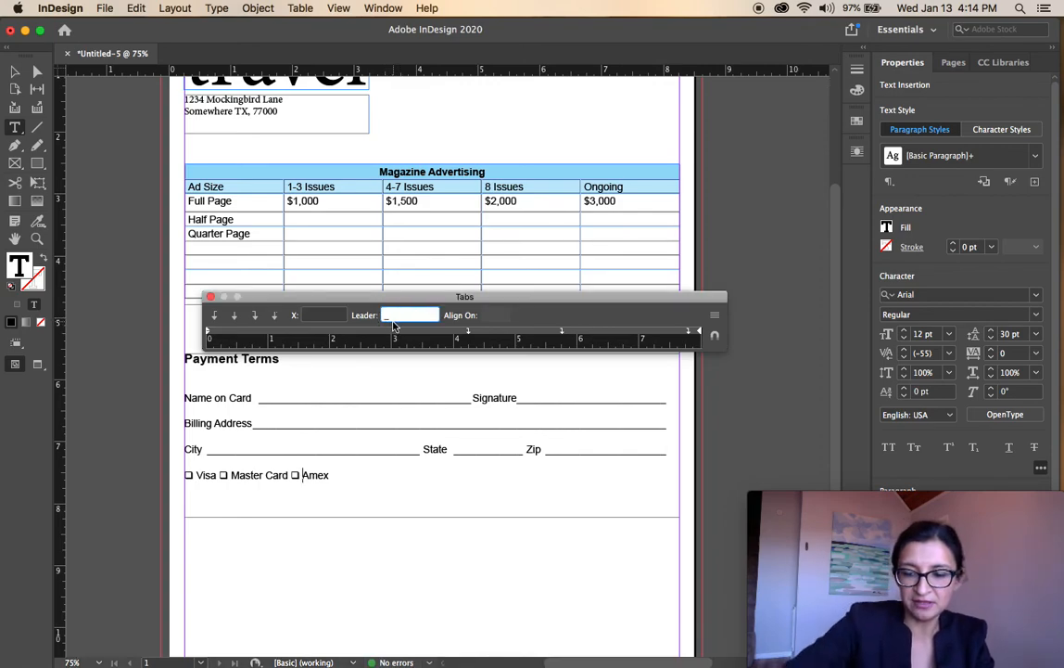
pyautogui.click(297, 335)
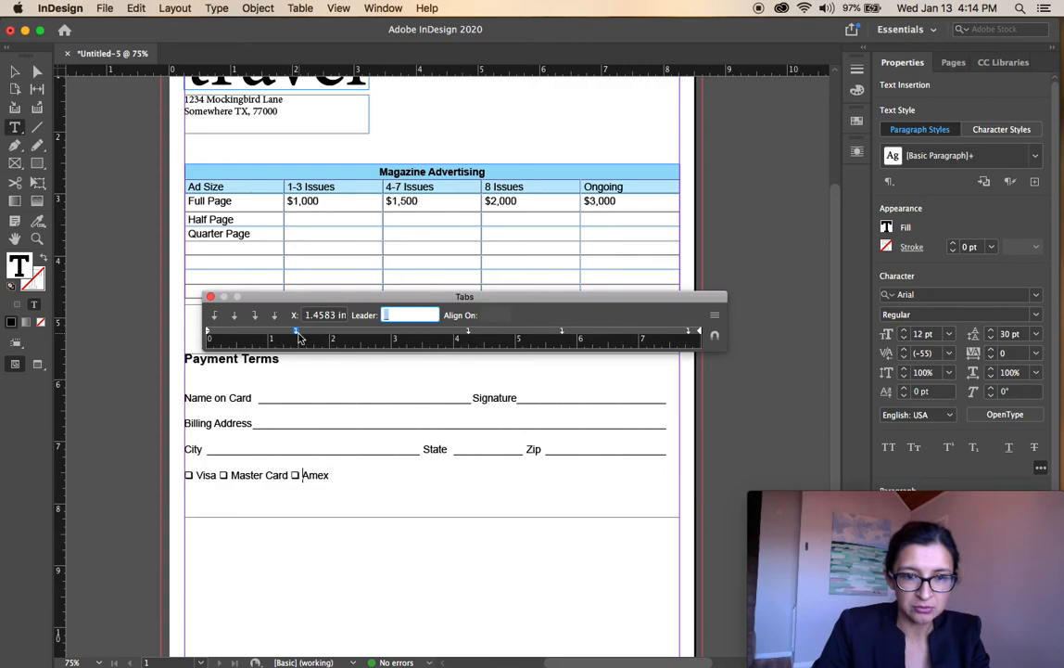
pyautogui.moveTo(295, 334); pyautogui.dragTo(297, 361)
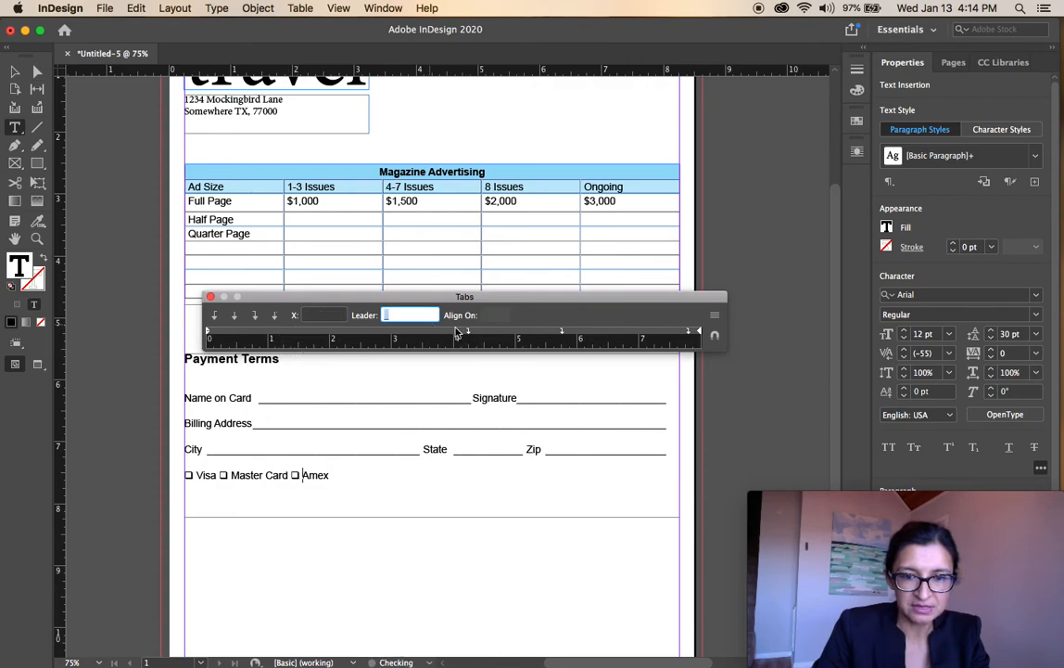
pyautogui.moveTo(468, 336); pyautogui.dragTo(383, 331)
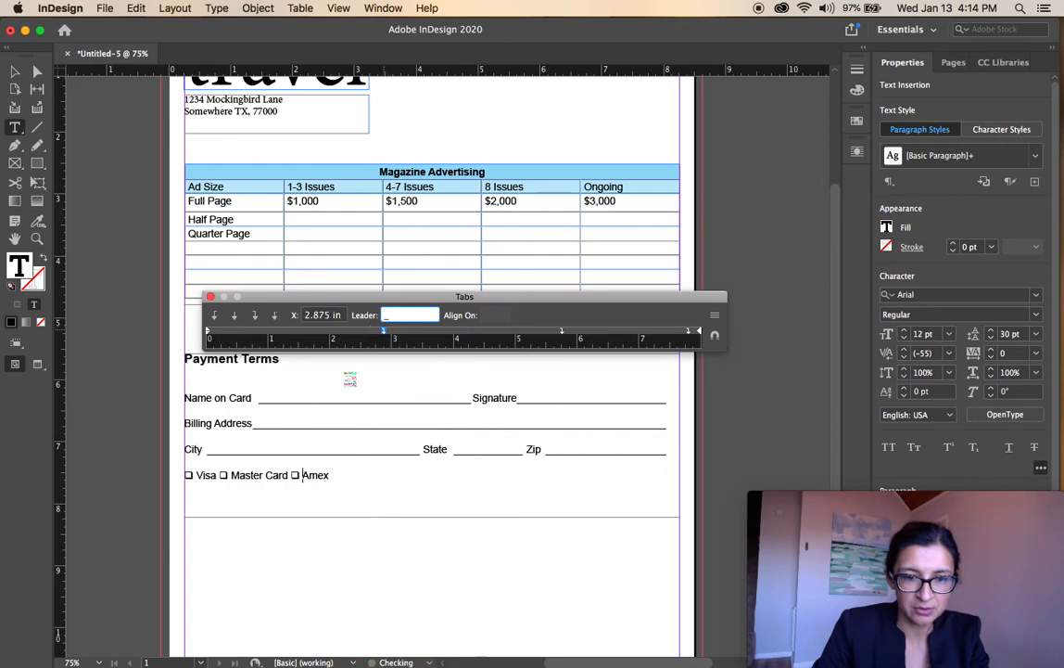
pyautogui.click(228, 476)
pyautogui.press('Tab')
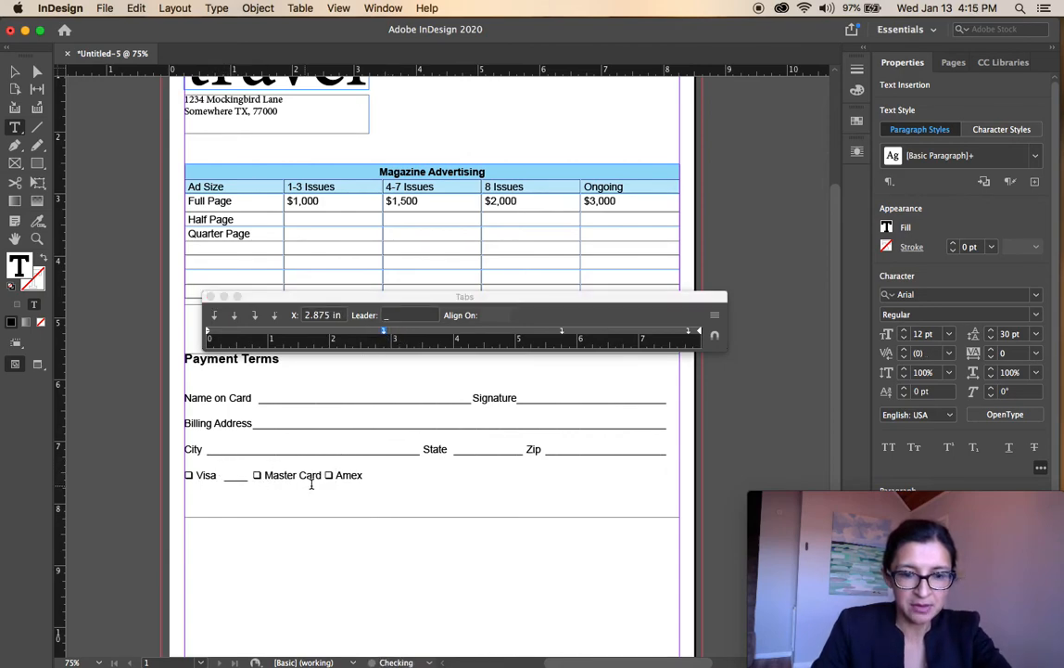
# - Clear the underscore leader from the 2.875 in tab stop that spaces Visa and Master Card
pyautogui.moveTo(249, 479); pyautogui.dragTo(221, 480)
pyautogui.click(249, 479)
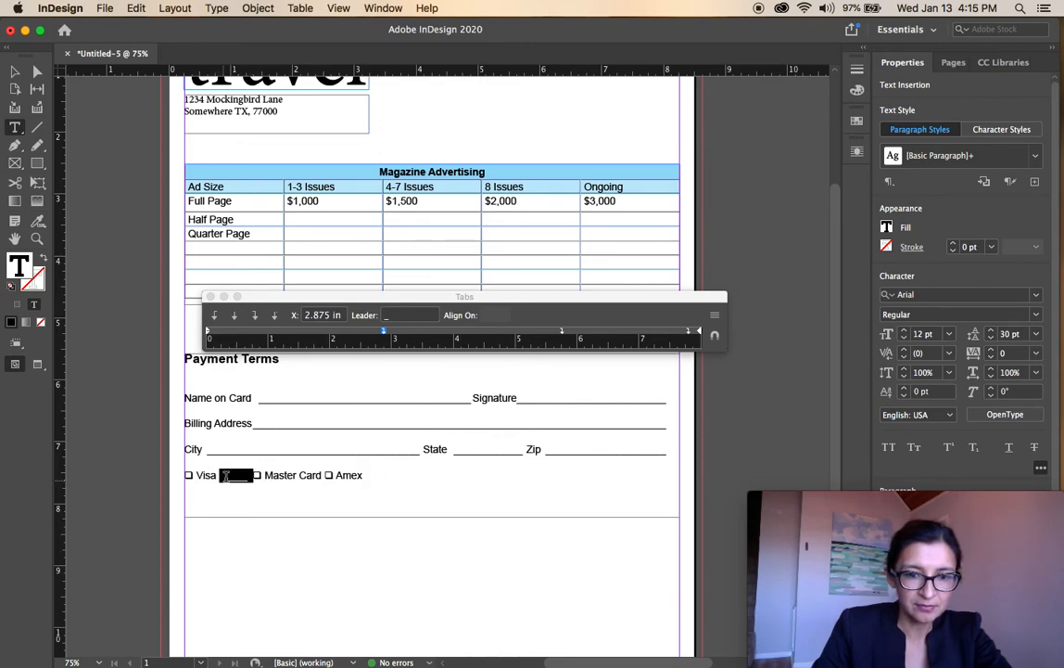
pyautogui.click(397, 316)
pyautogui.press('BackSpace')
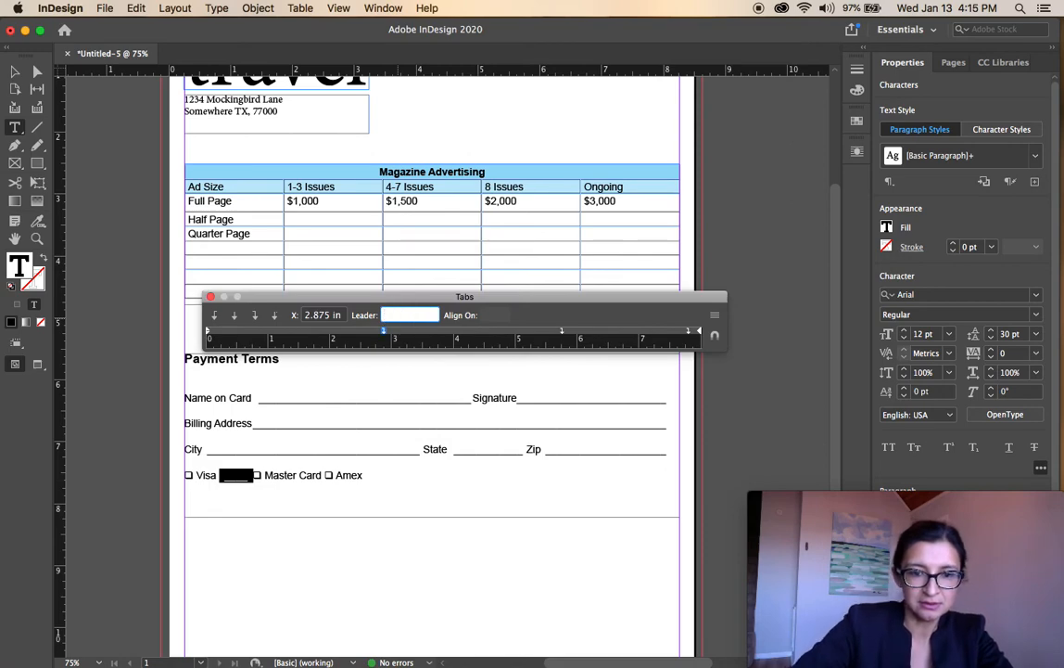
pyautogui.press('Return')
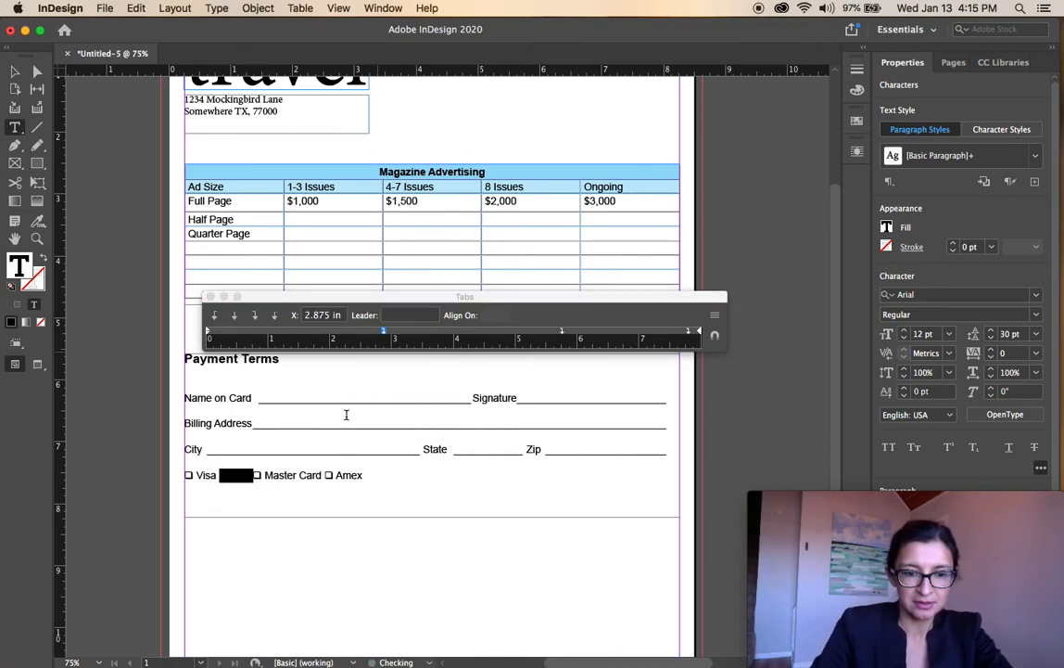
# - Insert a tab before the Amex checkbox and try to clear its underscore leader
pyautogui.click(327, 476)
pyautogui.press('Tab')
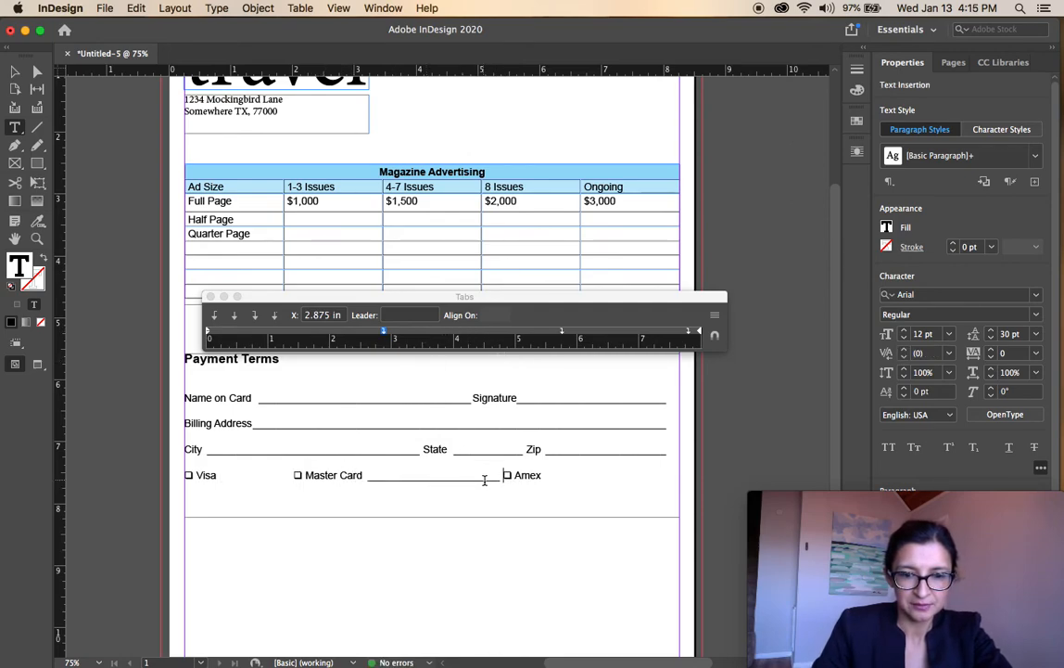
pyautogui.moveTo(502, 478); pyautogui.dragTo(366, 475)
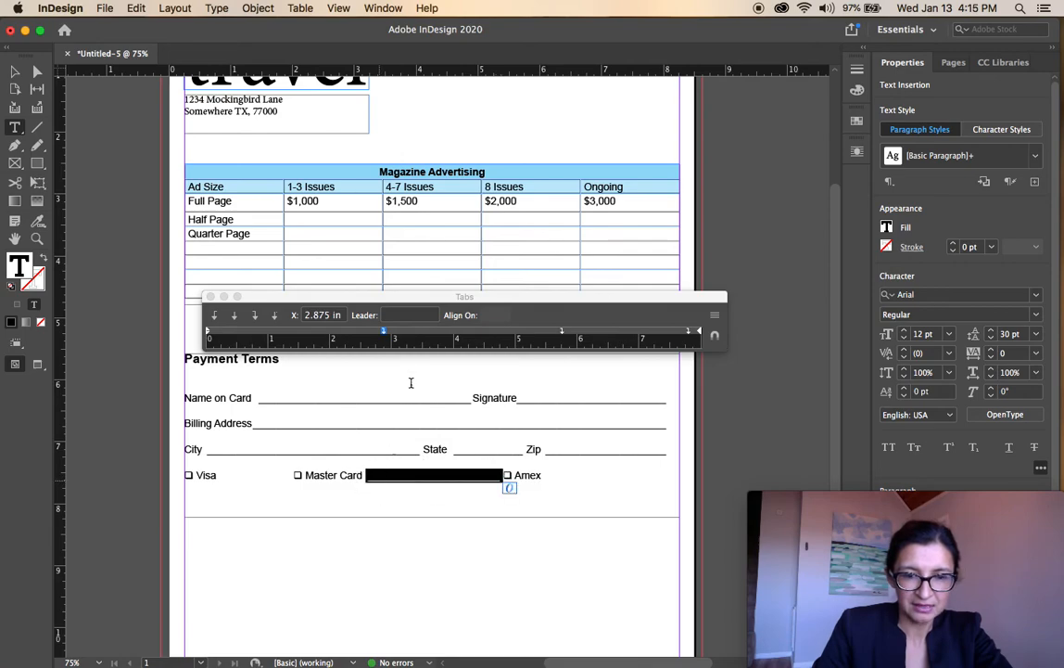
pyautogui.click(399, 316)
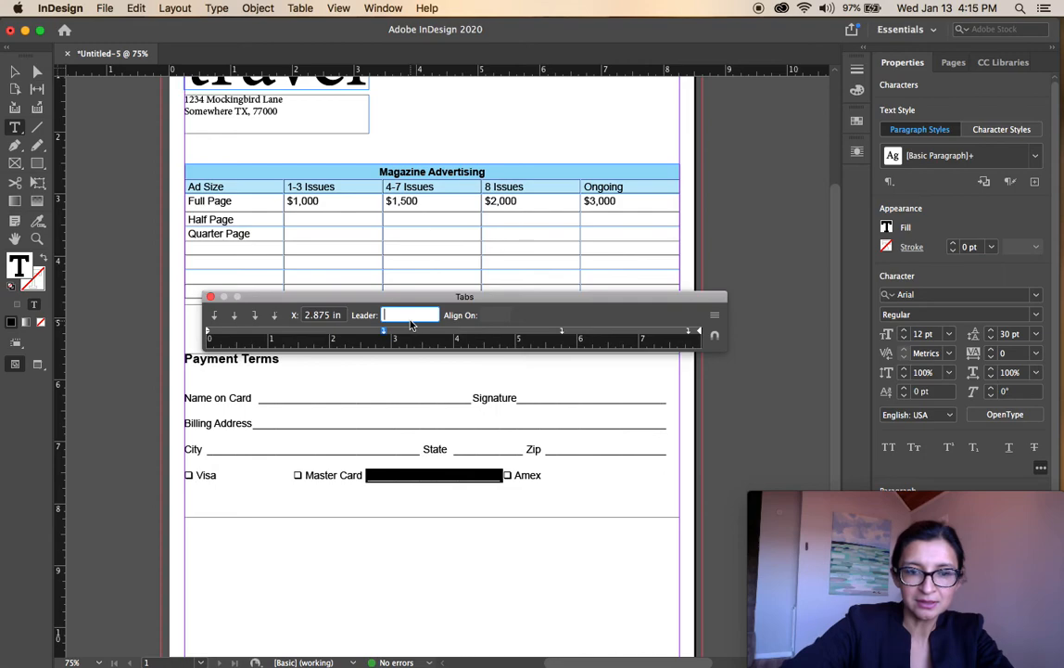
pyautogui.click(436, 476)
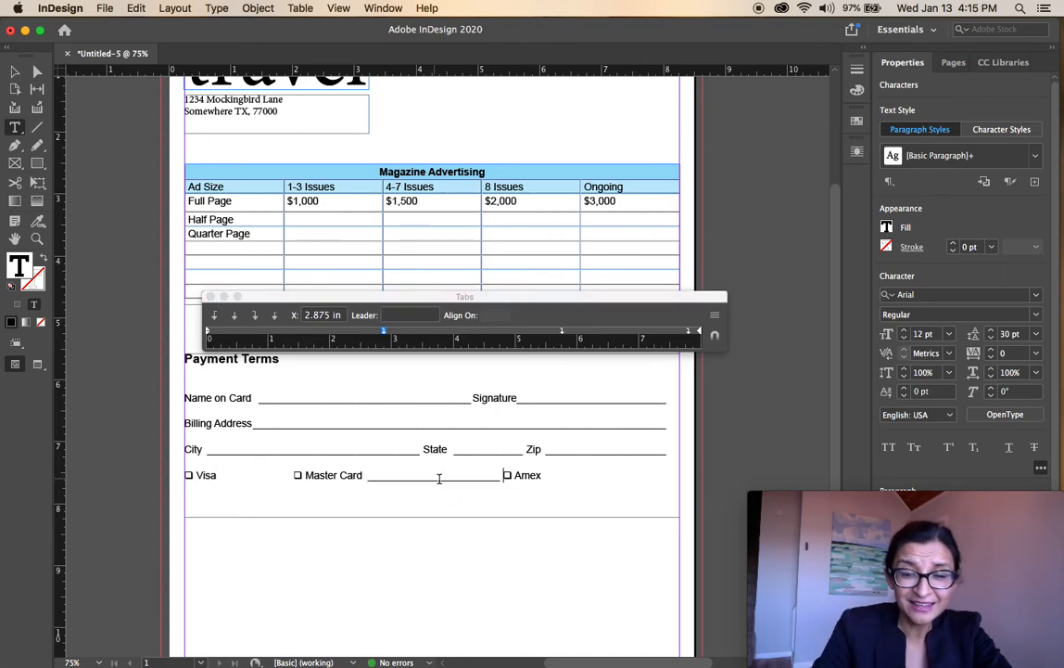
# - Delete the tab between Master Card and the Amex checkbox, and insert a new one there
pyautogui.moveTo(503, 477); pyautogui.dragTo(364, 481)
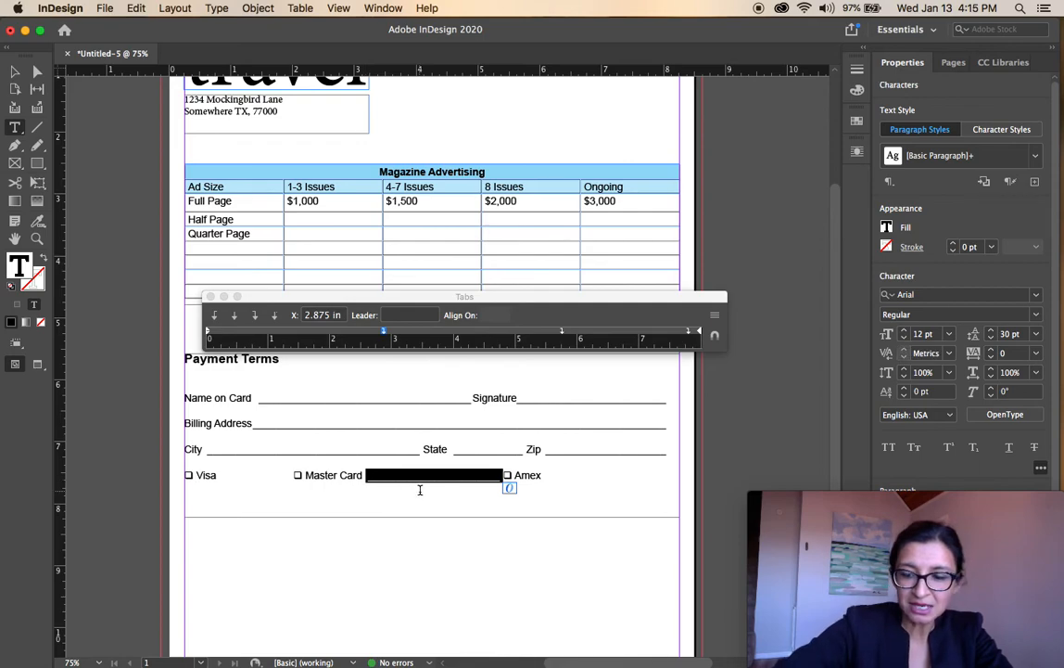
pyautogui.press('BackSpace')
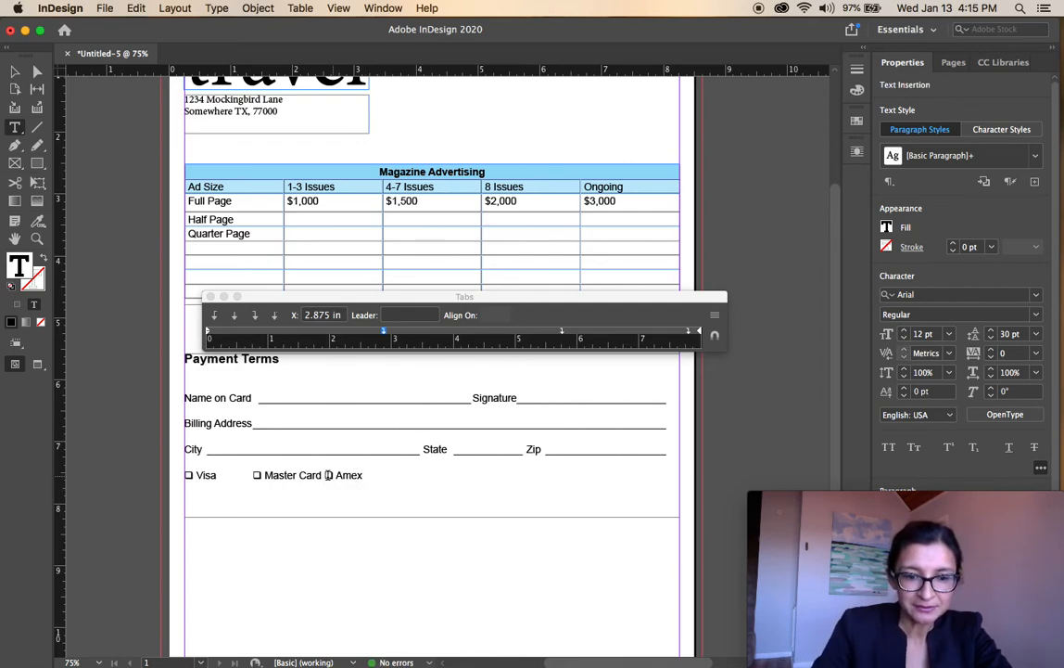
pyautogui.press('Tab')
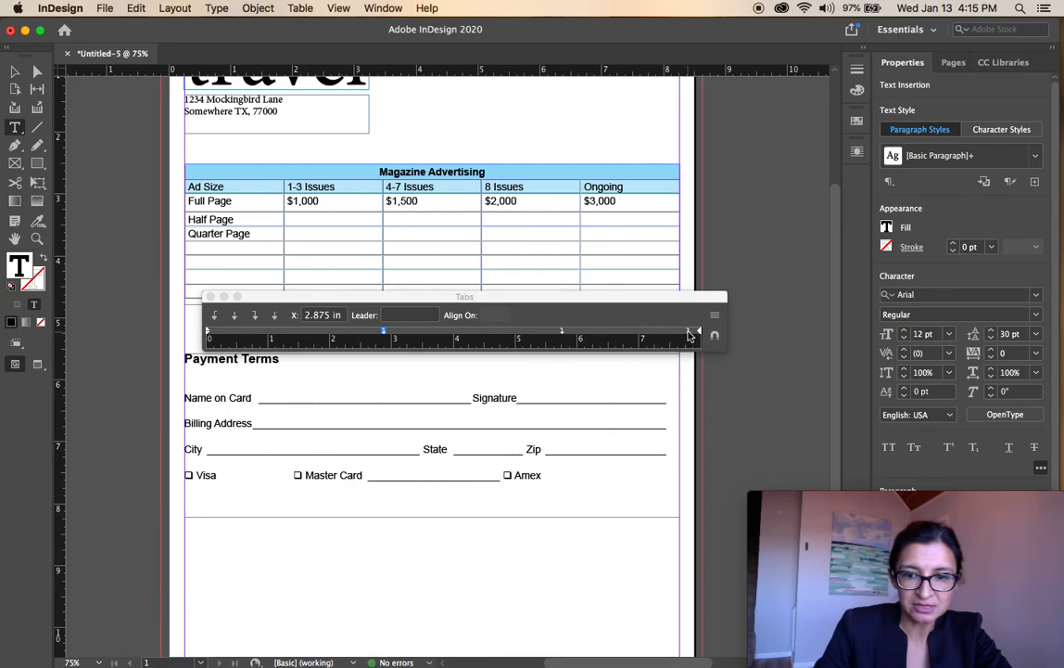
# - Remove the rightmost tab stop and the 2.875 in tab stop from the card types line
pyautogui.moveTo(689, 331); pyautogui.dragTo(665, 351)
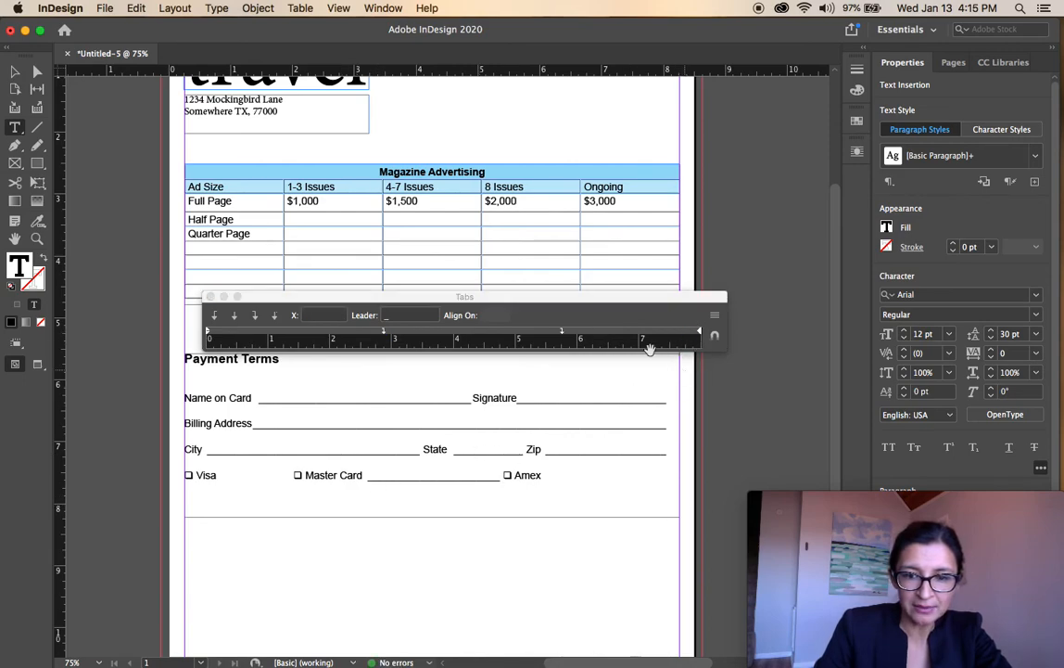
pyautogui.click(393, 315)
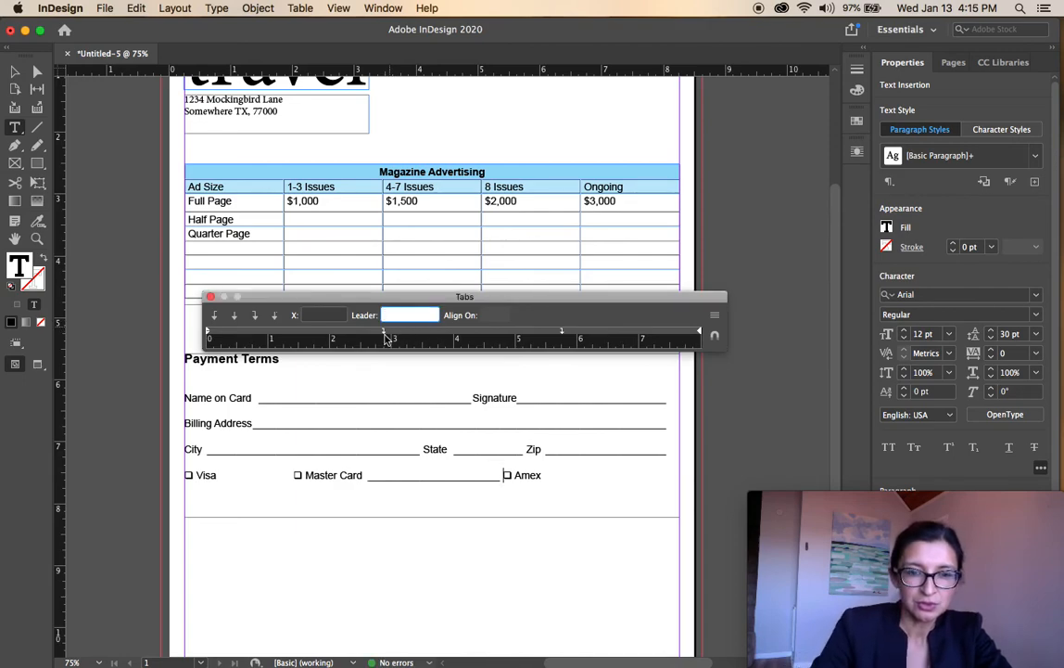
pyautogui.moveTo(386, 331); pyautogui.dragTo(380, 391)
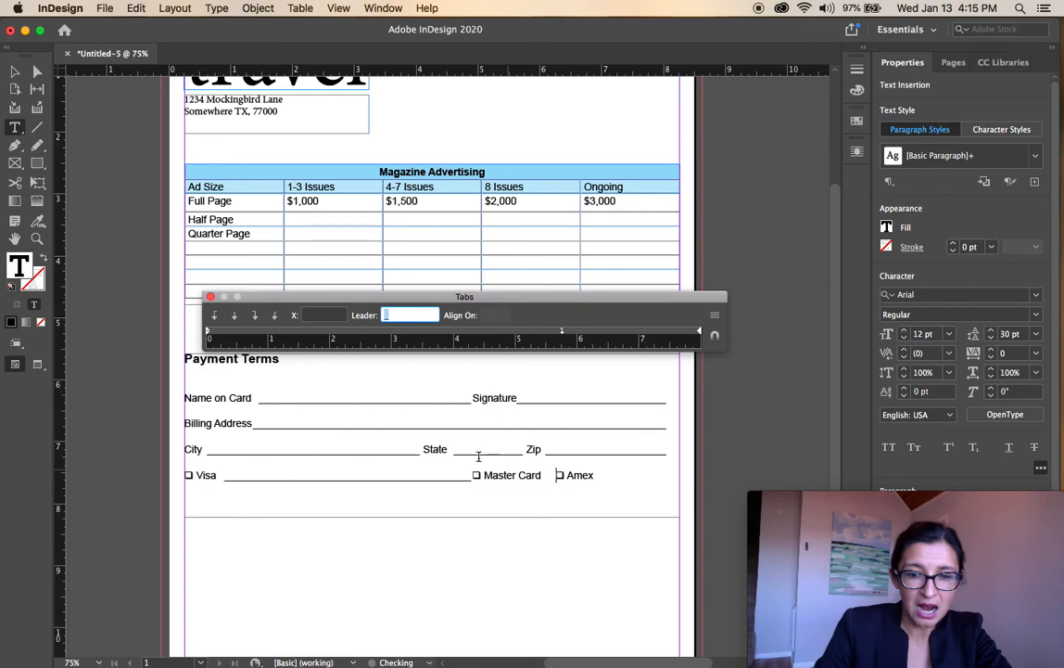
# - Try to clear the underscore leader of the tab between Visa and the Master Card checkbox
pyautogui.click(398, 478)
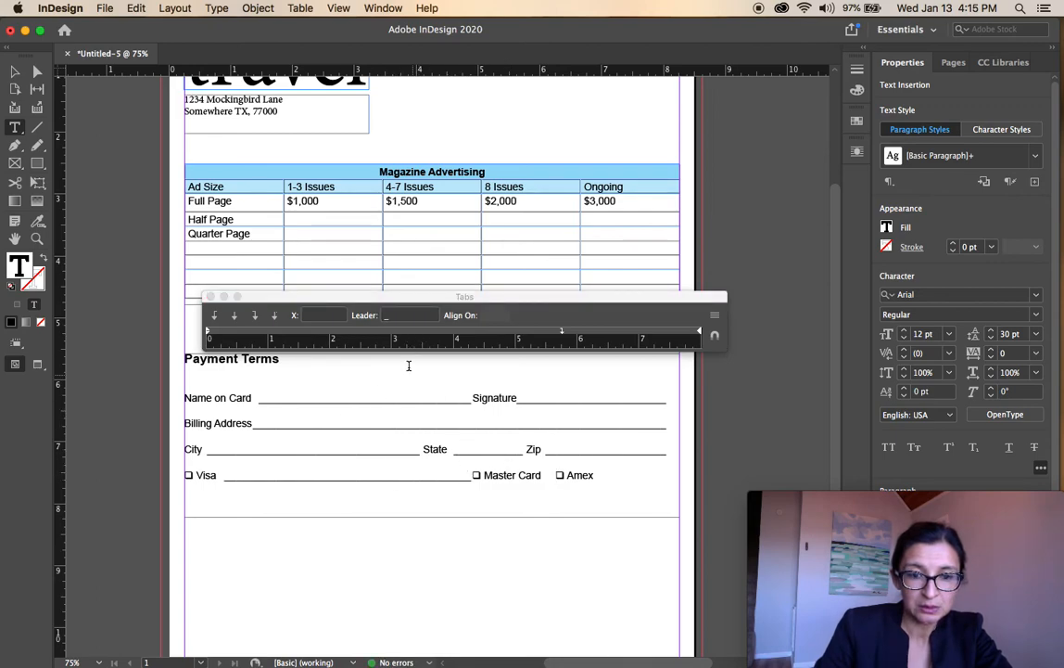
pyautogui.click(389, 316)
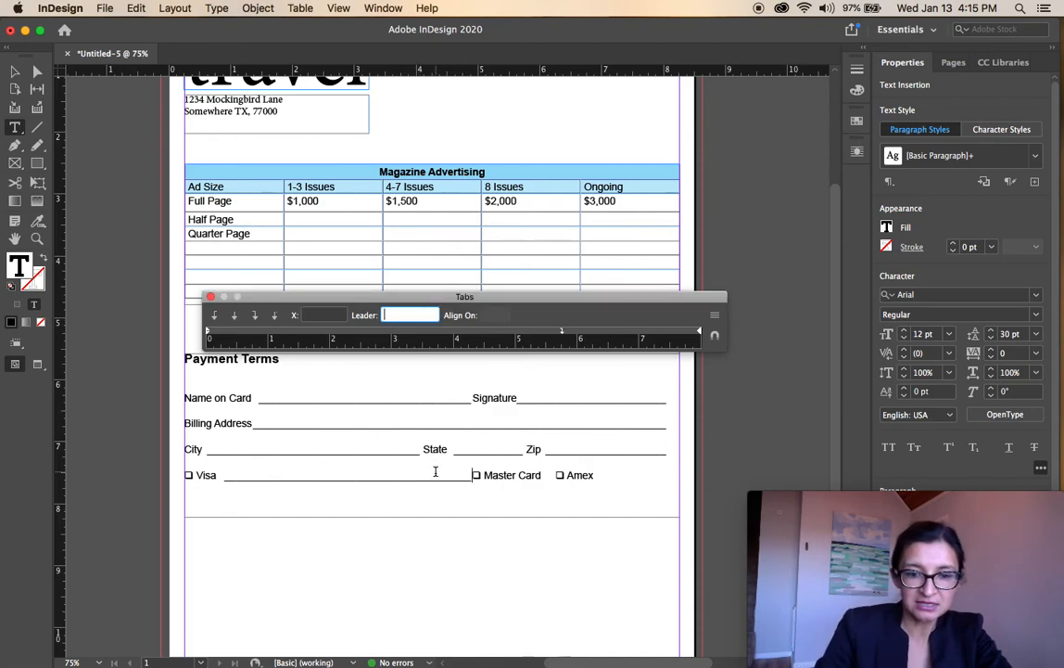
pyautogui.click(475, 473)
pyautogui.click(476, 474)
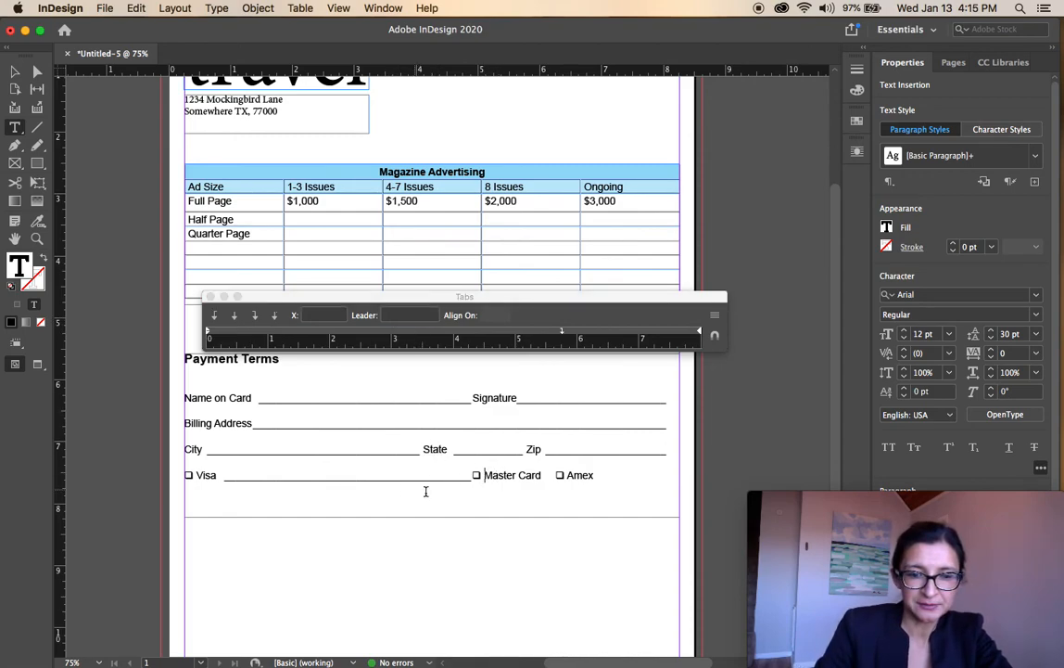
# - Delete the tabs between the Visa, Master Card and Amex options, and try to clear the tab leader for the whole line
pyautogui.moveTo(468, 476); pyautogui.dragTo(223, 475)
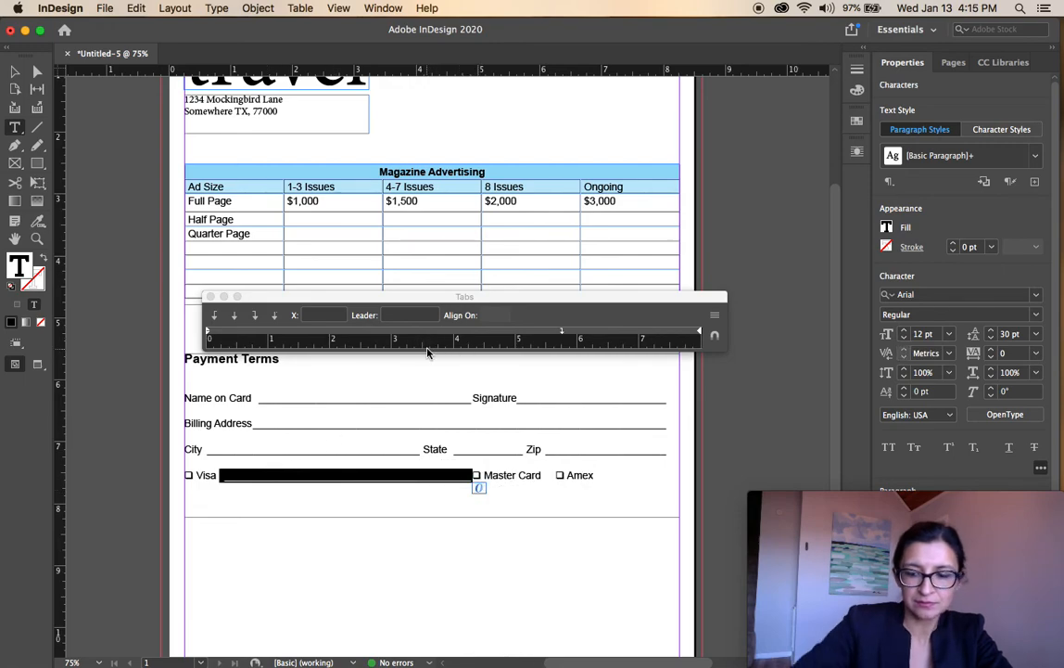
pyautogui.press('BackSpace')
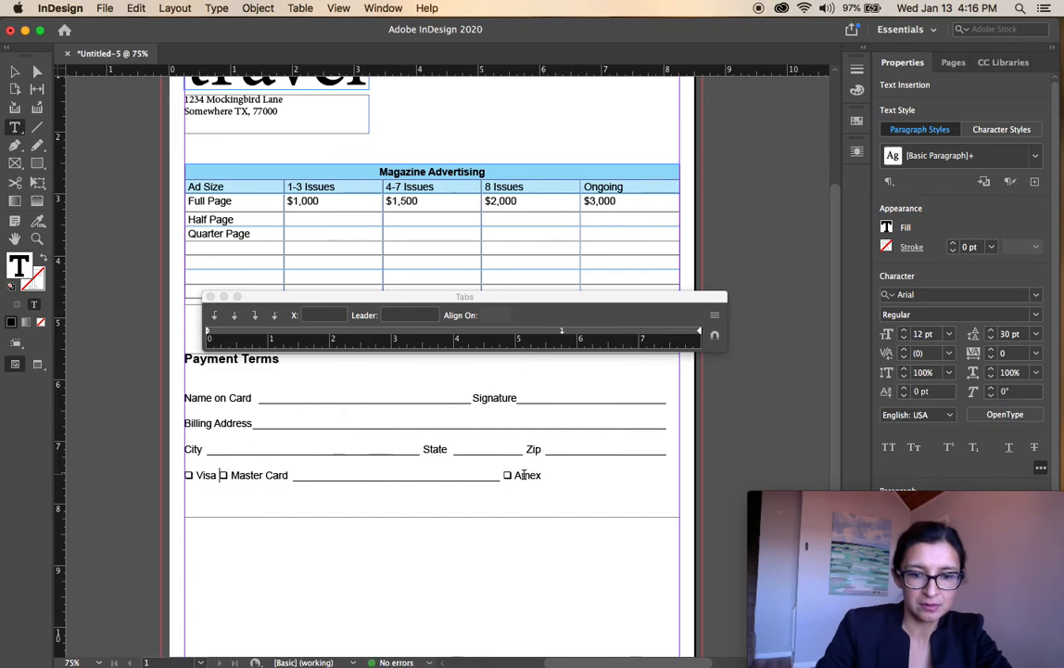
pyautogui.moveTo(503, 475); pyautogui.dragTo(307, 475)
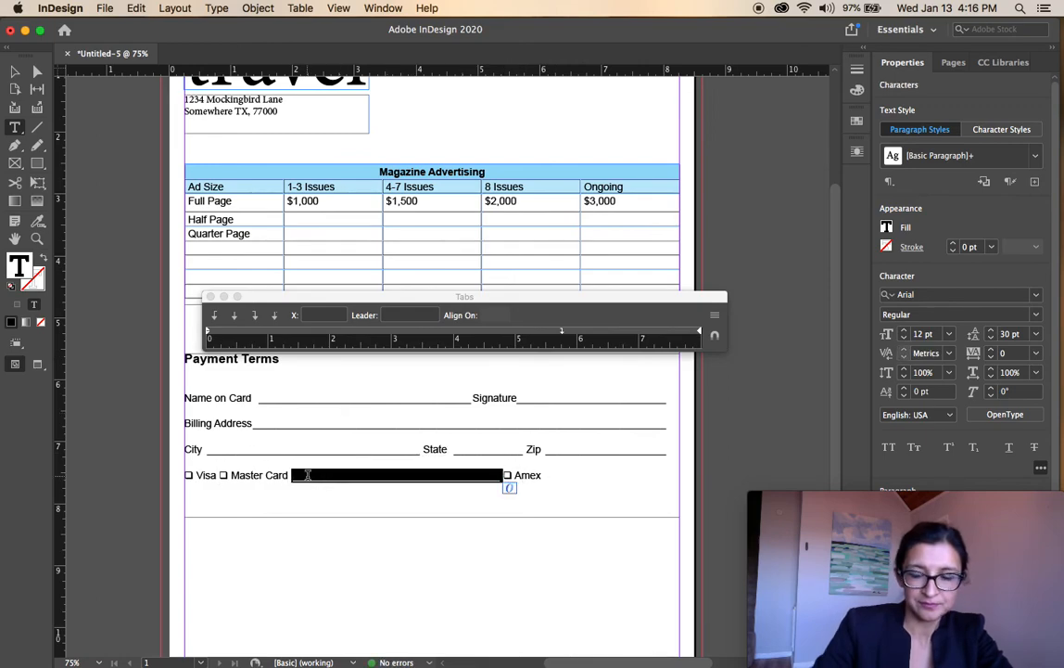
pyautogui.press('BackSpace')
pyautogui.moveTo(326, 475); pyautogui.dragTo(186, 475)
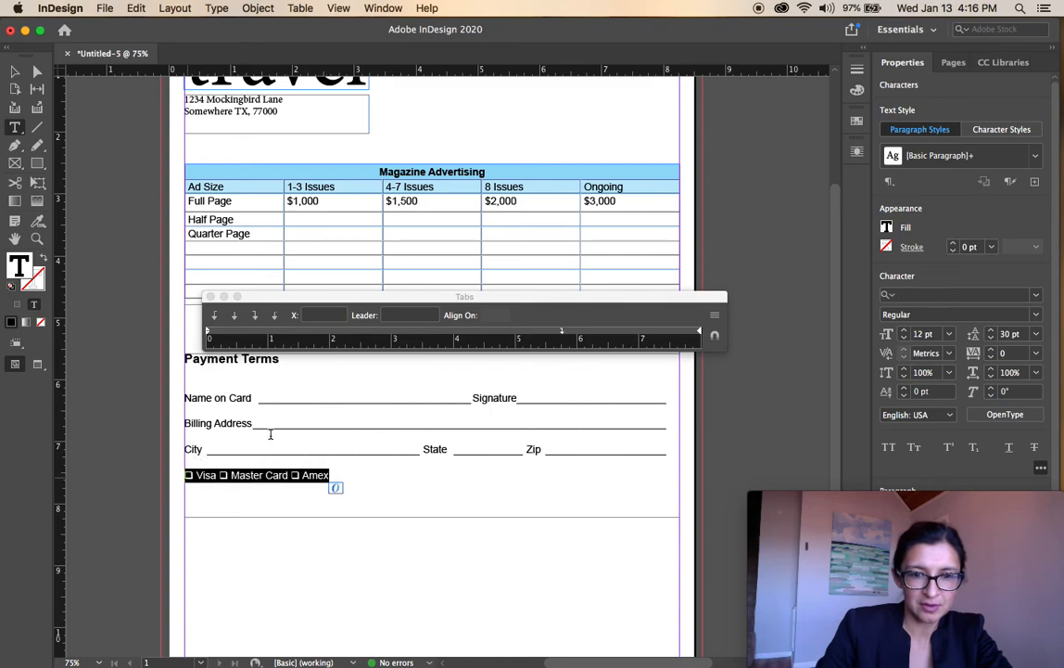
pyautogui.click(393, 316)
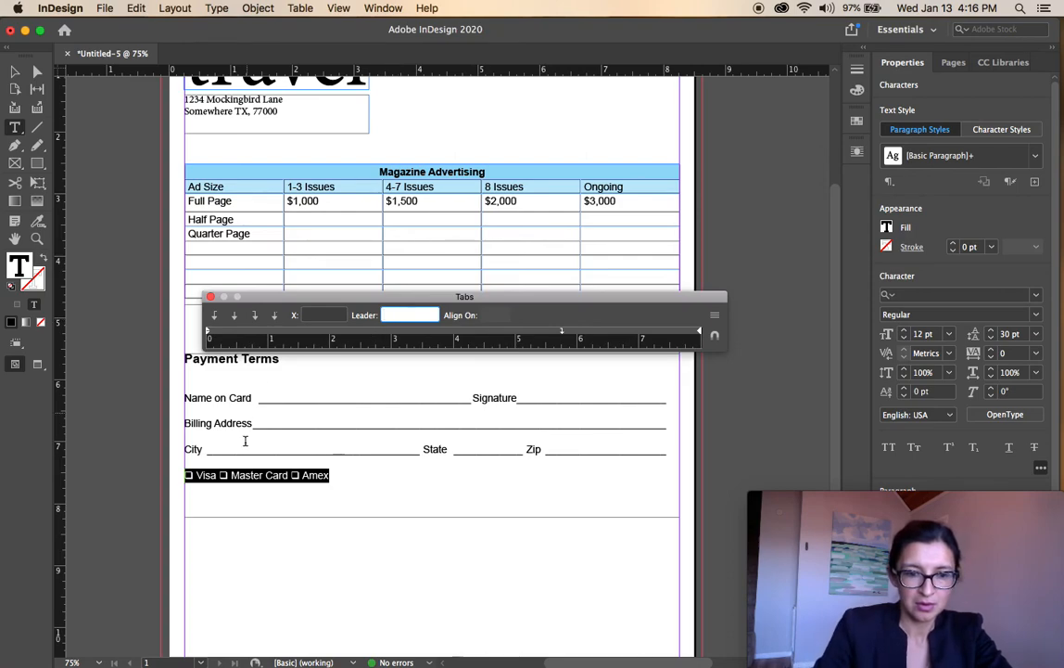
# - Insert a tab between Visa and the Master Card checkbox and try to clear its underscore leader
pyautogui.click(222, 475)
pyautogui.press('Left')
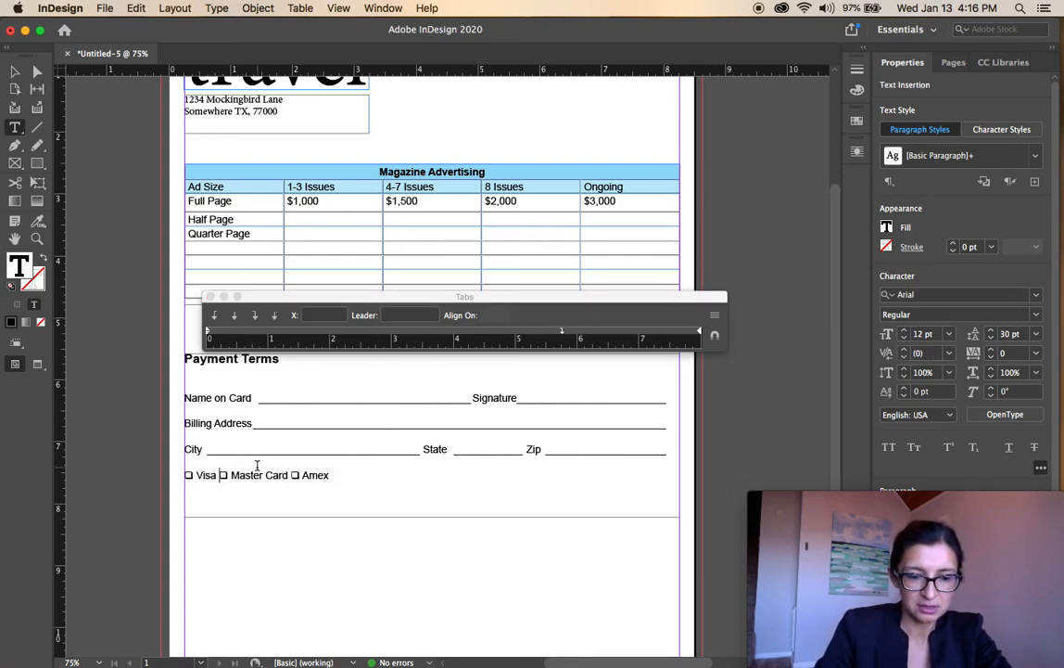
pyautogui.press('Tab')
pyautogui.click(432, 477)
pyautogui.moveTo(432, 476); pyautogui.dragTo(254, 476)
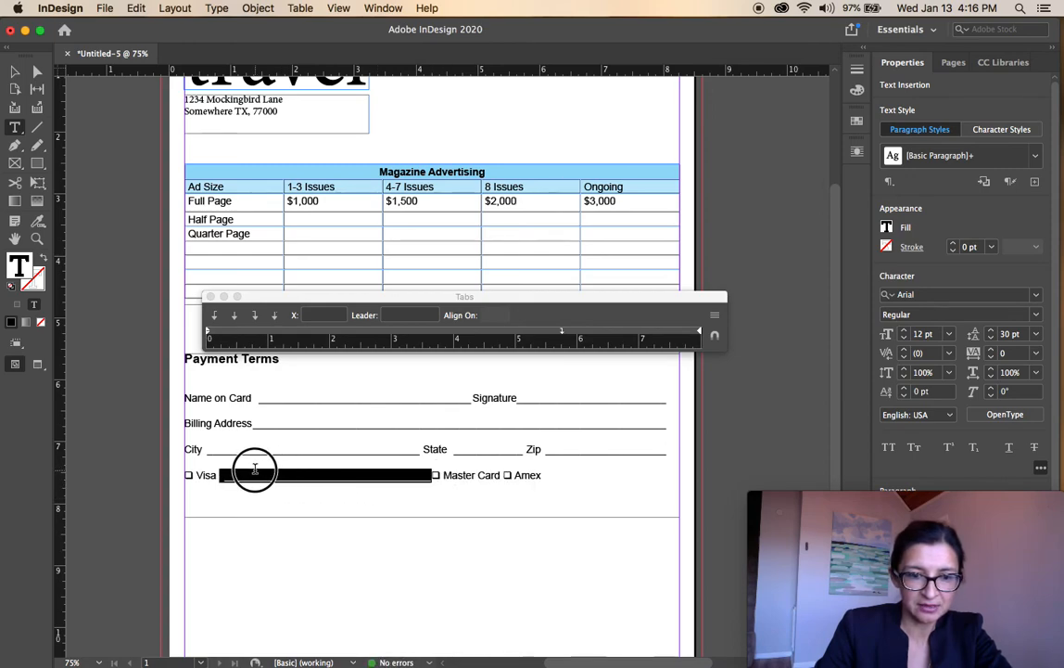
pyautogui.click(400, 319)
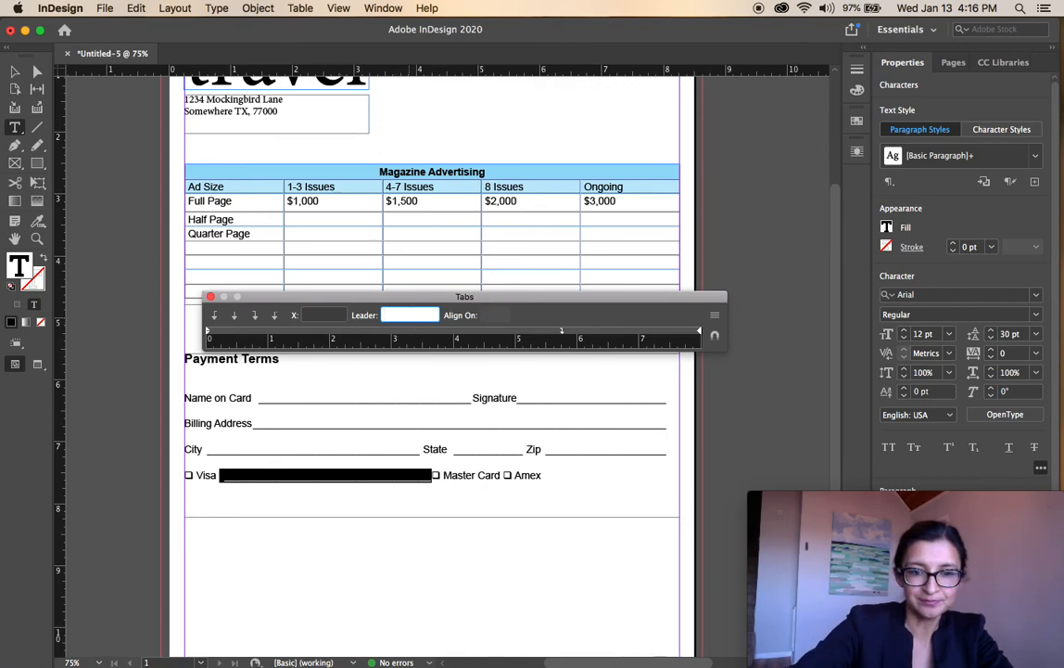
pyautogui.press('Escape')
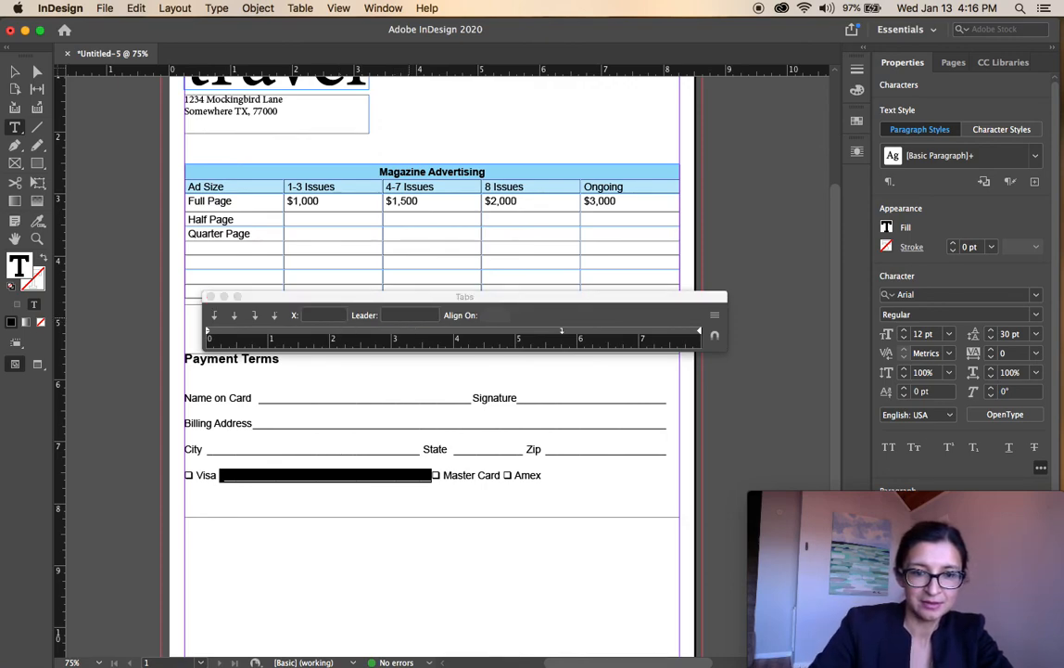
# - Insert a tab between Master Card and the Amex checkbox
pyautogui.click(352, 475)
pyautogui.click(503, 475)
pyautogui.press('Tab')
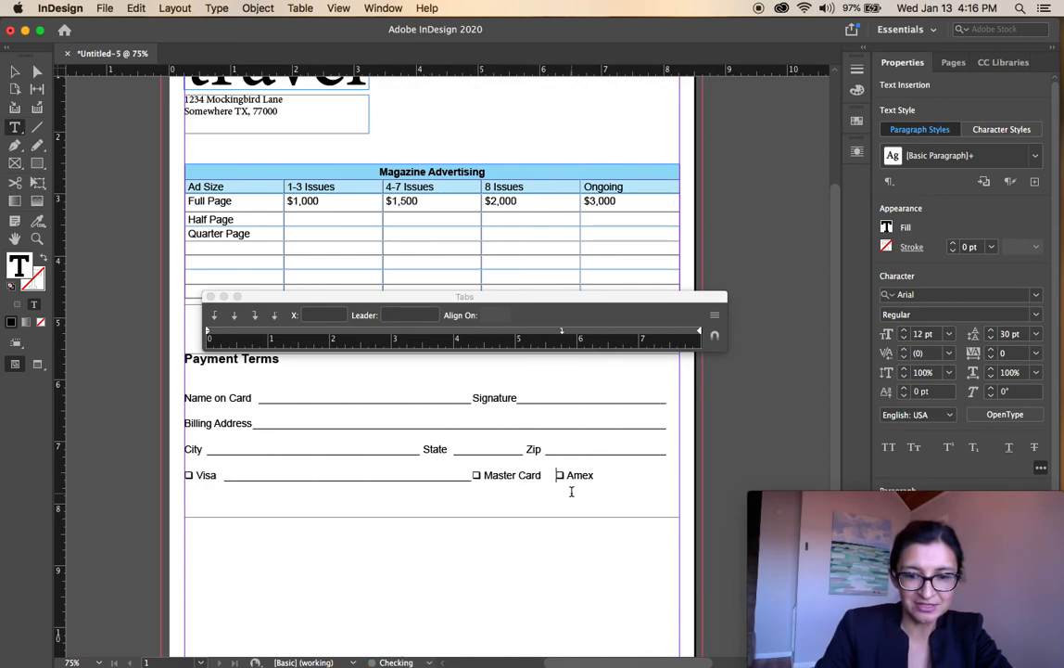
# - Delete the tab between Visa and Master Card, and remove the Amex option together with its tab
pyautogui.click(473, 476)
pyautogui.moveTo(473, 475); pyautogui.dragTo(223, 475)
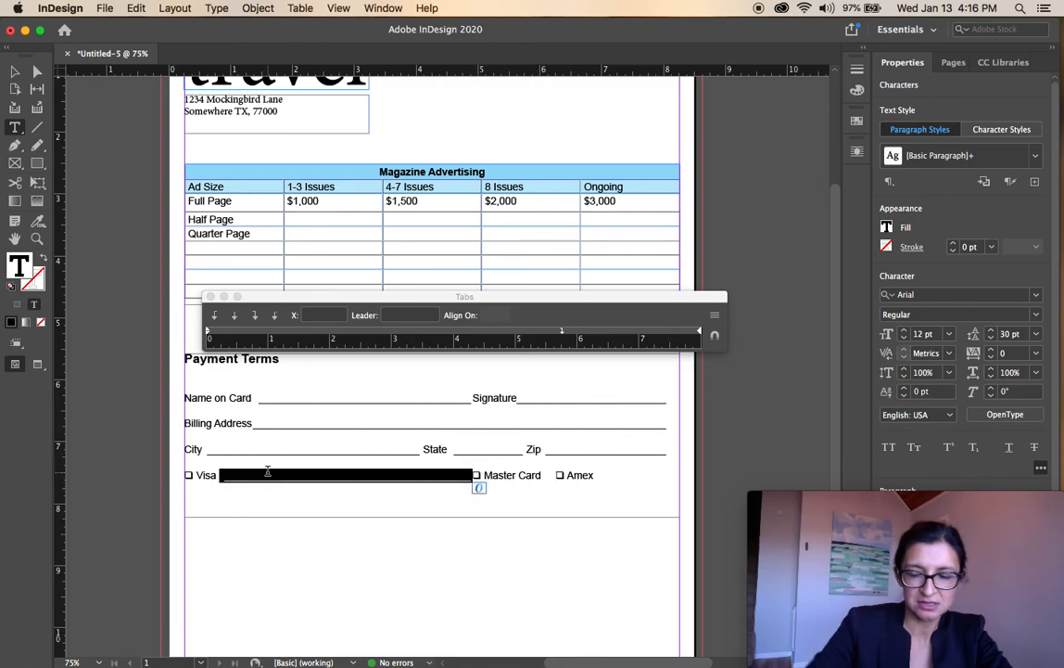
pyautogui.press('BackSpace')
pyautogui.click(500, 479)
pyautogui.moveTo(290, 475); pyautogui.dragTo(546, 483)
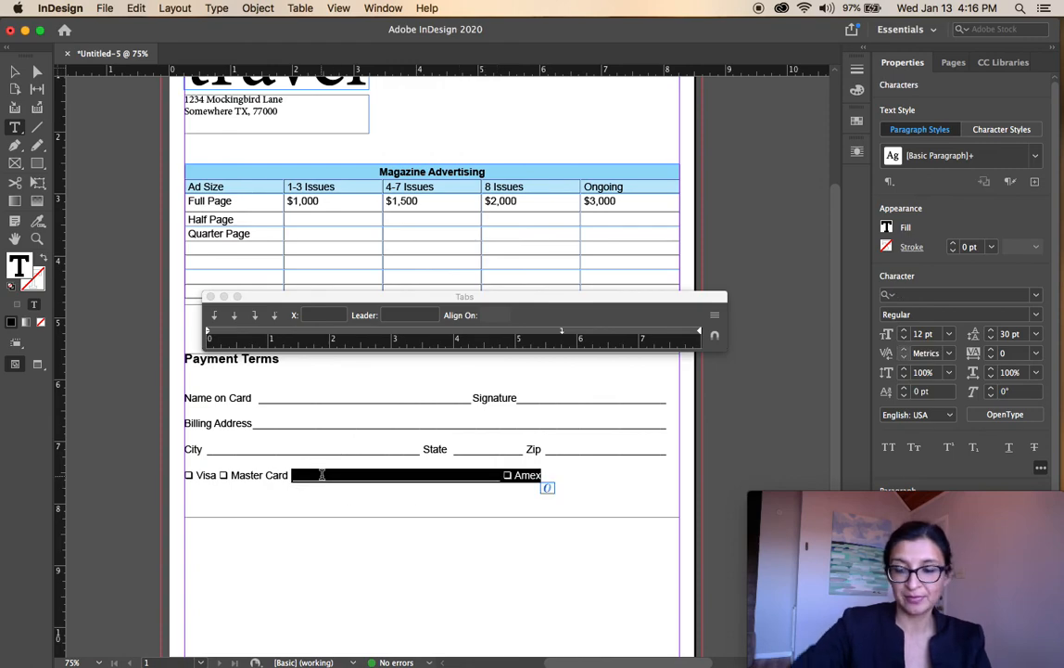
pyautogui.press('BackSpace')
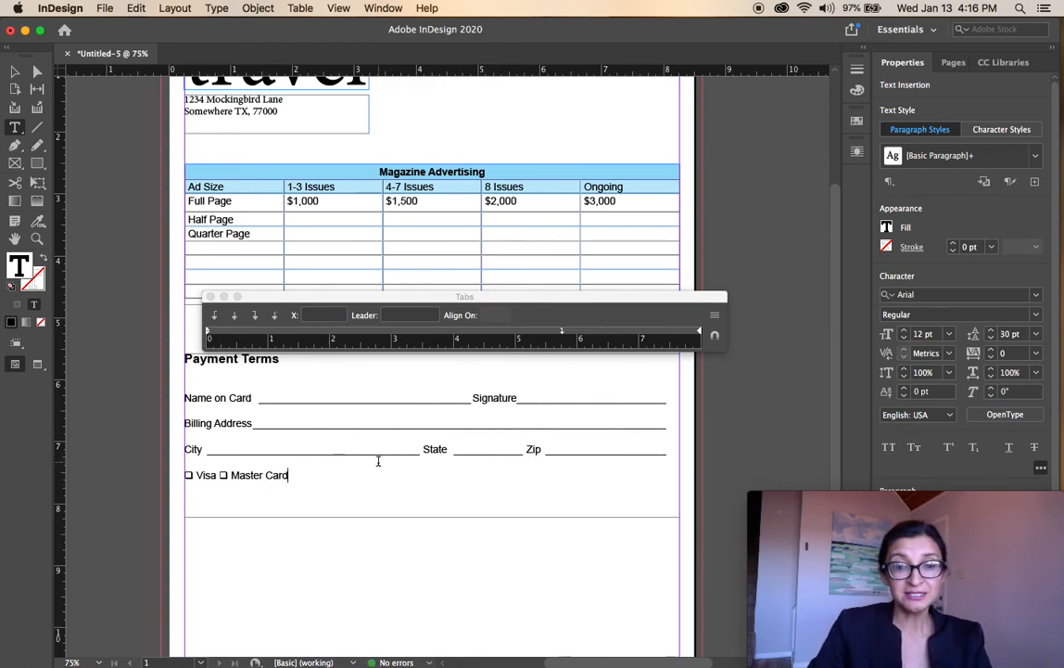
# - Try to clear the tab leader for the remaining Visa and Master Card line
pyautogui.click(401, 315)
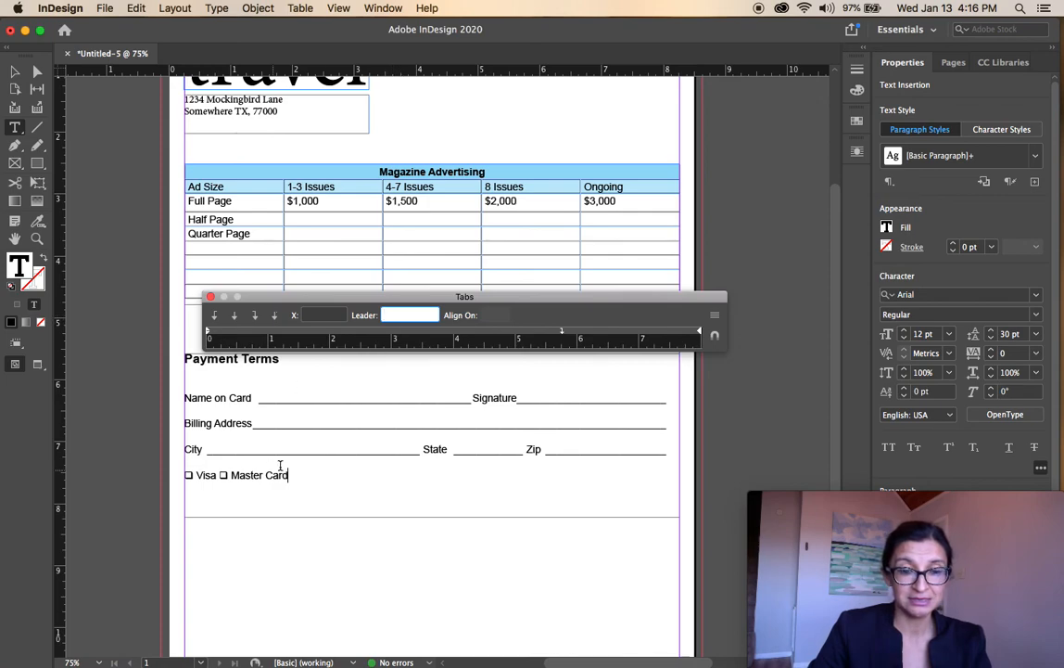
pyautogui.moveTo(288, 475); pyautogui.dragTo(185, 475)
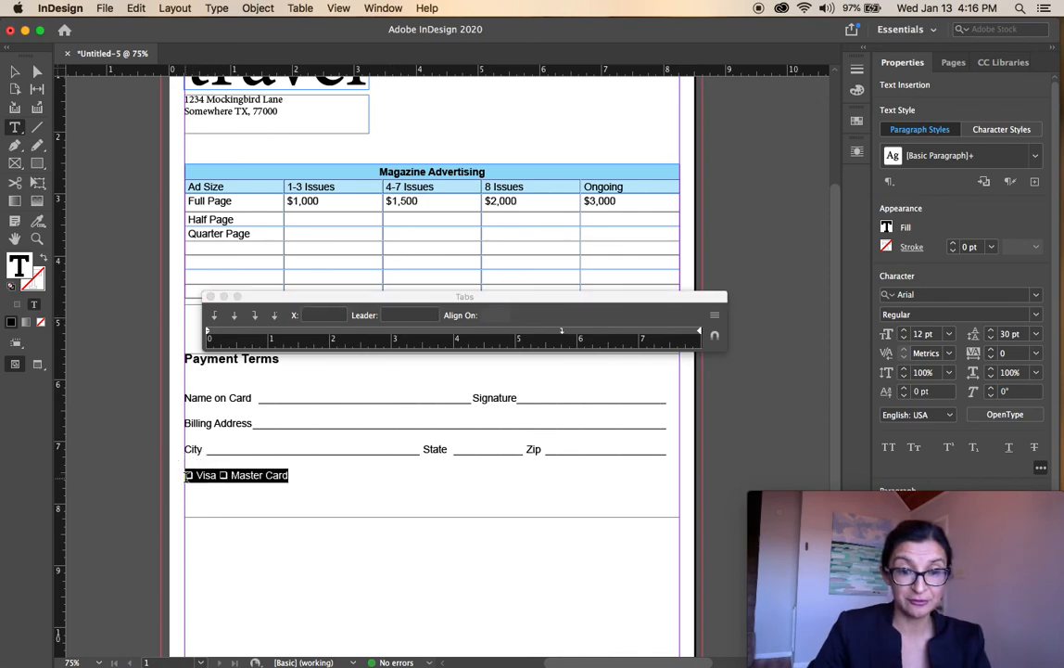
pyautogui.click(408, 316)
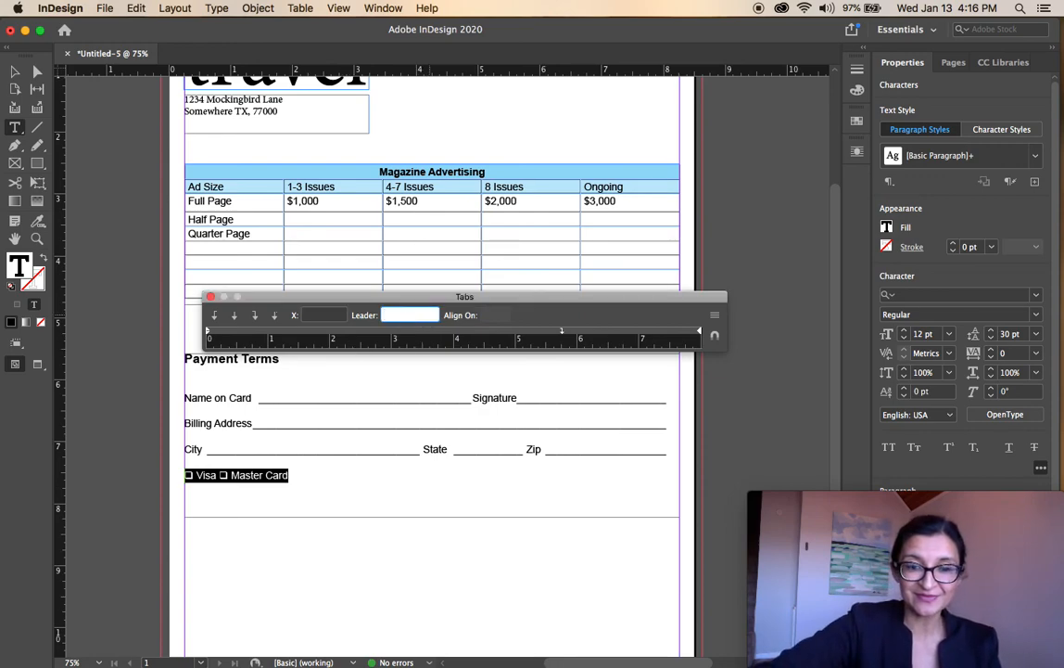
# - Insert a new tab after Visa and try to clear the leader from there to the end of the line
pyautogui.click(219, 474)
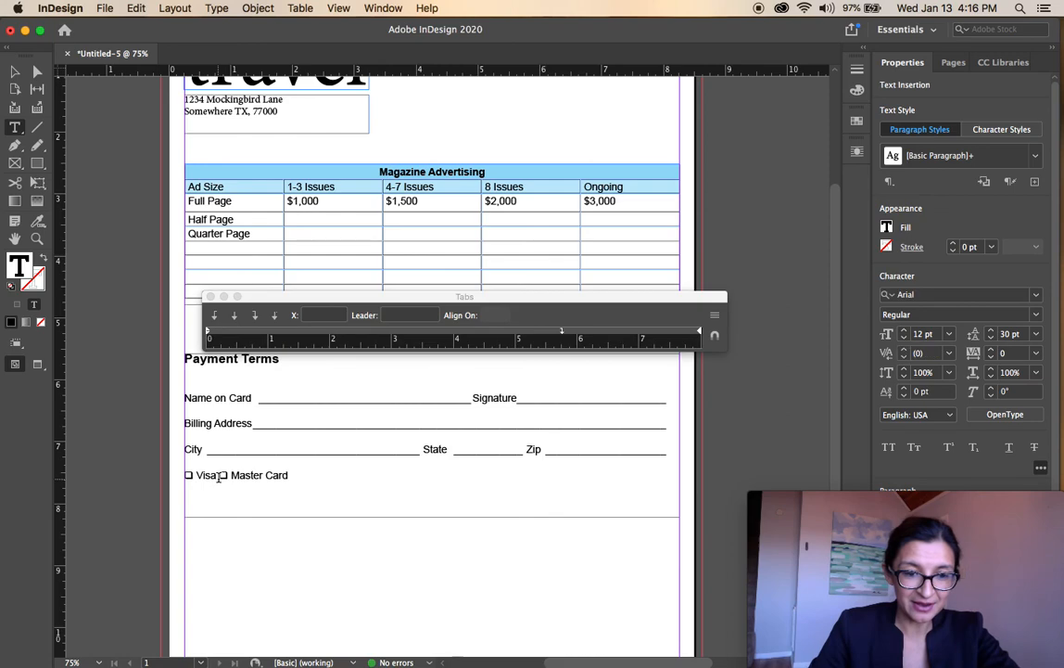
pyautogui.press('Tab')
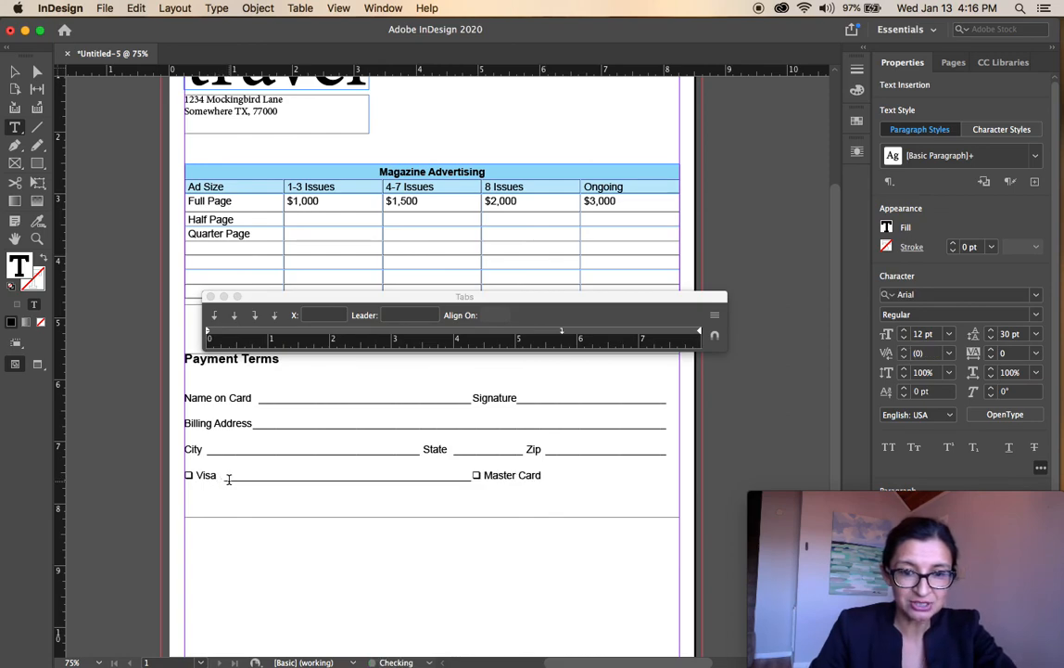
pyautogui.moveTo(543, 475); pyautogui.dragTo(255, 473)
pyautogui.click(397, 315)
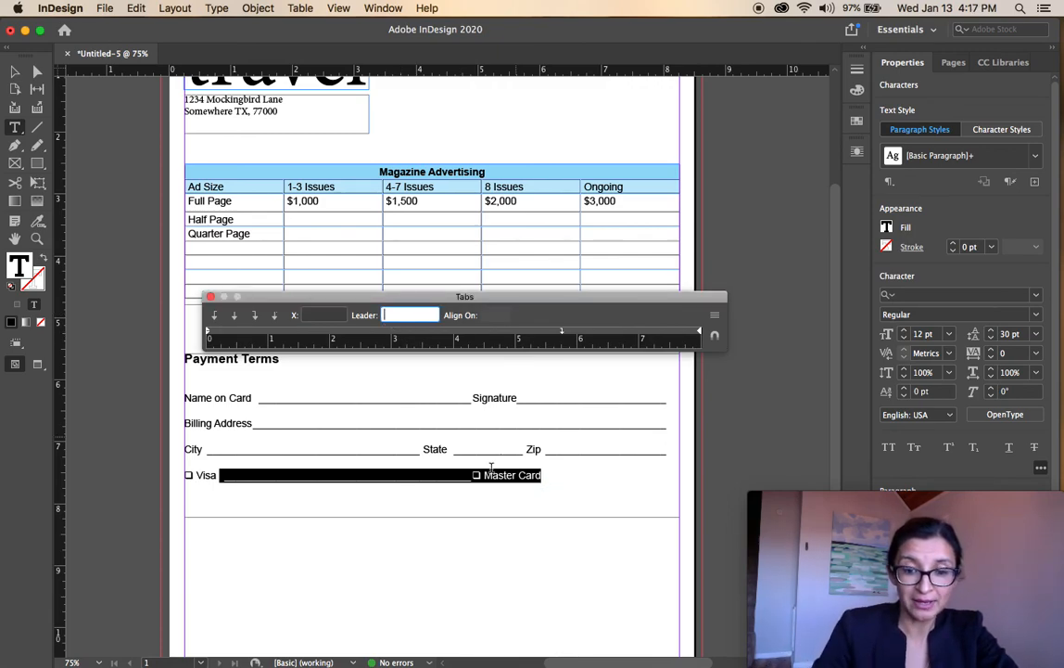
pyautogui.press('Escape')
# - Insert a tab between the Master Card checkbox and its label, and add a line below with "visa" followed by a tab
pyautogui.click(522, 490)
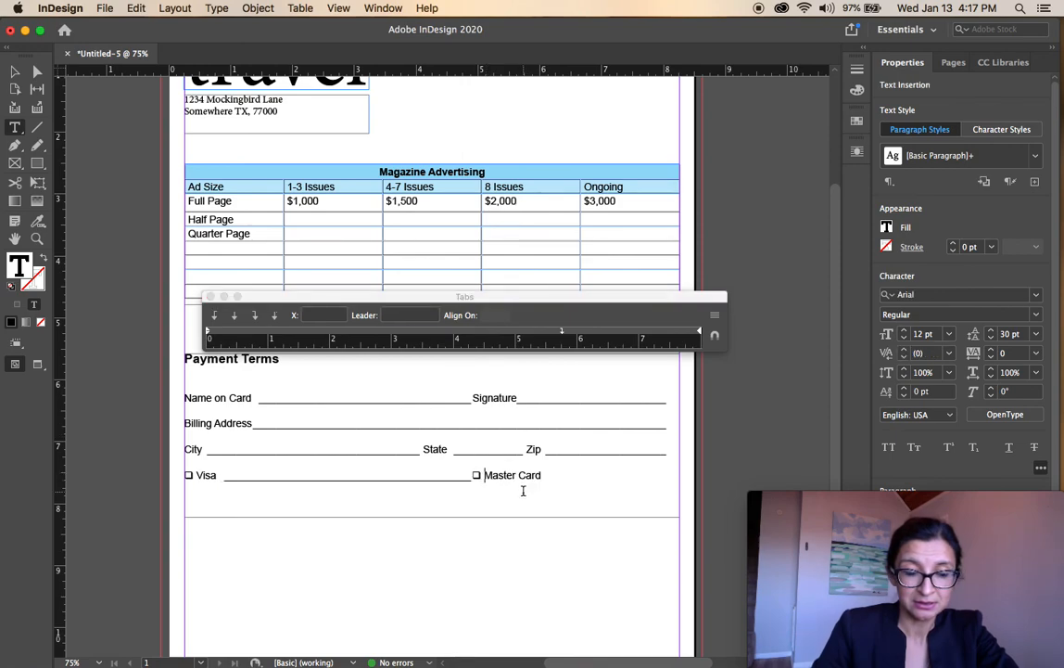
pyautogui.press('Tab')
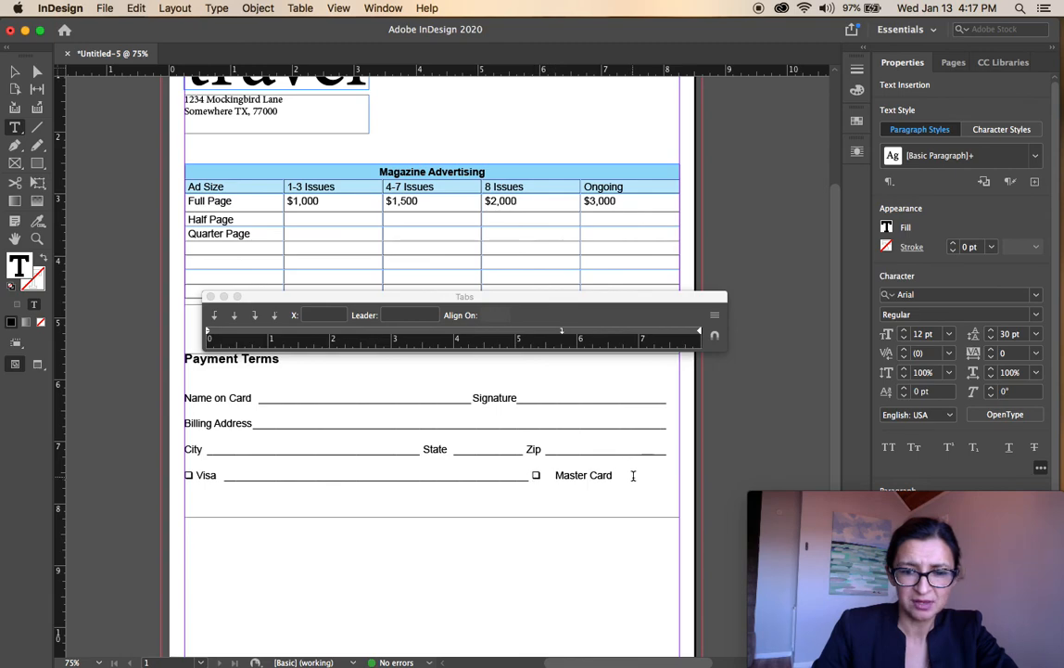
pyautogui.press('Return')
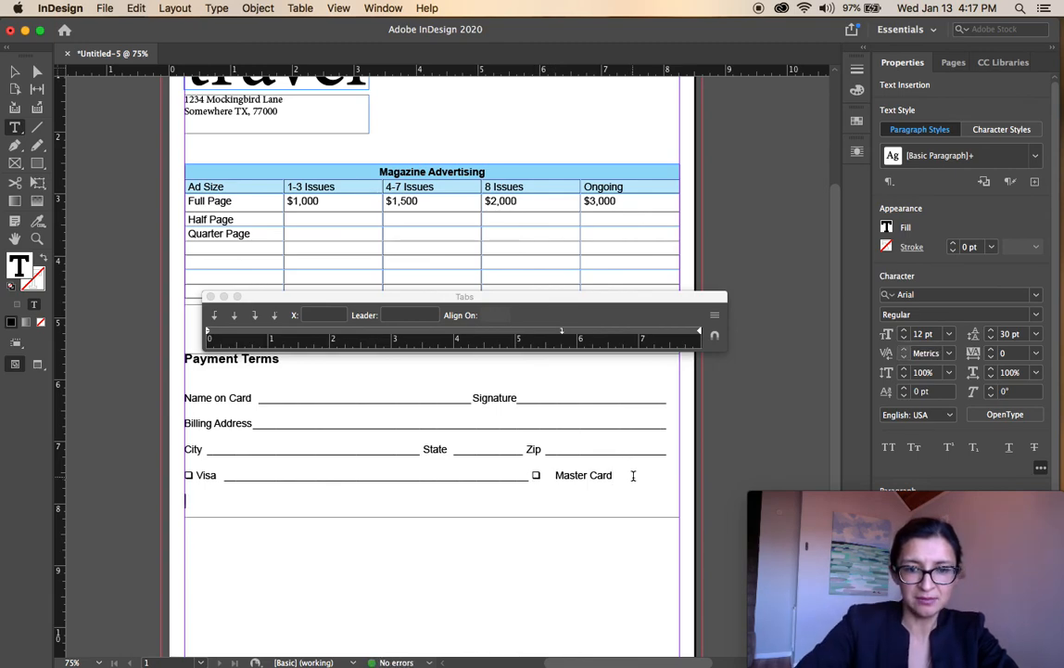
pyautogui.write('visa')
pyautogui.press('Tab')
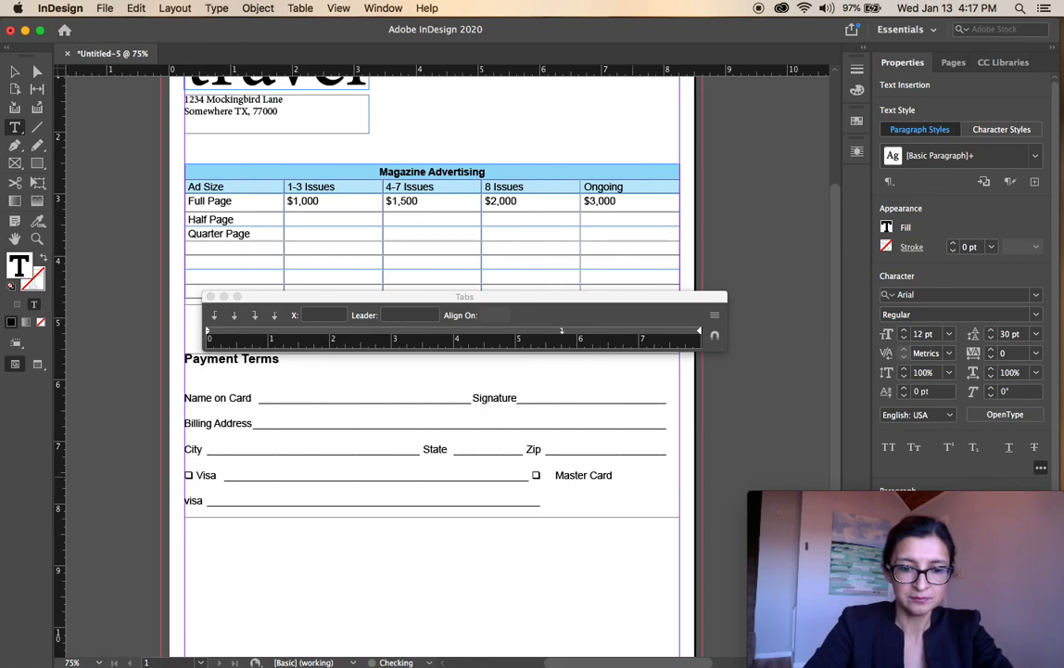
# - Delete both card type lines below the City, State and Zip line
pyautogui.click(625, 470)
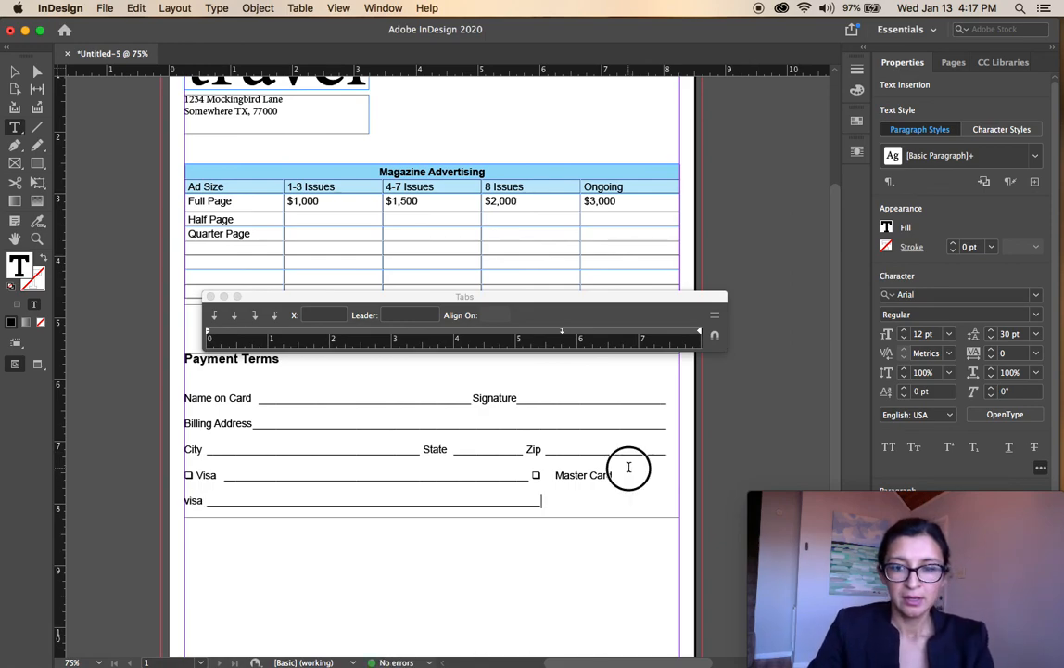
pyautogui.moveTo(546, 503); pyautogui.dragTo(186, 475)
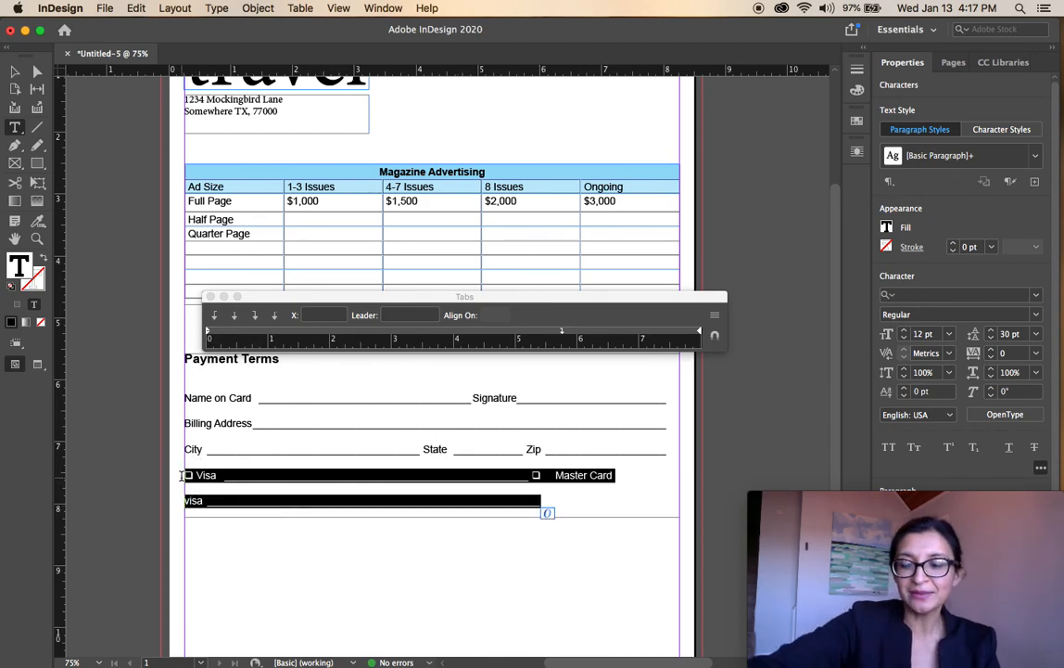
pyautogui.press('BackSpace')
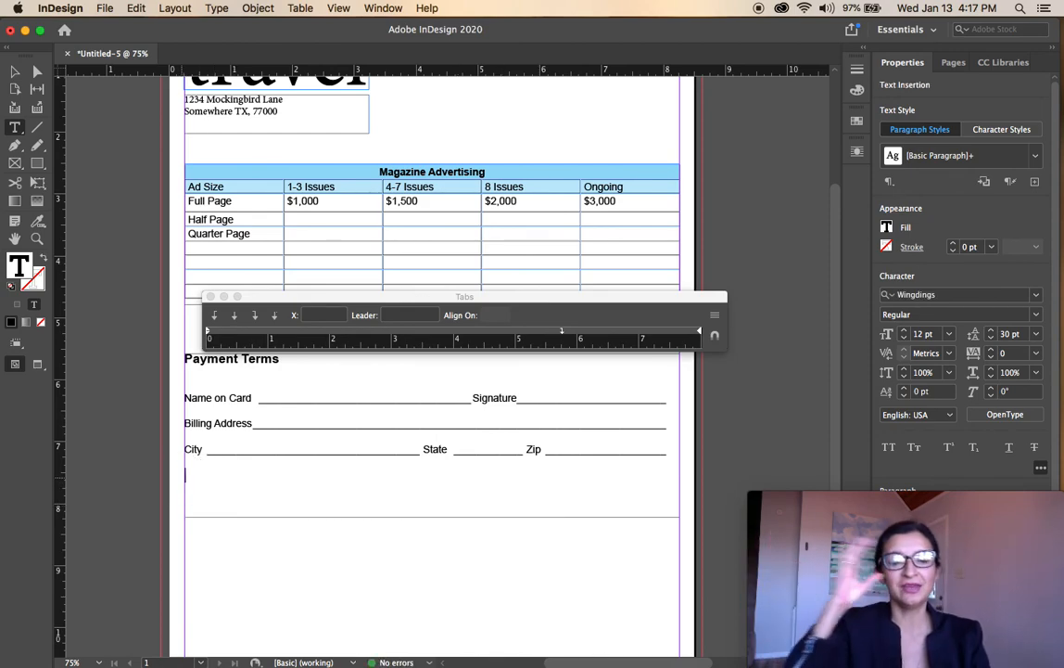
# - Close the tab settings and shorten the Payment Terms text frame so it ends just below the City line
pyautogui.click(210, 297)
pyautogui.click(14, 72)
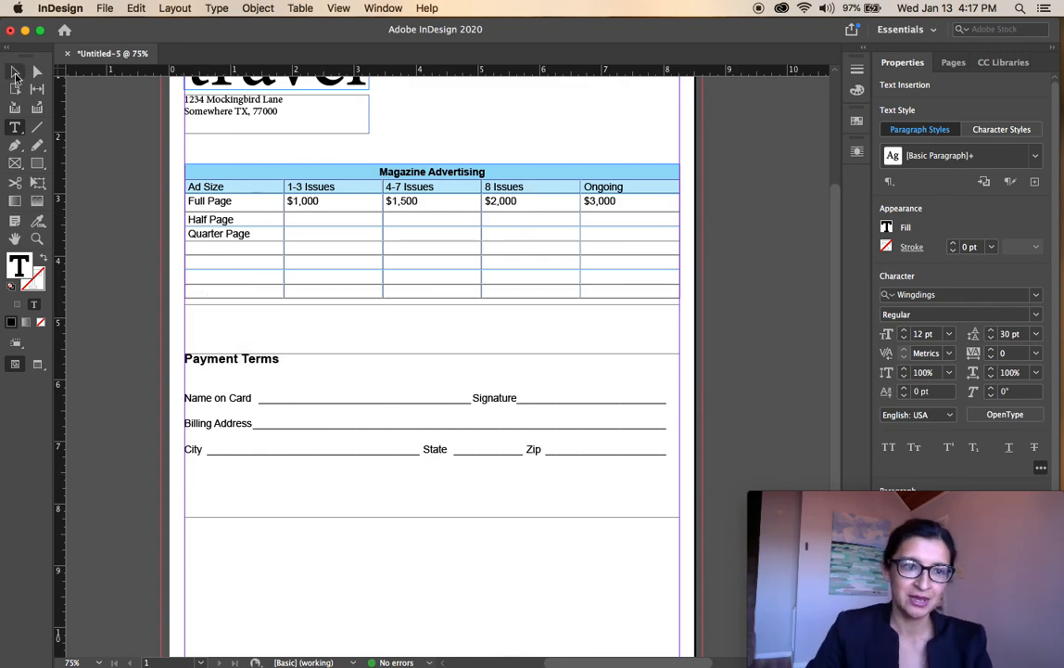
pyautogui.click(309, 368)
pyautogui.moveTo(432, 516); pyautogui.dragTo(429, 471)
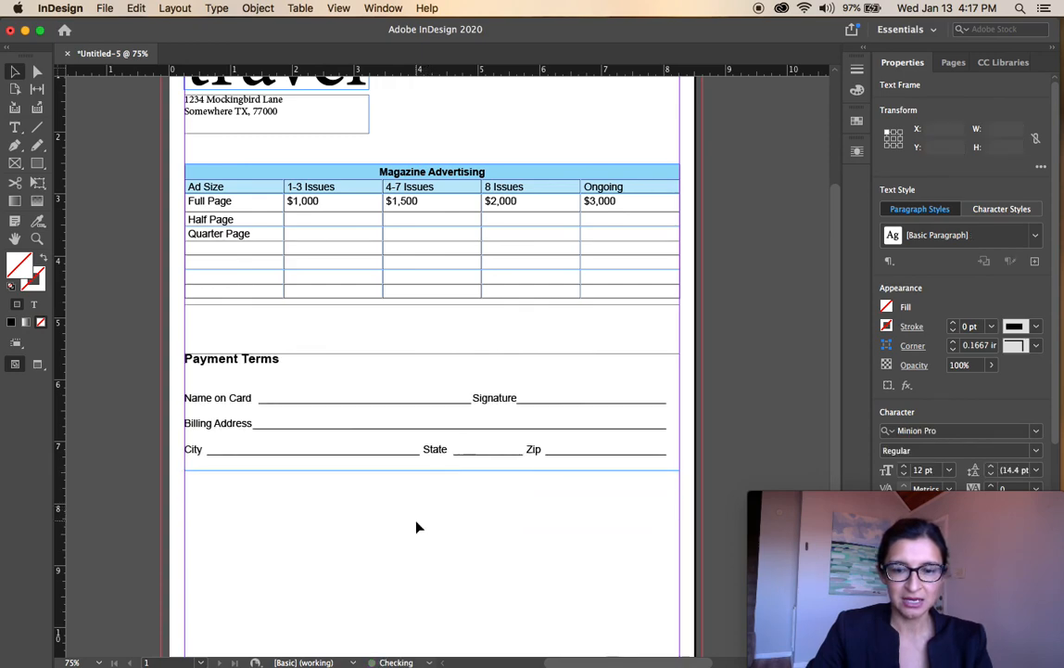
pyautogui.click(416, 528)
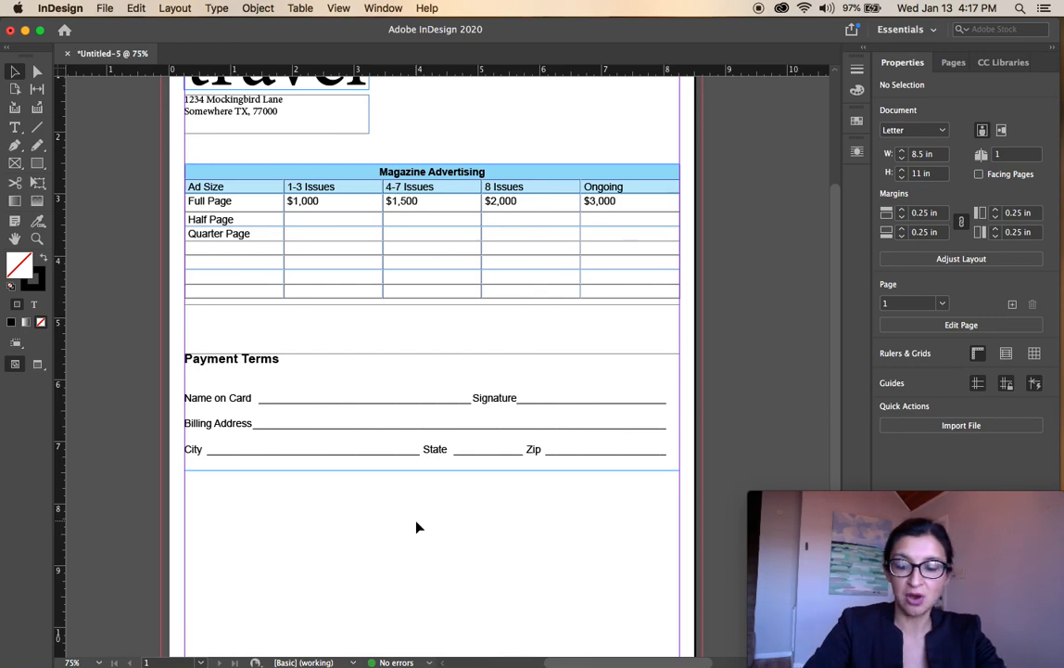
# - Fit the whole page in view and check the rate sheet in full-screen presentation mode
pyautogui.press('super+0')
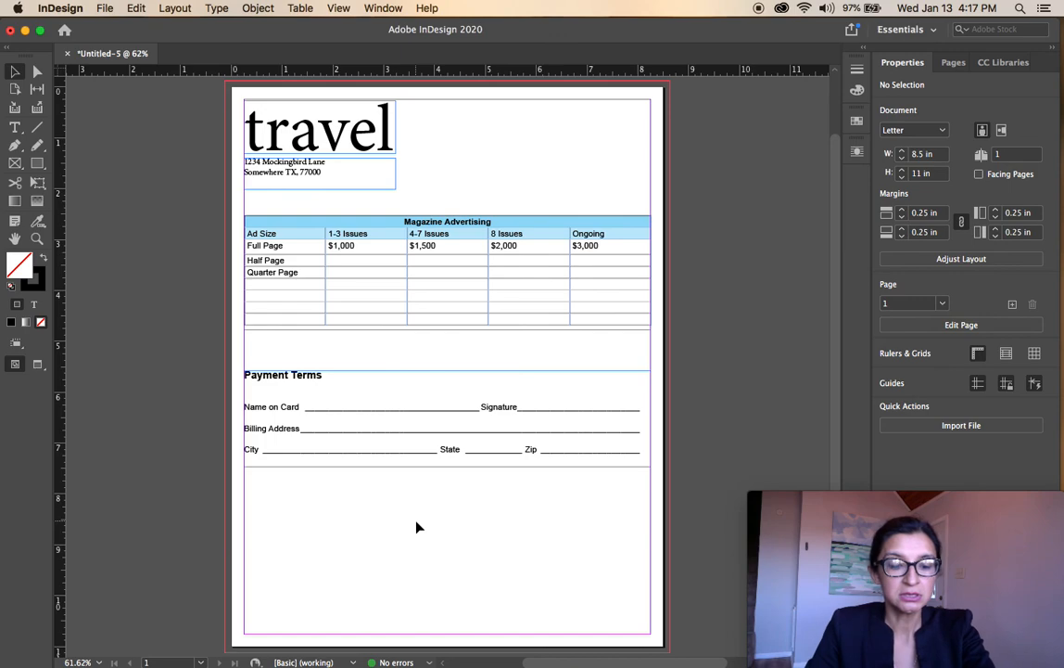
pyautogui.hotkey('shift', 'w')
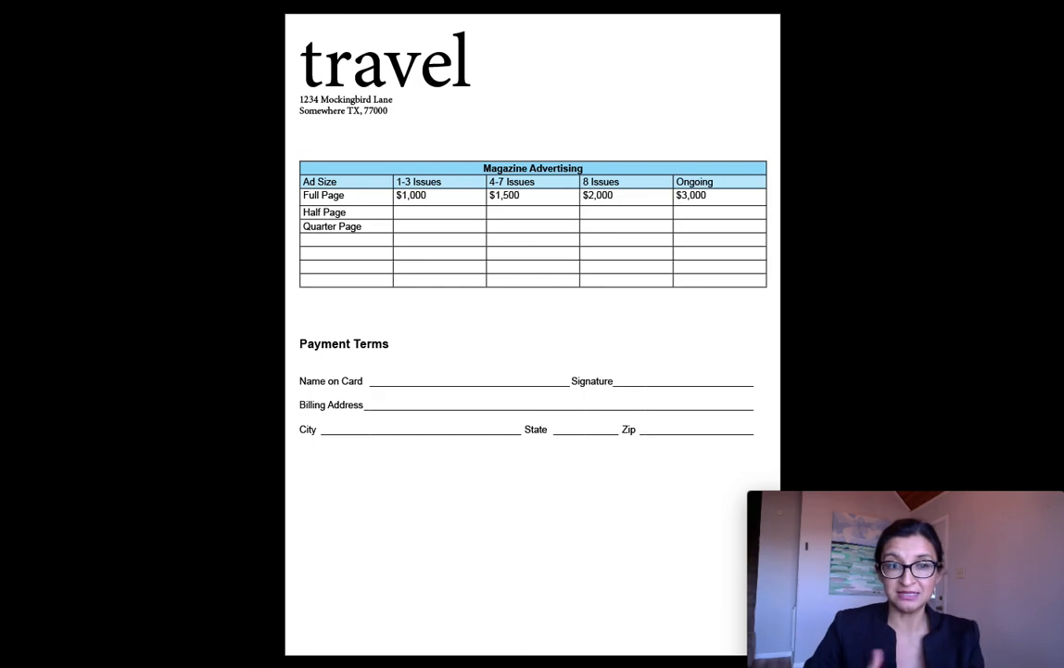
pyautogui.press('Escape')
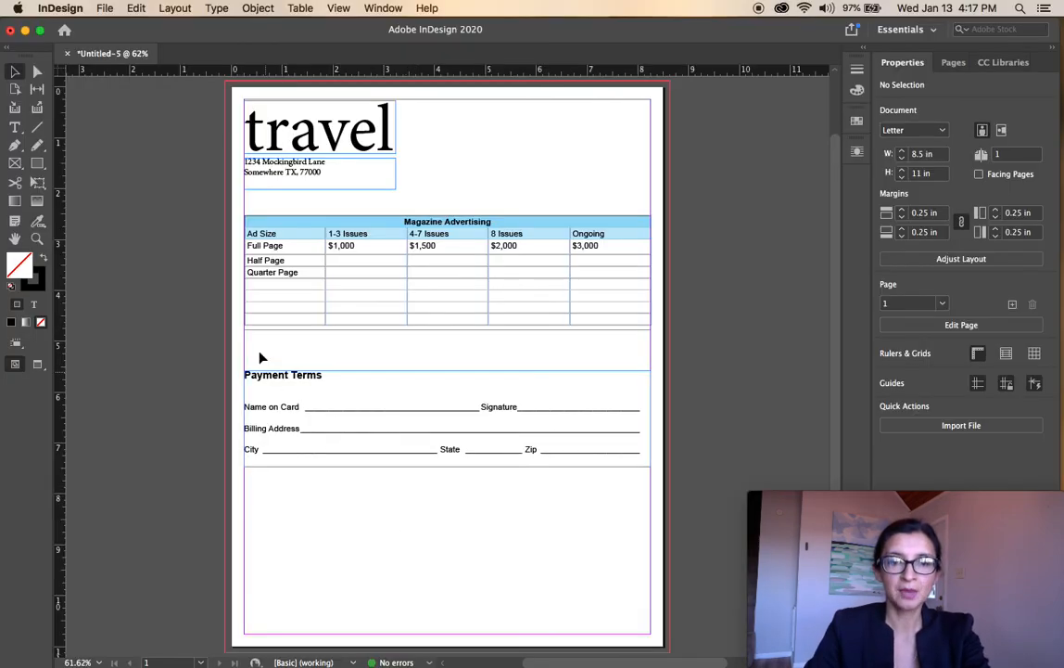